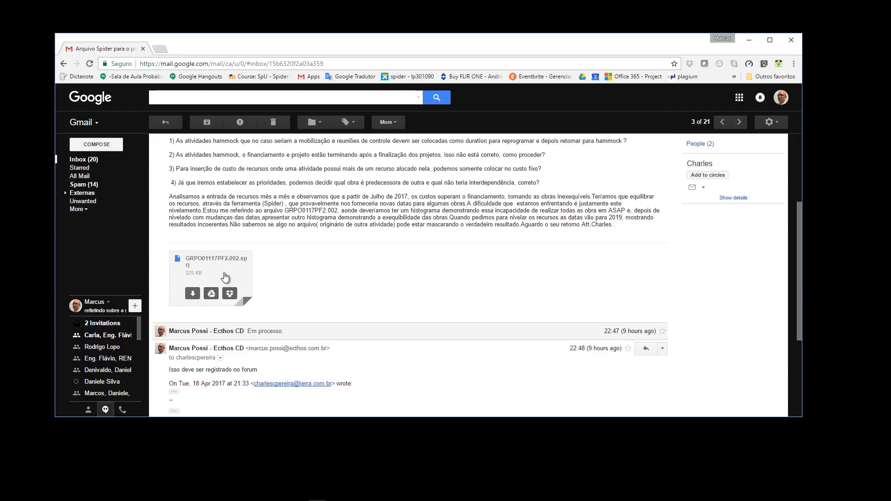
Download the GRPO01117PF2.002.sprj attachment from the e-mail and open it in Spider Project
click(192, 295)
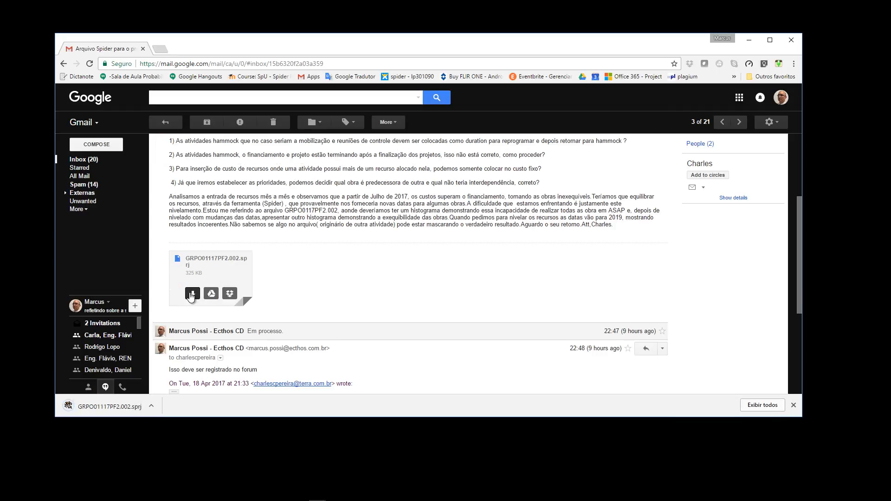
click(102, 407)
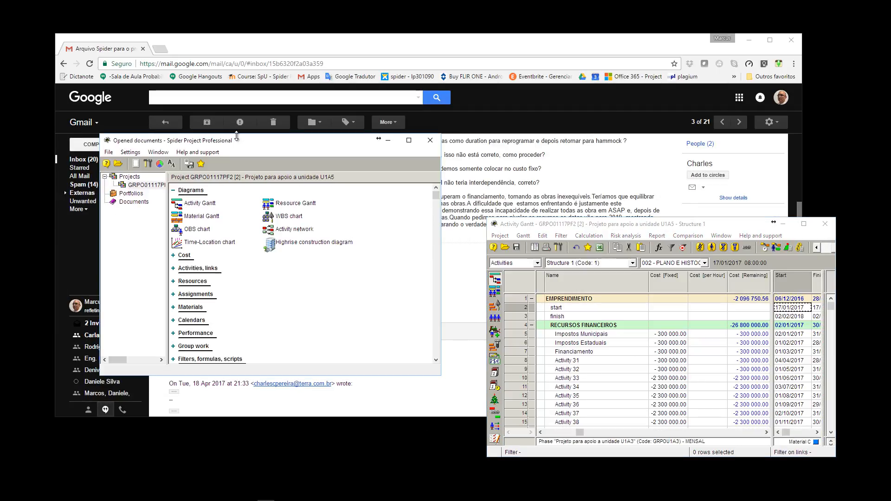
Save the project under a new name in the Pasta Corporativa storage (D:\Dropbox\GRPO0117) with version 2000
click(501, 237)
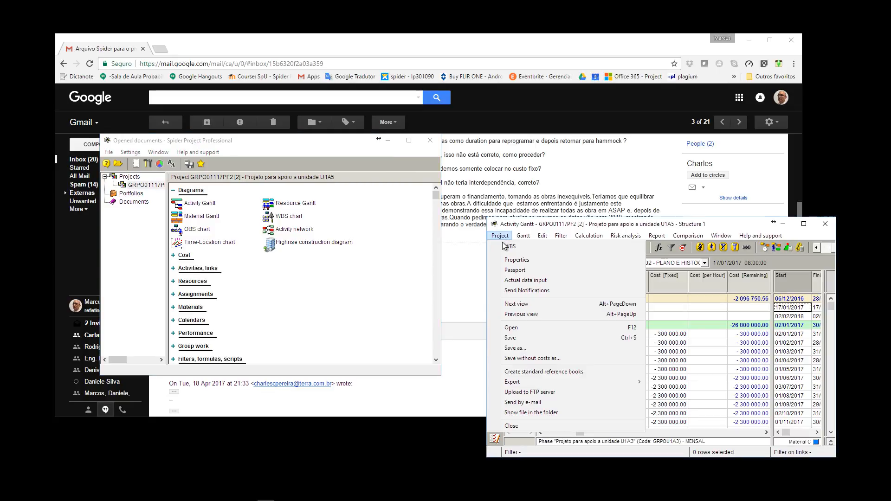
click(525, 341)
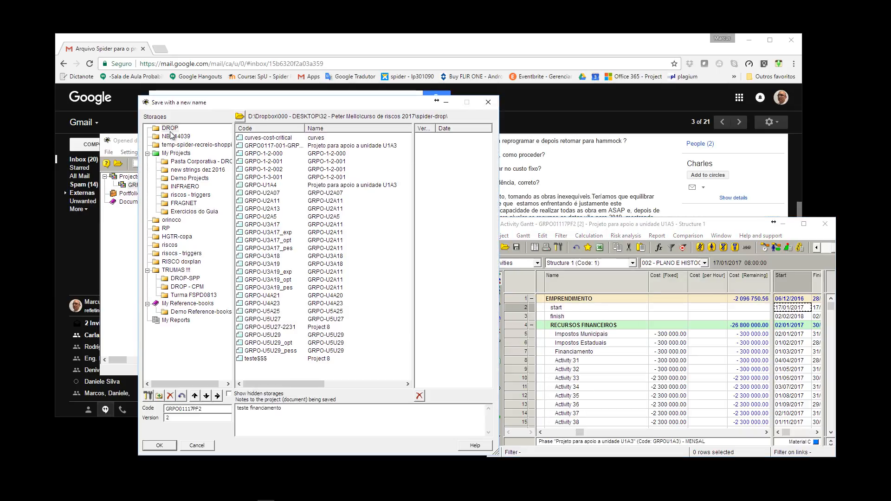
click(179, 162)
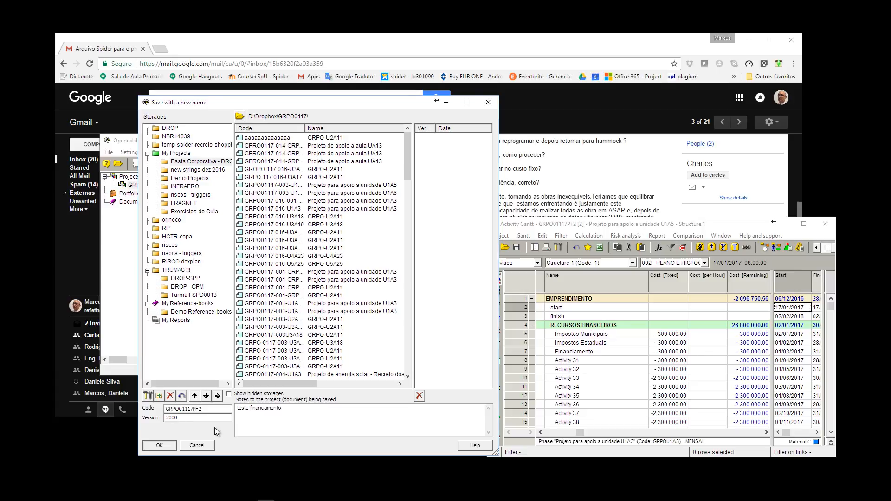
click(159, 446)
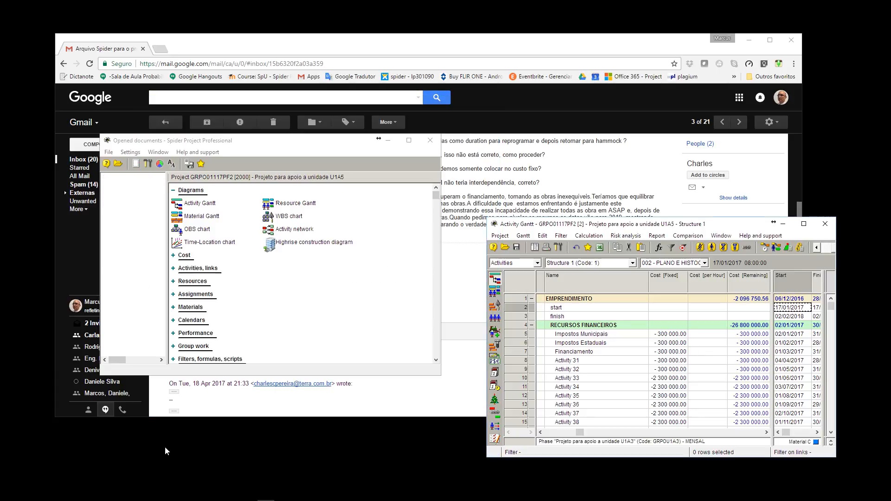
Close the opened documents window and arrange the dialog for opening projects beside the e-mail
click(436, 145)
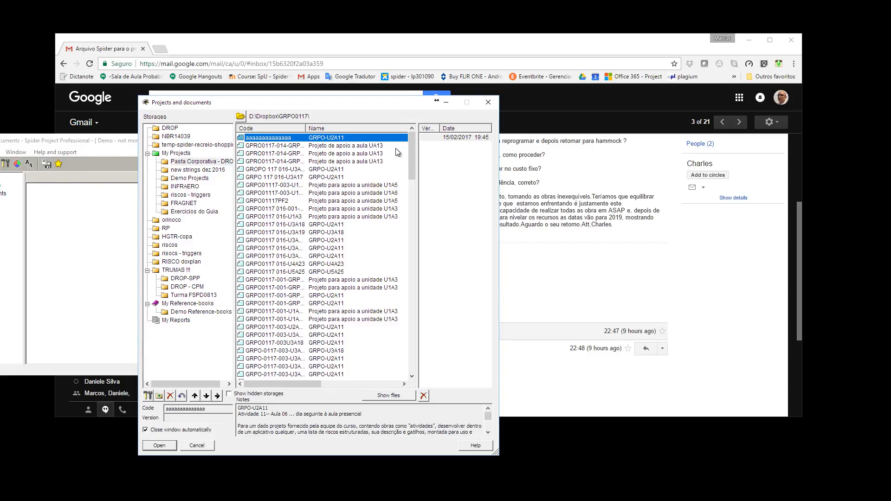
drag(412, 148, 432, 244)
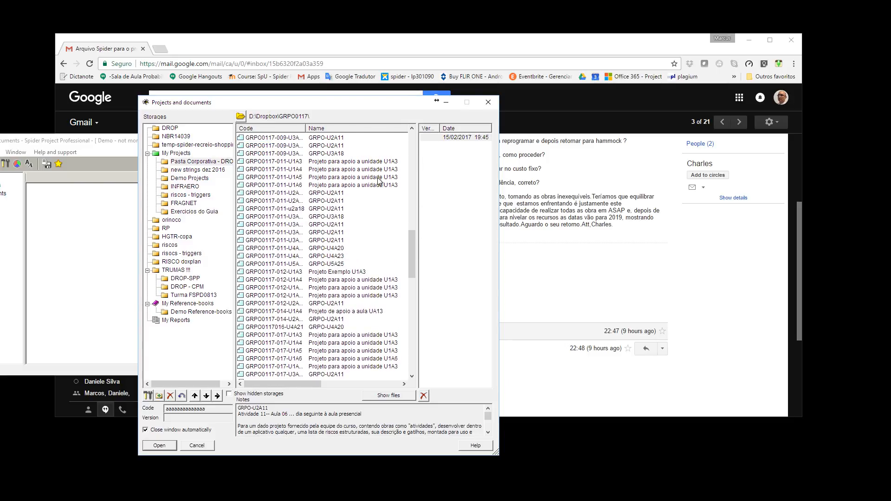
drag(381, 108, 735, 104)
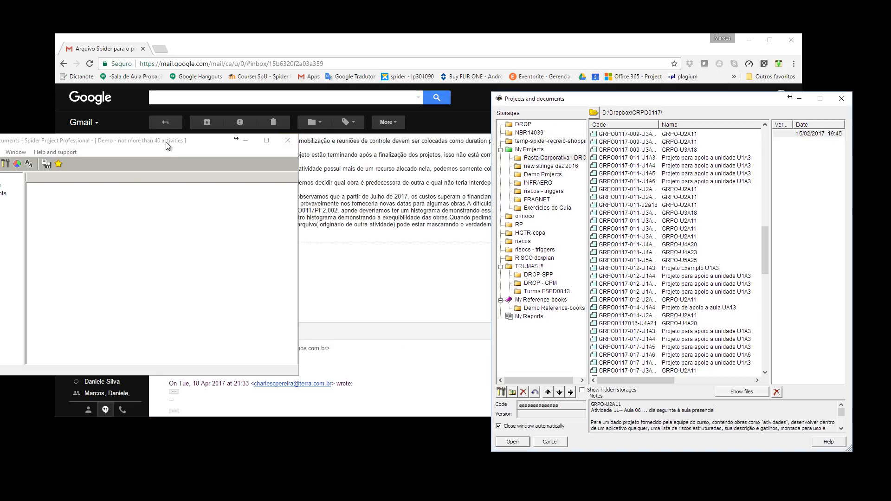
drag(166, 142, 0, 168)
mouse_move(200, 278)
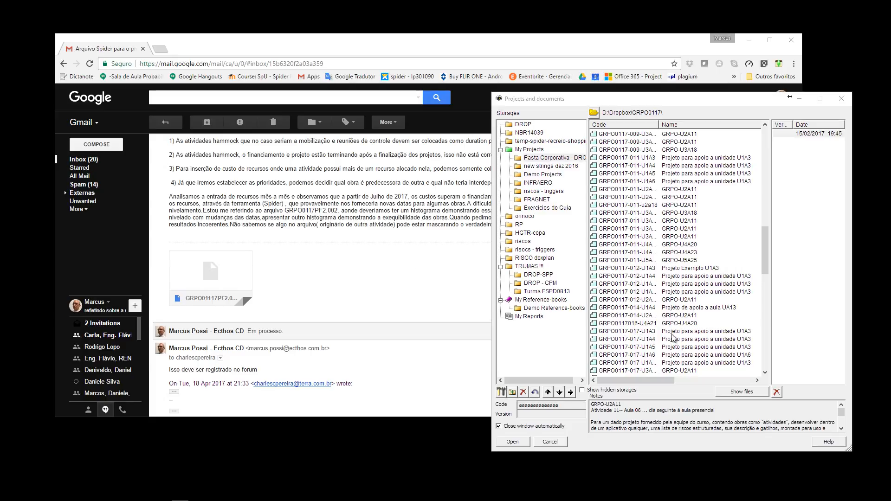
Widen the project list's Code column and open version 2000 of project GRPO01117PF2
click(768, 254)
scroll(769, 253, up, 1)
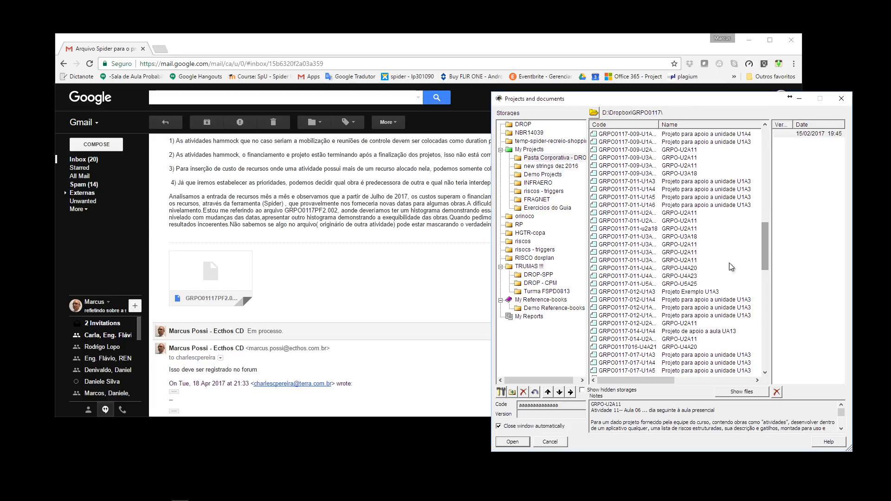
double_click(659, 124)
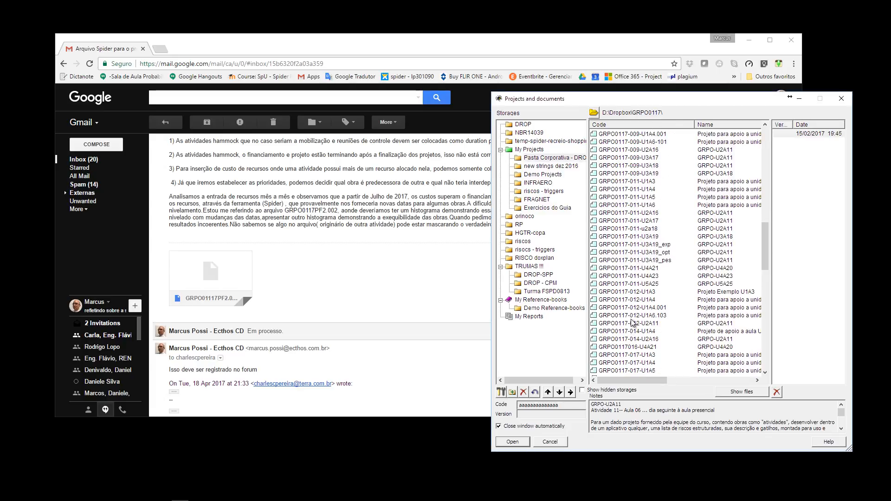
scroll(637, 333, up, 9)
scroll(637, 333, up, 10)
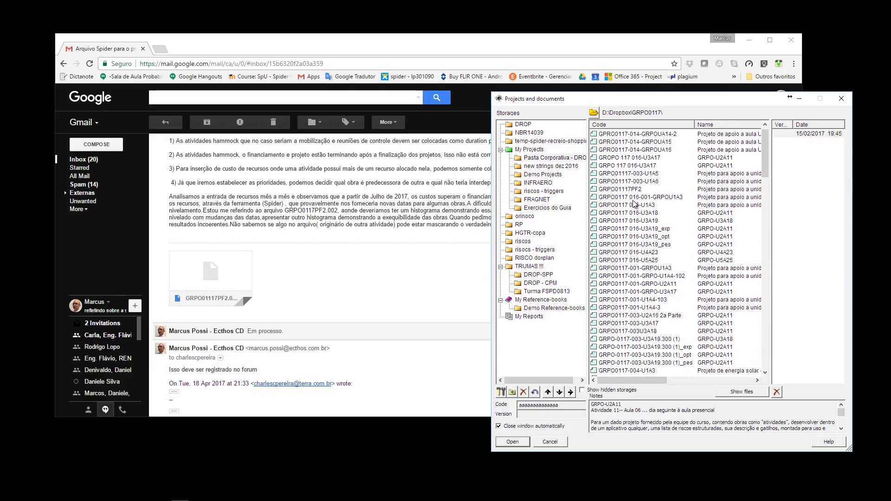
click(635, 189)
click(817, 134)
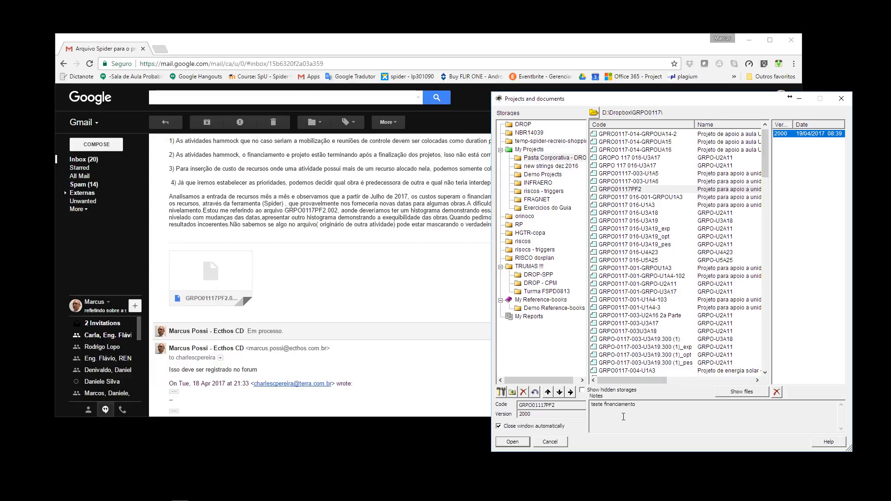
click(513, 442)
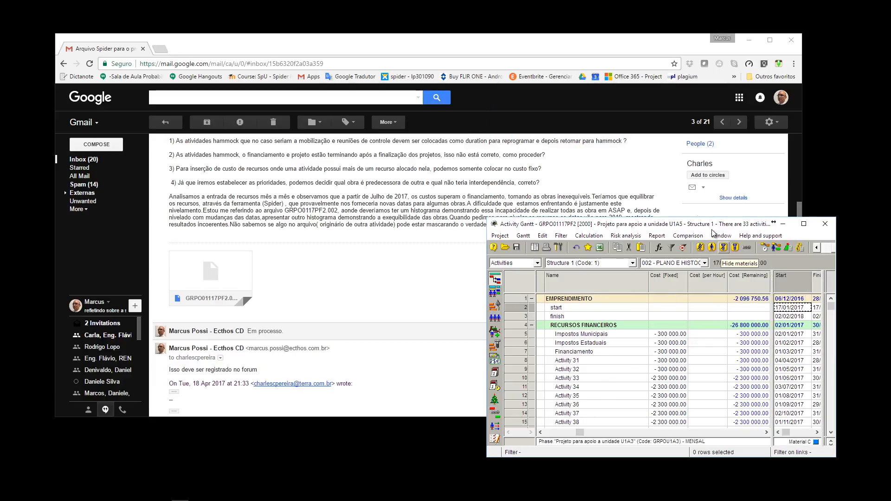
Move the browser out of the way and maximize the Activity Gantt, showing its table from the first columns
drag(553, 38, 0, 111)
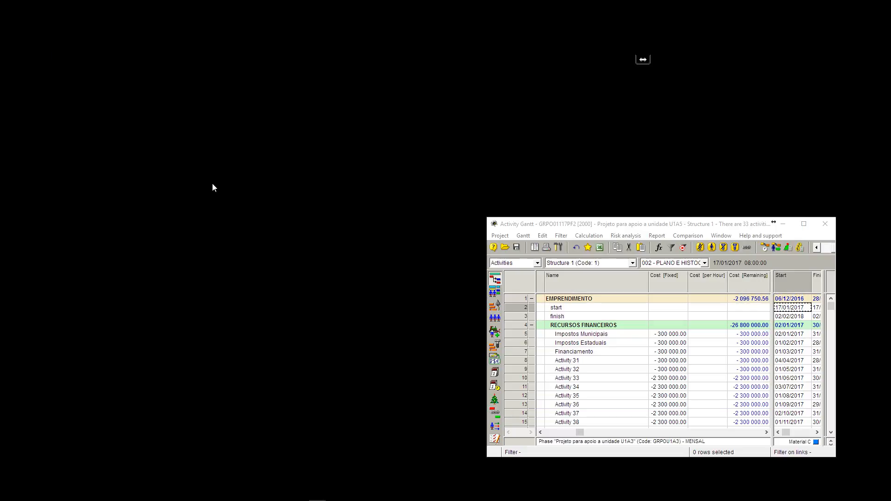
click(804, 224)
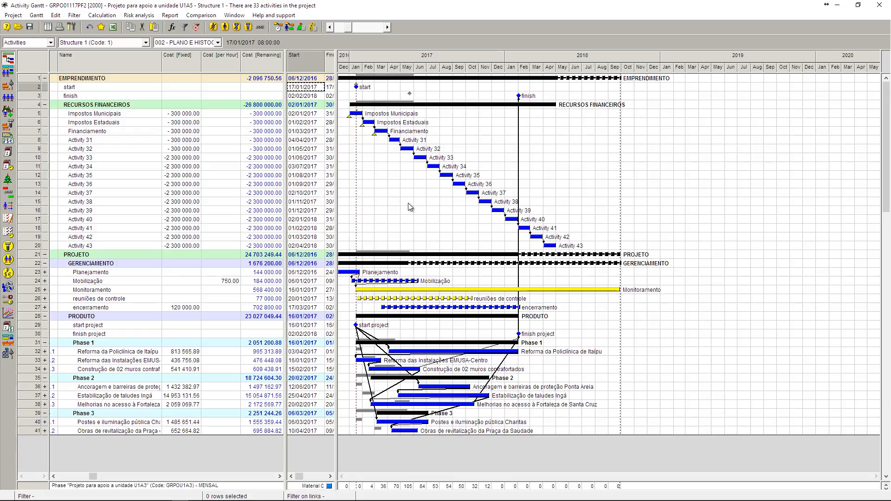
click(64, 477)
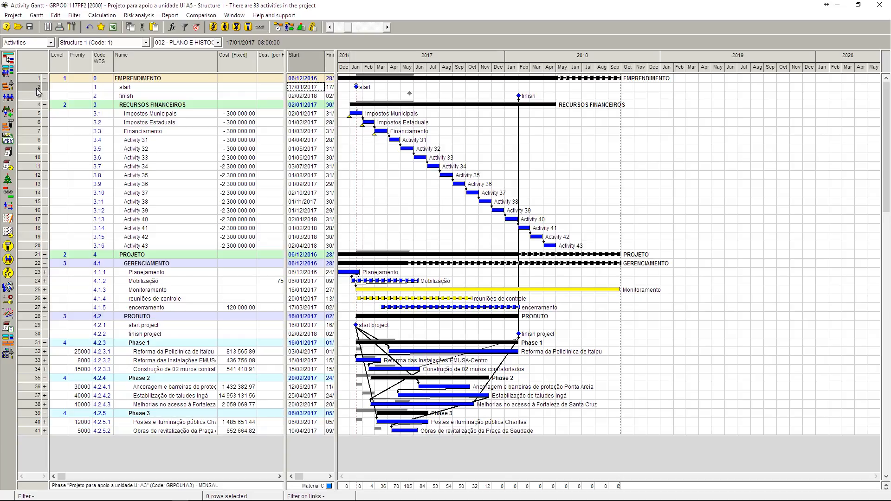
Collapse the Gantt to 2 level and expand the RECURSOS FINANCEIROS phase
click(51, 42)
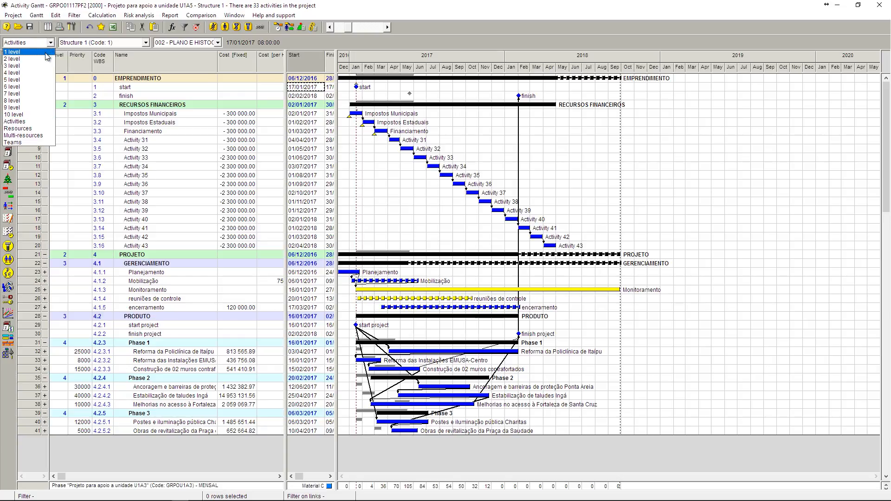
click(46, 59)
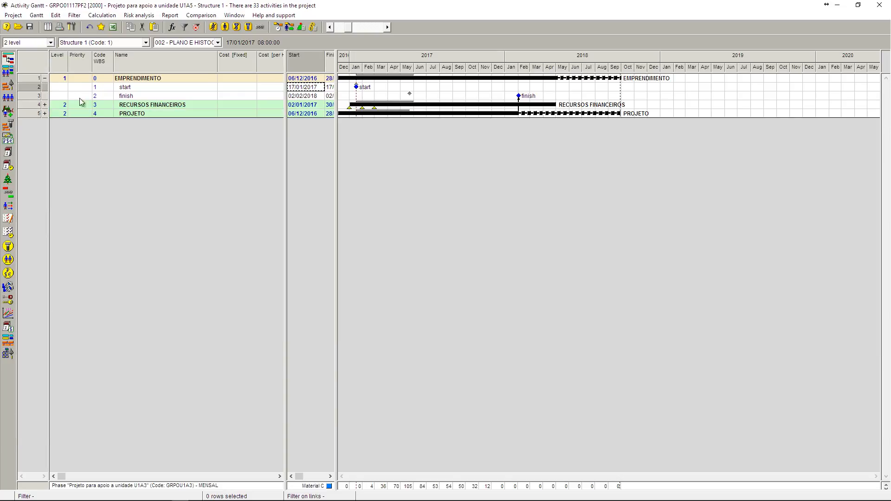
click(142, 80)
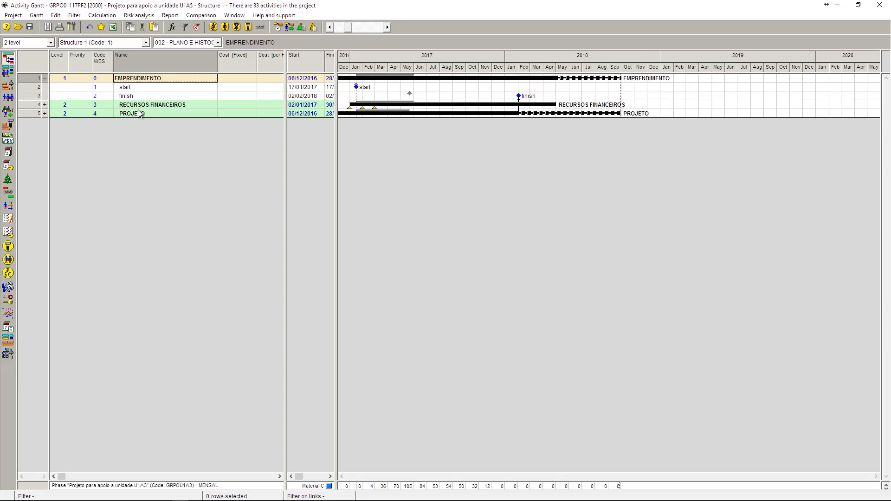
click(44, 105)
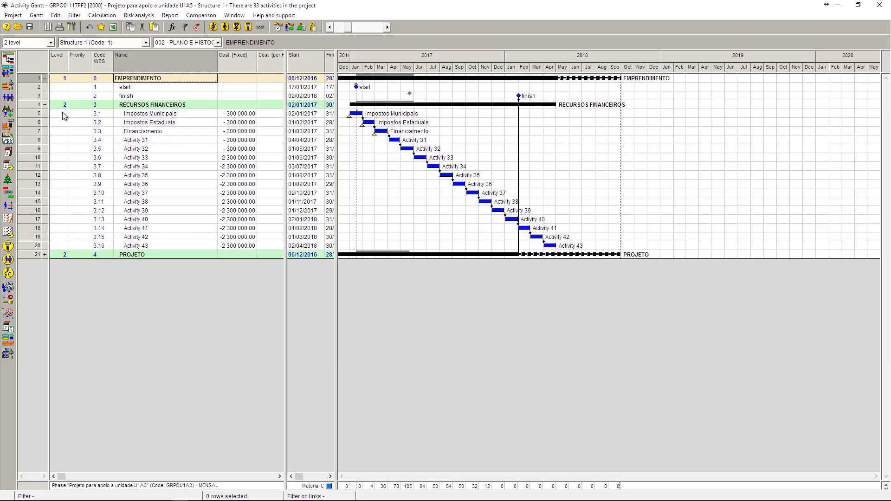
Review the funding activities under RECURSOS FINANCEIROS, from Impostos Municipais through Activity 43
click(155, 114)
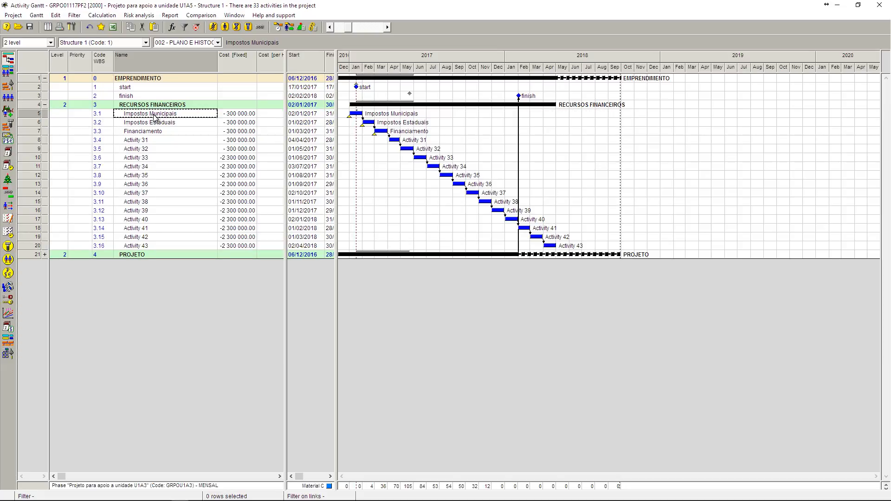
click(153, 123)
click(152, 131)
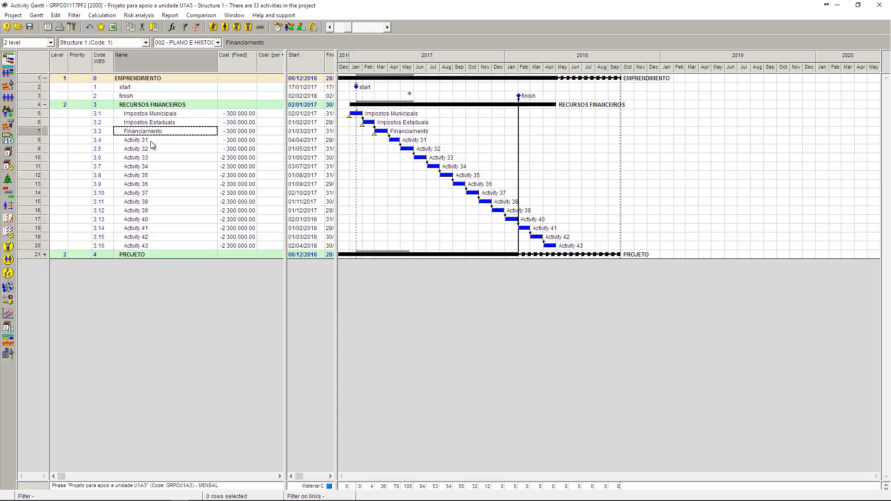
click(150, 142)
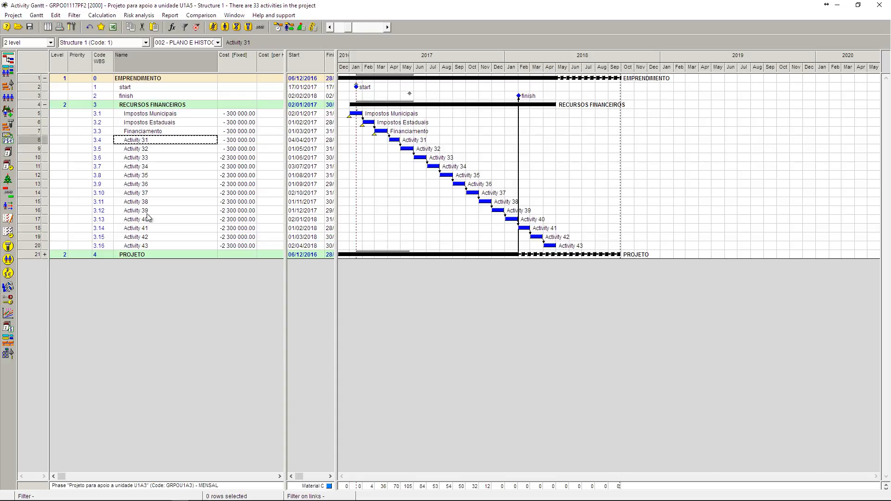
click(147, 249)
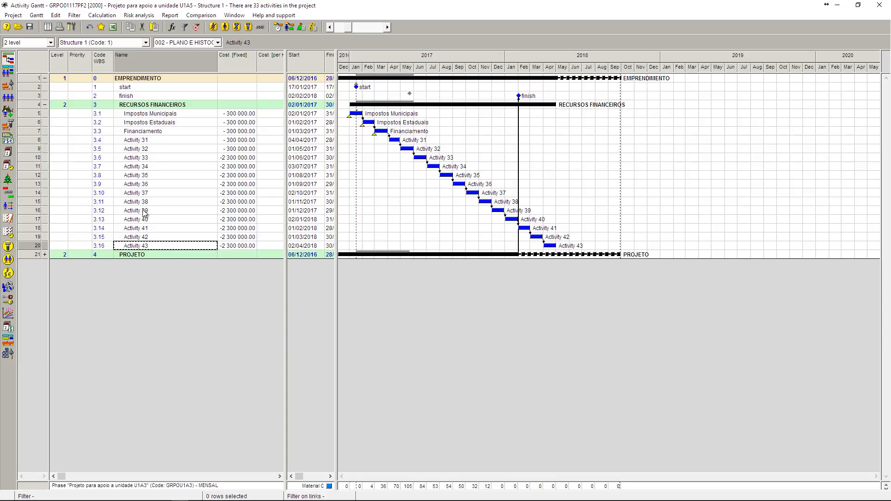
click(150, 142)
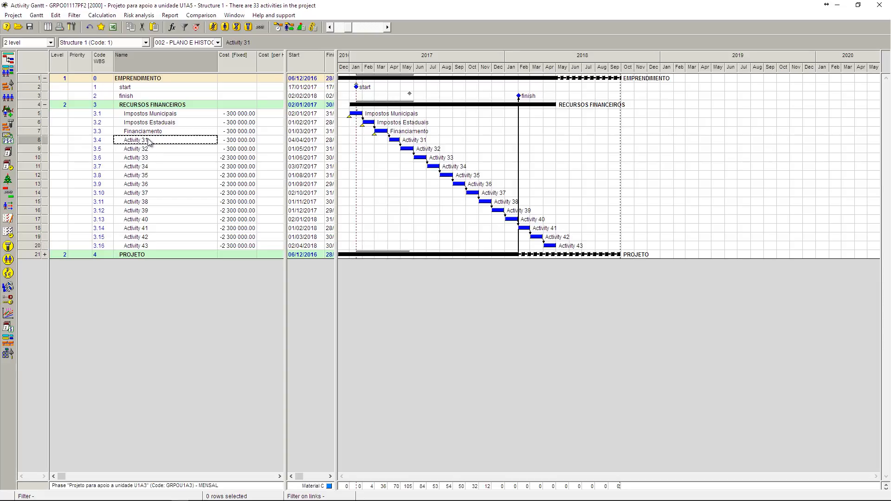
click(145, 247)
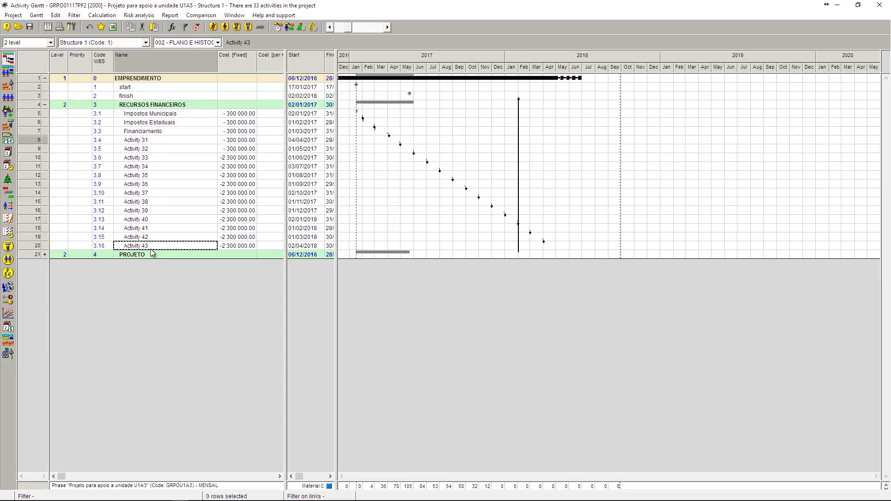
Select all activities from Impostos Municipais to Activity 43 and delete the links between them
click(32, 116)
shift+click(40, 247)
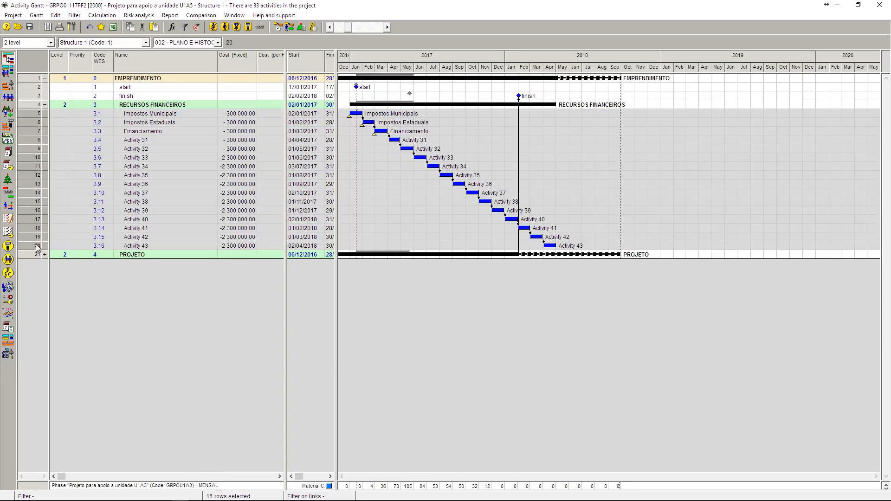
right_click(38, 247)
mouse_move(61, 271)
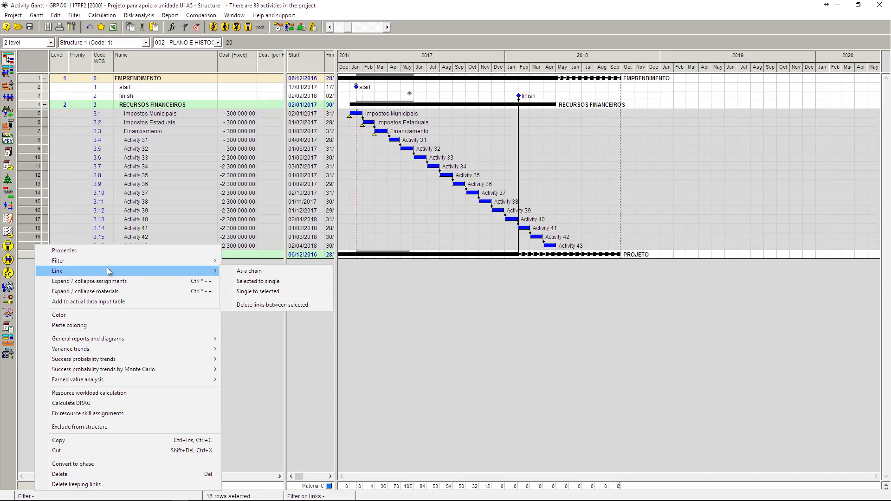
click(286, 281)
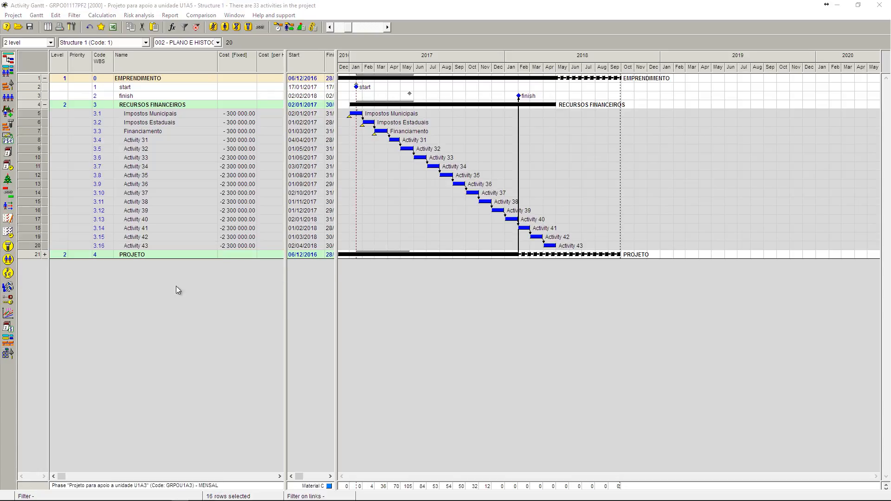
right_click(29, 117)
mouse_move(65, 141)
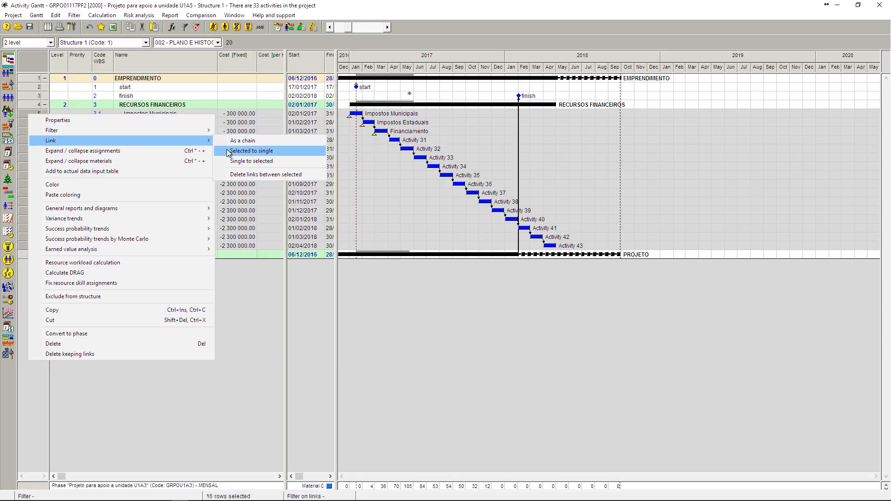
click(250, 163)
click(462, 290)
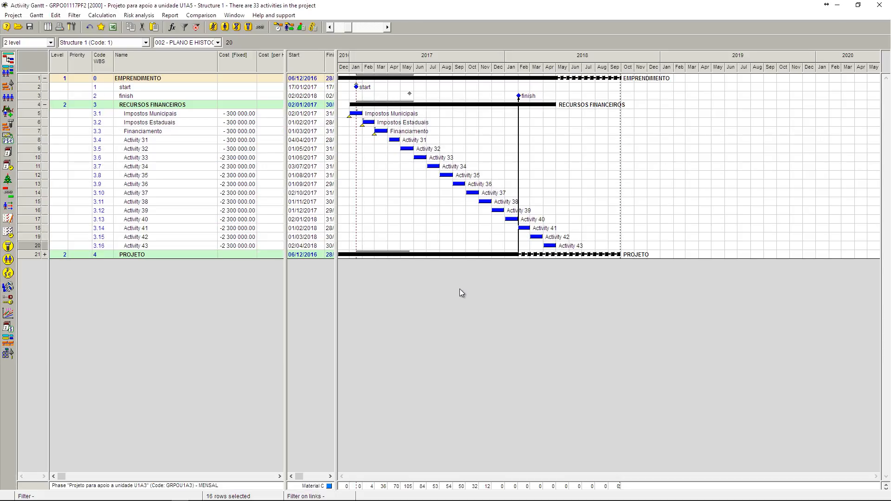
Widen the Gantt's table area to show the Cost [per Hour] and Cost [Remaining] columns in full
double_click(335, 227)
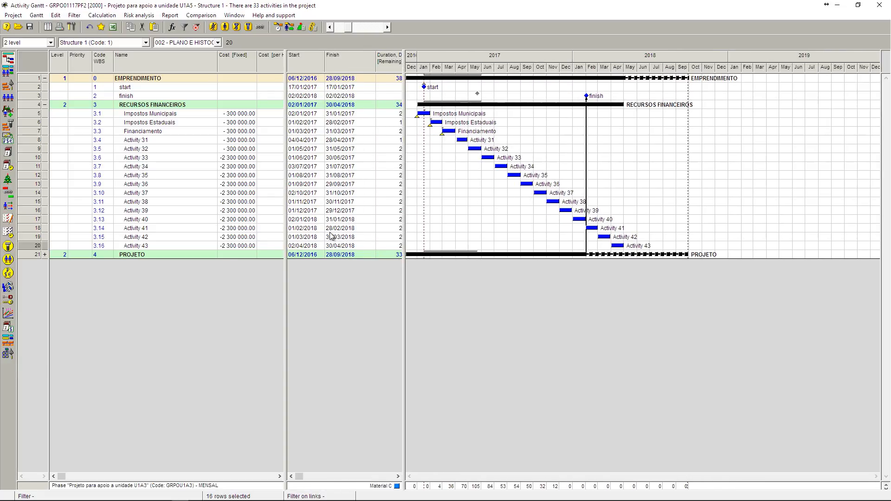
double_click(285, 238)
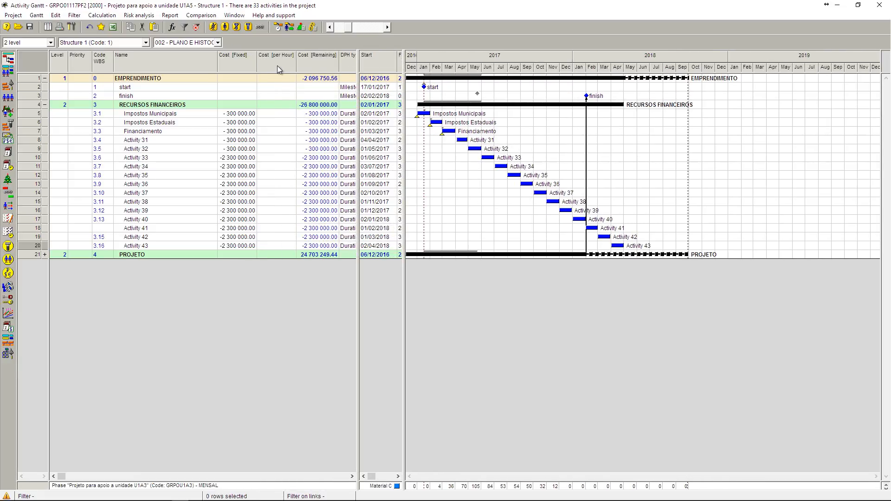
Insert the standard field Start [NET] as a new table column in front of Cost [per Hour]
right_click(279, 68)
click(283, 68)
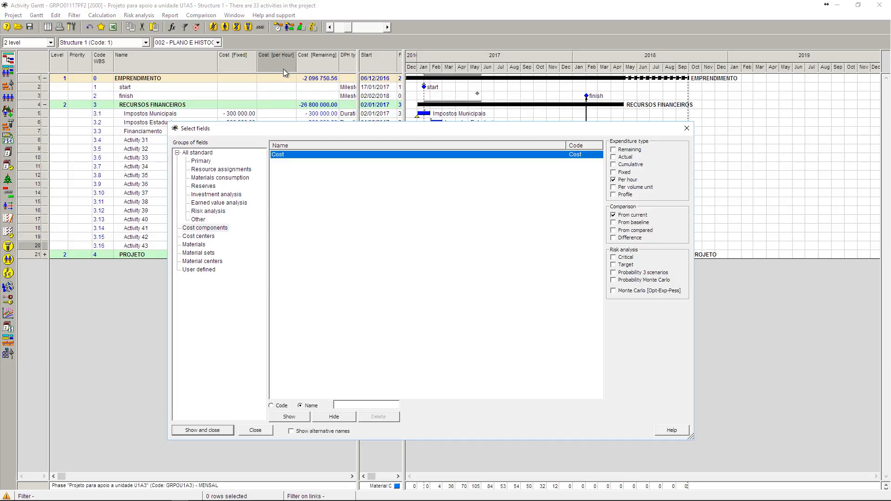
click(221, 152)
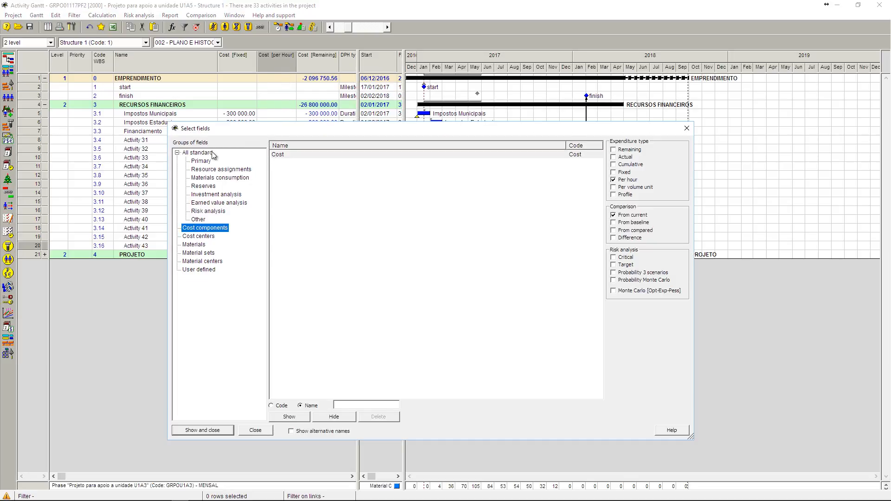
click(197, 152)
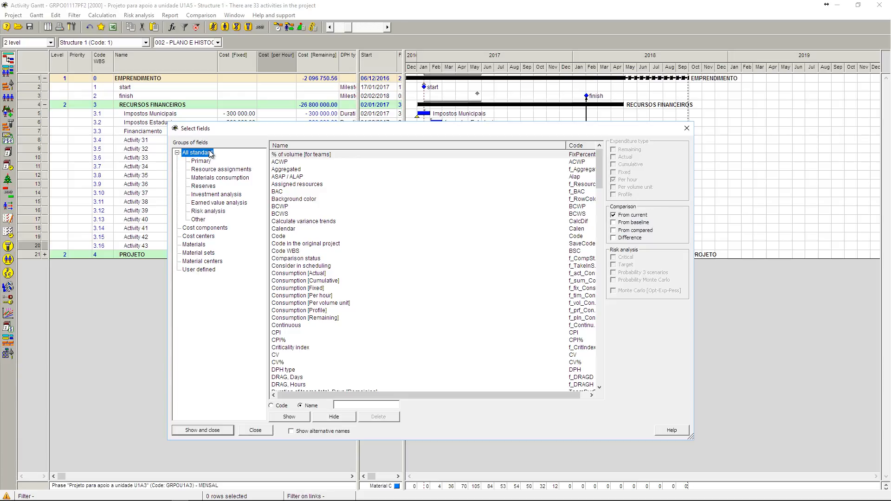
click(331, 209)
text(st)
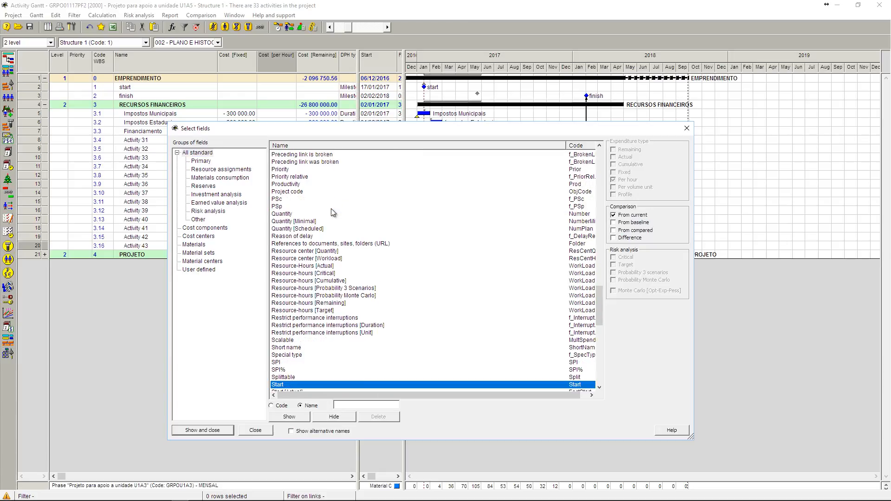
scroll(334, 265, down, 2)
scroll(305, 367, down, 2)
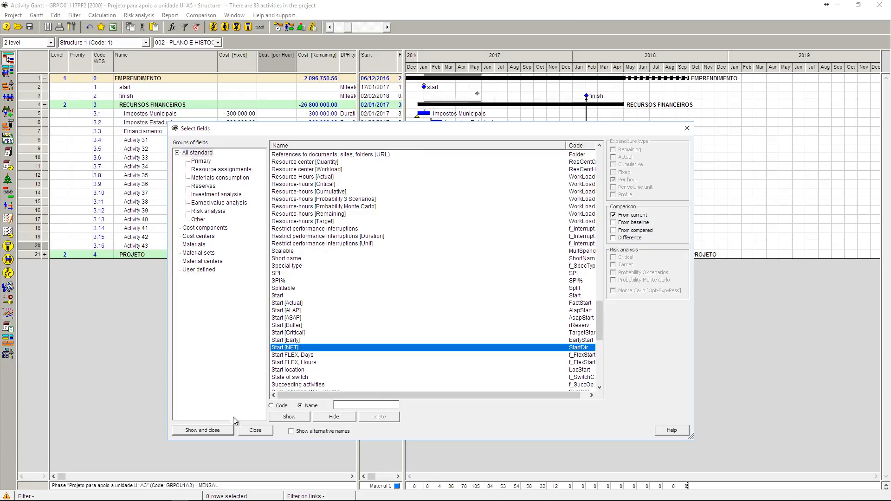
click(221, 434)
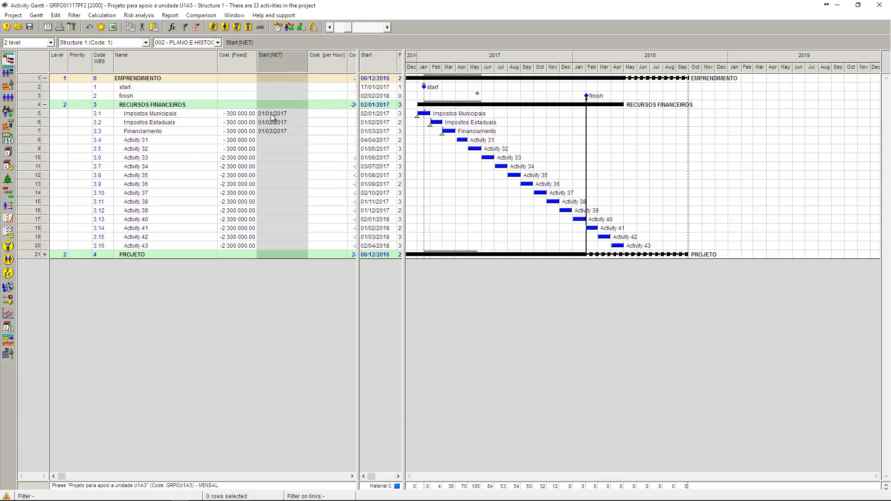
Examine the Start [NET] dates of Impostos Municipais, Impostos Estaduais and Financiamento, and the activities under RECURSOS FINANCEIROS down to Activity 43
click(271, 114)
click(271, 124)
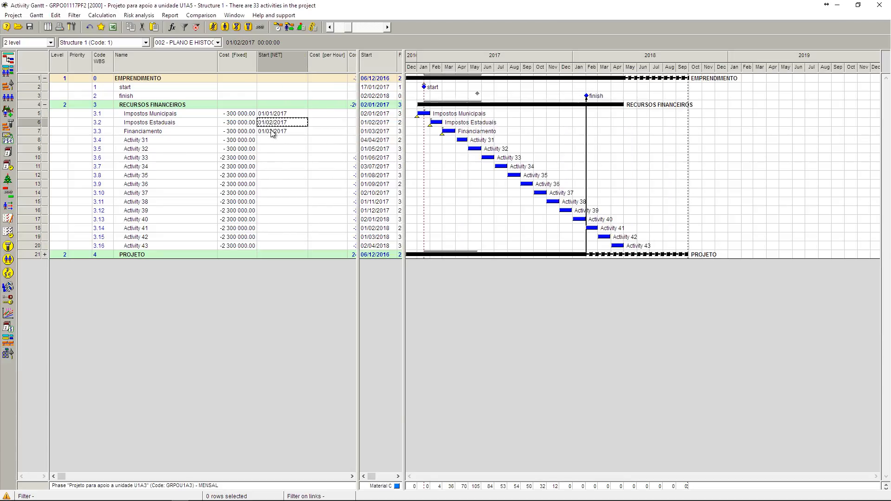
click(272, 132)
click(274, 115)
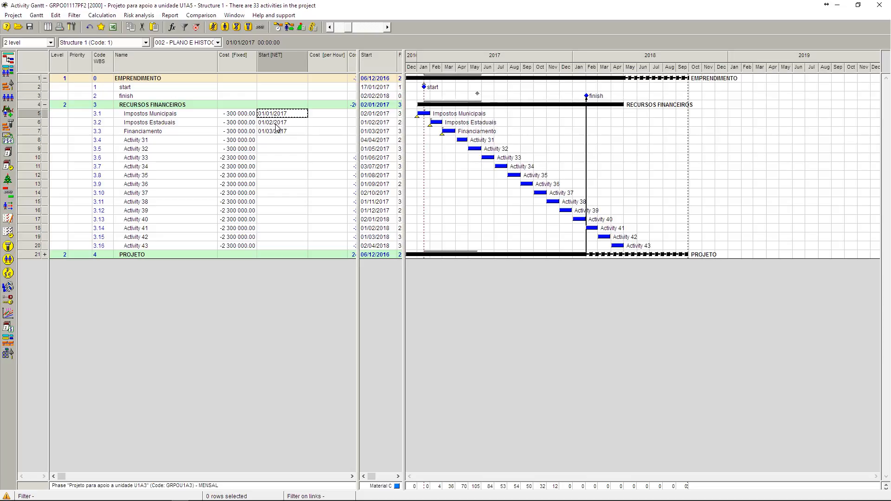
click(276, 125)
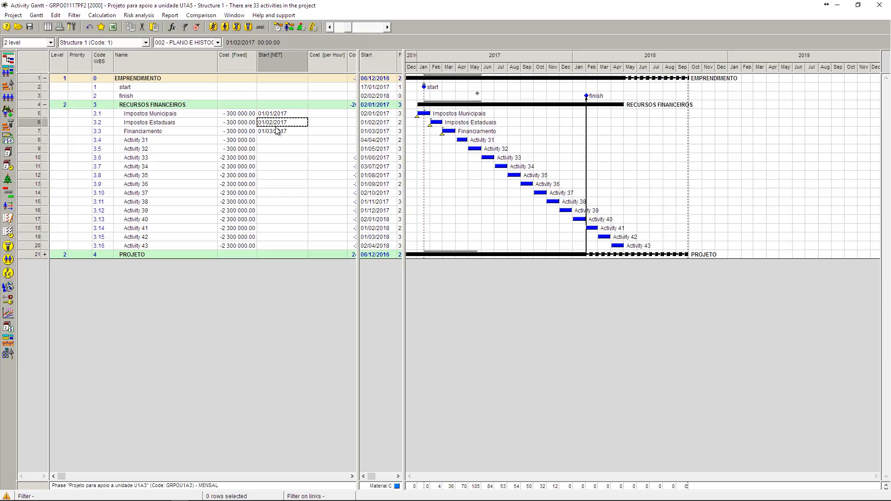
click(277, 131)
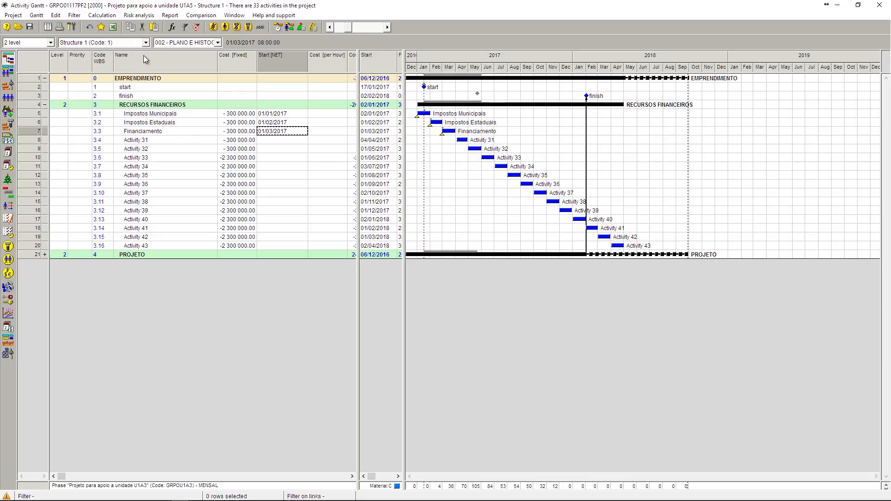
click(145, 105)
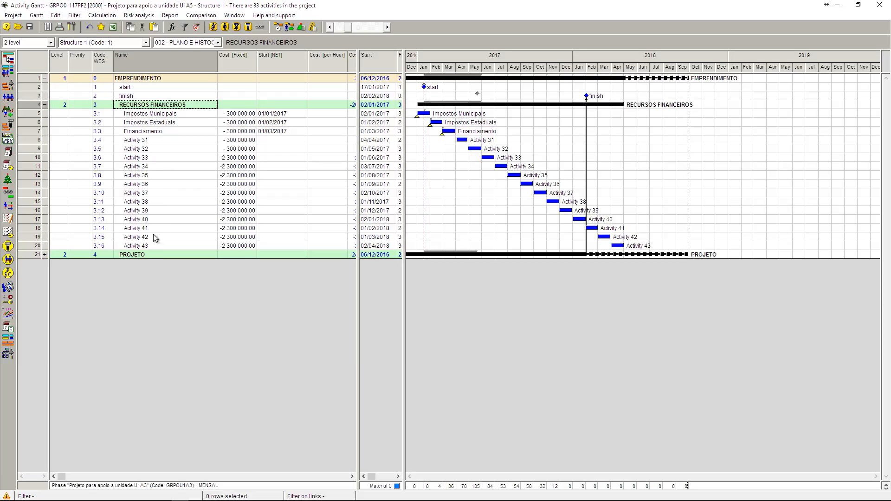
click(155, 247)
mouse_move(489, 158)
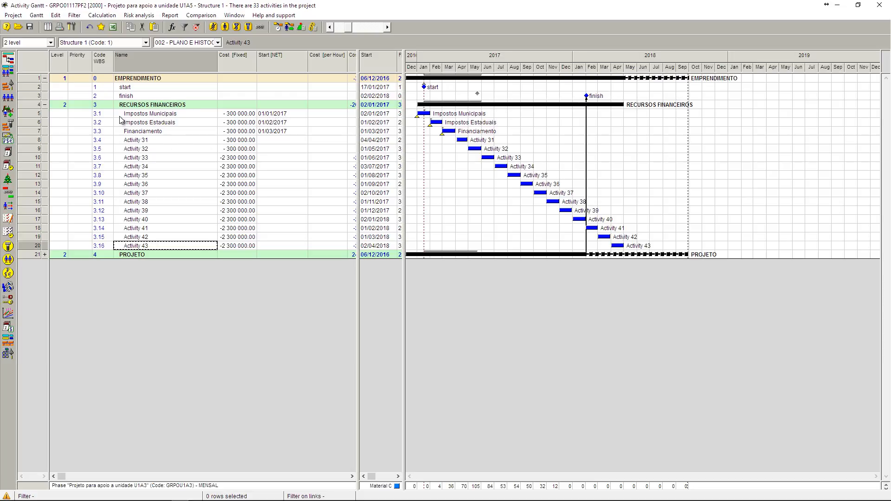
Copy the name Impostos Municipais and fill the names of Activity 31 through Activity 43 with "Impostos Municipais 00"
click(137, 116)
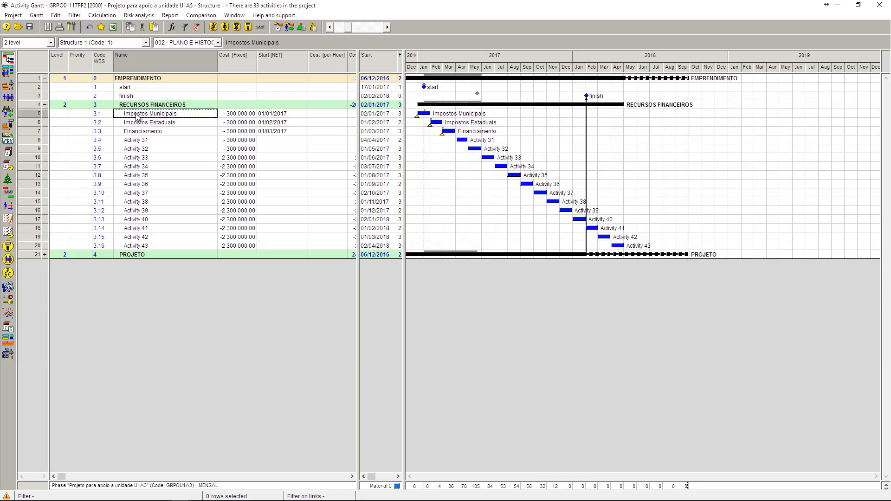
click(147, 141)
shift+click(154, 244)
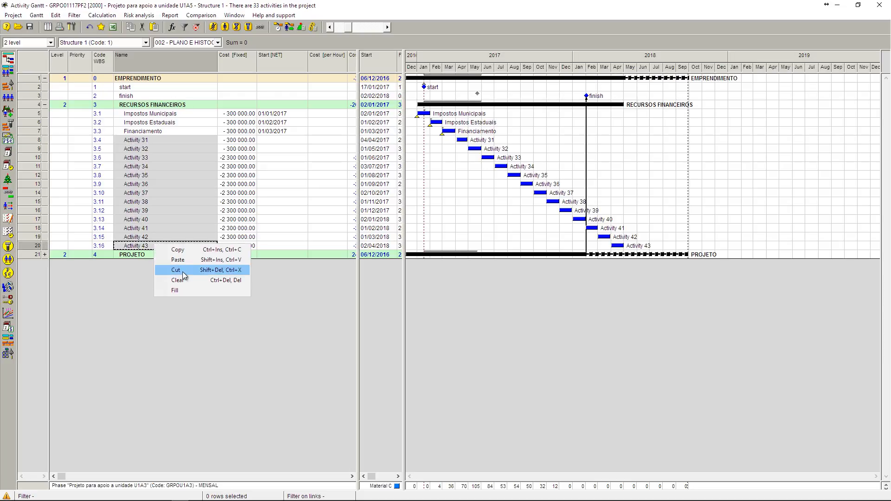
click(175, 291)
right_click(549, 235)
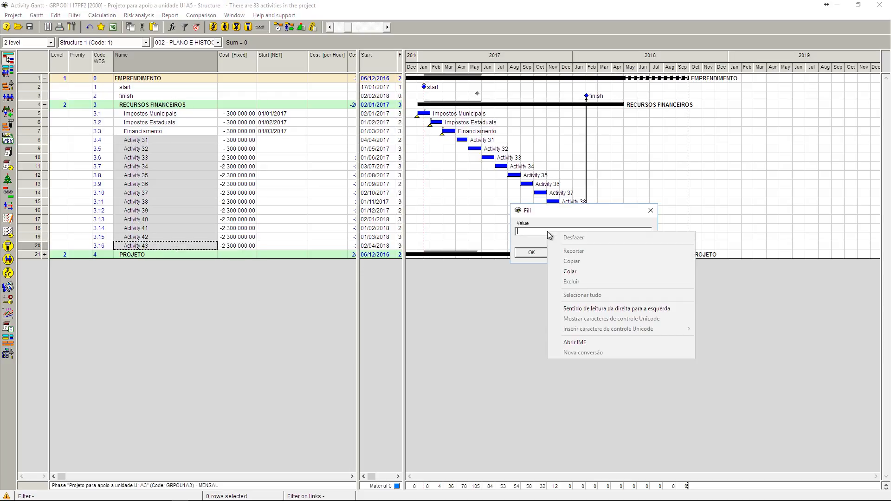
click(575, 272)
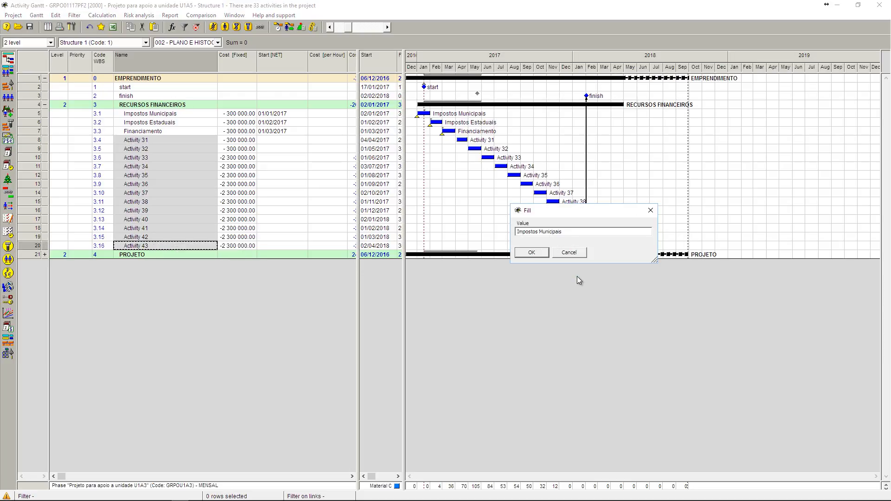
text(00)
click(532, 252)
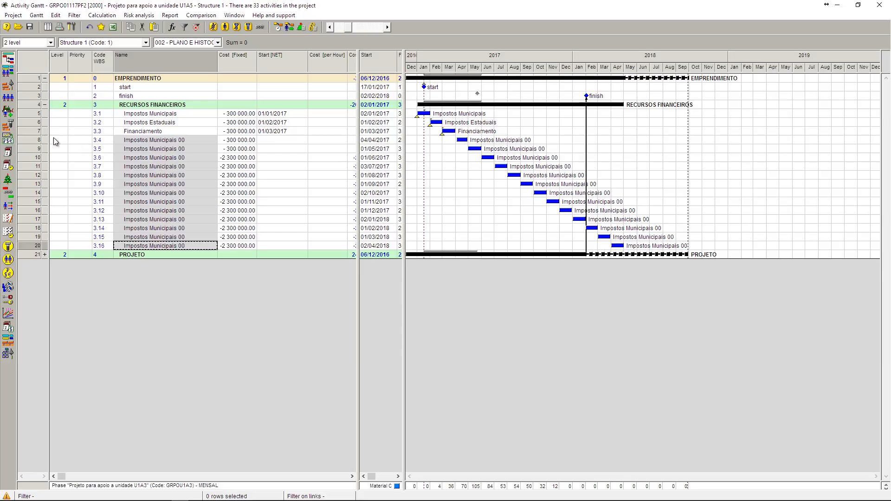
Delete the original Impostos Municipais activity, WBS 3.1, from the RECURSOS FINANCEIROS phase
click(25, 115)
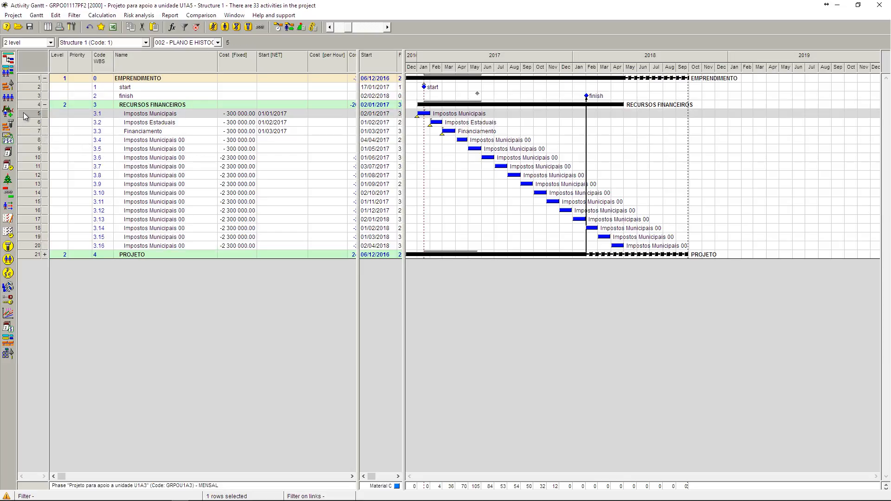
key(Delete)
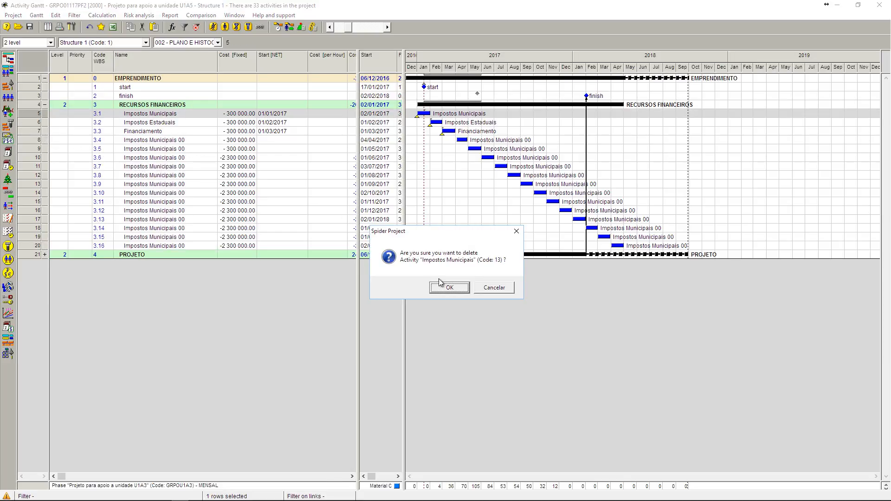
click(448, 287)
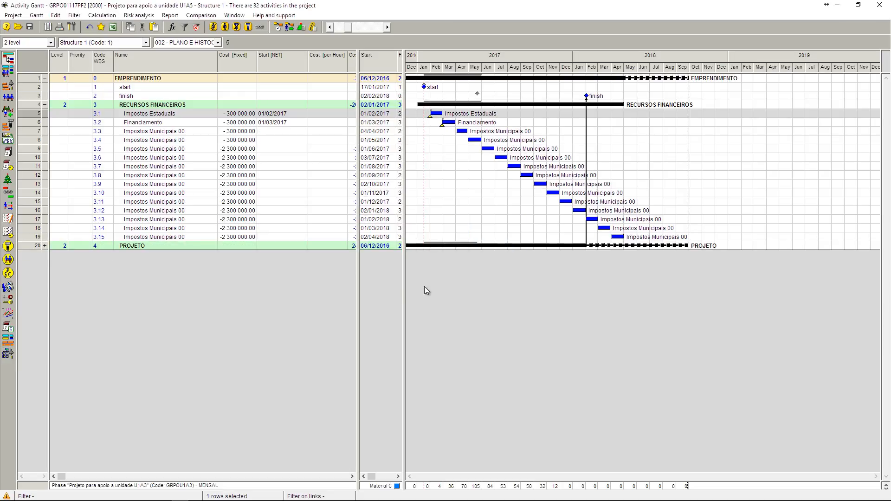
Enlarge the material and resource diagrams below the Gantt and hide them all
click(186, 158)
click(189, 167)
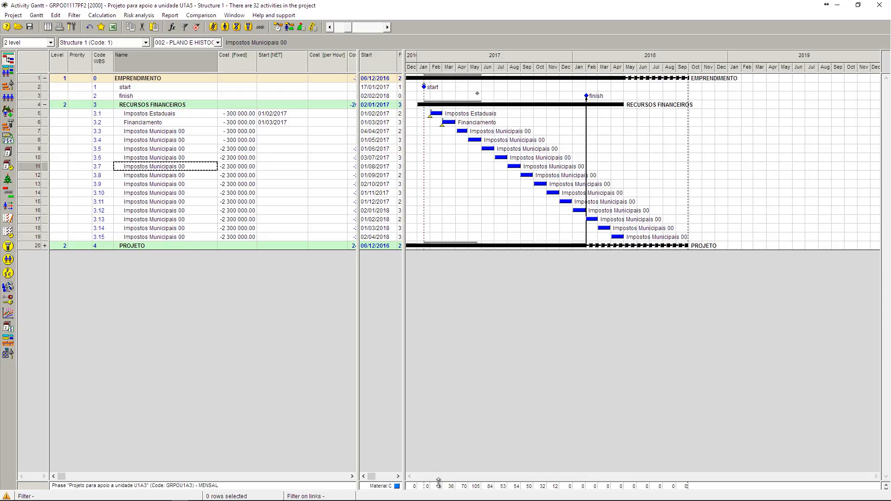
drag(438, 480, 452, 270)
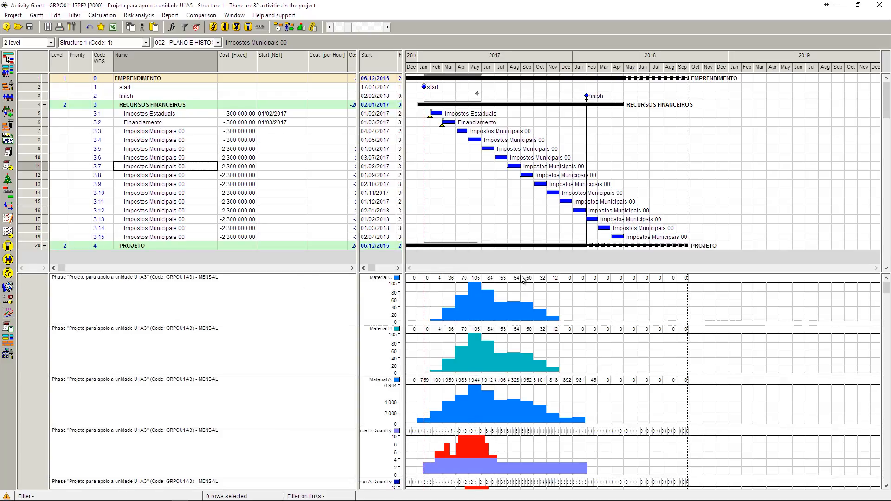
right_click(565, 305)
click(592, 369)
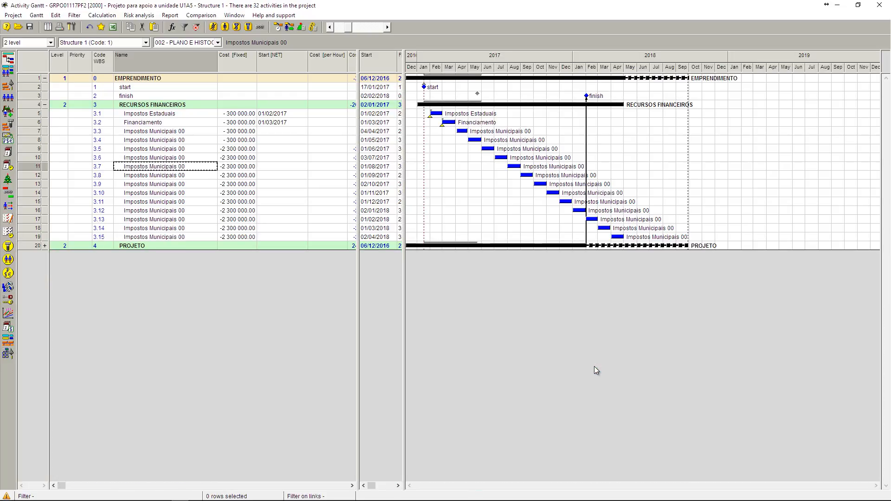
Expand PROJETO, PRODUTO and Phases 1 to 3, and fit the Name column to the full activity names
click(45, 245)
click(45, 264)
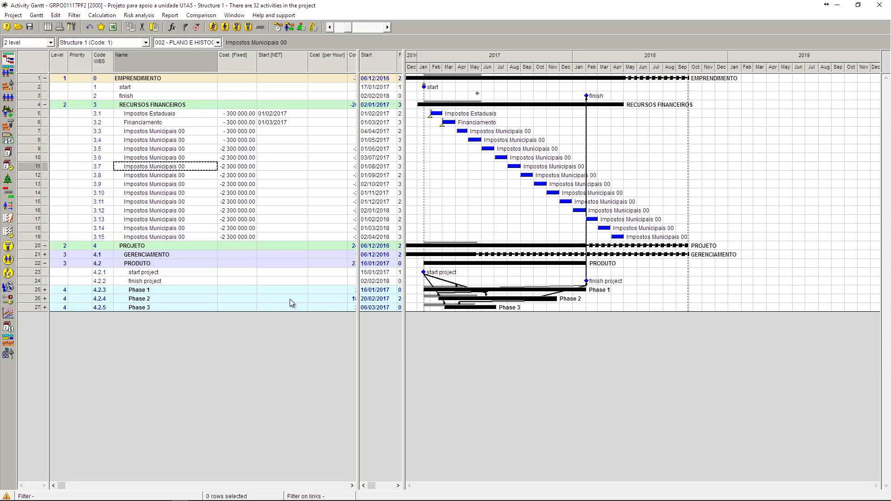
click(45, 308)
click(44, 298)
click(45, 290)
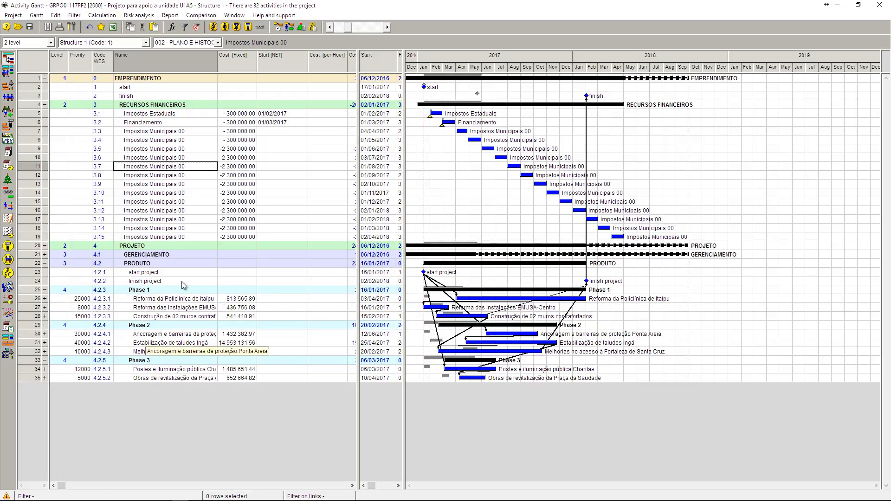
double_click(218, 63)
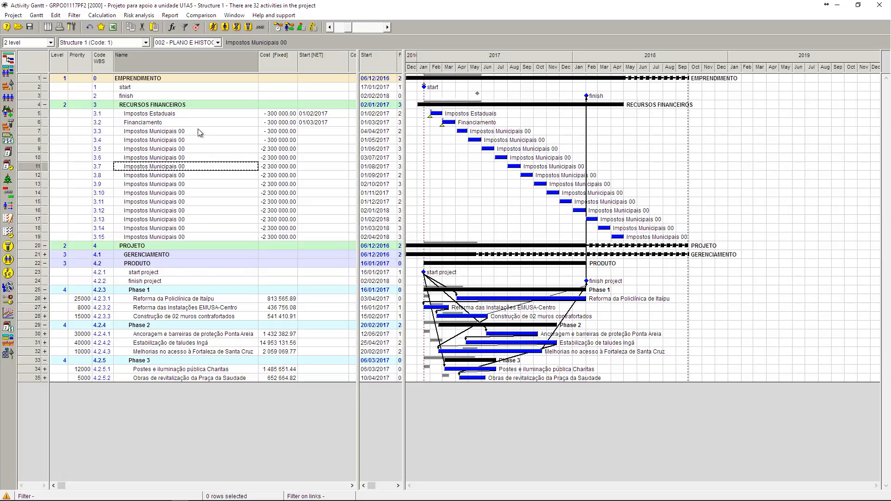
Delete the Financiamento activity from the RECURSOS FINANCEIROS phase
click(36, 133)
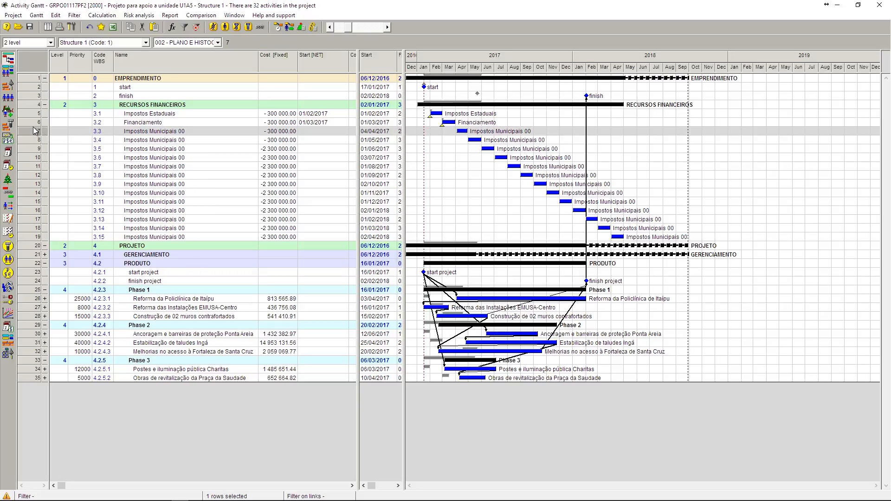
right_click(33, 122)
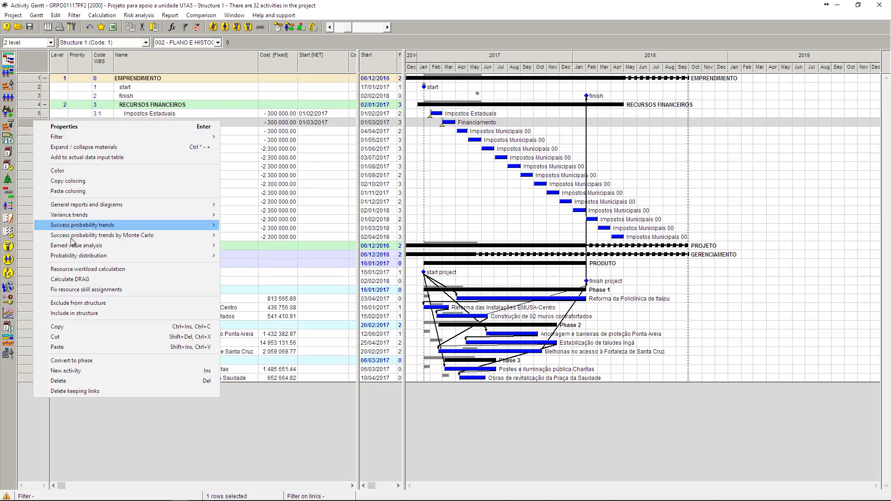
click(69, 381)
click(453, 287)
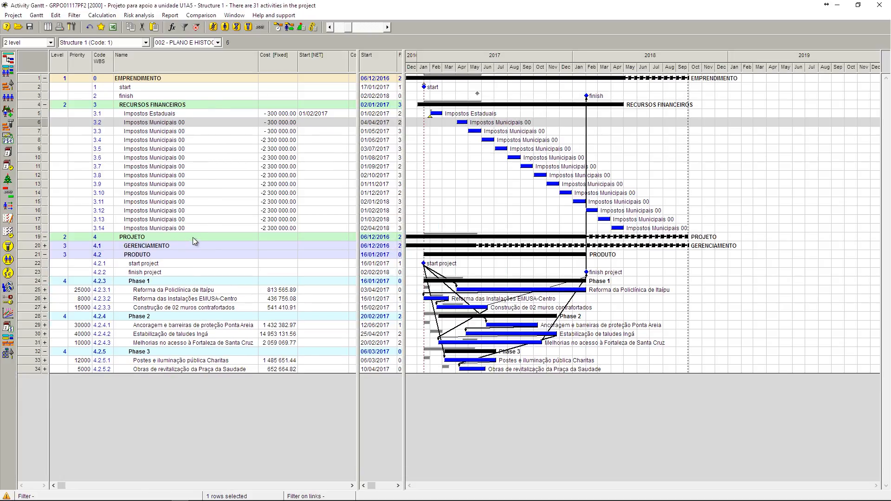
Fill Cost [Fixed] with 999 for Impostos Estaduais and the two Impostos Municipais 00 activities directly below it
click(201, 115)
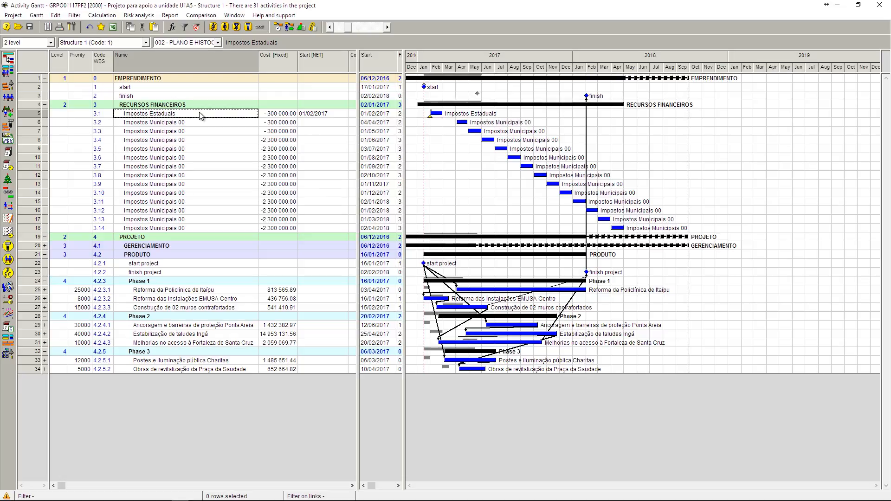
drag(273, 115, 276, 132)
right_click(277, 132)
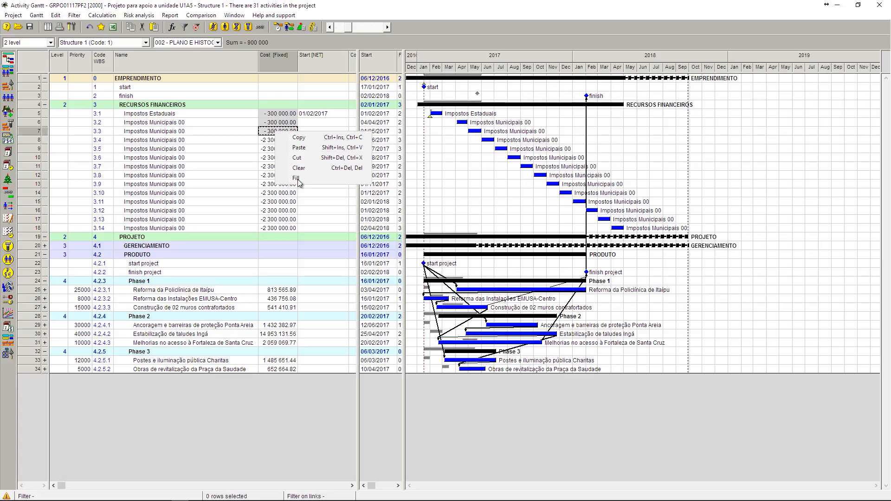
click(298, 180)
text(999)
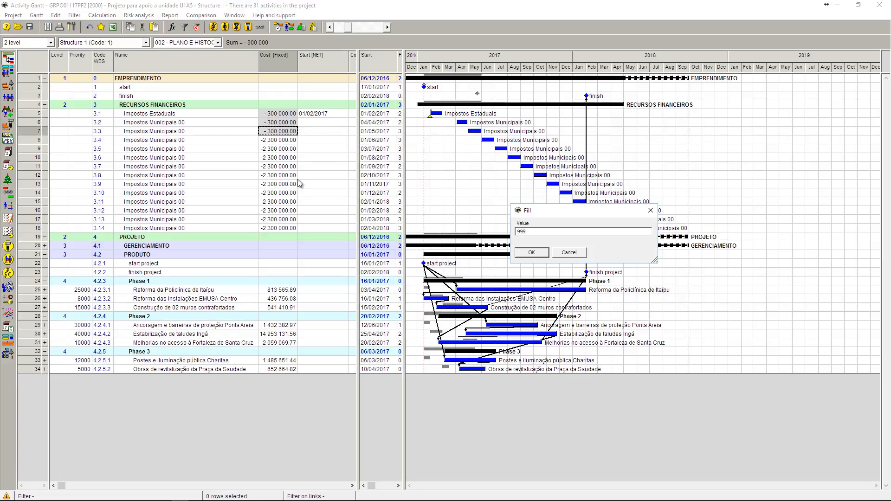
key(Return)
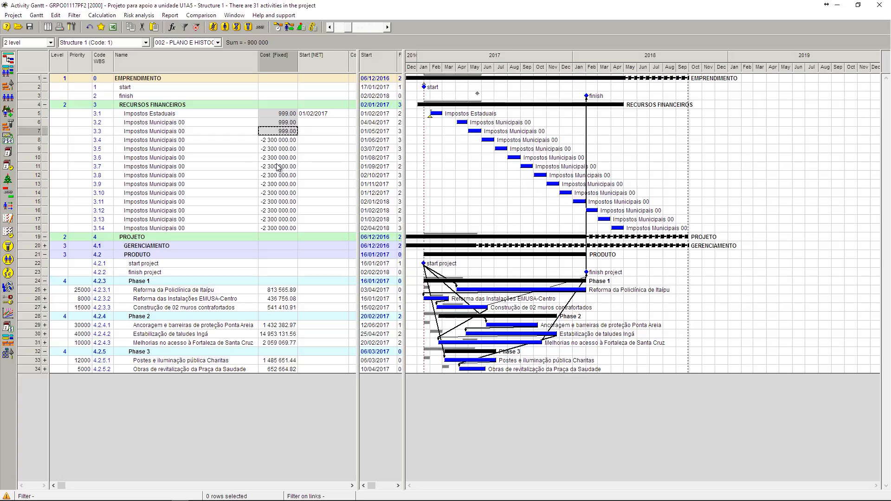
click(174, 115)
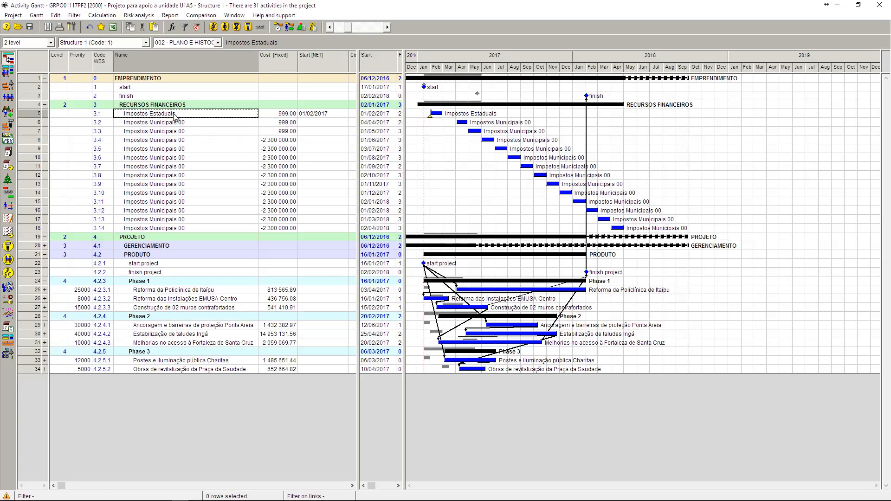
click(293, 143)
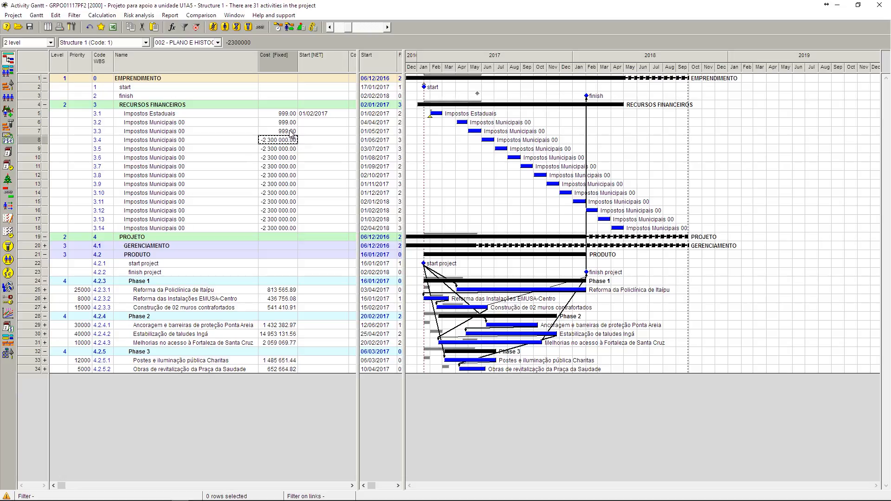
Fill Cost [Fixed] with -2300000 for the Impostos Municipais 00 activities 3.2 and 3.3
drag(288, 122, 289, 132)
right_click(290, 132)
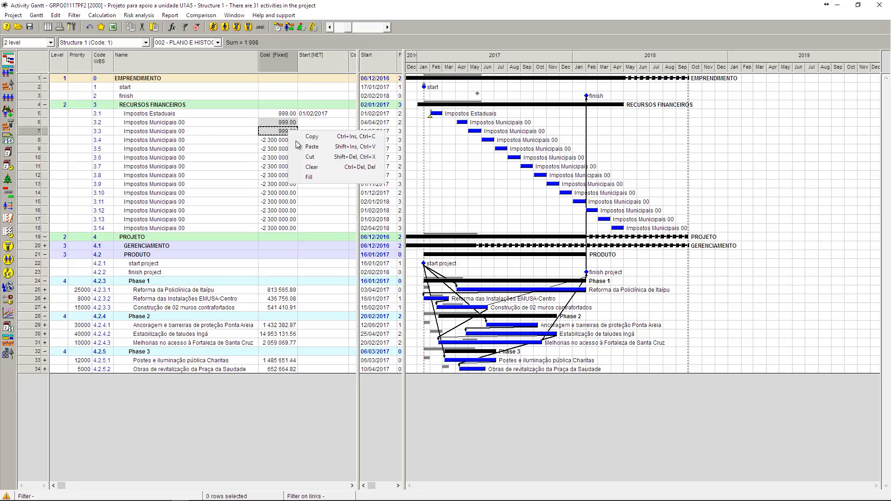
click(309, 177)
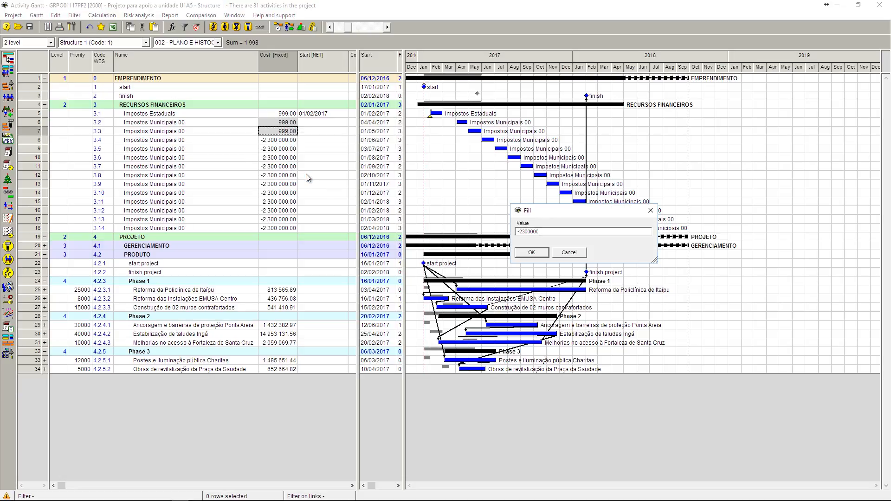
click(531, 252)
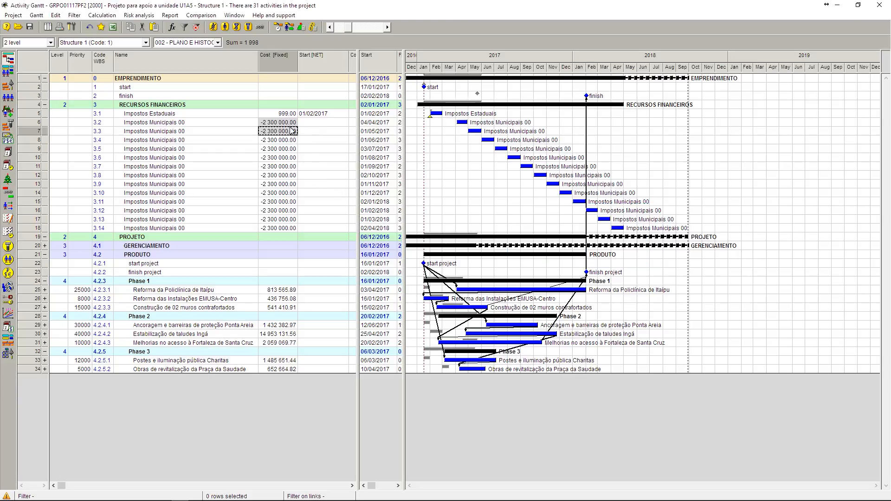
click(285, 114)
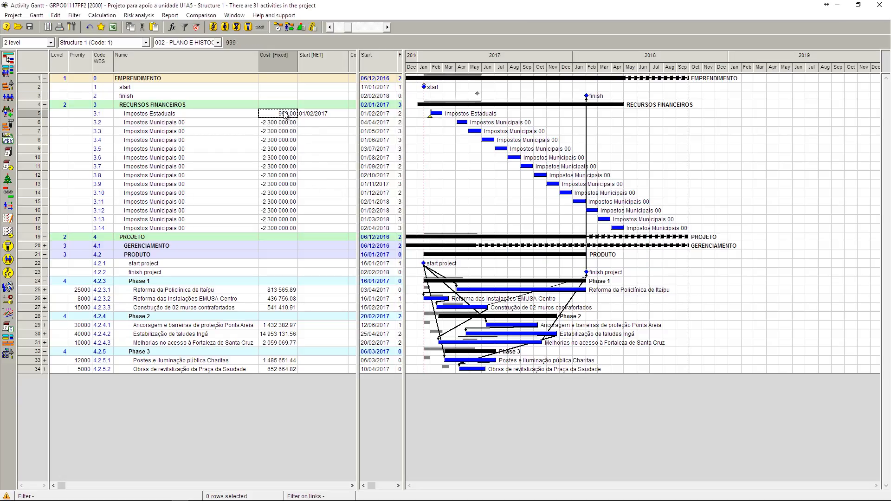
Set Start [NET] of Impostos Municipais 00 activities 3.2, 3.3 and 3.4 to 01/01/2017, 01/02/2017 and 01/03/2017
click(310, 116)
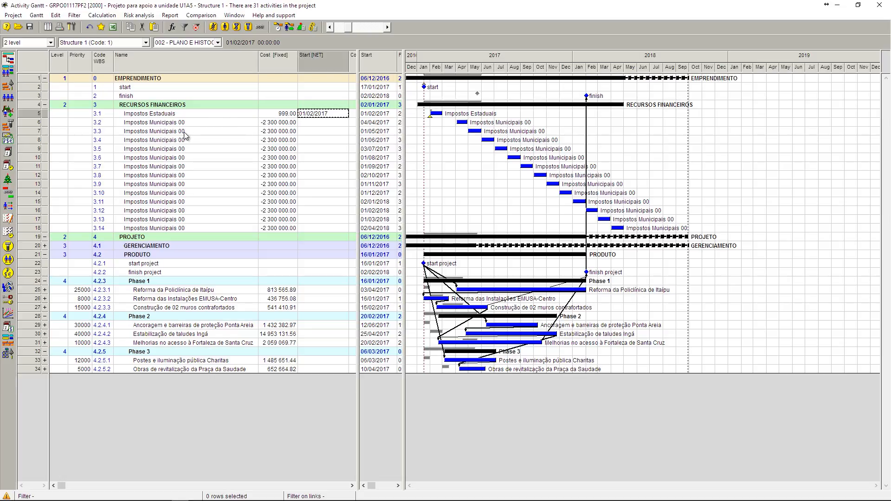
click(319, 124)
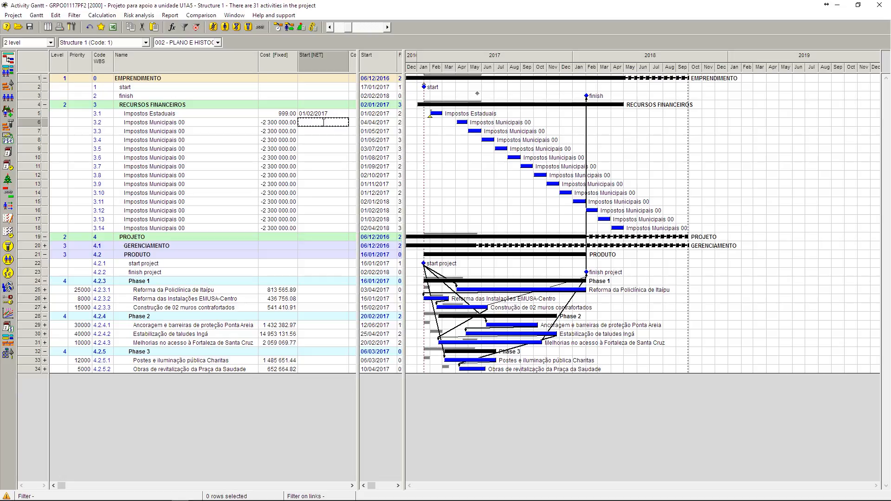
text(01/01/2017)
key(Return)
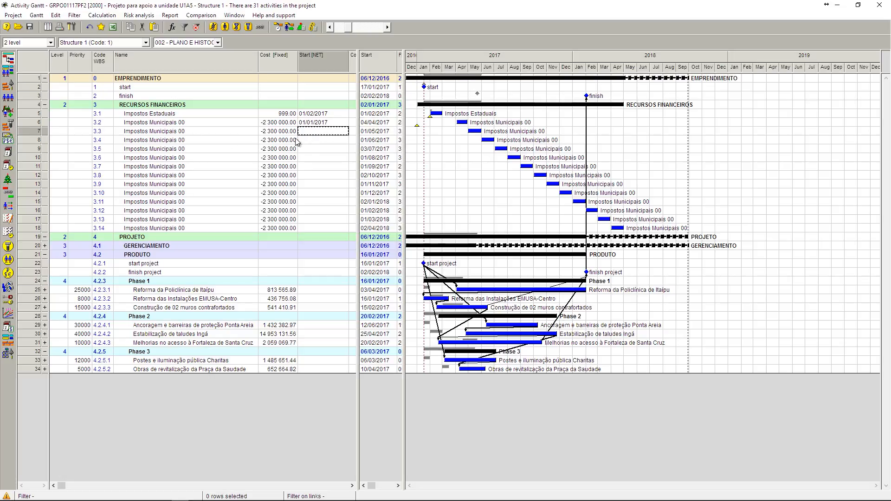
text(01/02/2017)
key(Return)
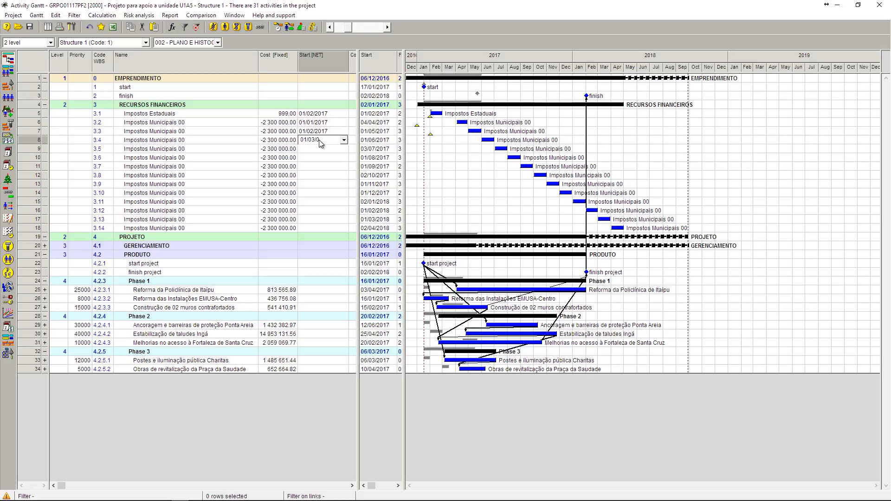
text(01/03/2017)
key(Return)
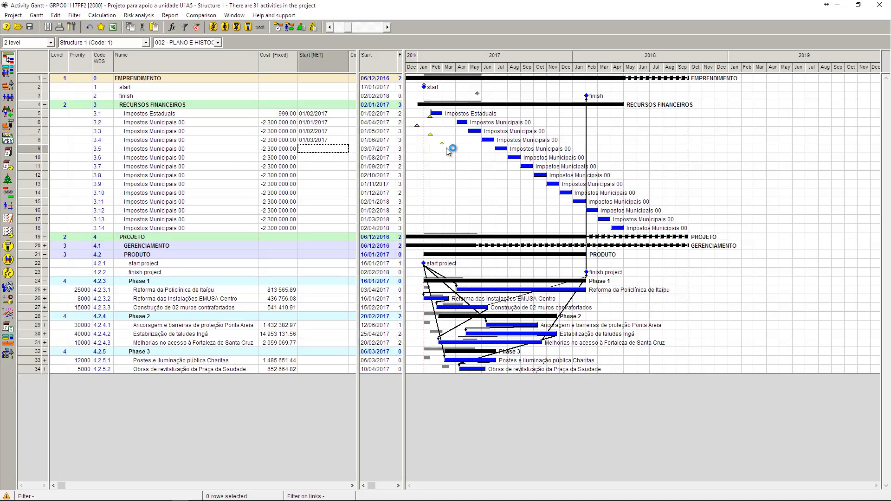
Run detailed forward scheduling for all activities, and review the Monitoramento and reuniões de controle entries in the scheduling report
click(278, 28)
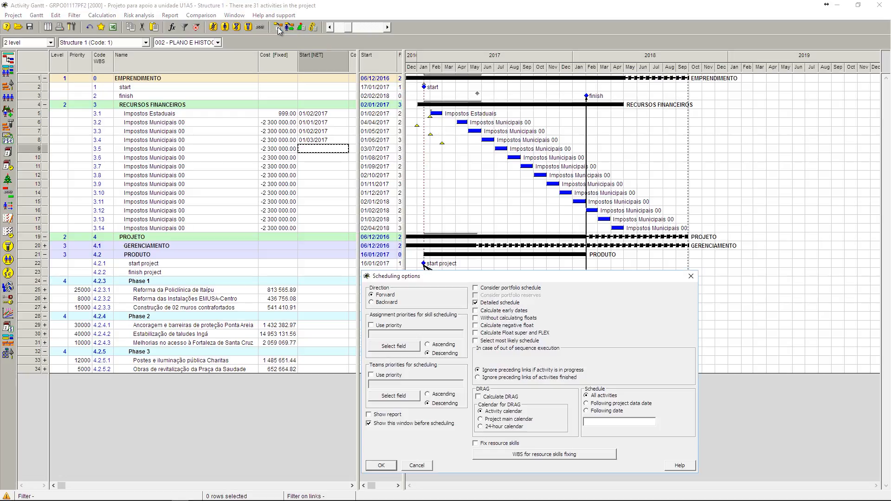
click(389, 467)
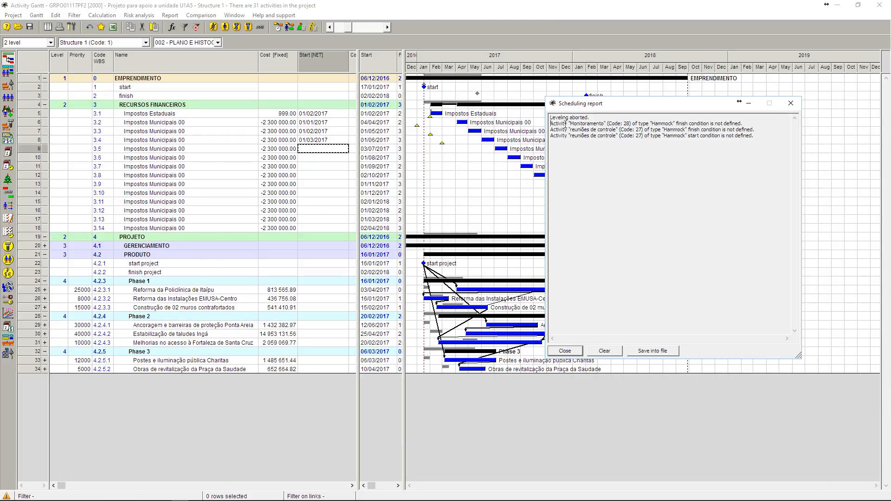
drag(551, 123, 744, 124)
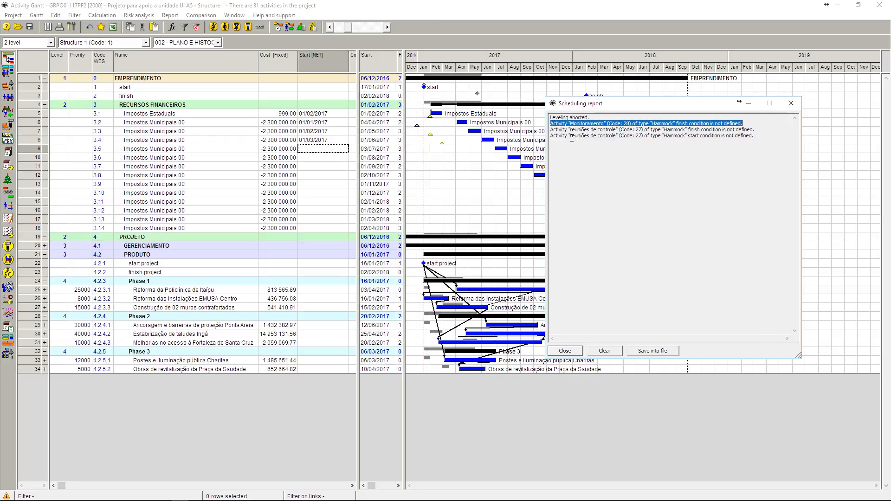
drag(551, 130, 769, 141)
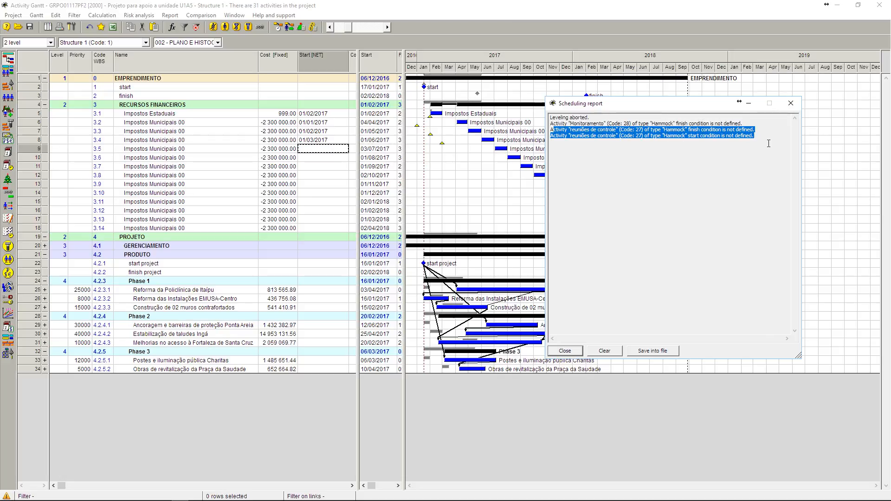
click(791, 103)
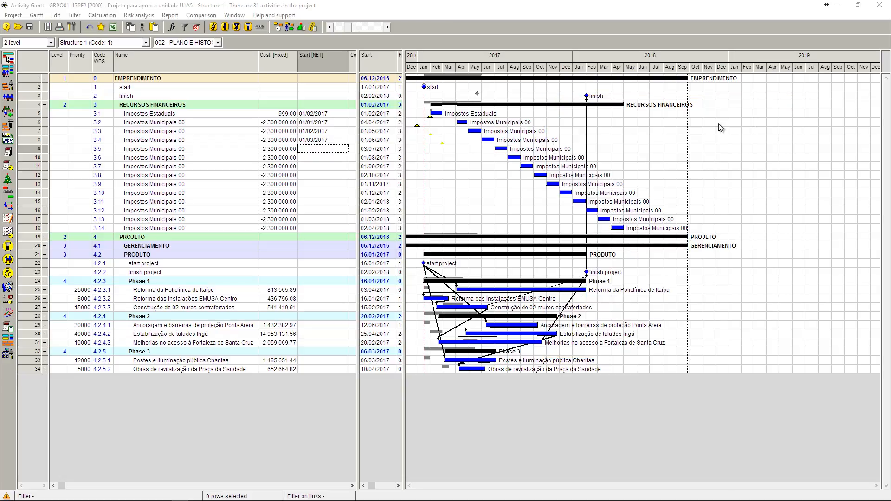
click(179, 115)
click(174, 228)
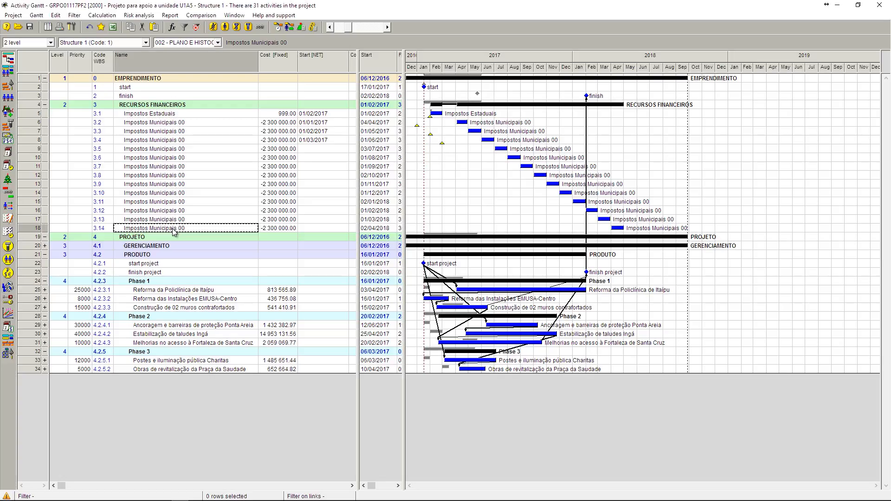
click(210, 123)
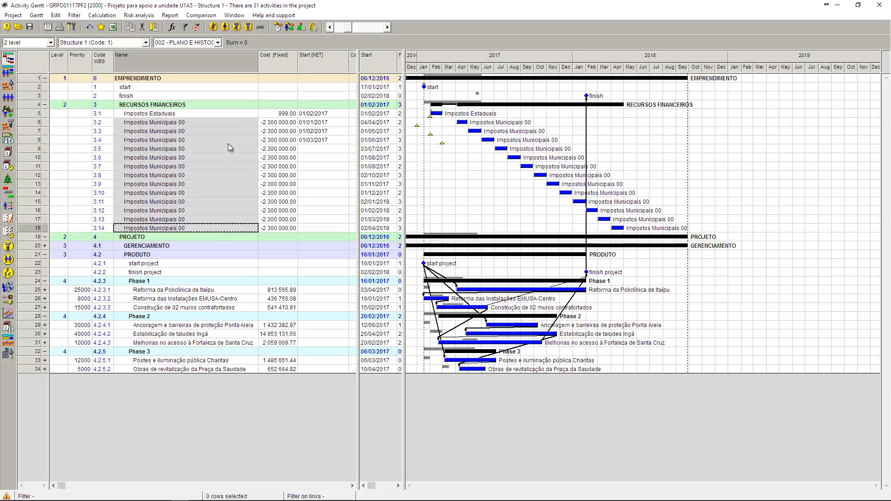
click(181, 123)
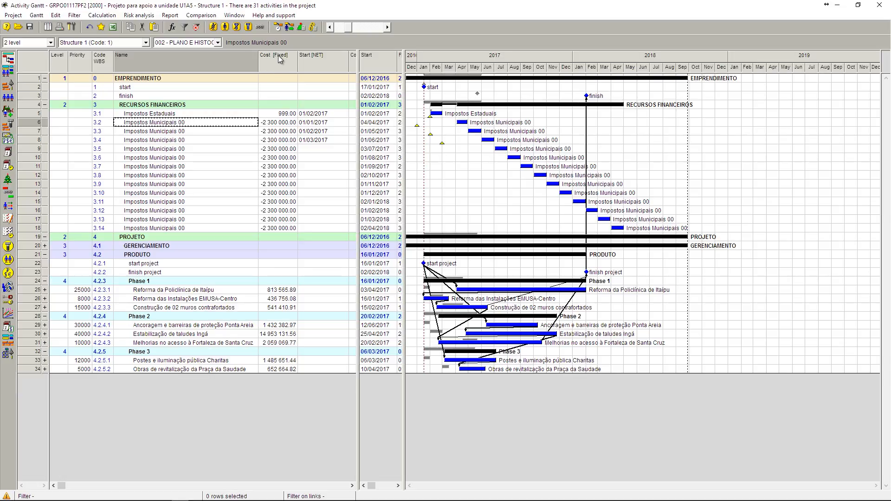
Show the Cost component's Per hour and Fixed fields in the activity table, and widen the table to fit Start [NET]
right_click(280, 59)
click(298, 62)
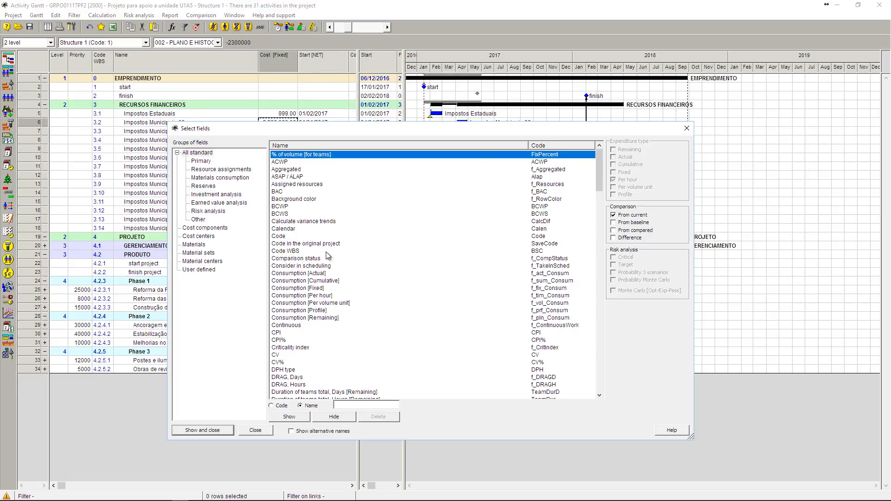
click(196, 229)
click(278, 154)
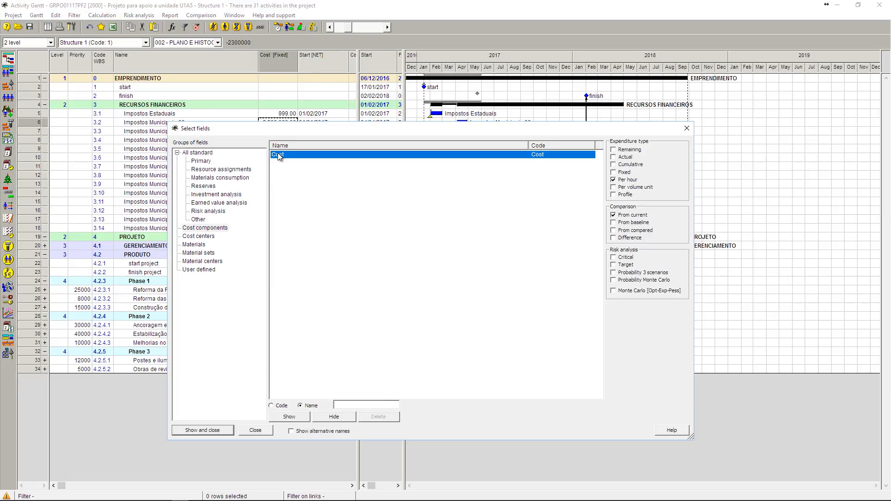
drag(322, 134, 395, 142)
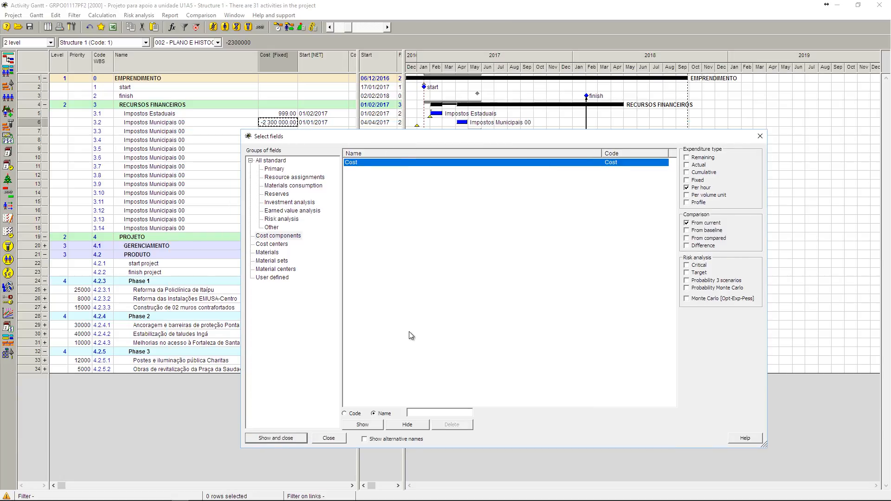
click(697, 183)
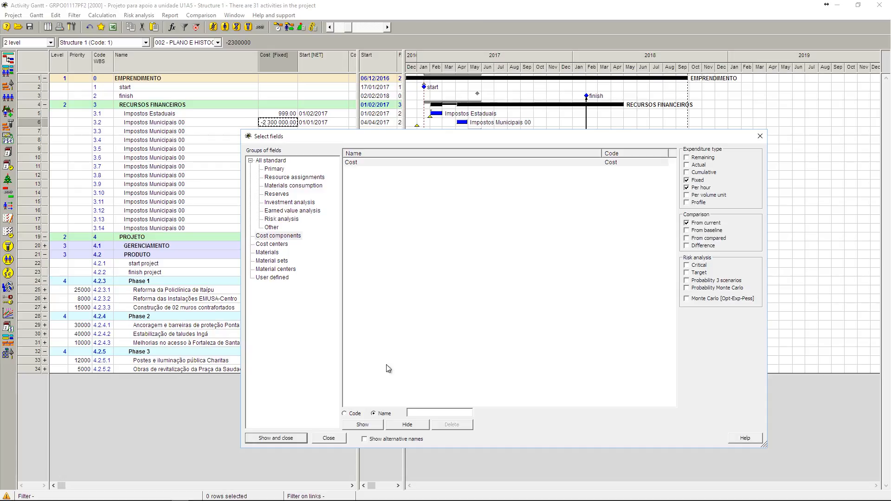
click(282, 439)
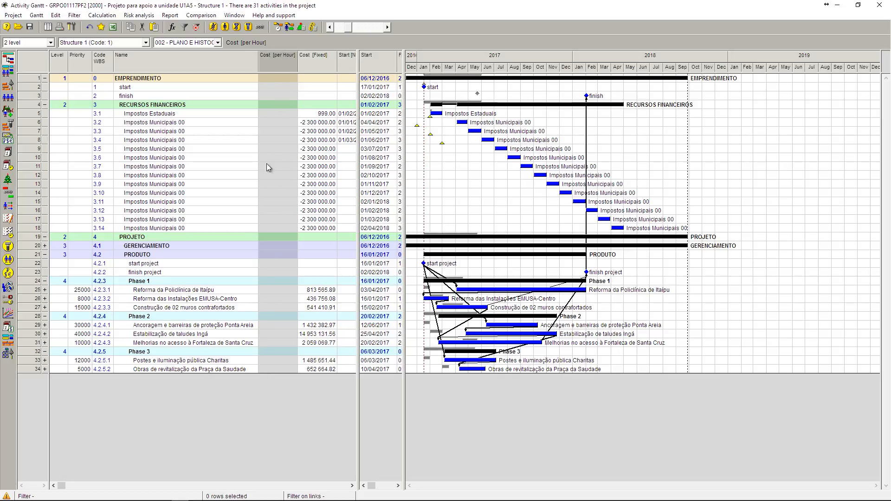
drag(361, 55, 433, 64)
Set Cost [Fixed] of Impostos Estaduais to -999
click(327, 122)
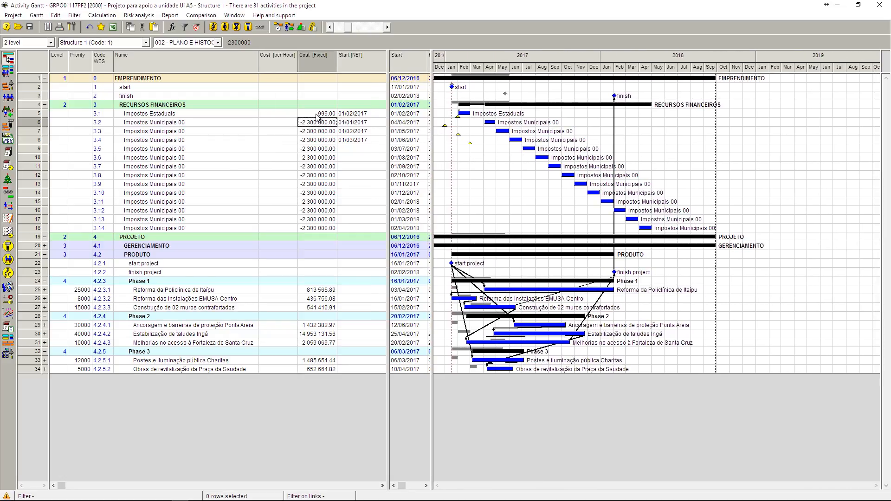
click(316, 115)
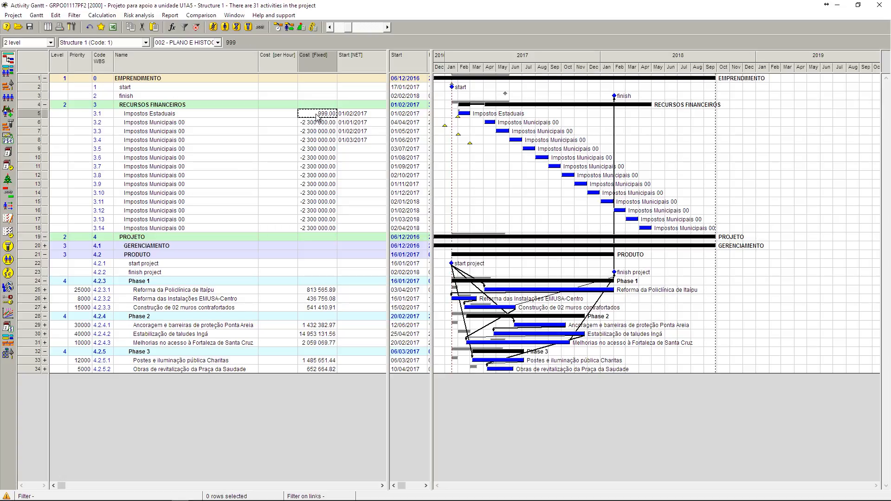
right_click(317, 116)
click(318, 117)
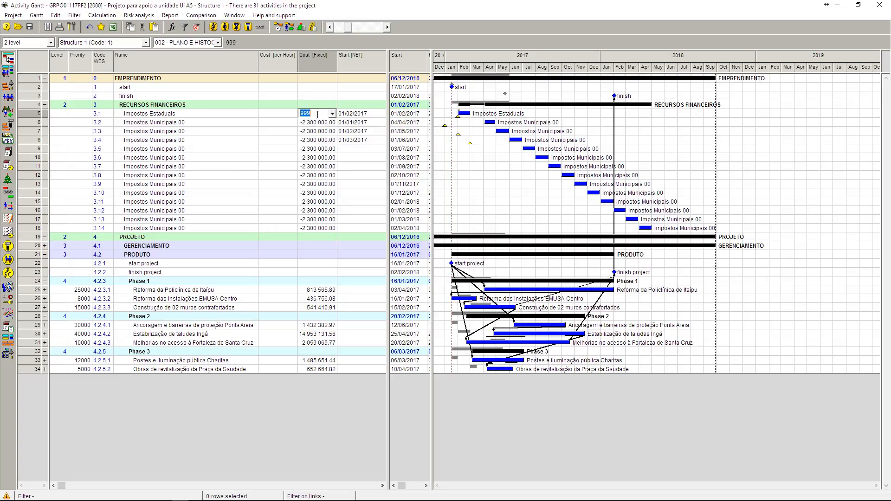
click(323, 112)
text(-)
click(305, 140)
click(324, 289)
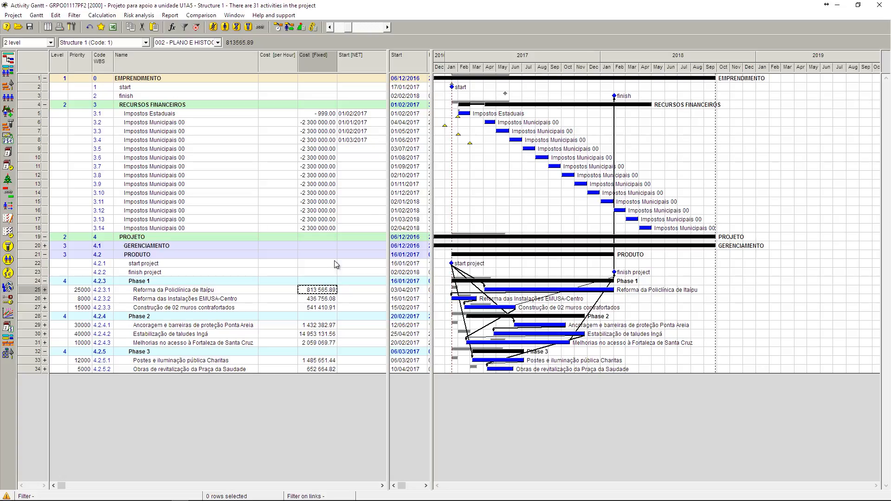
click(366, 123)
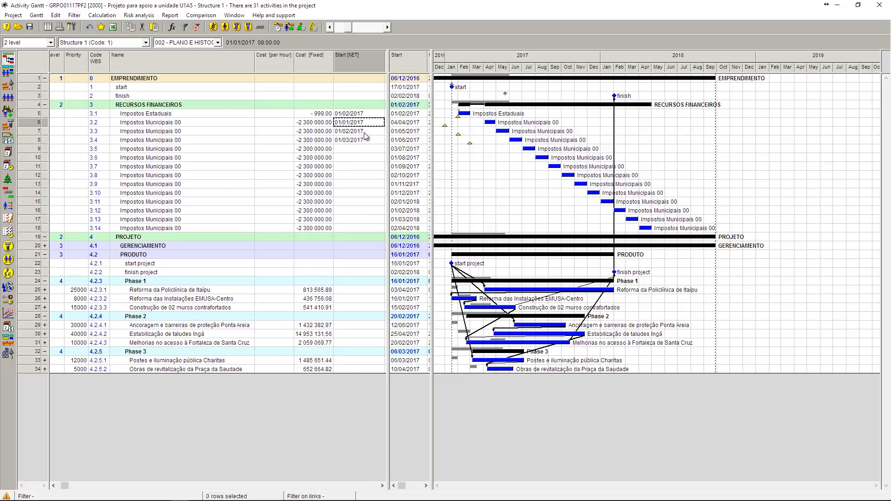
click(366, 132)
click(367, 140)
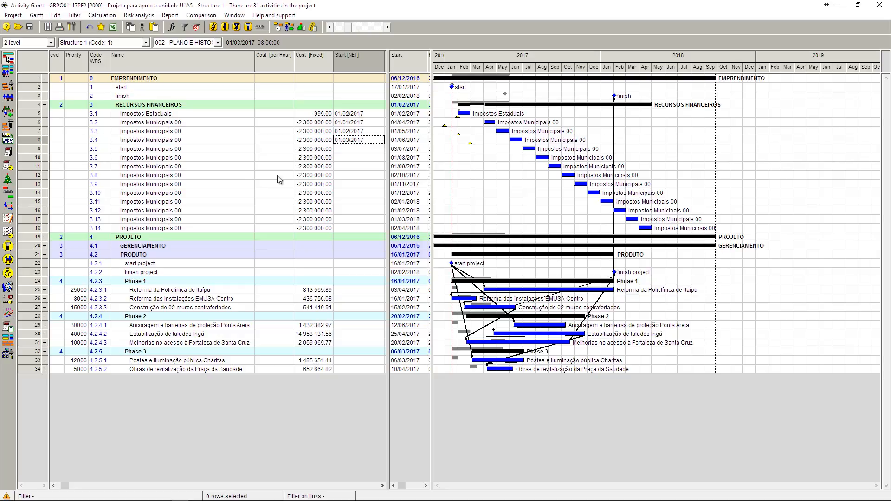
click(309, 152)
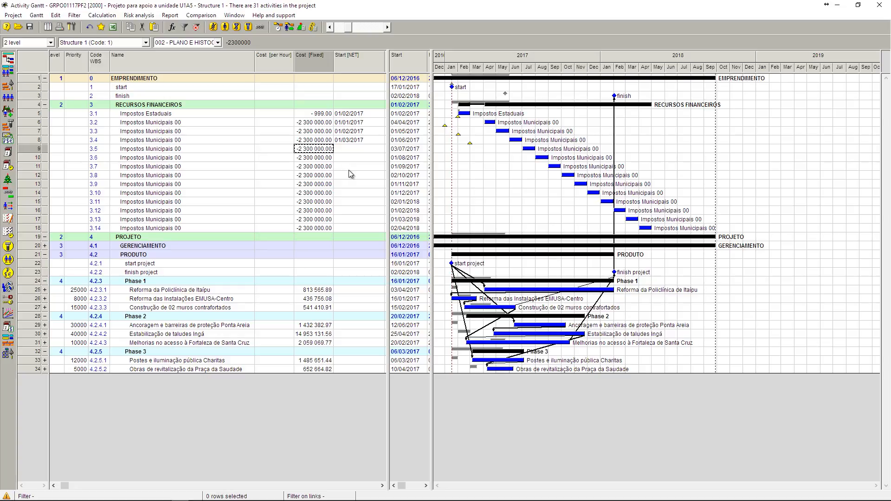
Collapse RECURSOS FINANCEIROS and PRODUTO, and expand GERENCIAMENTO to examine its Planejamento and Mobilização activities
click(45, 105)
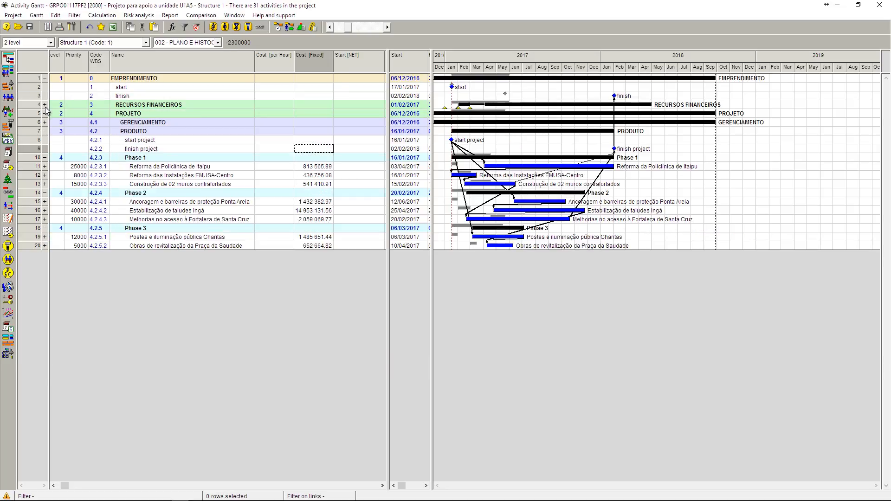
click(45, 131)
click(179, 125)
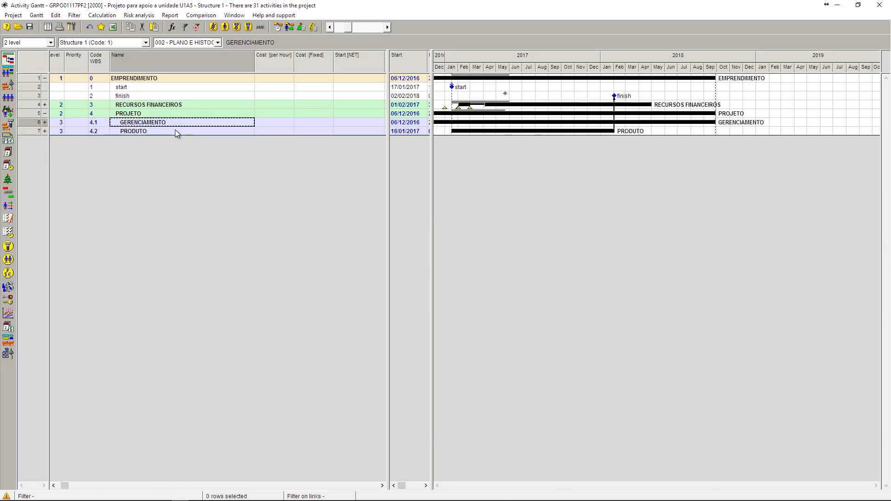
click(176, 131)
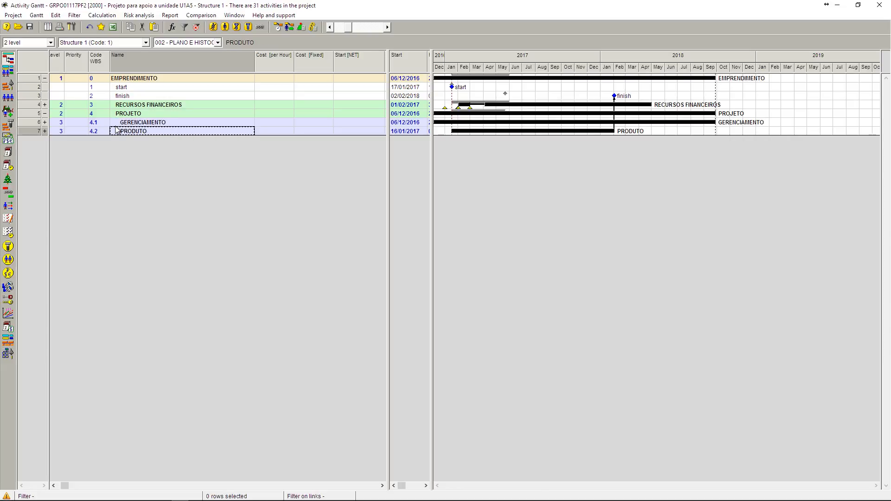
click(45, 122)
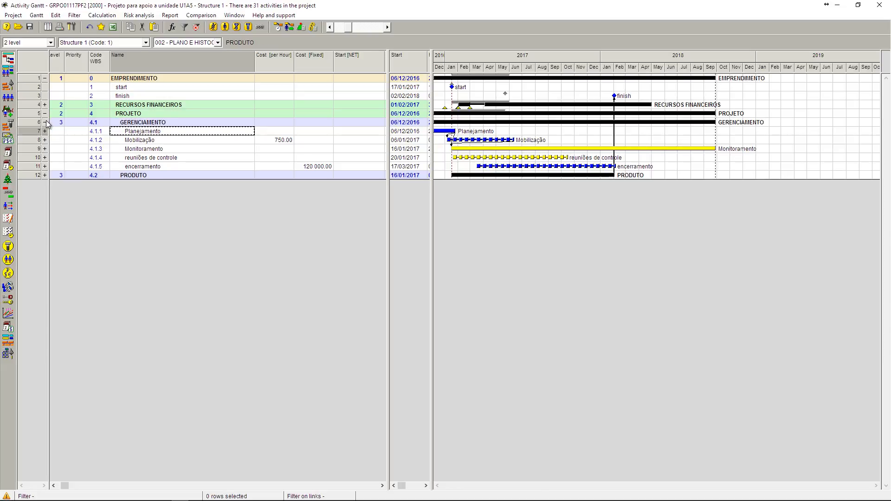
click(134, 131)
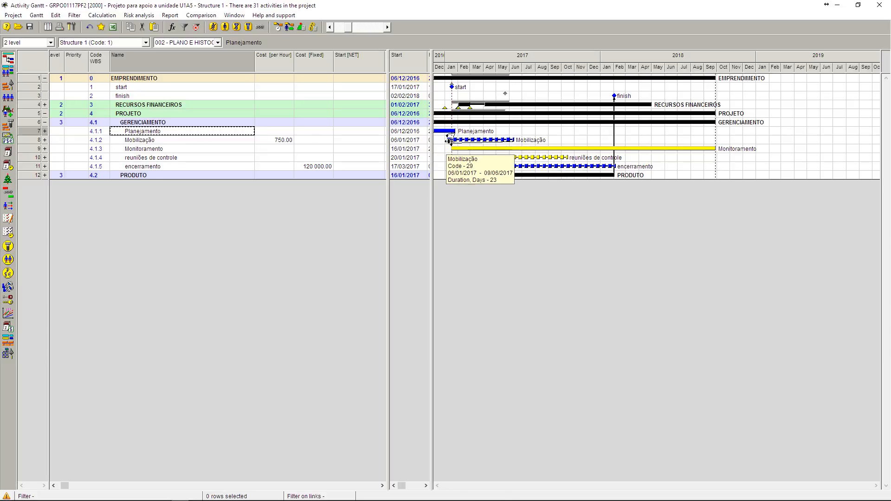
click(182, 142)
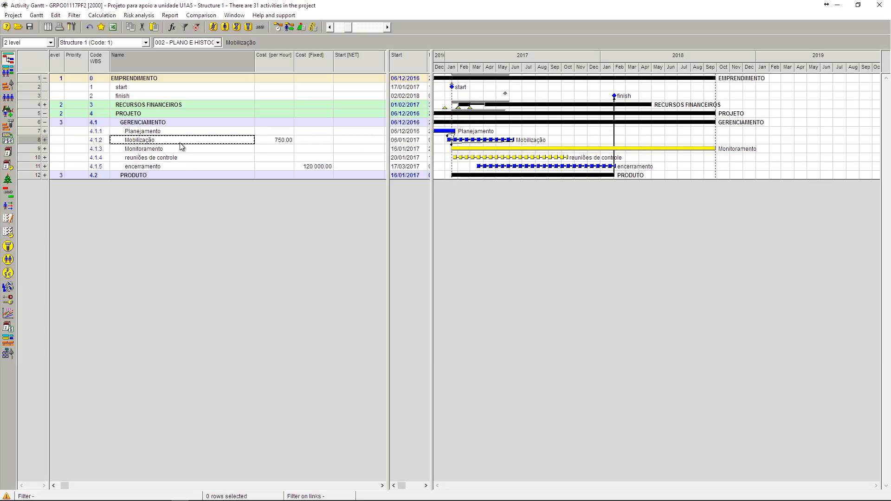
Delete all links between the activities under GERENCIAMENTO and PRODUTO, and delete the results of comparison with baseline
click(45, 176)
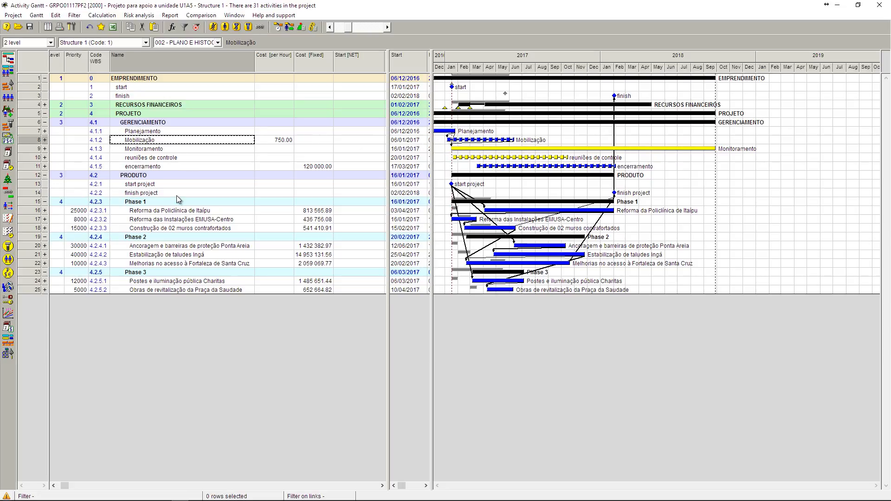
click(157, 133)
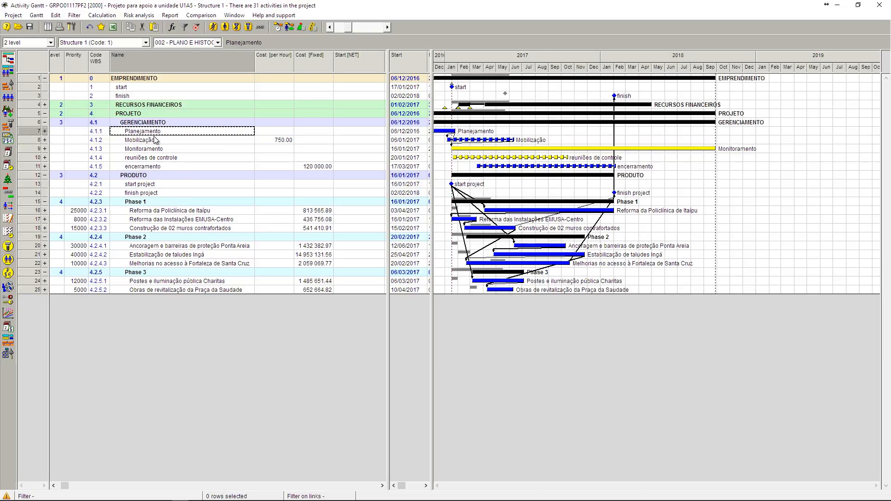
shift+click(36, 292)
right_click(35, 292)
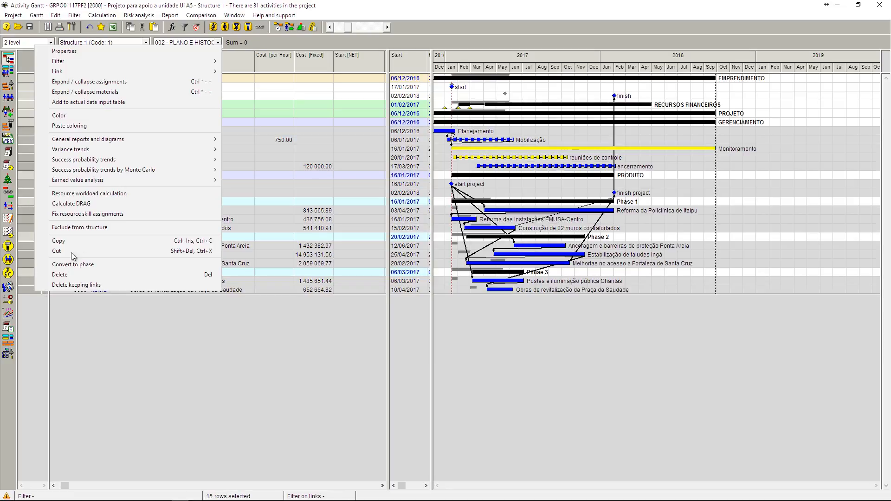
mouse_move(204, 73)
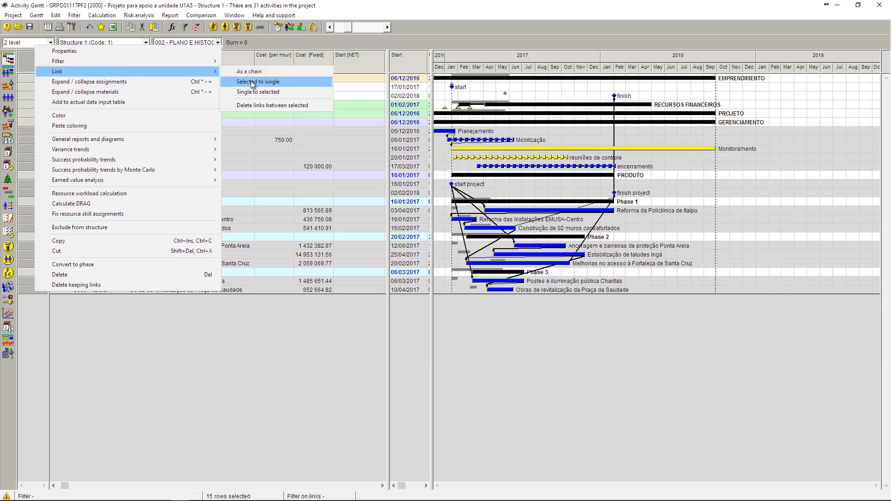
click(257, 105)
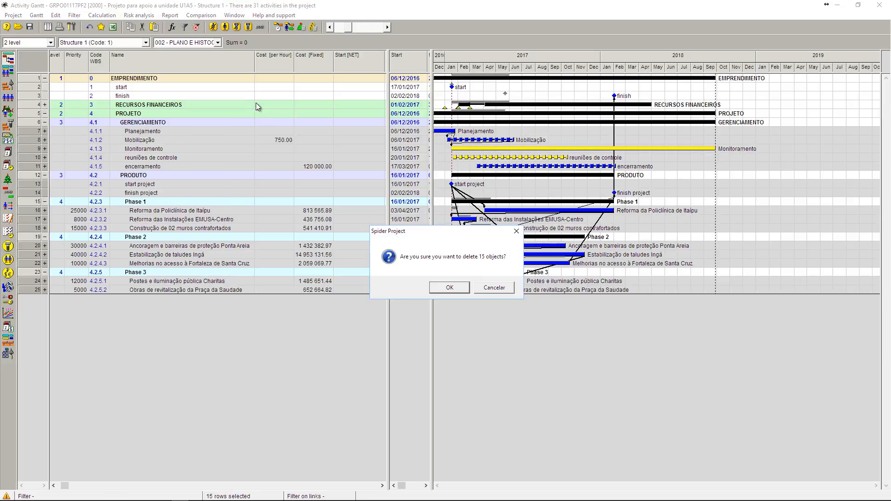
click(450, 288)
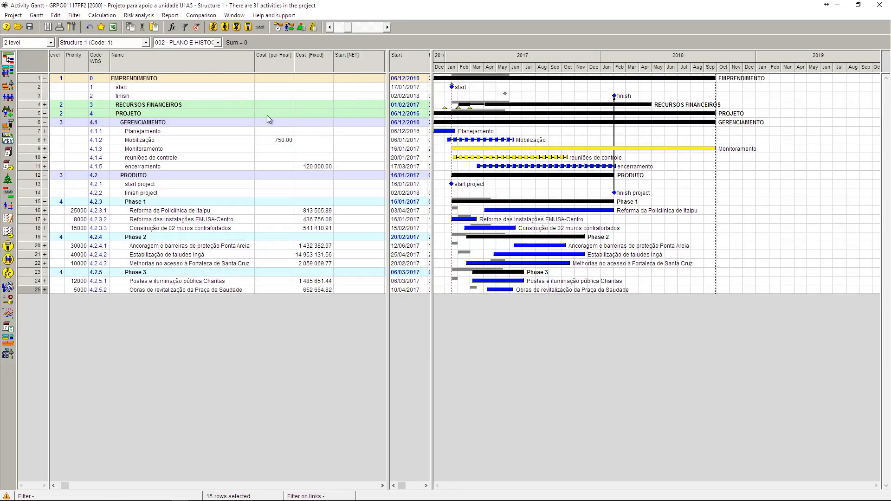
click(201, 15)
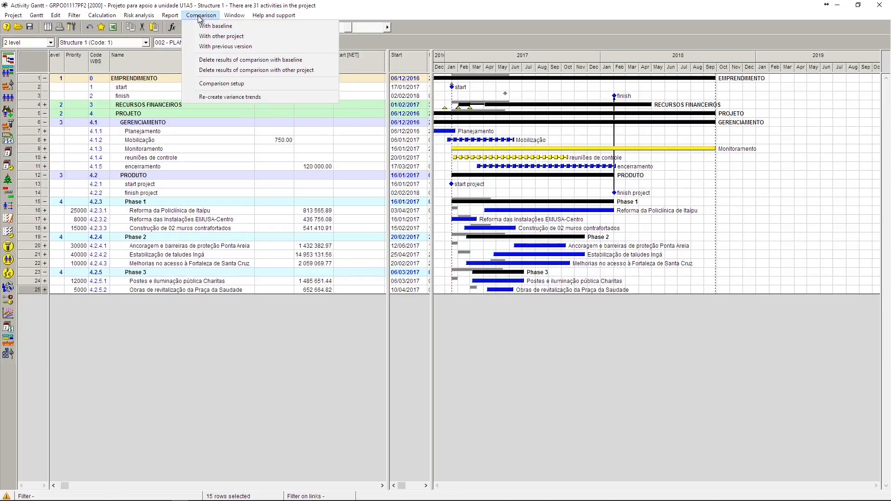
click(207, 60)
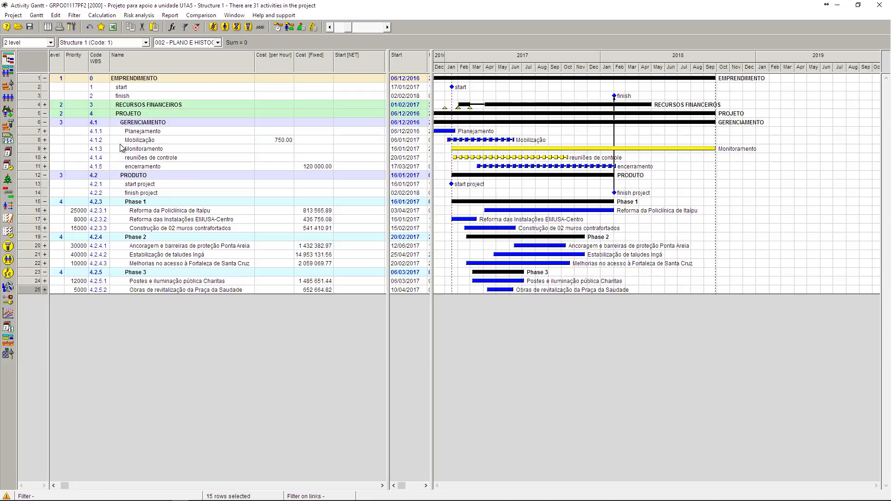
Link Planejamento and Mobilização as a chain with a Finish - Start link
click(38, 132)
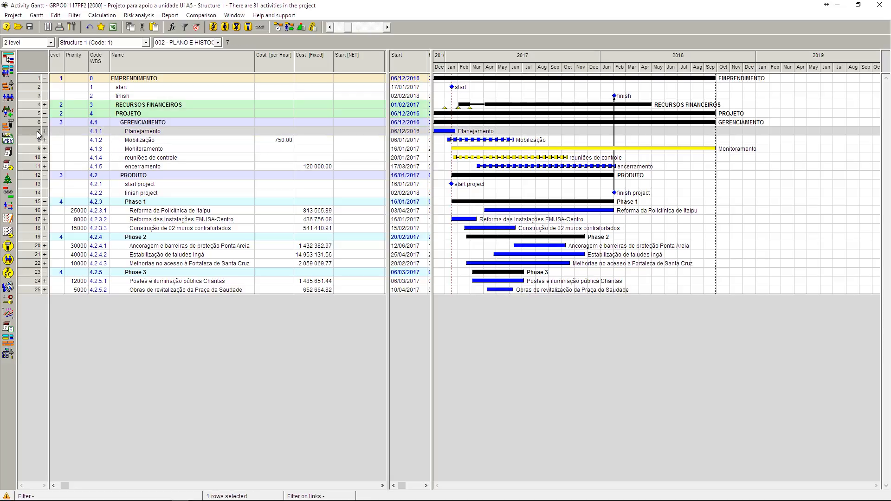
shift+click(39, 140)
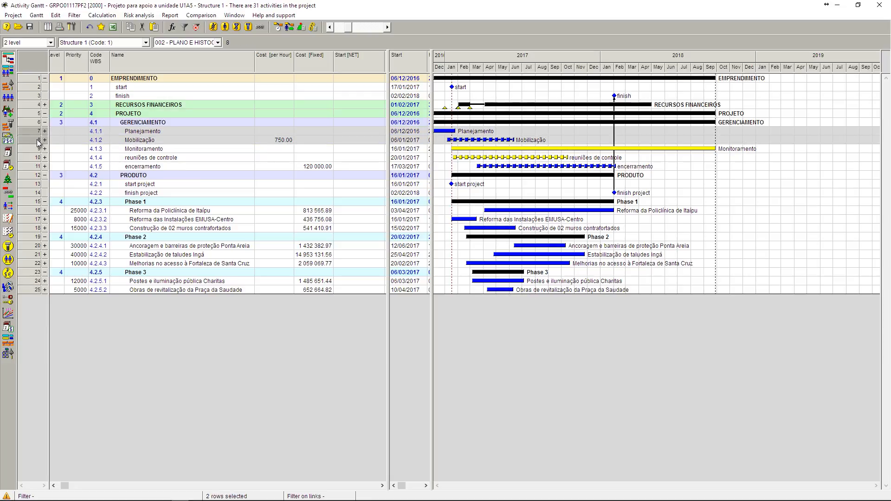
right_click(39, 141)
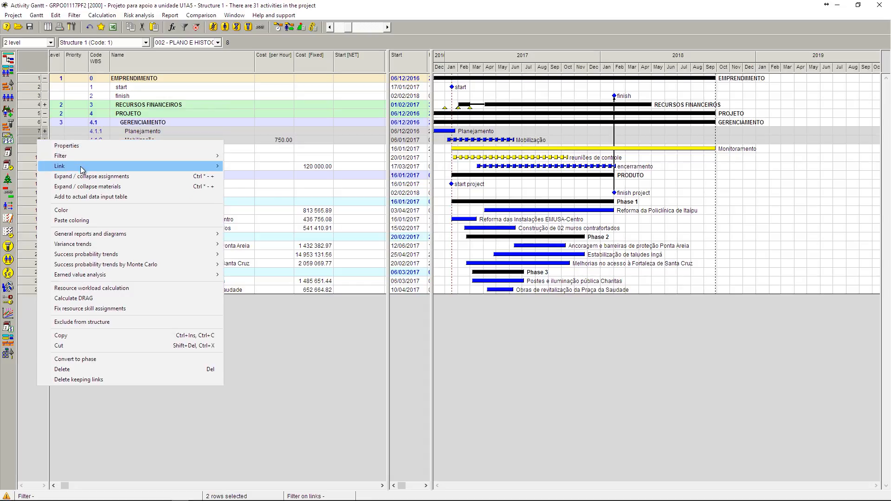
mouse_move(80, 169)
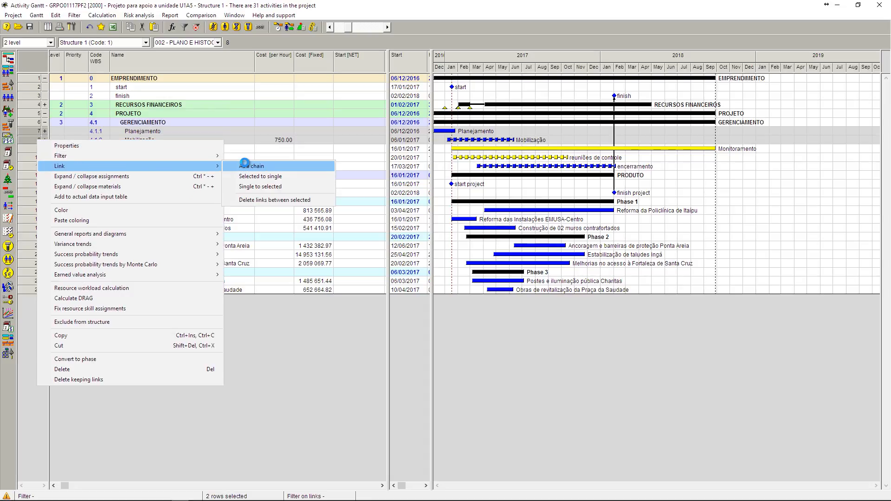
click(246, 166)
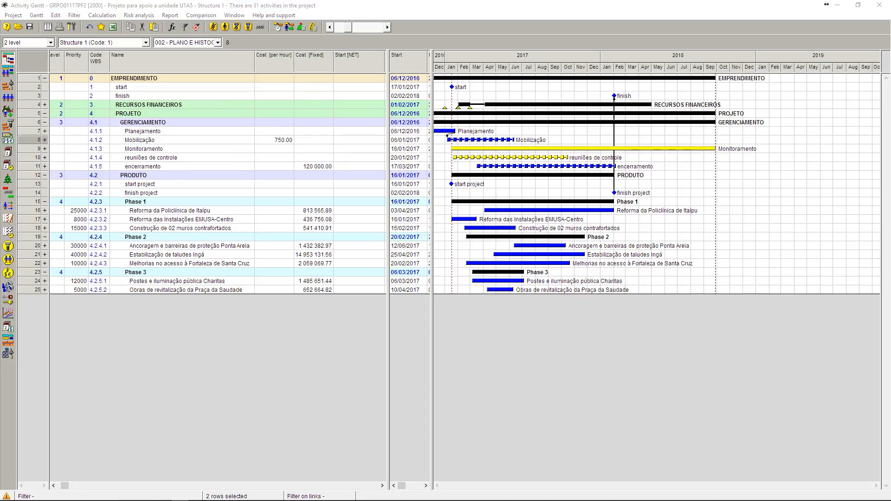
drag(0, 239, 625, 238)
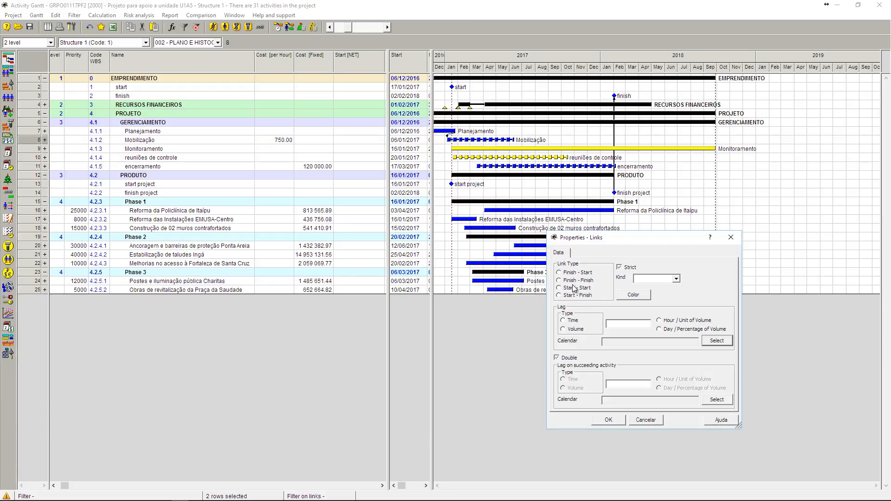
click(566, 274)
click(608, 421)
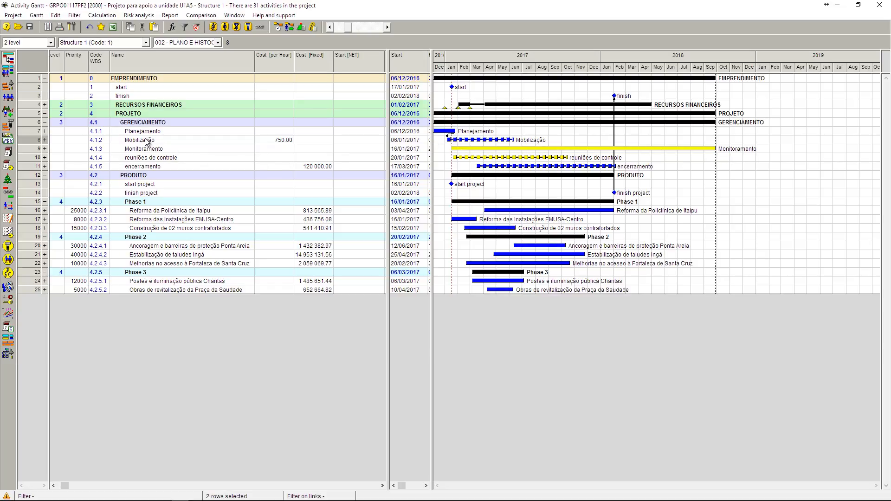
Link the single activity start project to all activities in Phase 1, Phase 2 and Phase 3 with Finish - Start links
click(29, 142)
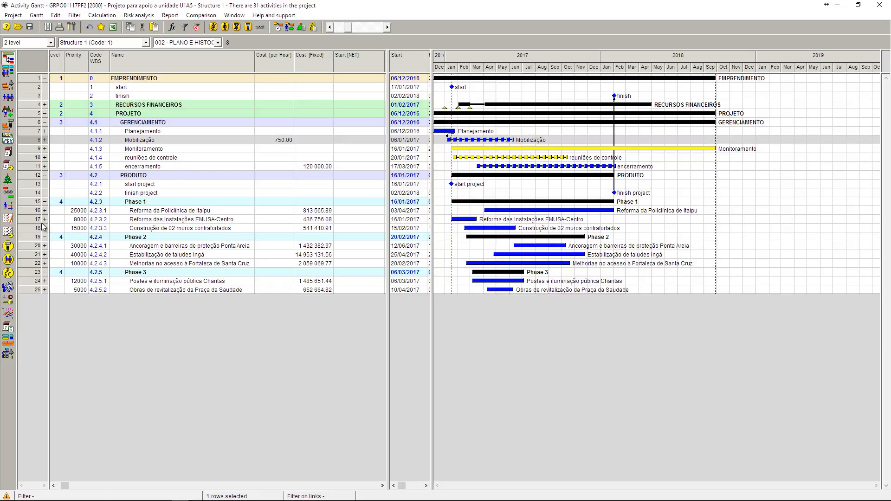
click(35, 211)
shift+click(32, 292)
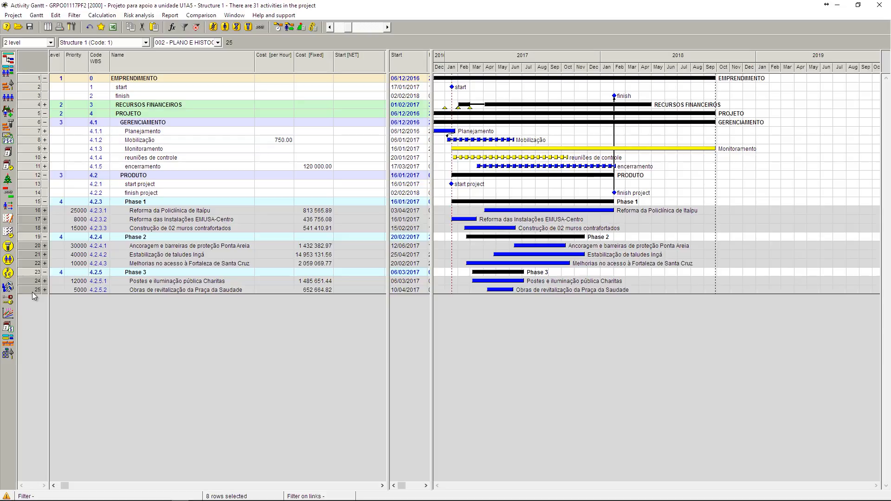
right_click(36, 213)
mouse_move(59, 239)
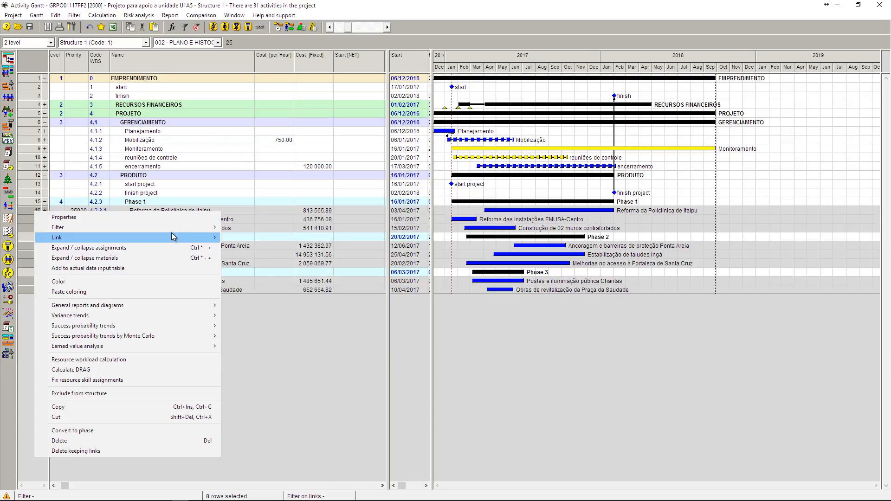
mouse_move(172, 238)
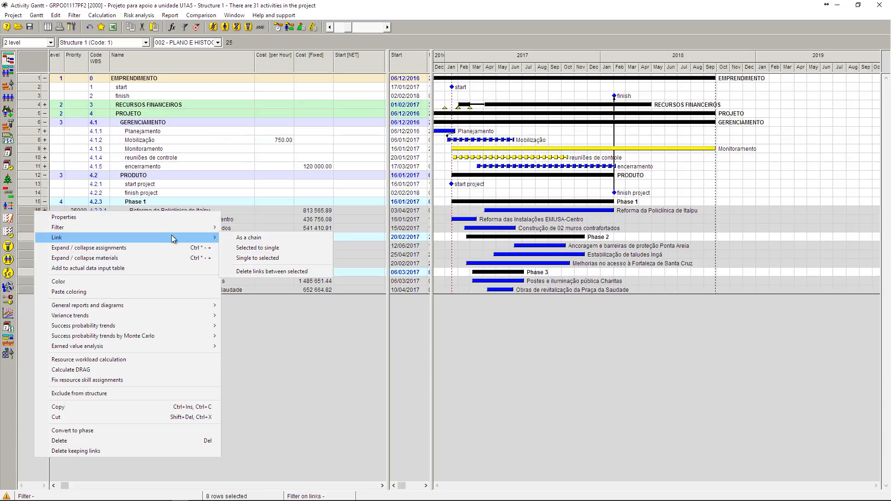
click(268, 262)
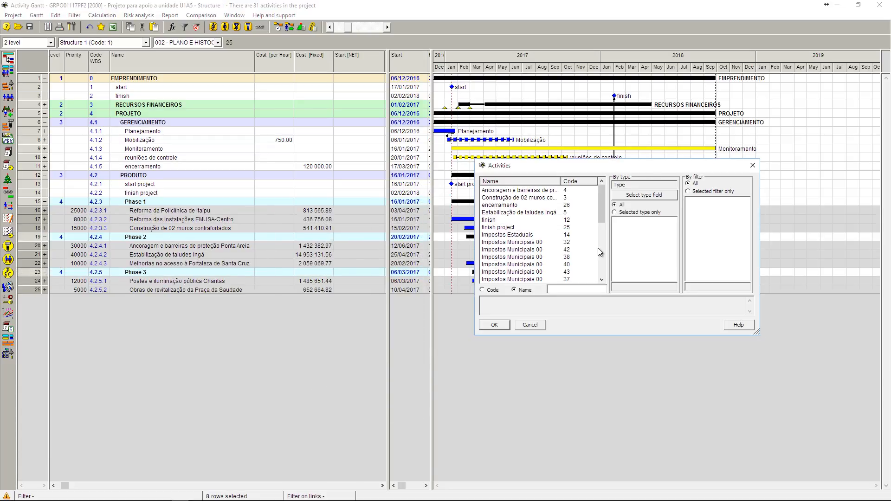
drag(603, 206, 606, 270)
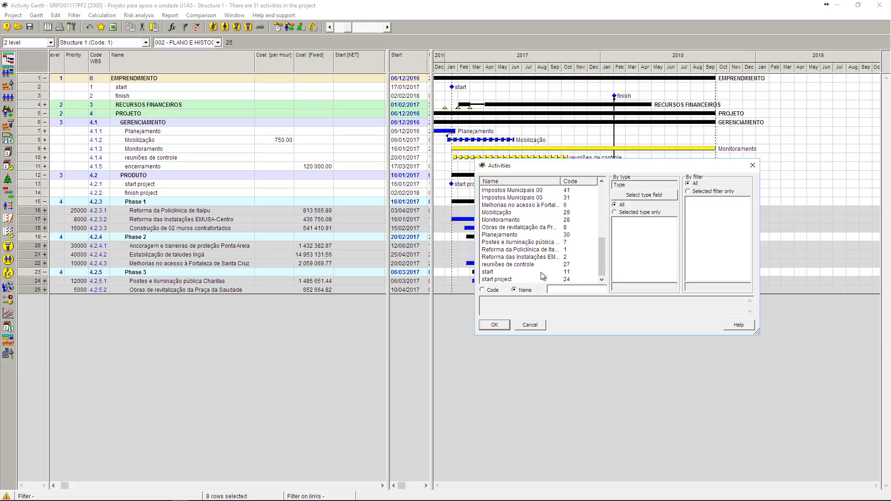
click(495, 280)
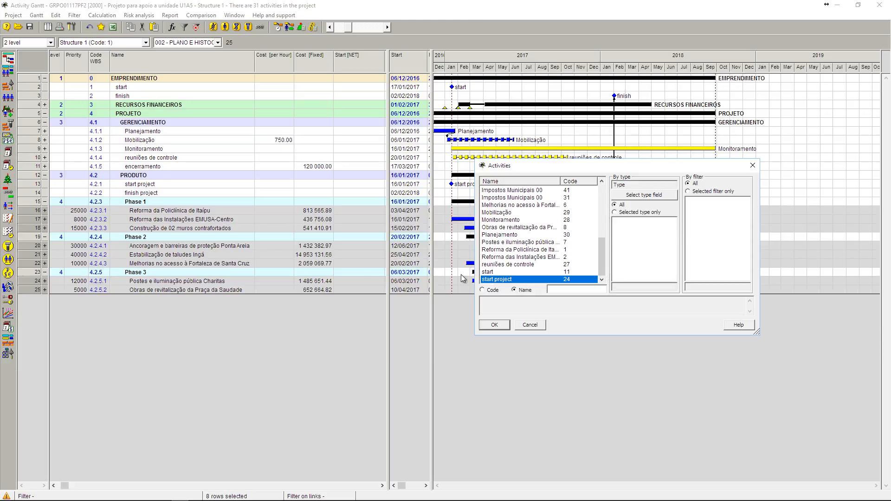
click(506, 326)
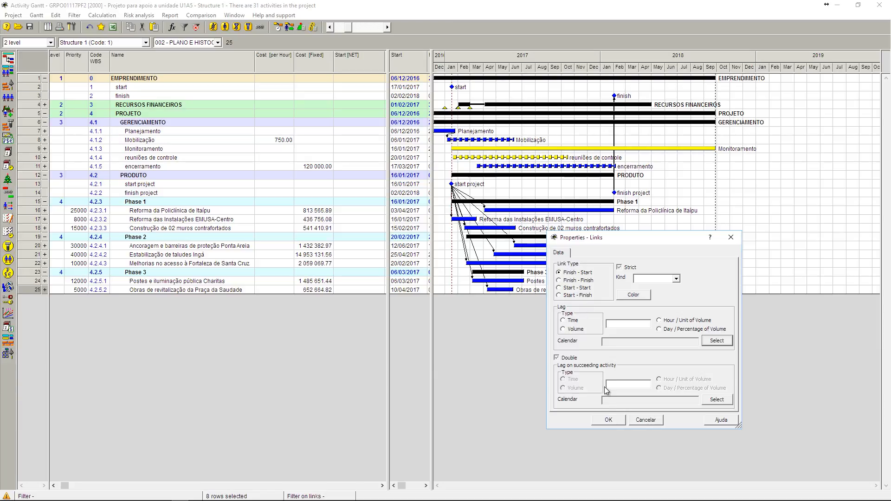
click(608, 420)
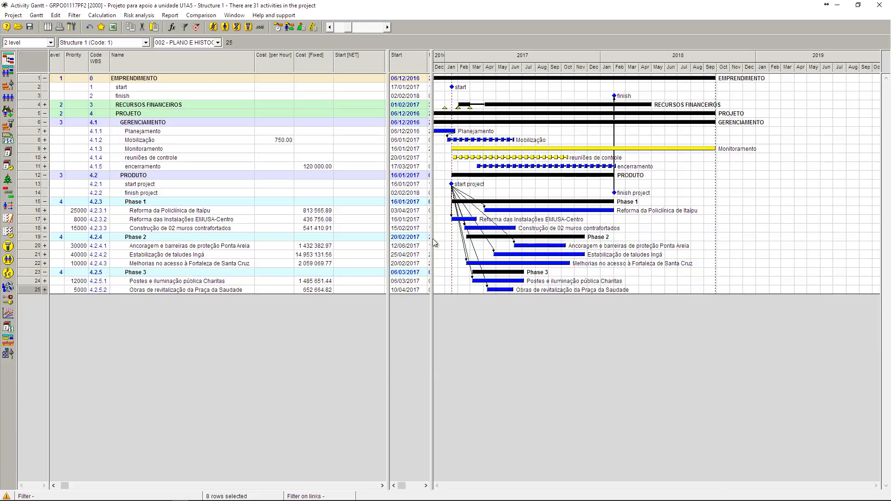
Link all Phase 1, Phase 2 and Phase 3 activities to the single activity finish project
mouse_move(452, 186)
click(32, 212)
shift+click(31, 289)
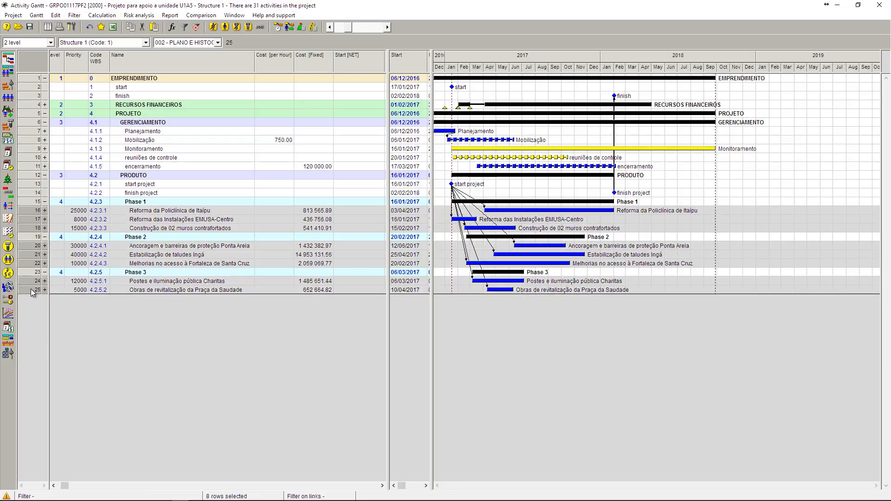
right_click(30, 289)
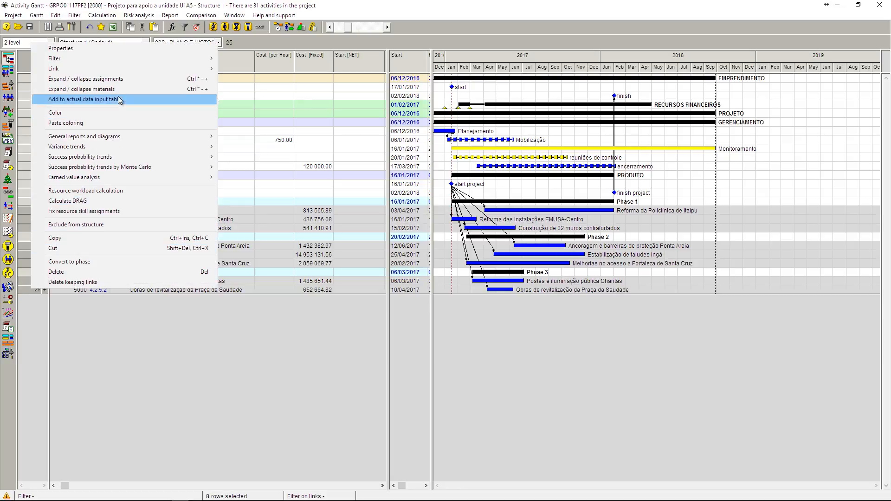
mouse_move(127, 70)
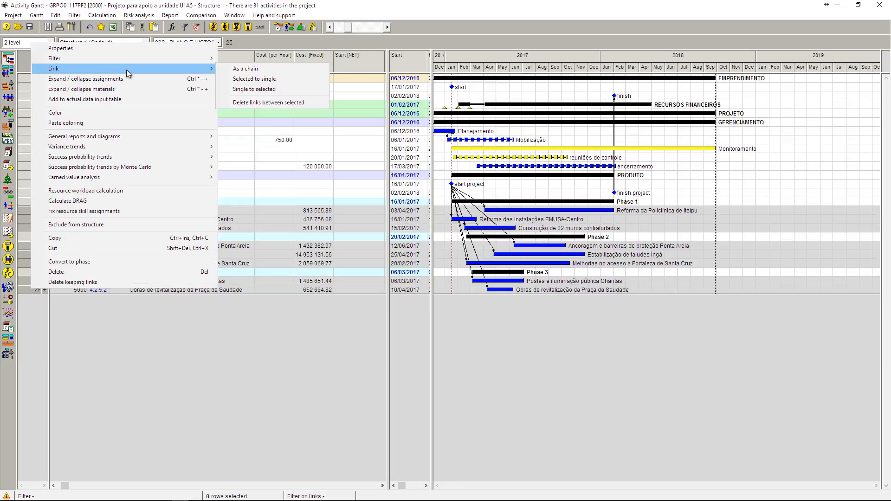
click(241, 80)
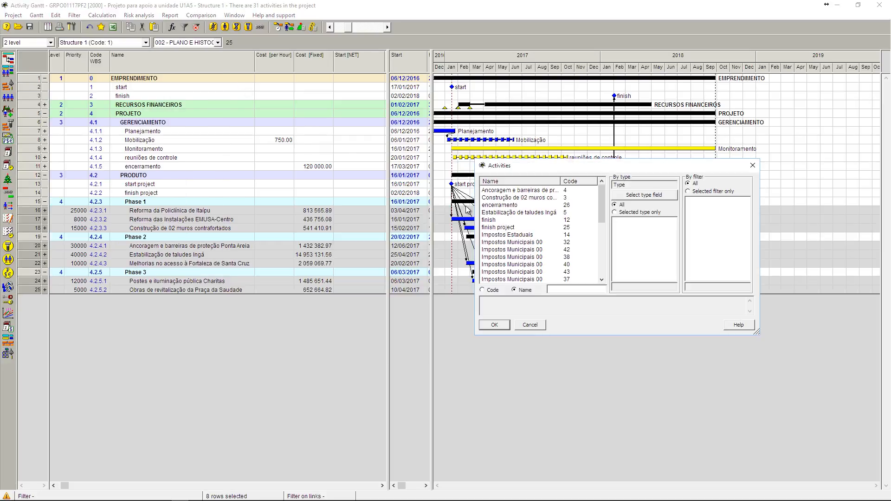
click(502, 229)
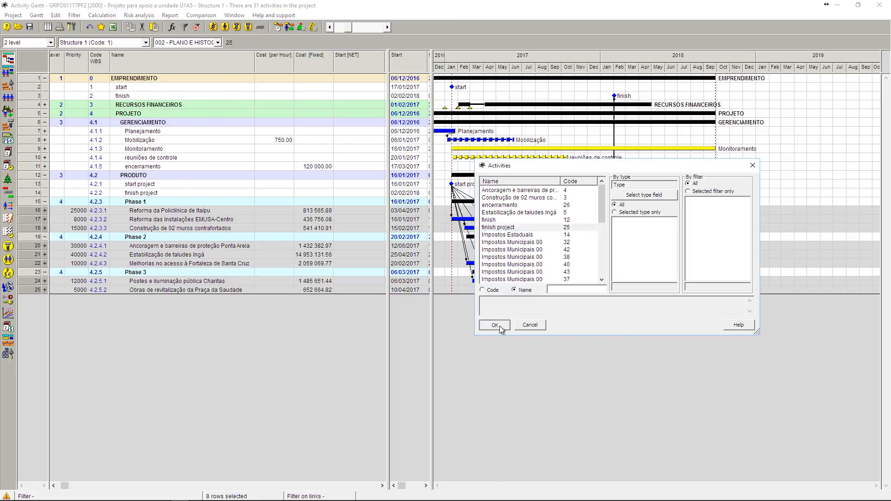
click(500, 326)
click(608, 420)
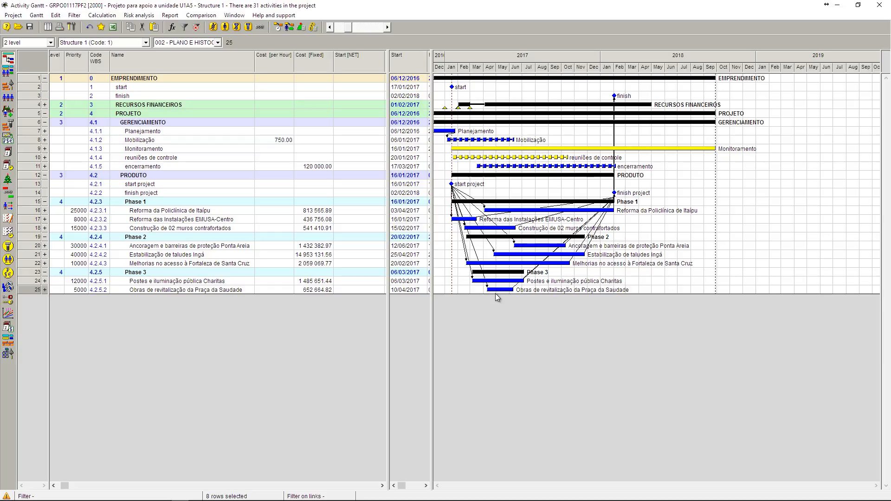
Examine the Priority values of the Phase 1, Phase 2 and Phase 3 activities one by one
mouse_move(494, 201)
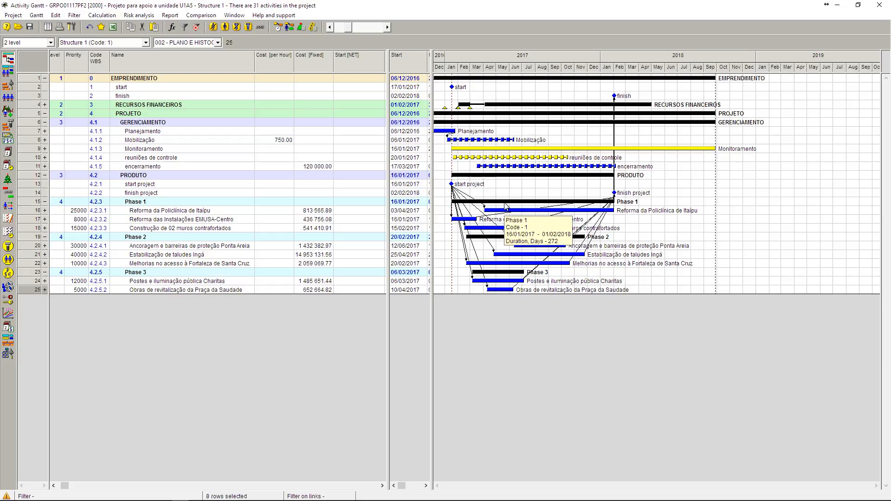
click(78, 210)
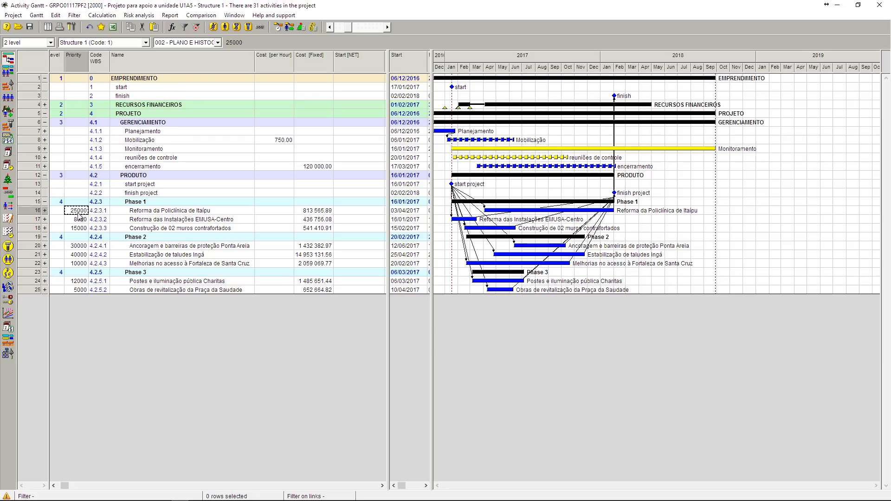
click(77, 221)
click(77, 229)
click(77, 247)
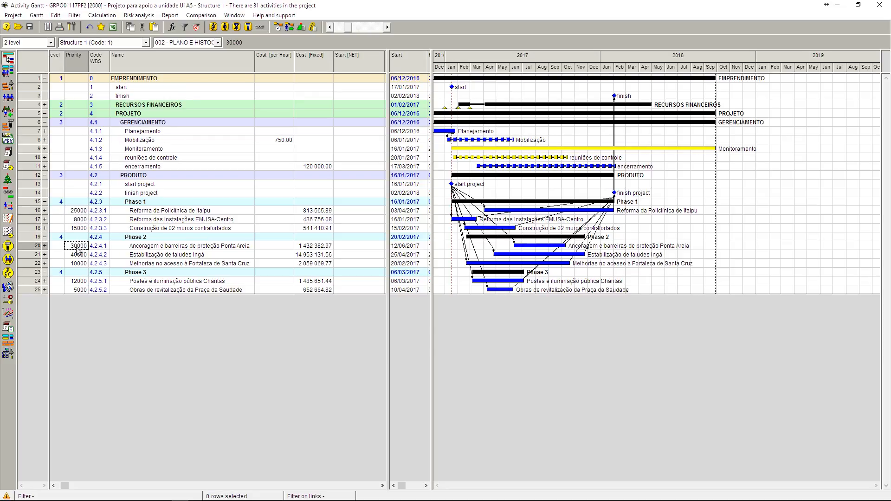
click(76, 255)
click(77, 263)
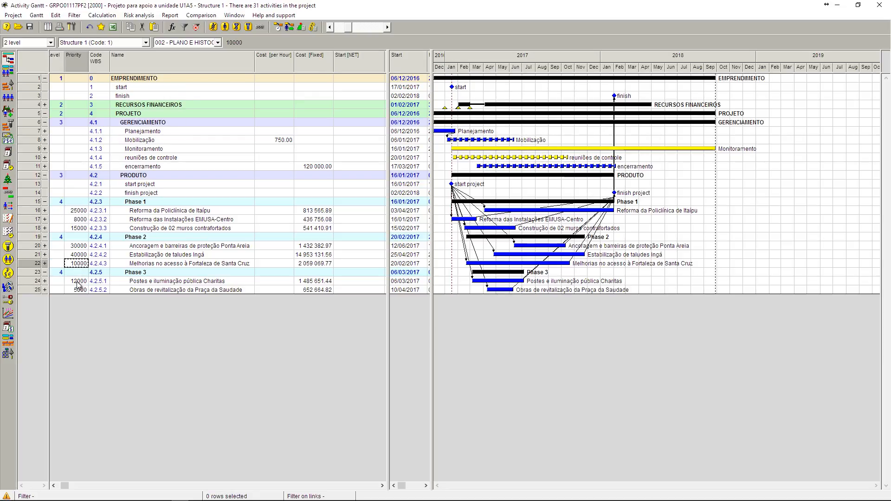
click(79, 282)
click(81, 290)
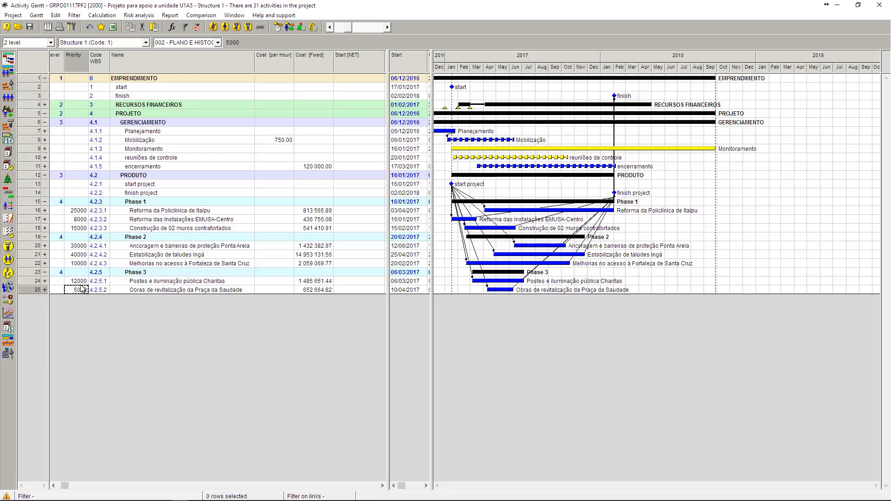
Review the RECURSOS FINANCEIROS activities and the Priority values of the Phase 1, Phase 2 and Phase 3 activities as a range
click(45, 105)
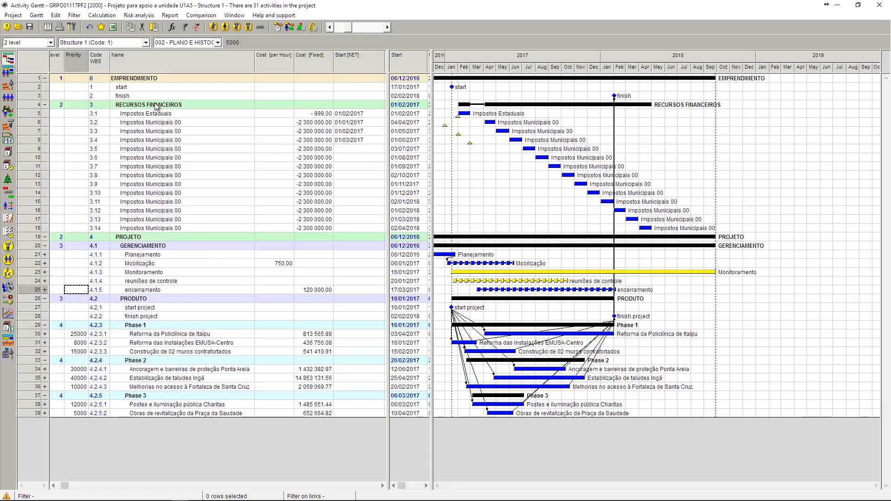
click(46, 105)
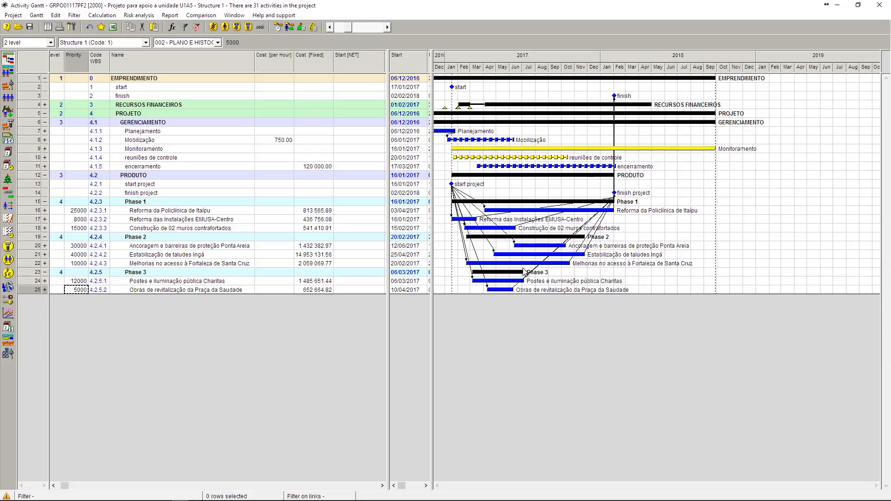
click(76, 211)
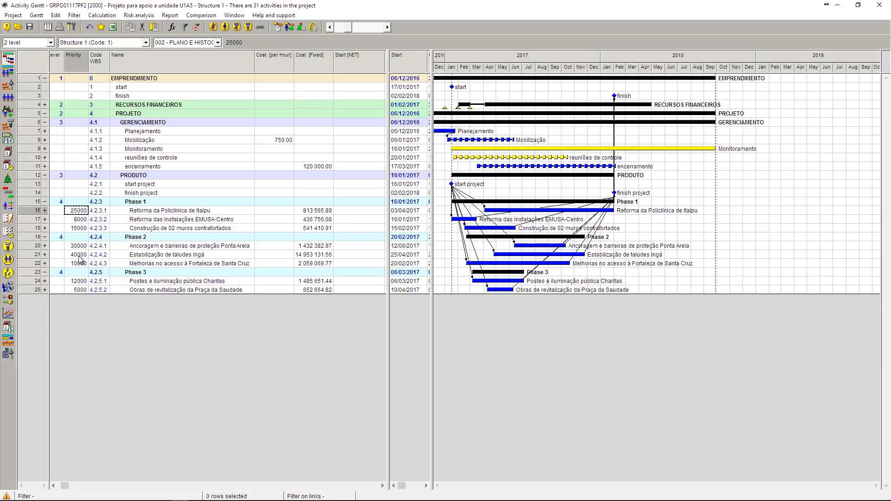
shift+click(81, 290)
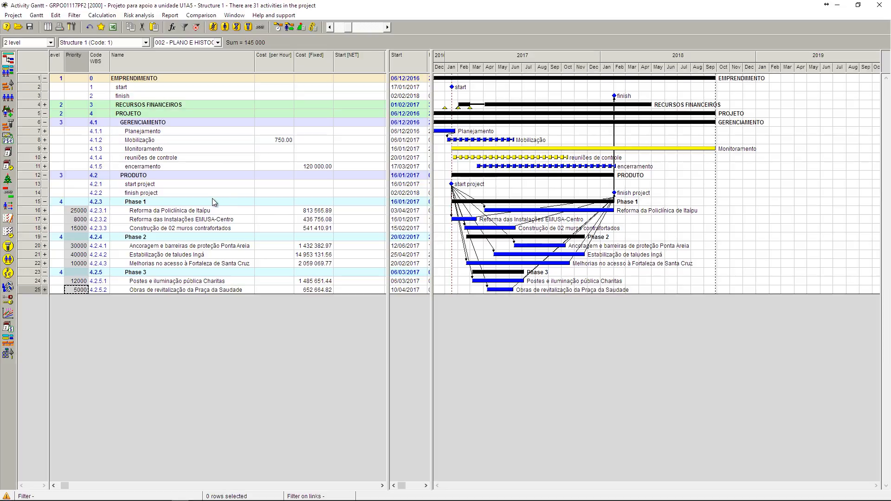
Link Mobilização and start project as a chain with a Finish - Start link
click(31, 141)
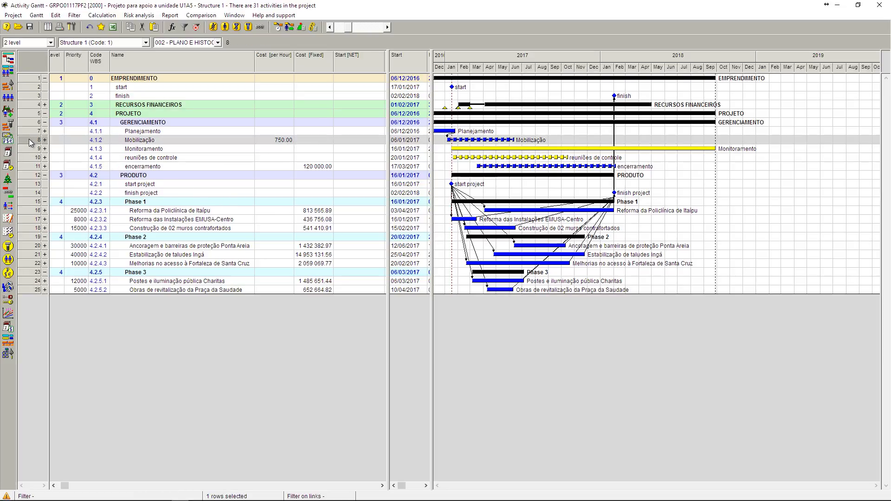
shift+click(36, 185)
ctrl+click(28, 186)
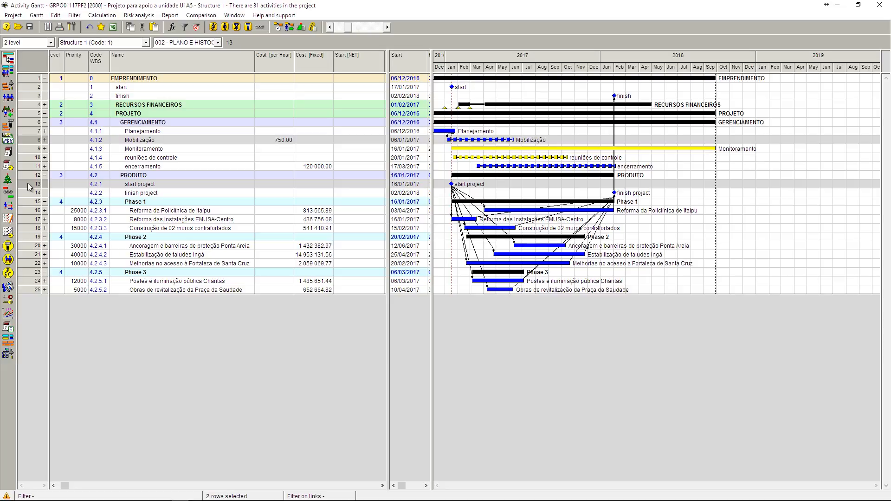
right_click(28, 185)
mouse_move(59, 209)
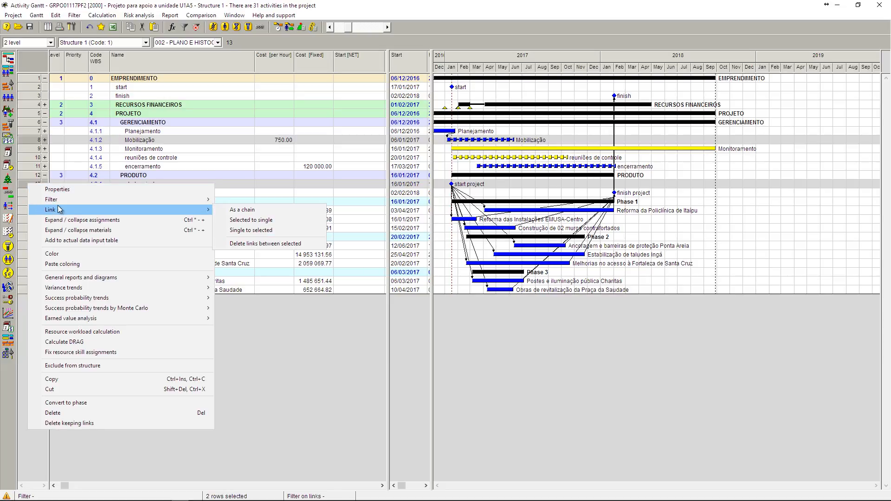
click(251, 209)
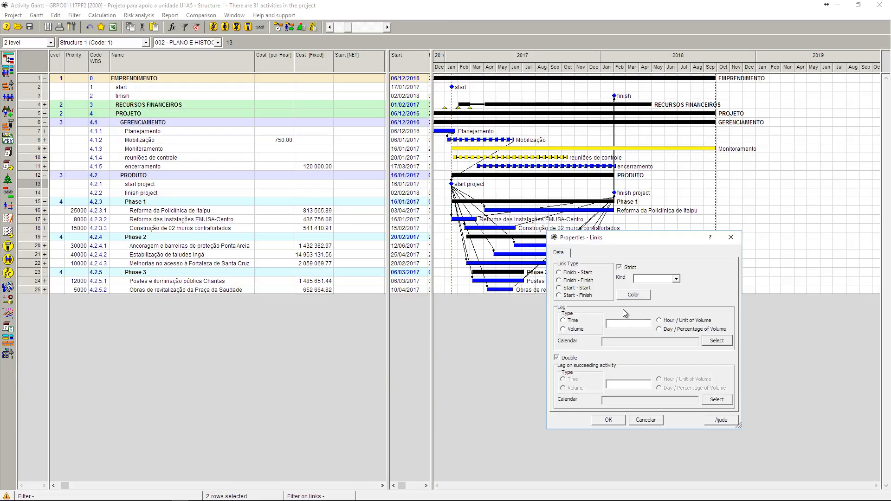
click(573, 273)
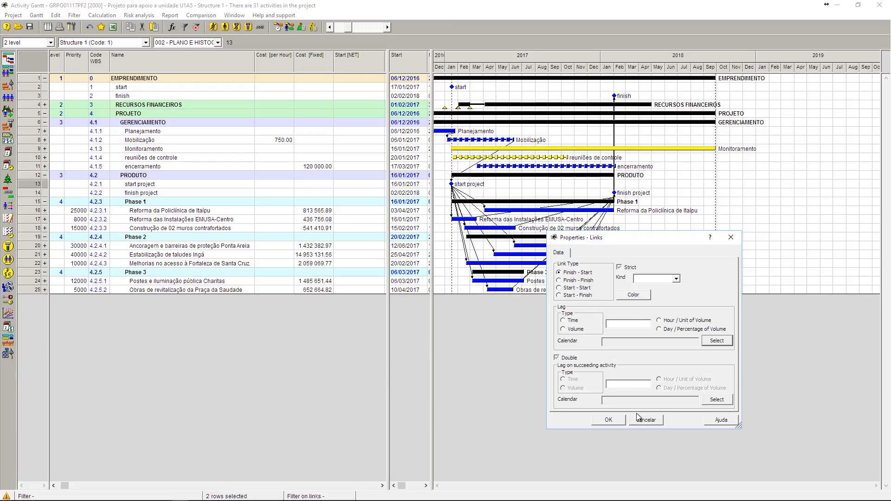
click(608, 421)
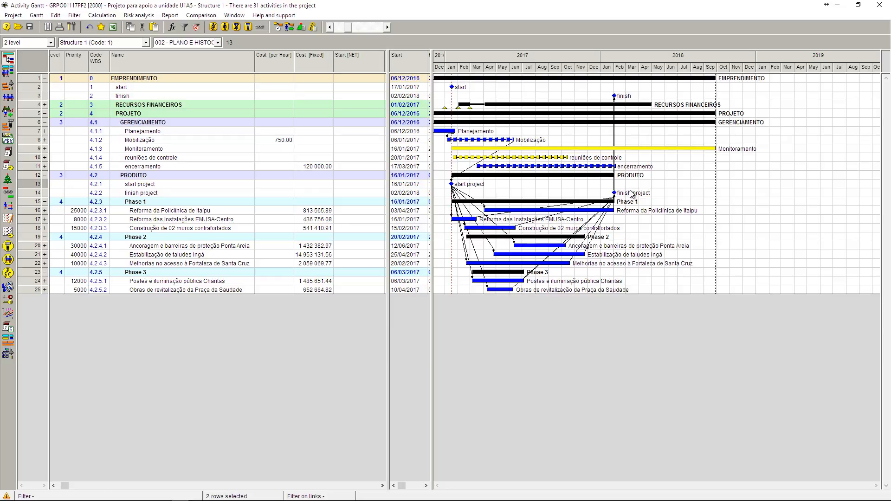
Delete the Finish-Start link from finish project to finish
drag(630, 192, 620, 95)
click(802, 411)
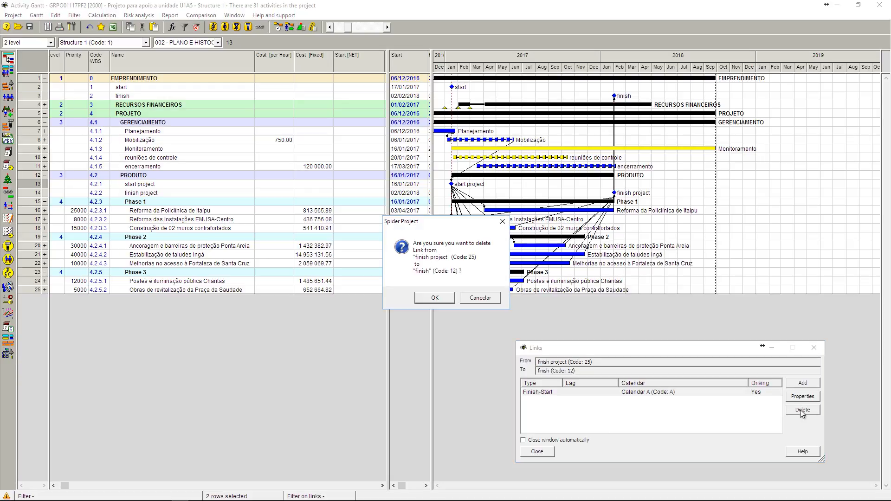
click(435, 298)
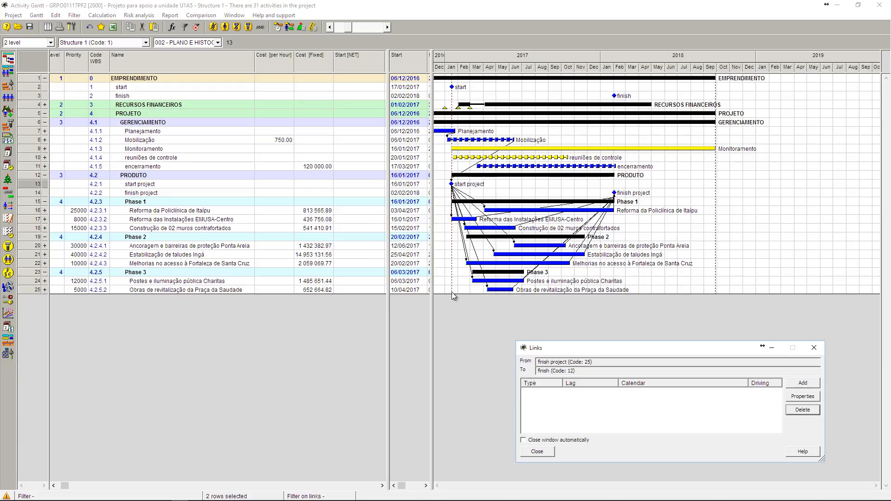
Link finish project to encerramento in the Gantt chart and close the Links window
click(635, 194)
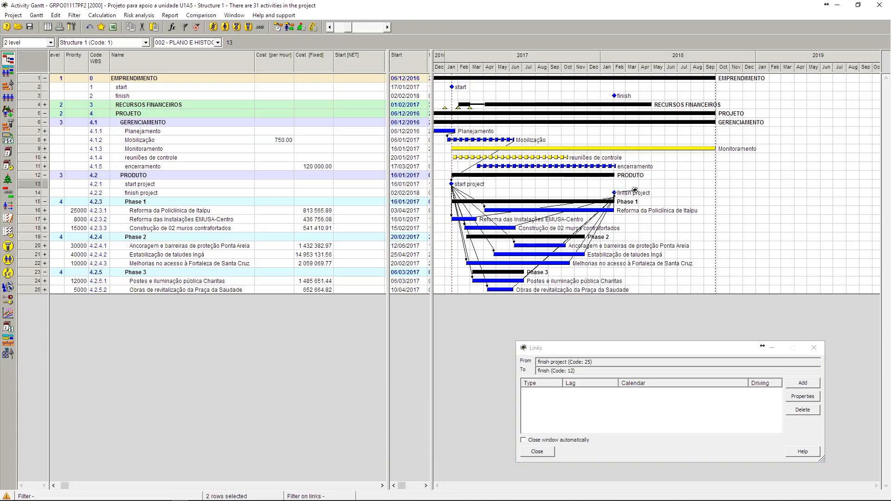
drag(635, 190, 602, 166)
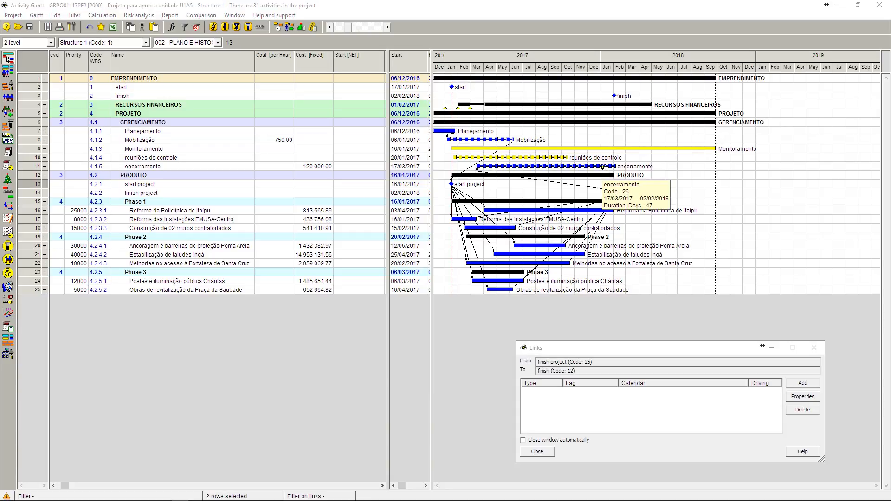
click(813, 350)
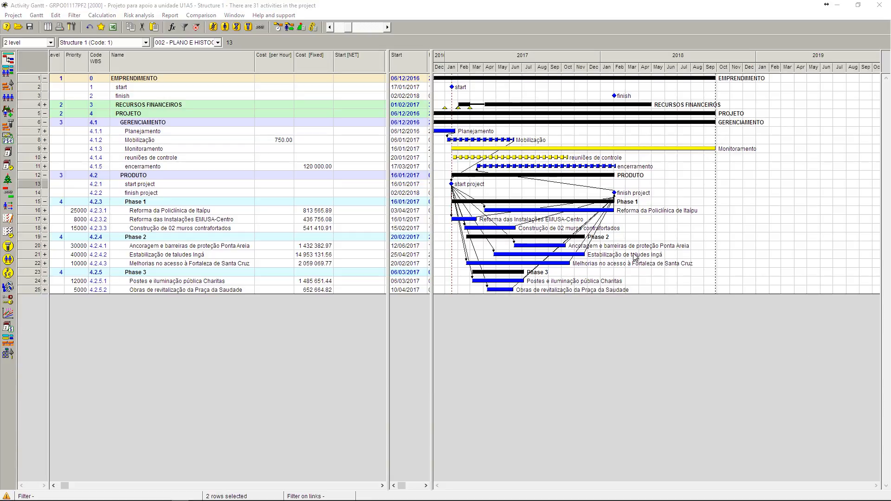
Link both start project and finish project to the Monitoramento activity in the Gantt chart
mouse_move(458, 139)
click(124, 151)
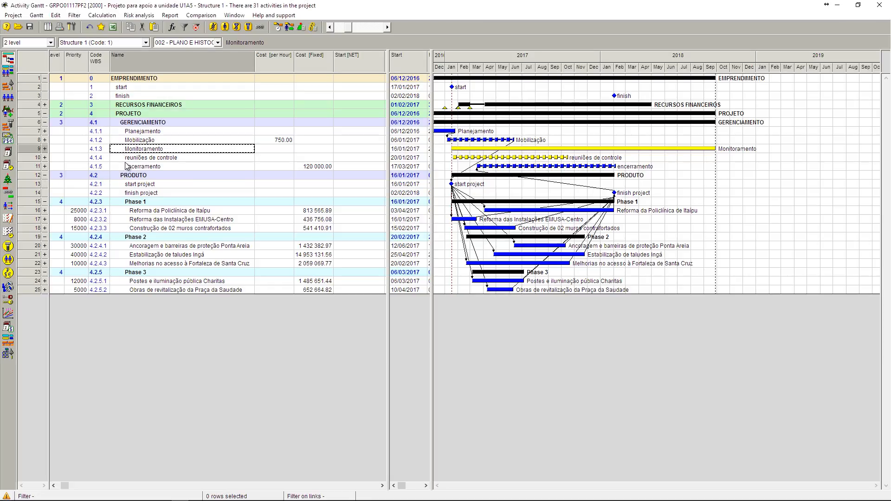
click(126, 158)
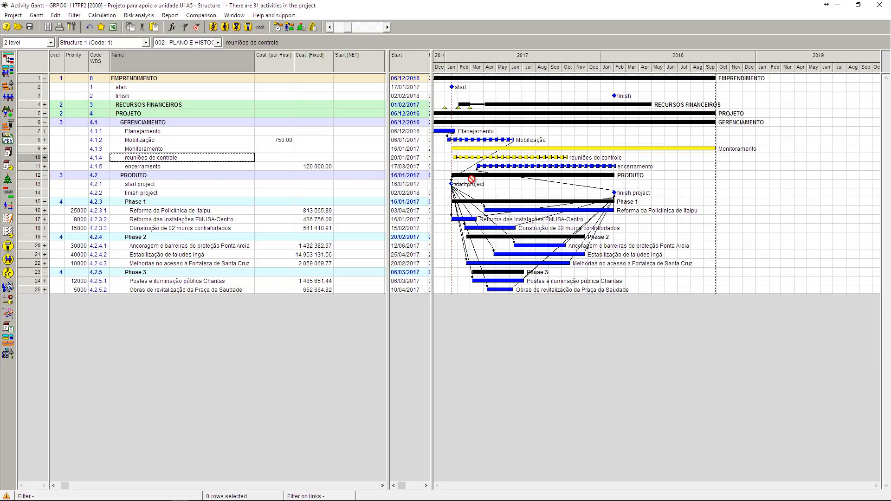
drag(472, 178, 462, 149)
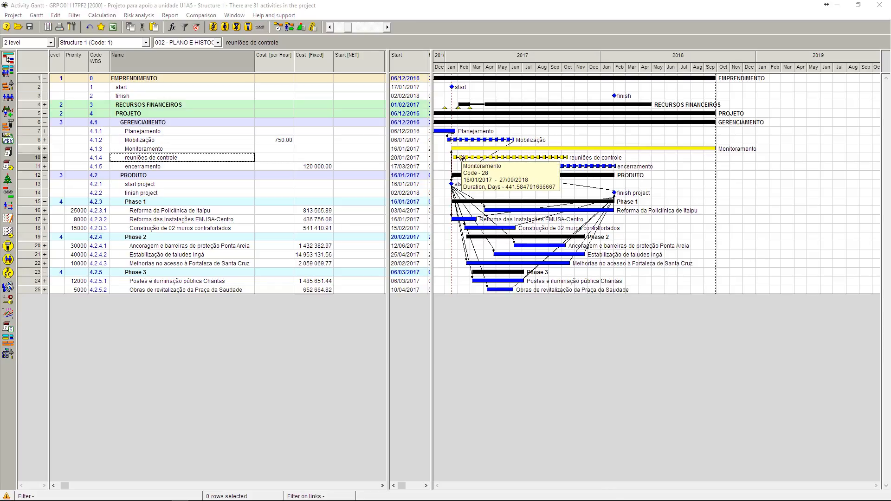
mouse_move(464, 185)
mouse_down()
mouse_move(504, 178)
mouse_move(473, 190)
mouse_up()
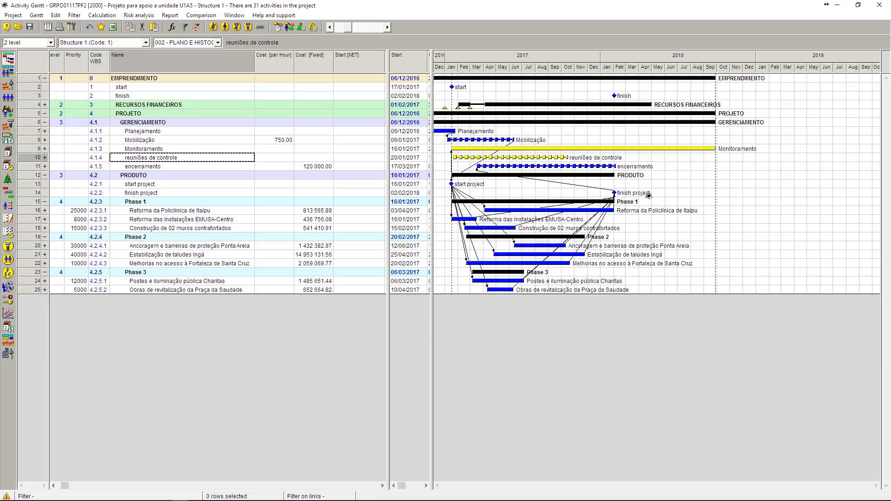
drag(649, 194, 709, 149)
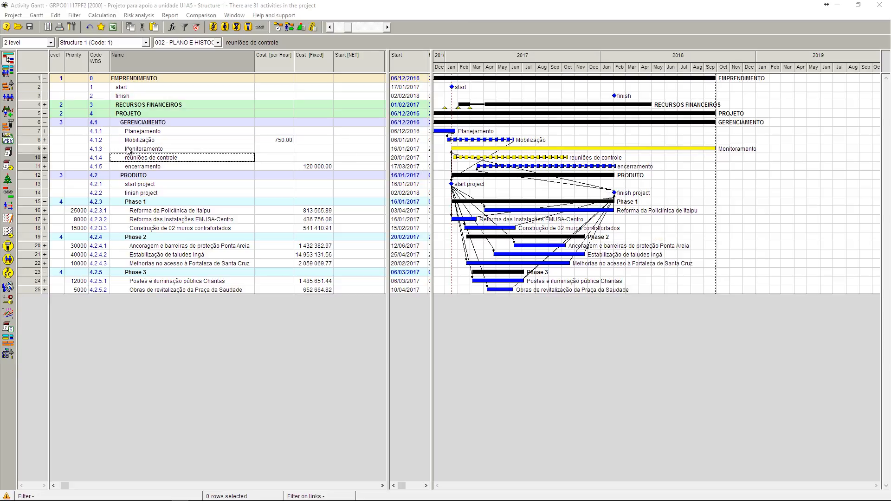
In Monitoramento's preceding activities, change the link from start project to Start - Start
right_click(33, 149)
click(43, 155)
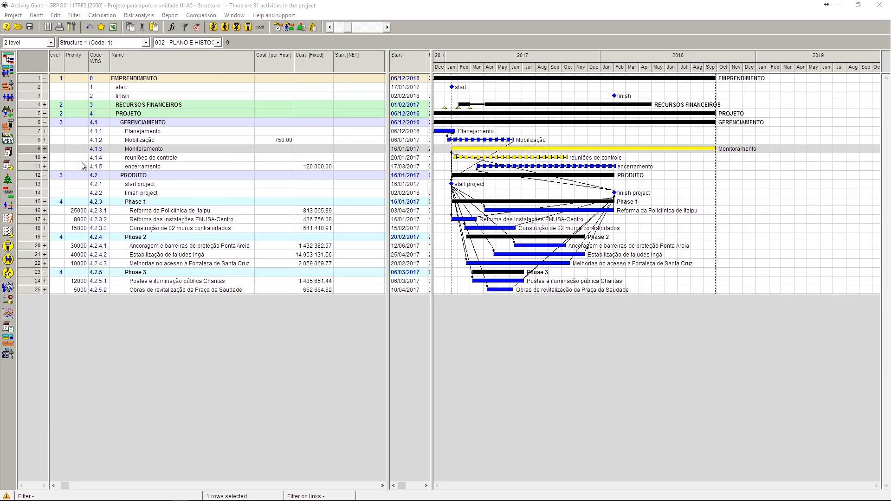
click(764, 168)
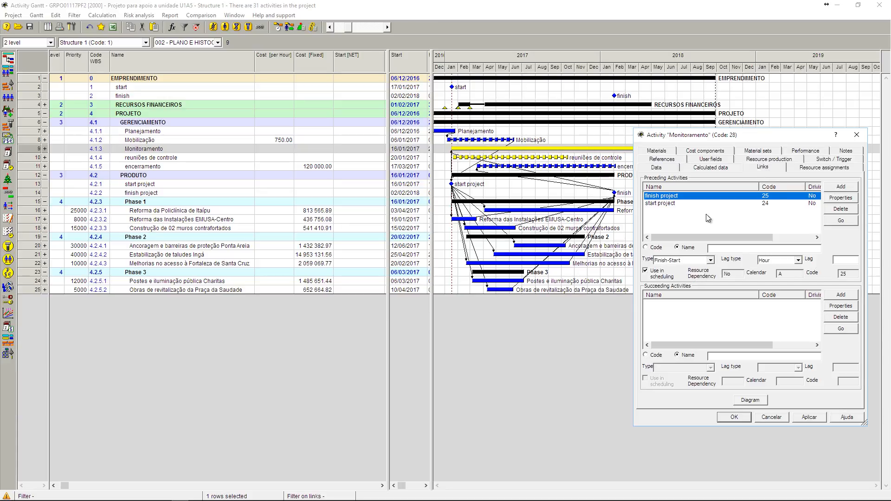
click(655, 203)
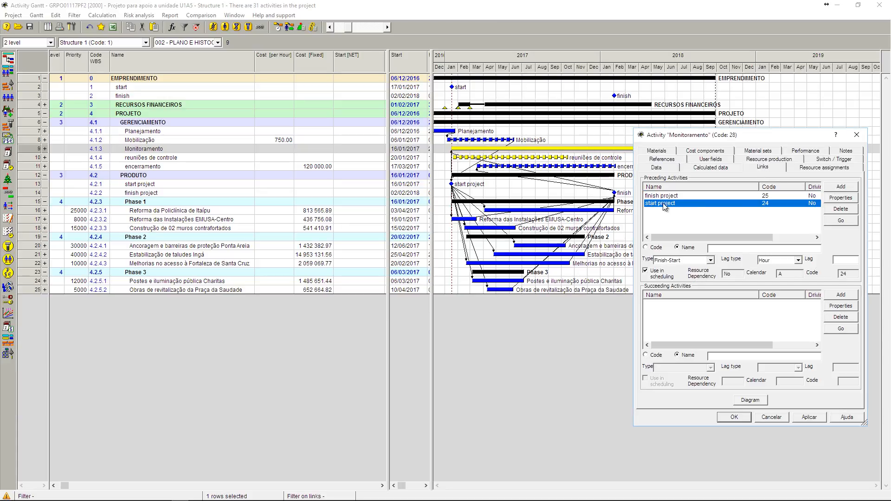
click(840, 209)
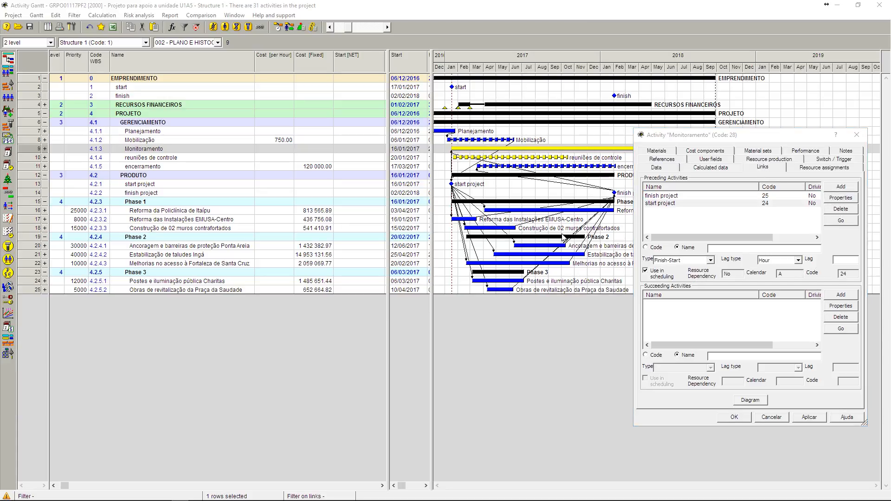
drag(8, 300, 434, 229)
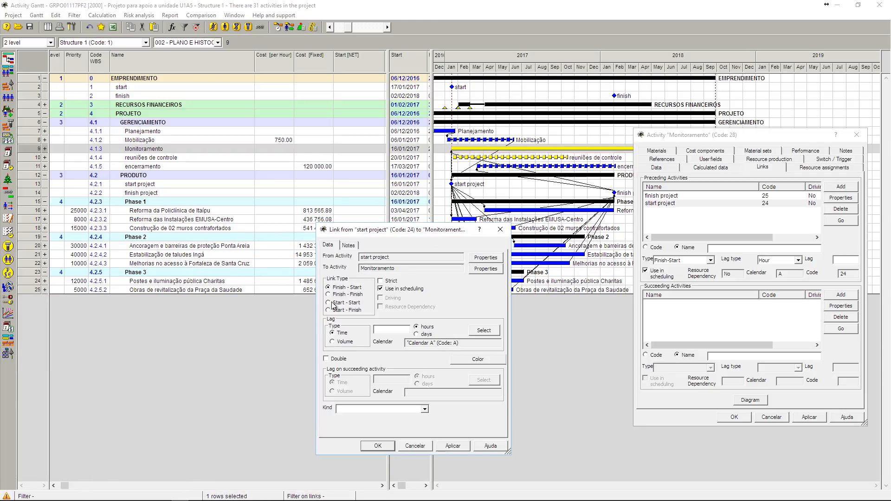
click(453, 446)
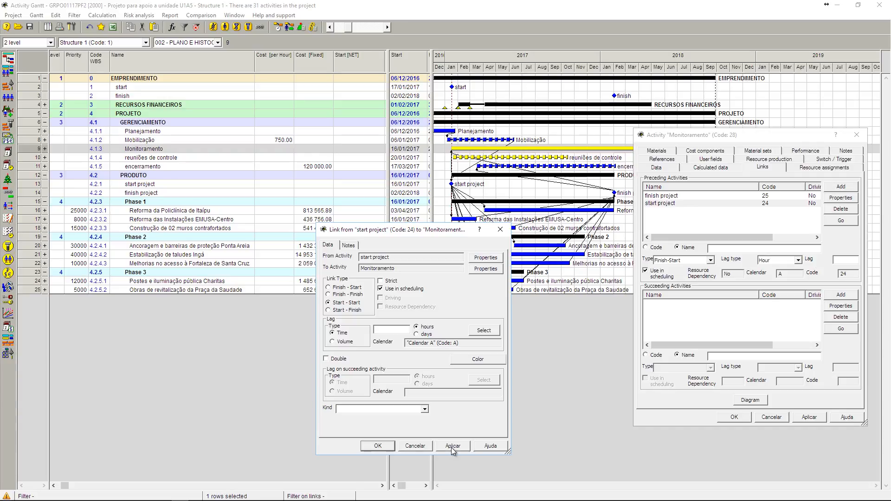
Change the link from finish project to Monitoramento to Finish - Finish and save the activity's properties
click(661, 196)
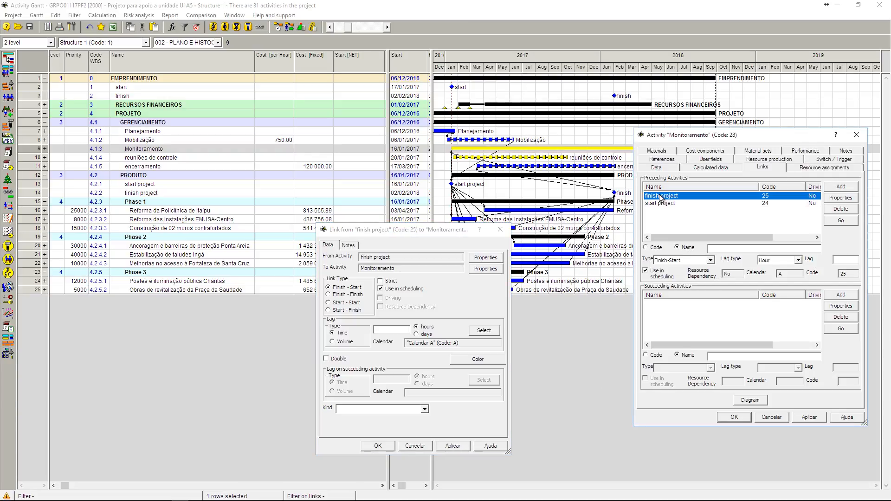
click(338, 296)
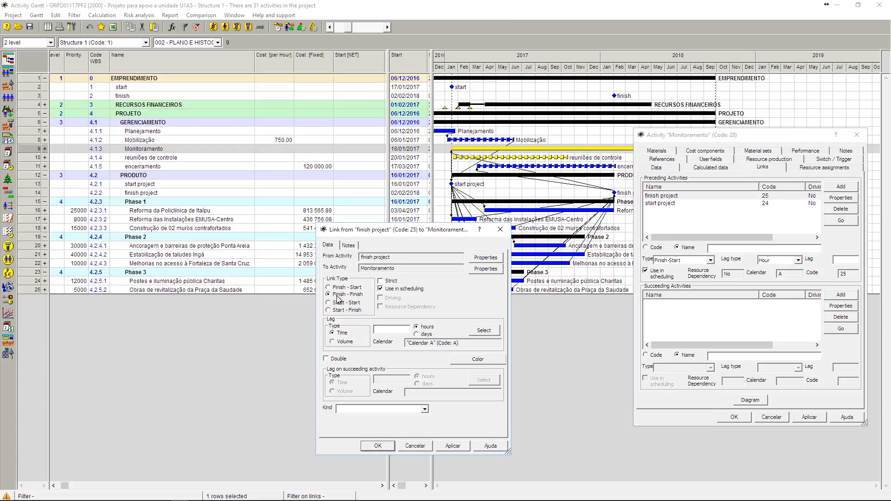
click(453, 446)
click(378, 446)
click(735, 417)
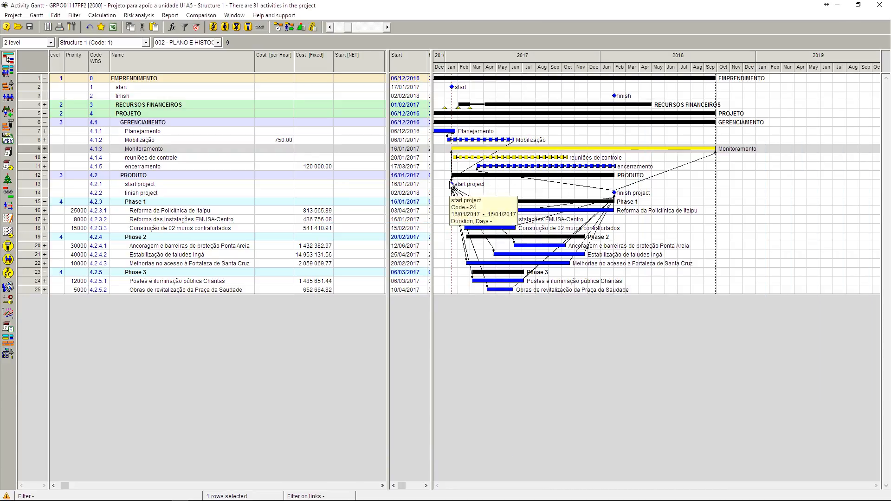
Link start project to reuniões de controle with a Start - Start link
mouse_move(453, 148)
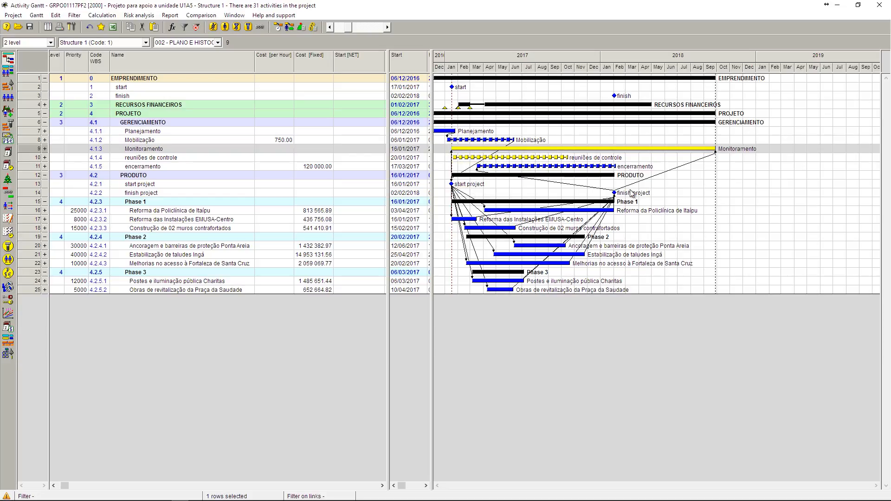
mouse_move(711, 151)
double_click(473, 159)
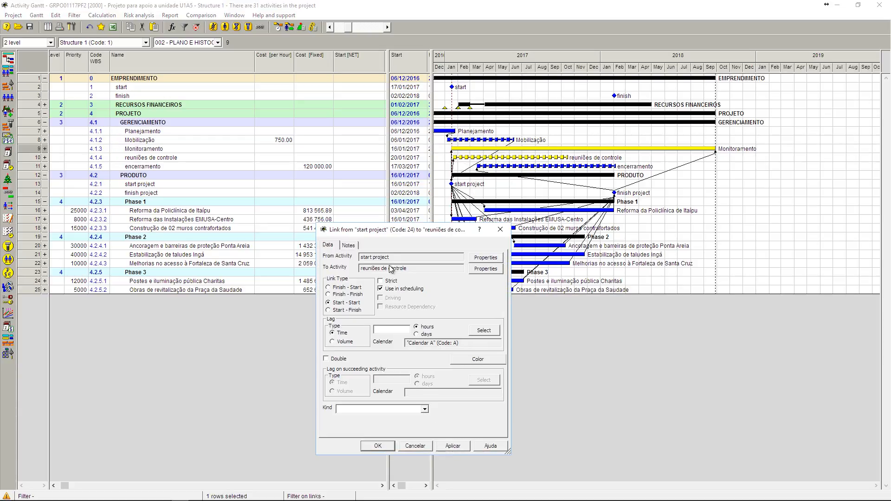
drag(391, 234, 265, 249)
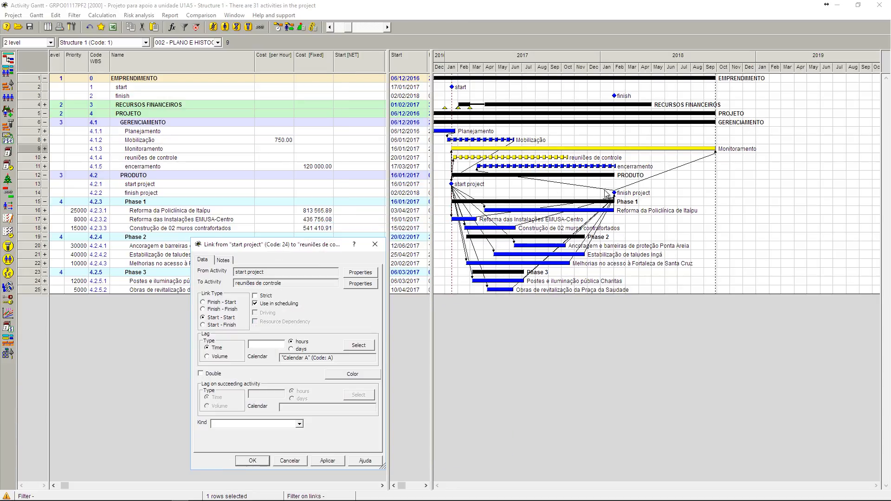
Link finish project to reuniões de controle with a Finish - Finish link
double_click(558, 157)
click(212, 310)
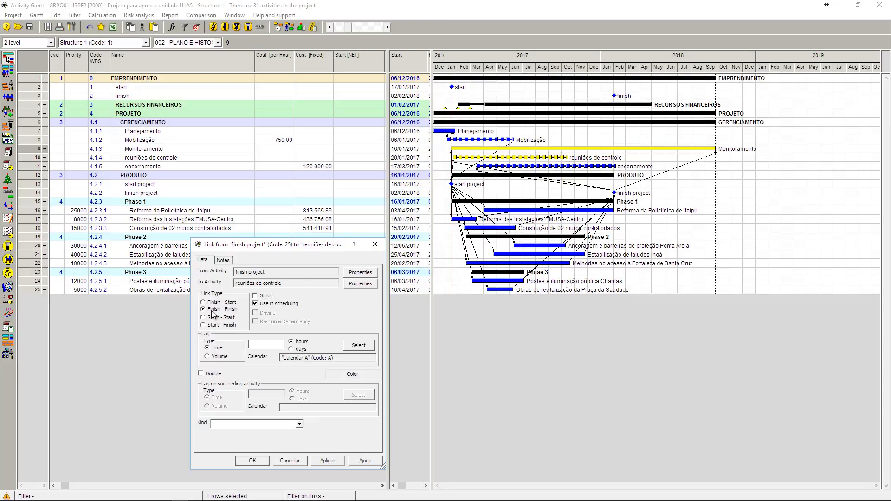
click(337, 461)
click(251, 461)
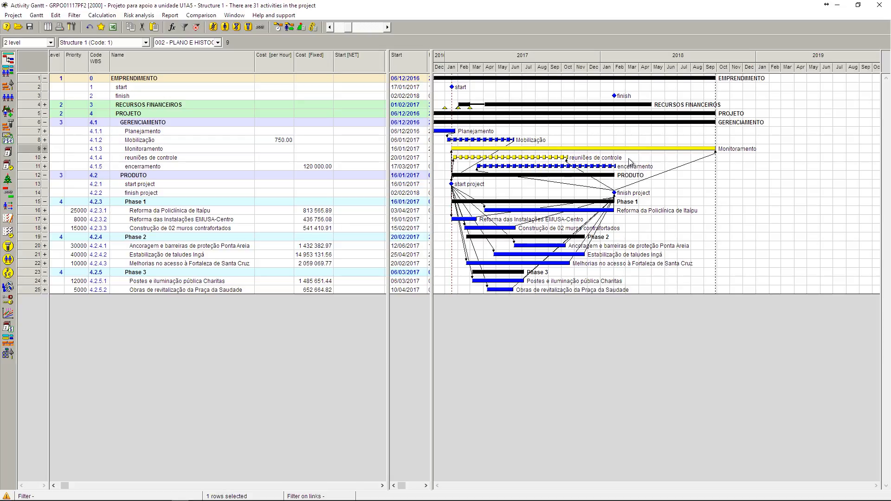
Reschedule all activities forward with the detailed schedule option turned off
click(279, 27)
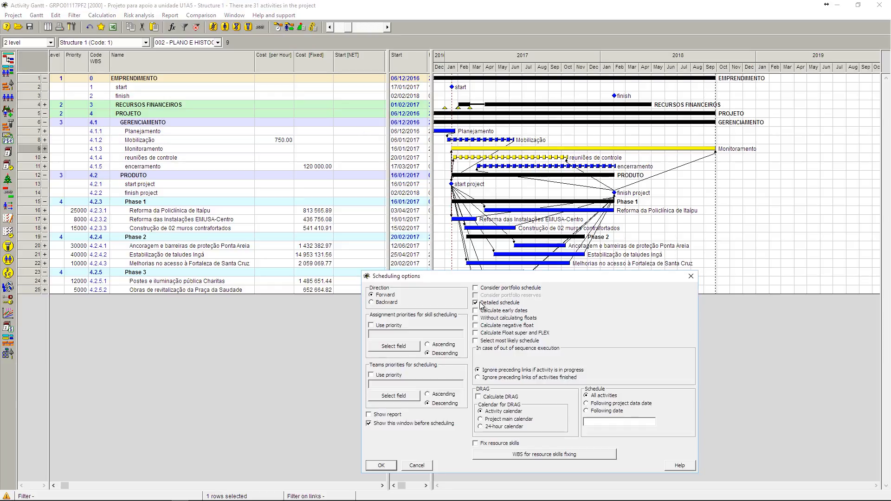
drag(486, 279, 542, 258)
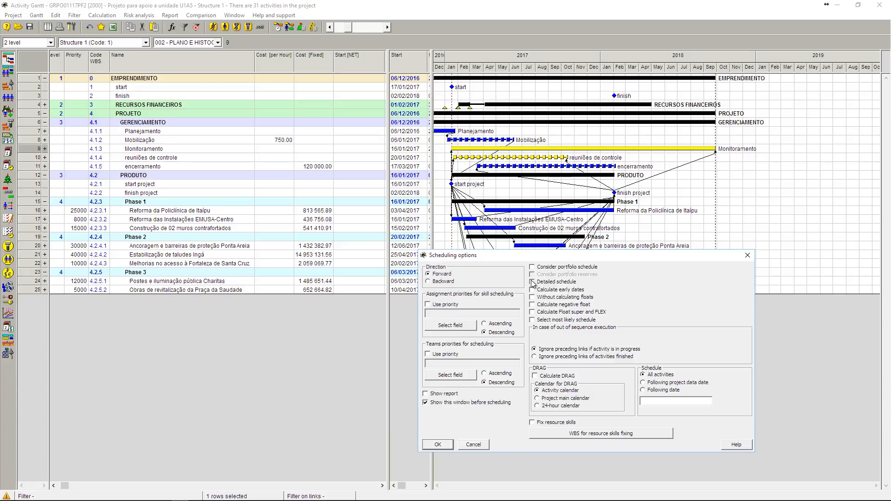
click(438, 444)
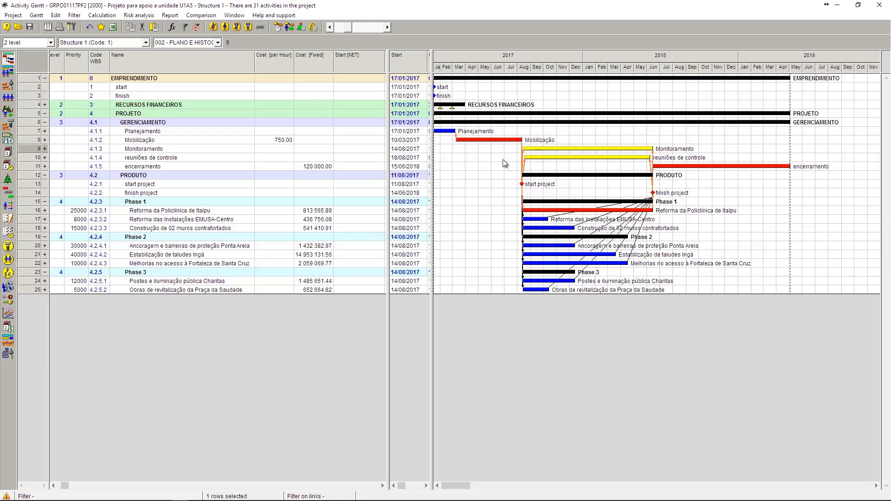
Collapse the PRODUTO phase and widen the date table to reveal the Finish and remaining duration columns, checking Planejamento and Mobilização
click(45, 175)
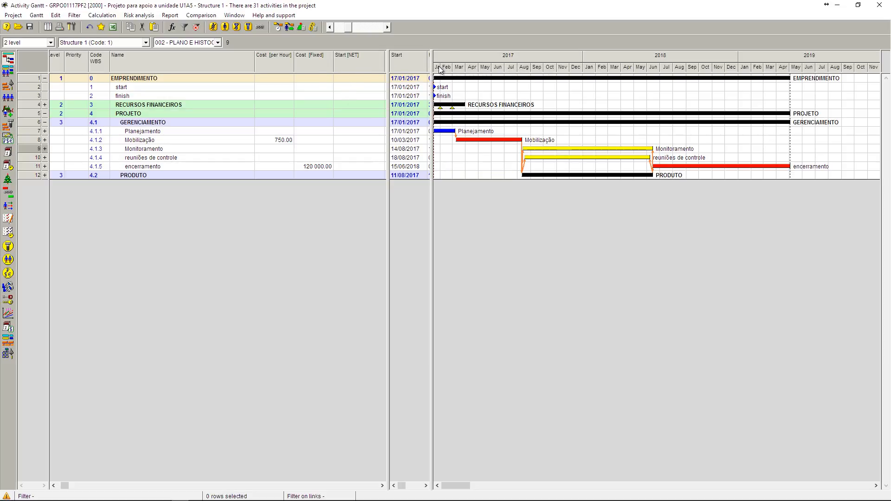
drag(432, 70, 521, 73)
click(501, 133)
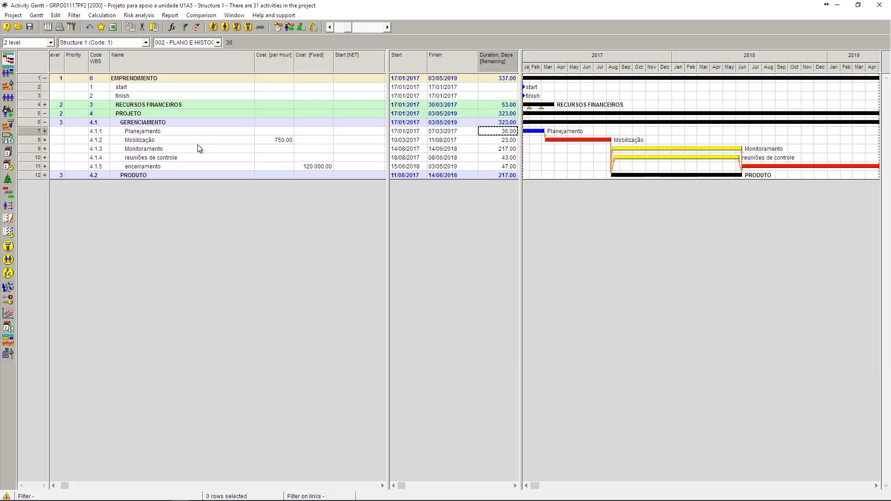
click(513, 141)
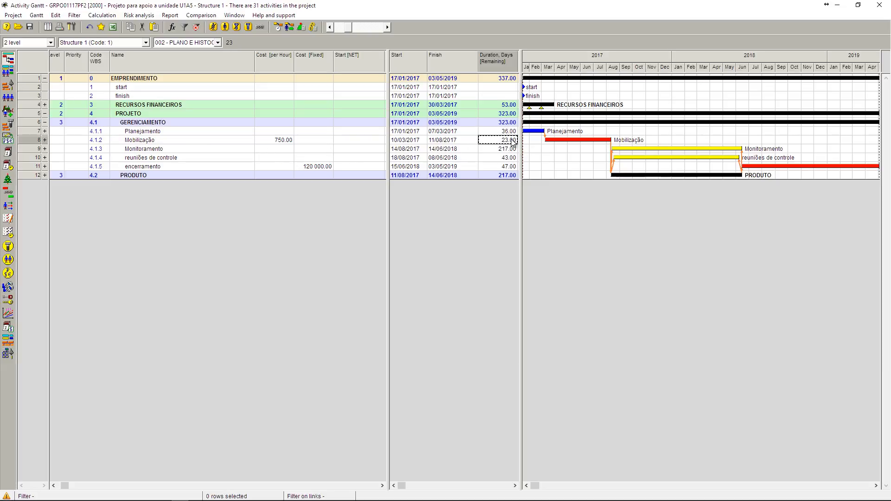
Set Planejamento's cost per hour to 40 000
click(281, 133)
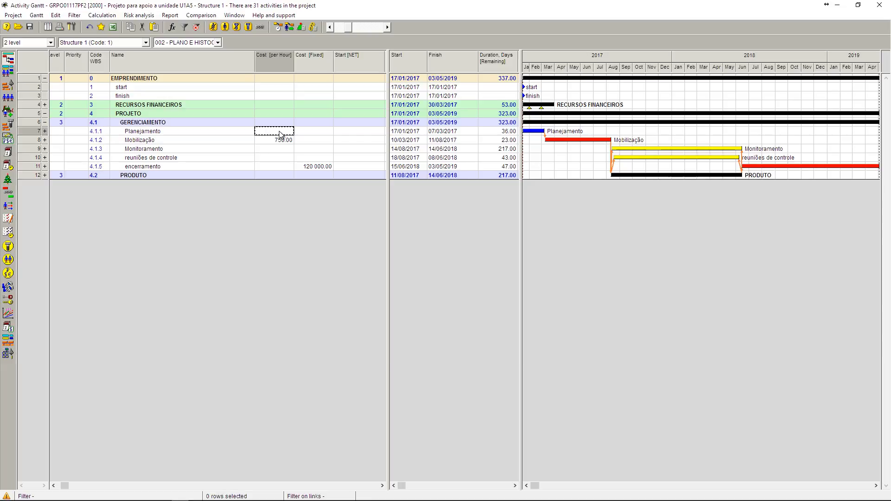
text(40 000)
key(Return)
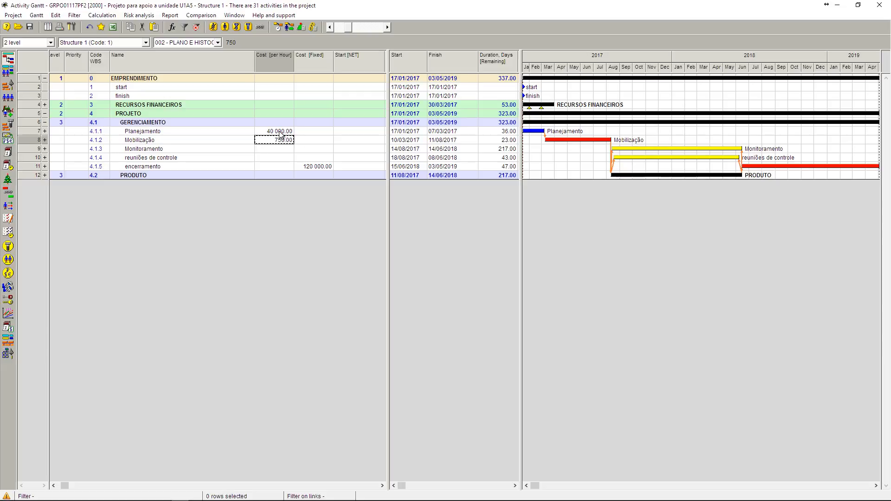
Change Planejamento's cost per hour to 80 000
click(280, 132)
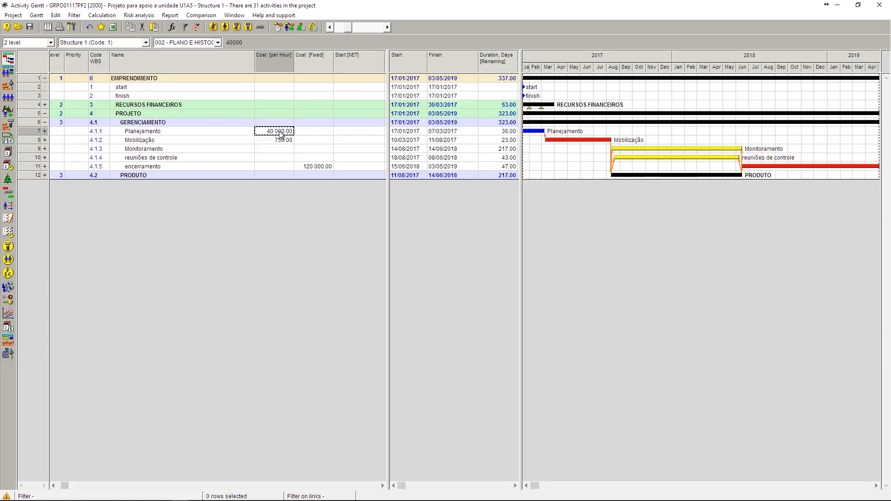
text(80 000)
key(Return)
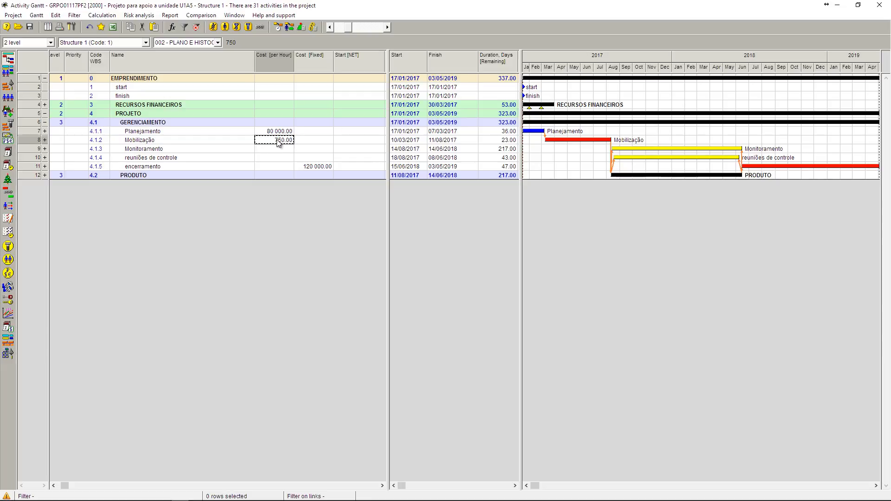
double_click(34, 141)
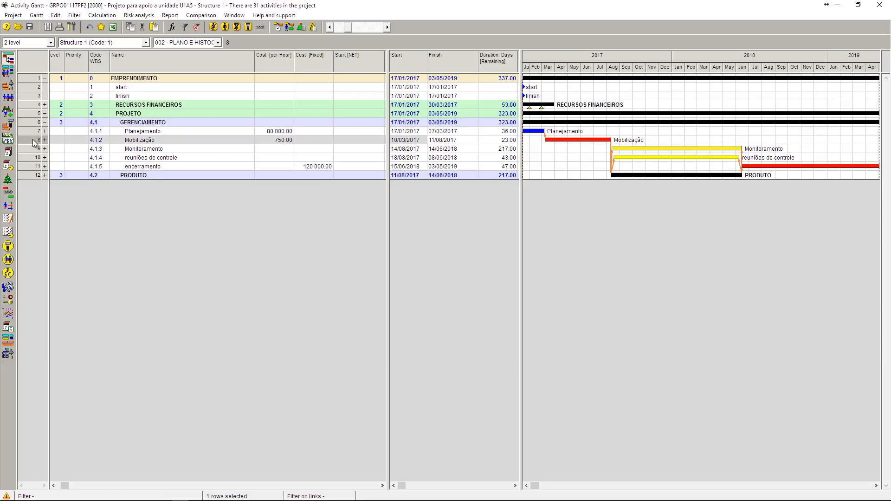
drag(745, 132, 603, 143)
click(703, 163)
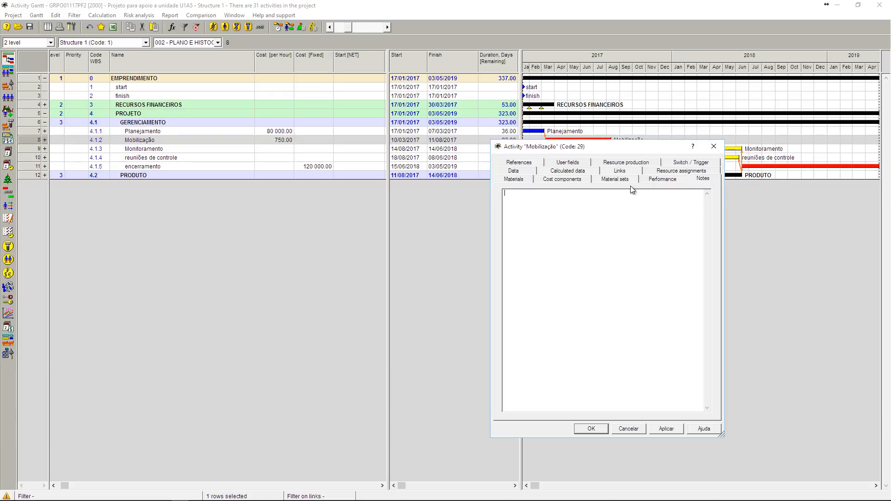
click(714, 147)
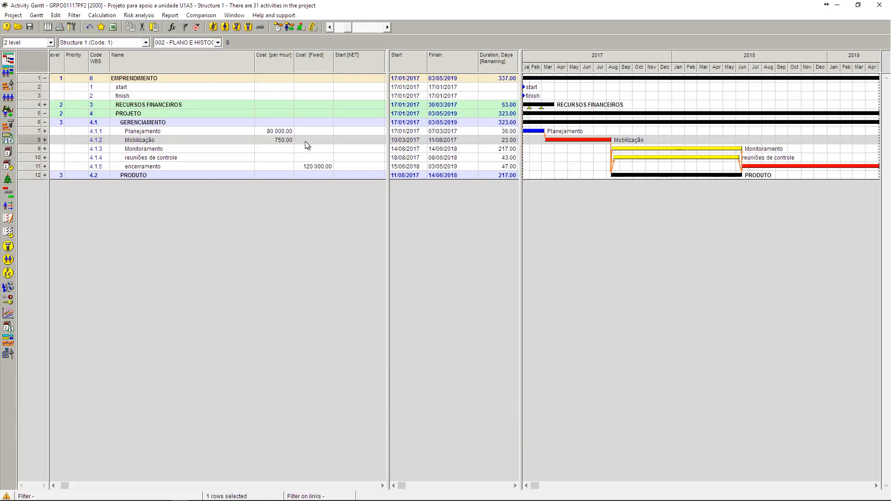
Set Mobilização's cost per hour to 250 000 and check the hourly costs of the management activities
click(274, 141)
text(250 )
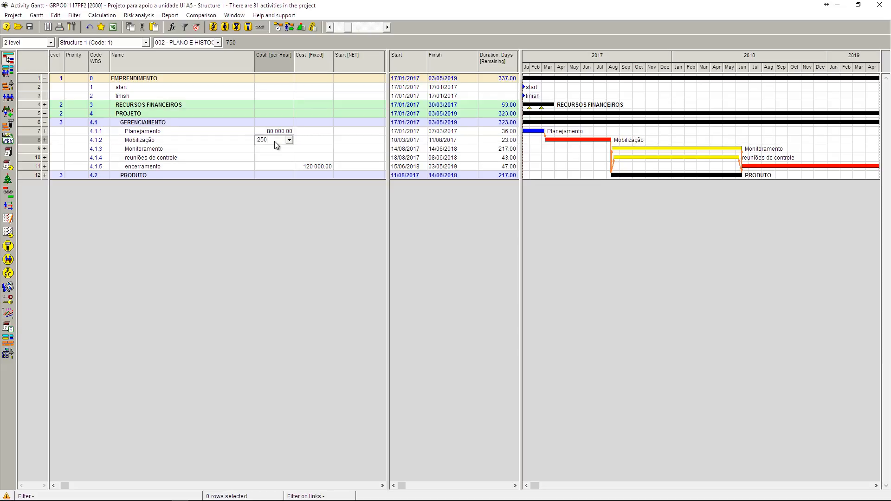
text(000)
key(Return)
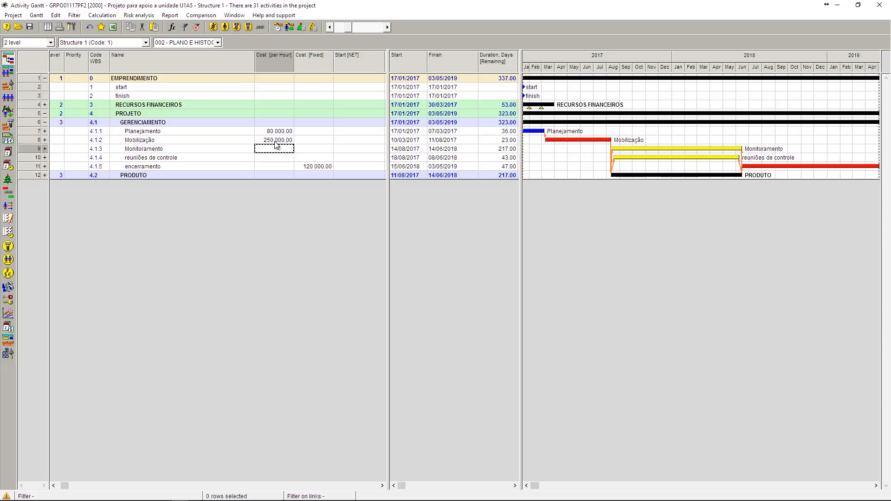
click(275, 133)
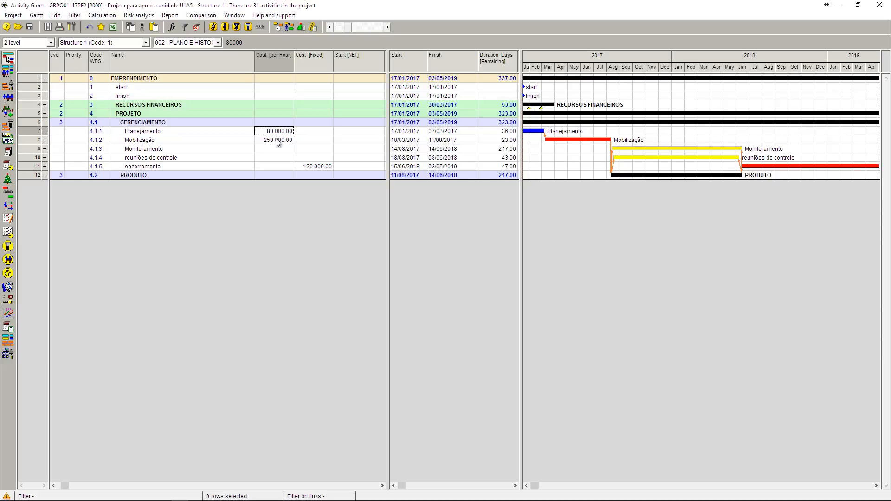
click(277, 142)
click(276, 149)
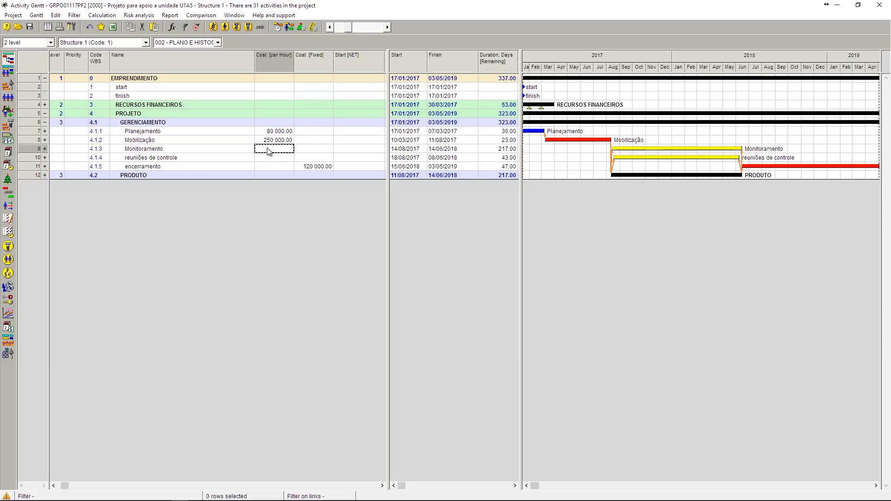
Expand Monitoramento to show its teams and check the assigned resources monitorador and apontador
click(45, 148)
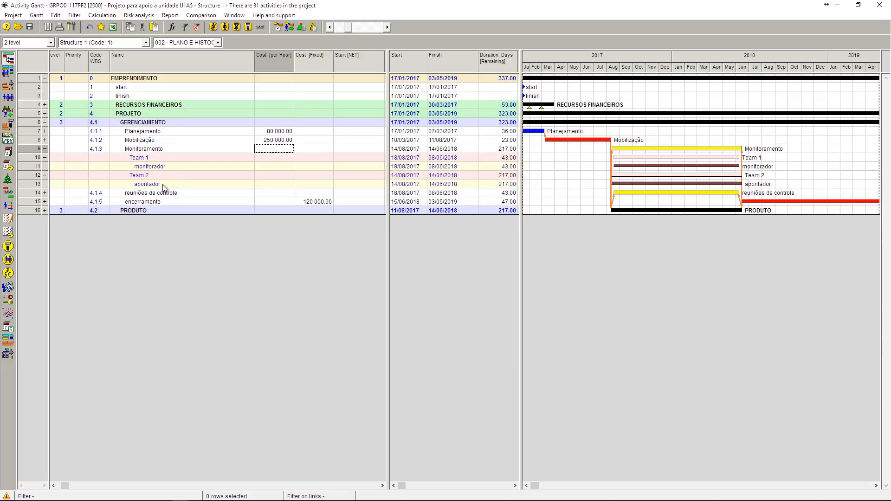
click(163, 166)
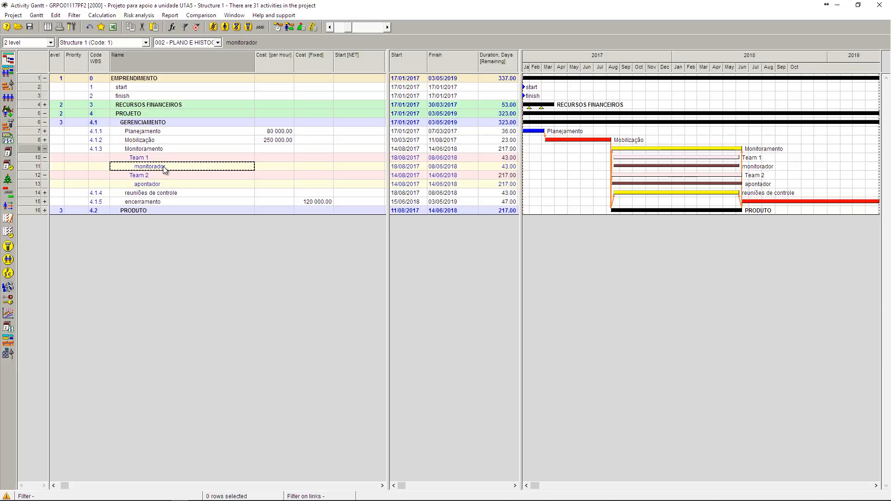
click(168, 185)
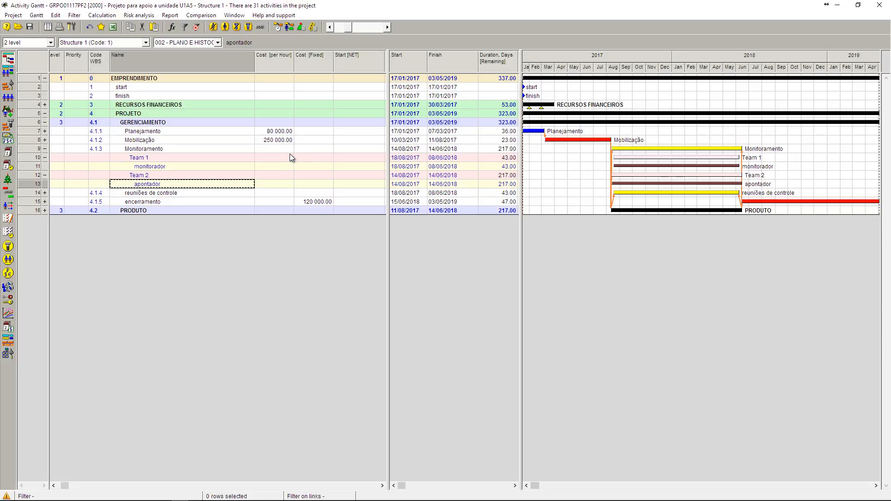
Examine the project's resource list for the hourly costs and other data of monitorador and apontador
click(11, 98)
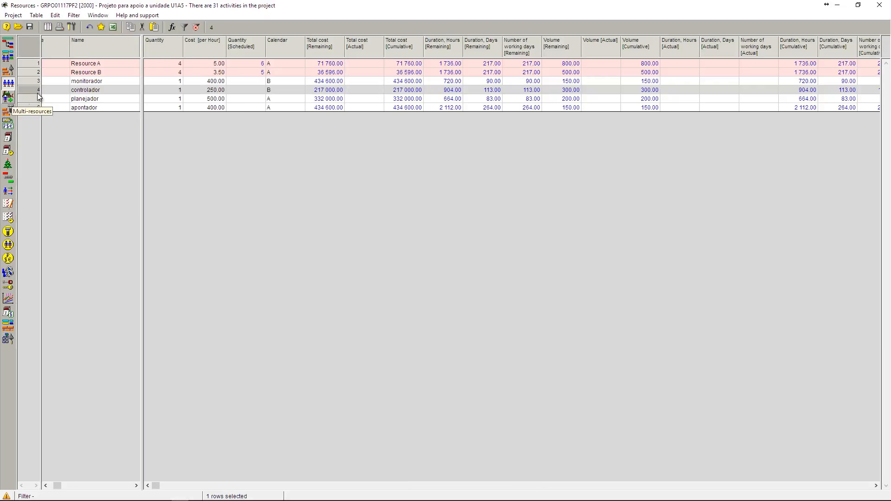
click(29, 81)
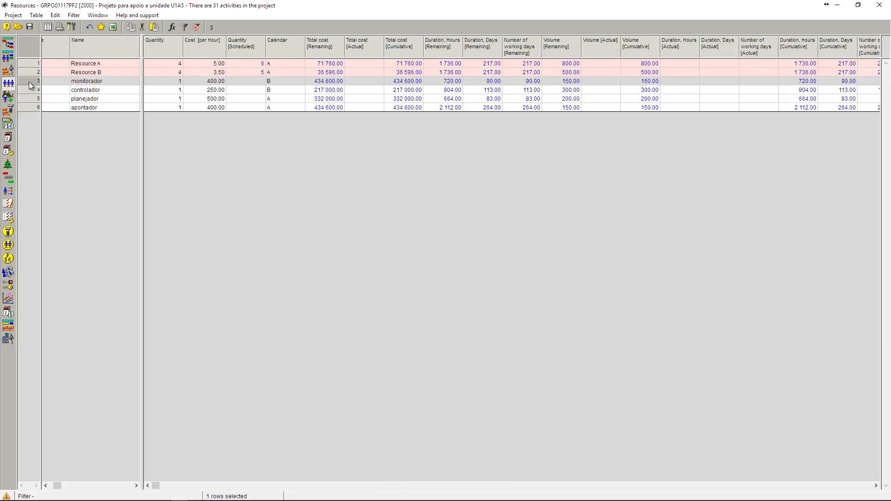
click(28, 108)
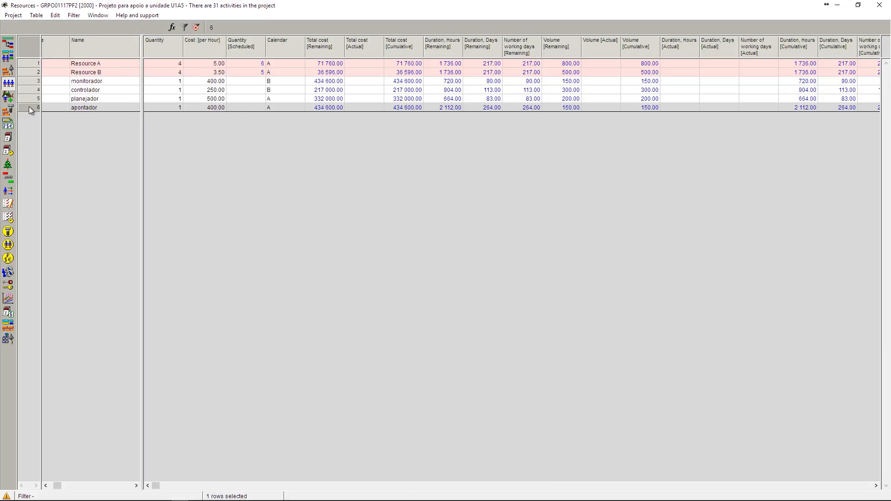
click(30, 80)
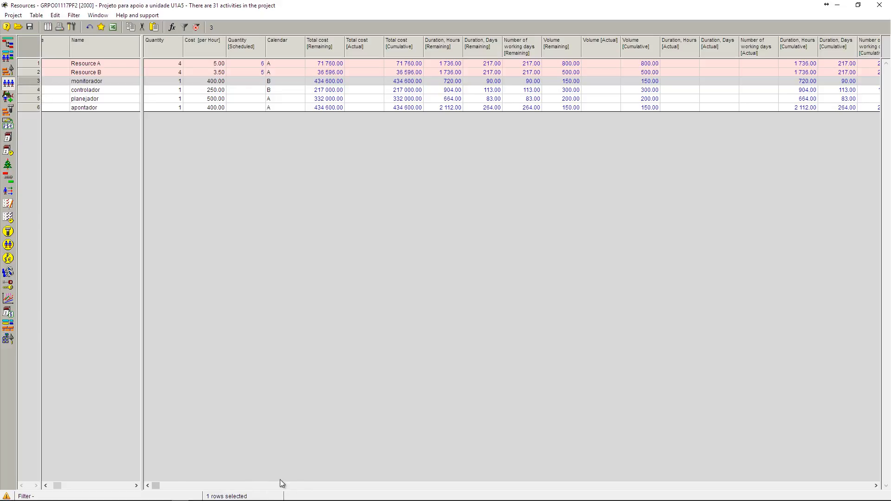
drag(157, 486, 867, 486)
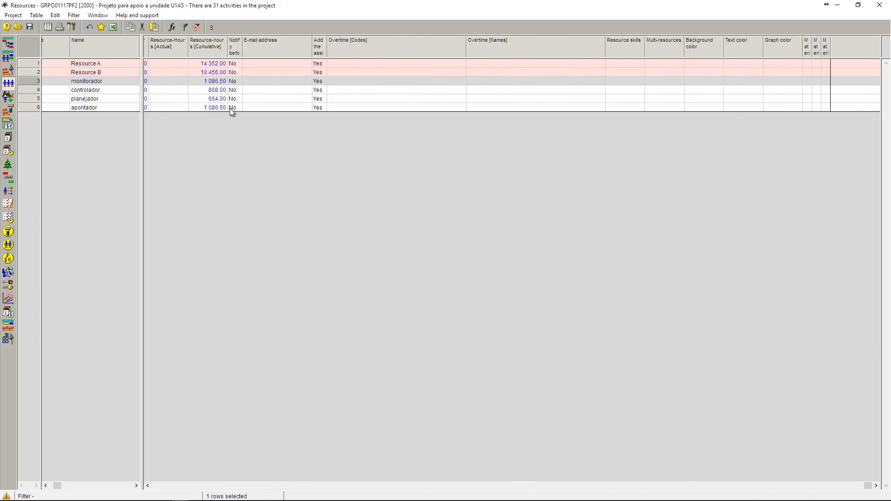
drag(868, 486, 141, 461)
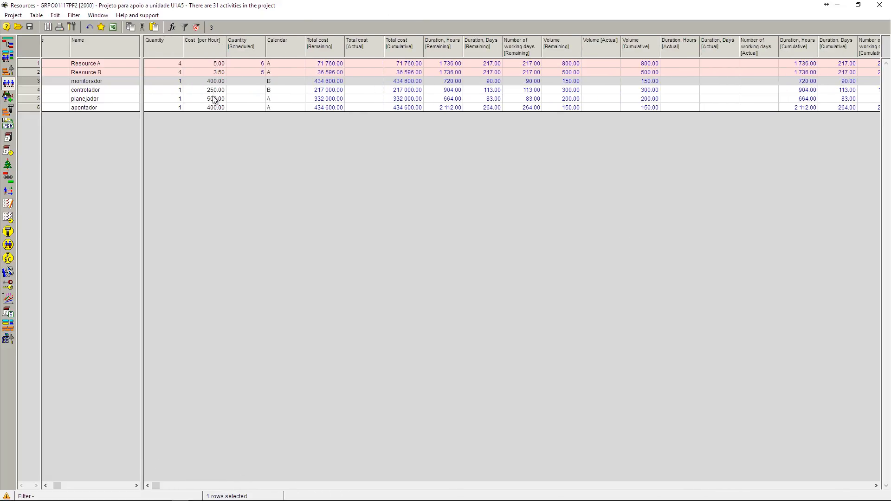
click(214, 82)
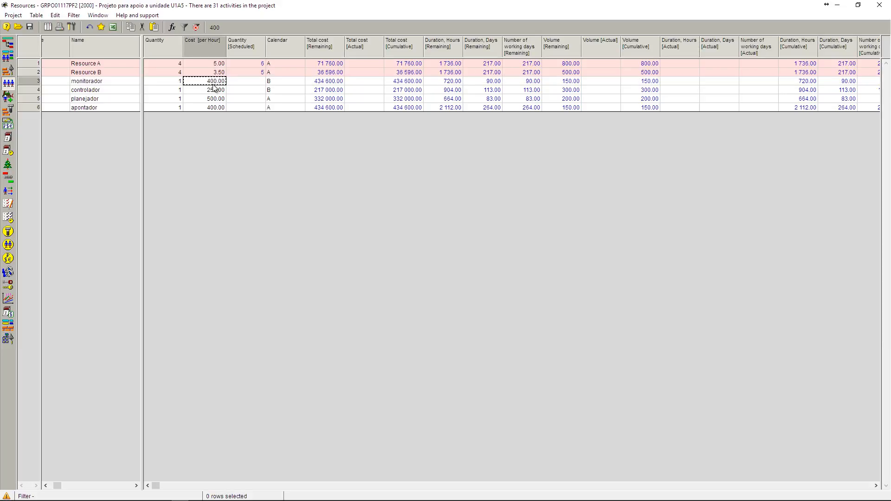
click(218, 107)
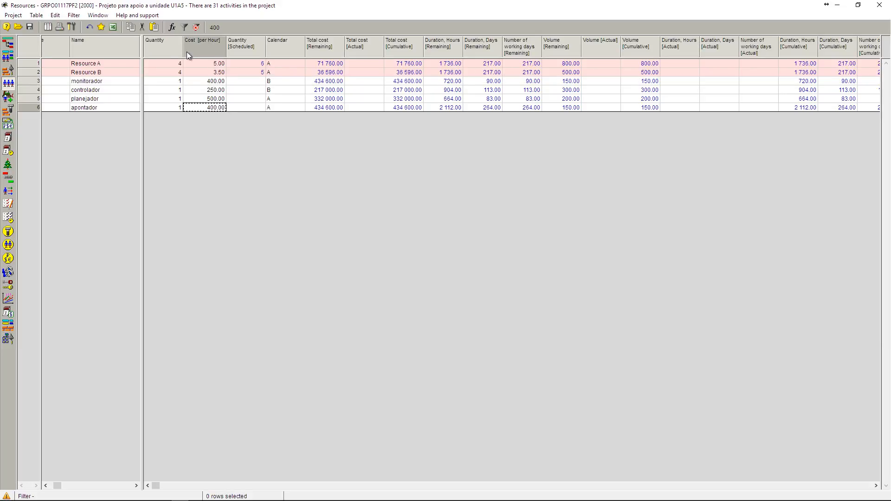
Return to the activity Gantt and compare Monitoramento's remaining duration with that of its assigned resource monitorador
click(12, 46)
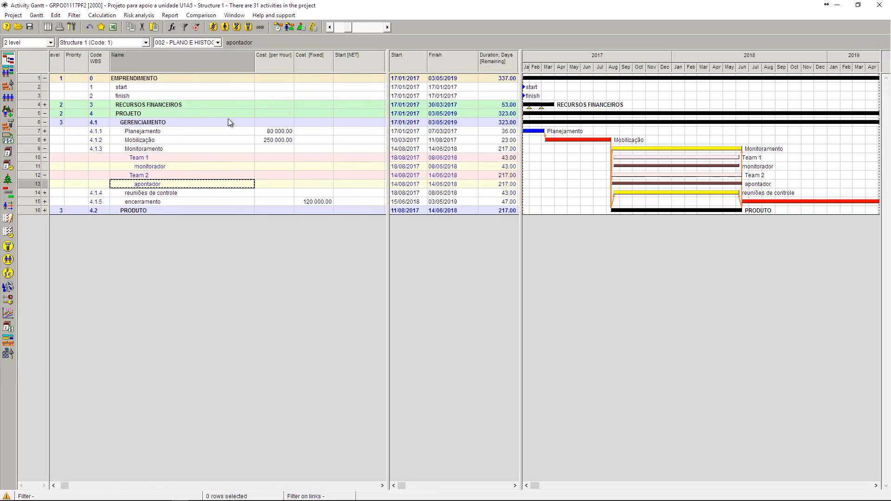
click(180, 166)
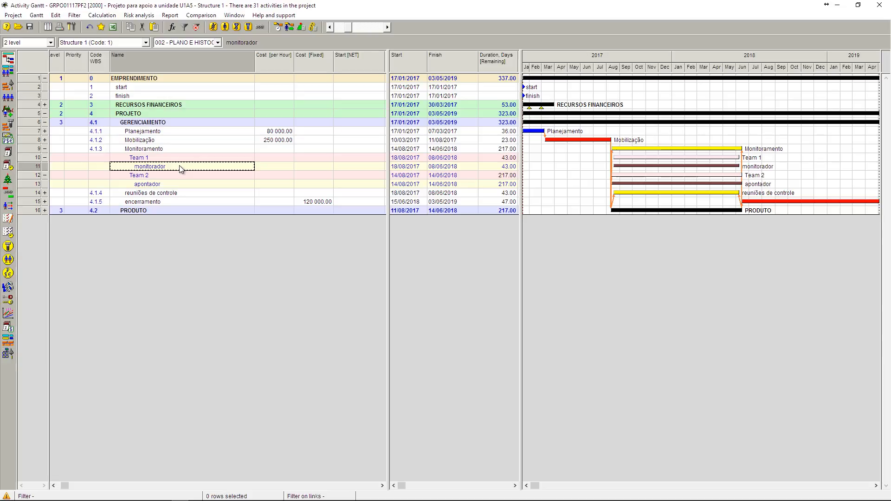
click(182, 148)
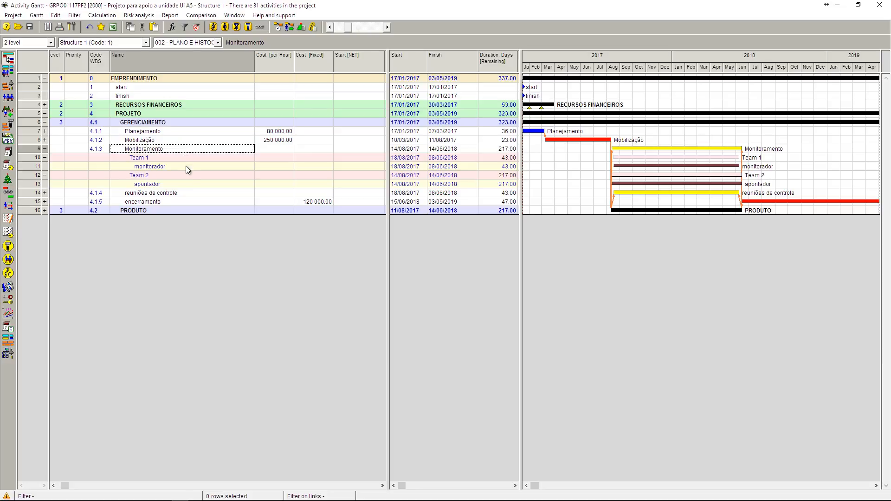
click(188, 186)
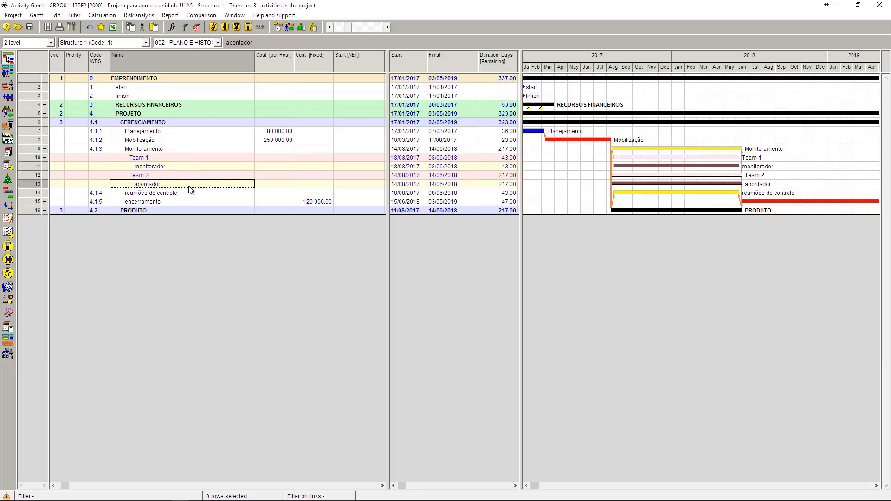
click(198, 148)
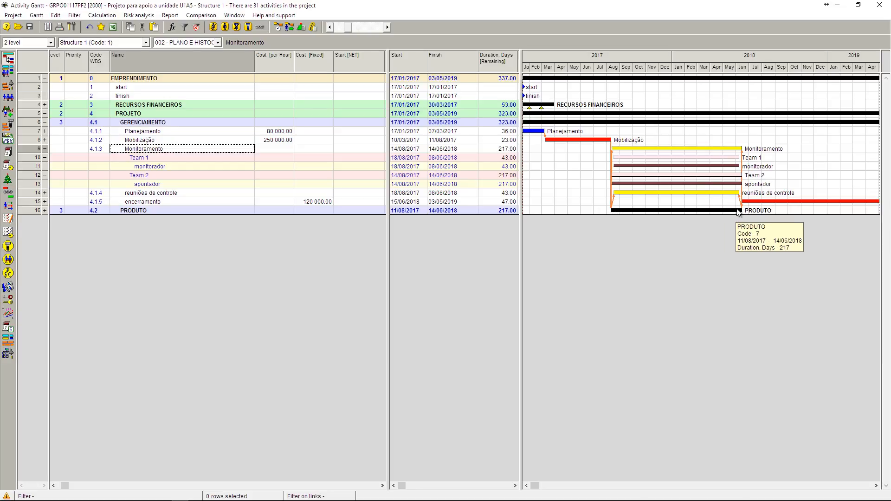
click(499, 149)
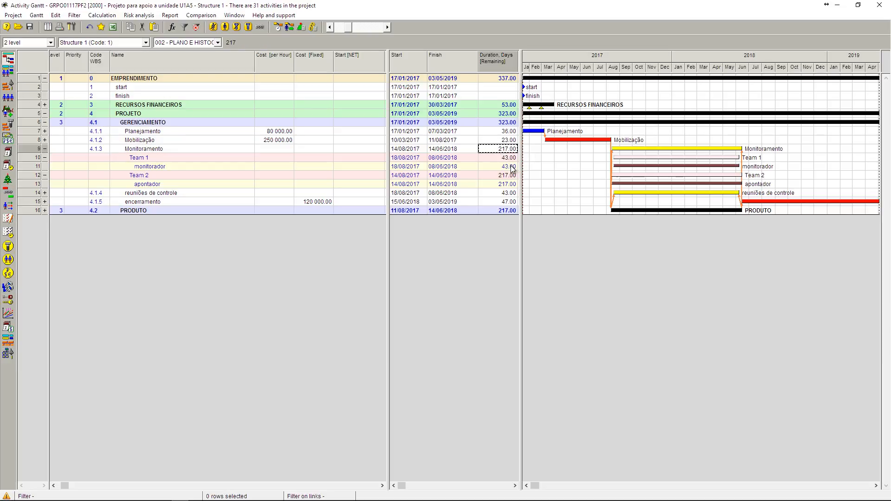
click(511, 166)
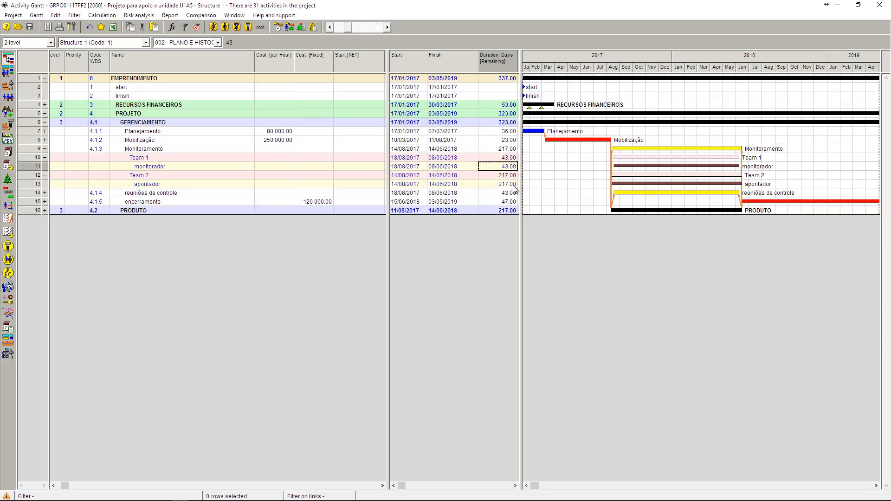
Check apontador's remaining duration, widen the schedule table and add the Cost component's Remaining field before the remaining duration in hours
click(514, 186)
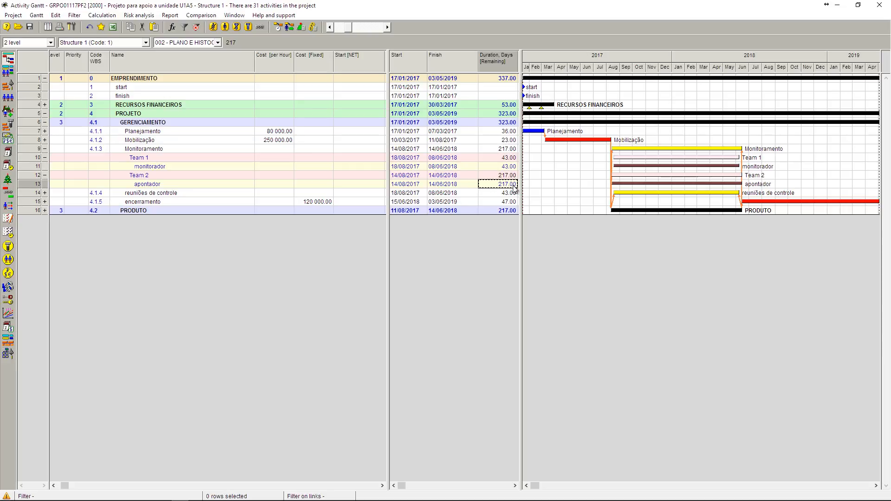
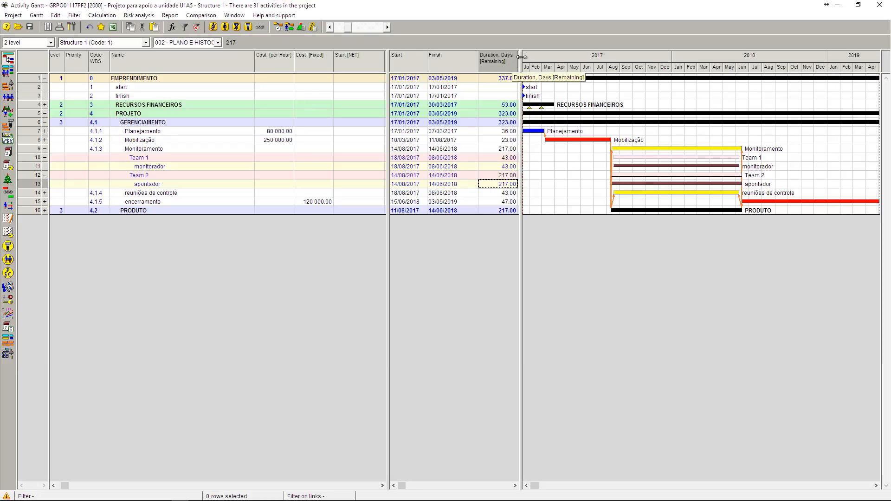
drag(521, 70, 603, 64)
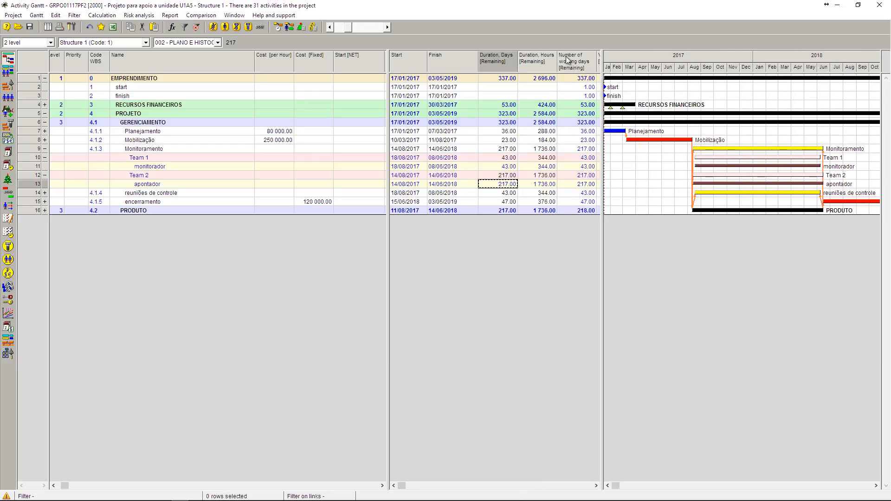
click(528, 55)
right_click(534, 58)
click(548, 66)
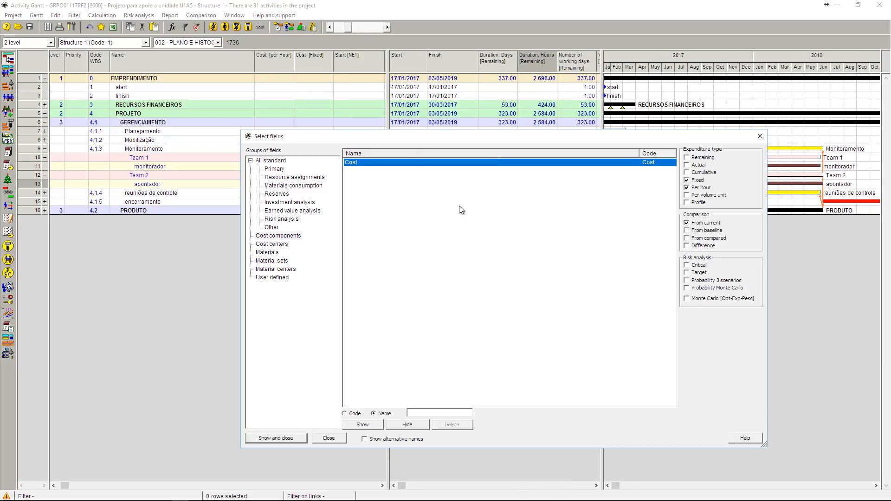
click(280, 237)
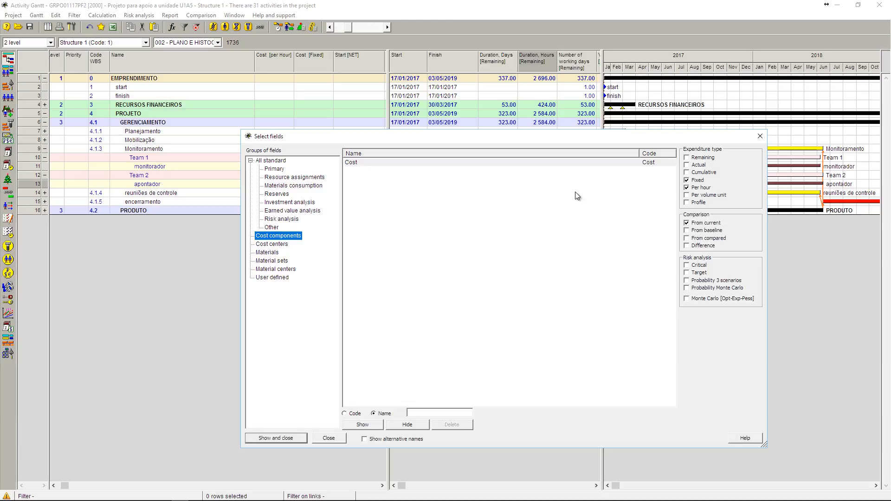
click(703, 158)
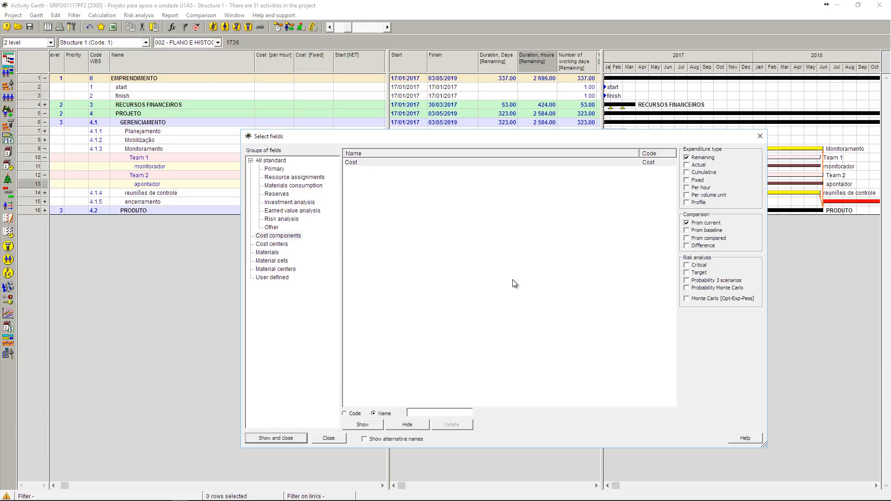
click(274, 438)
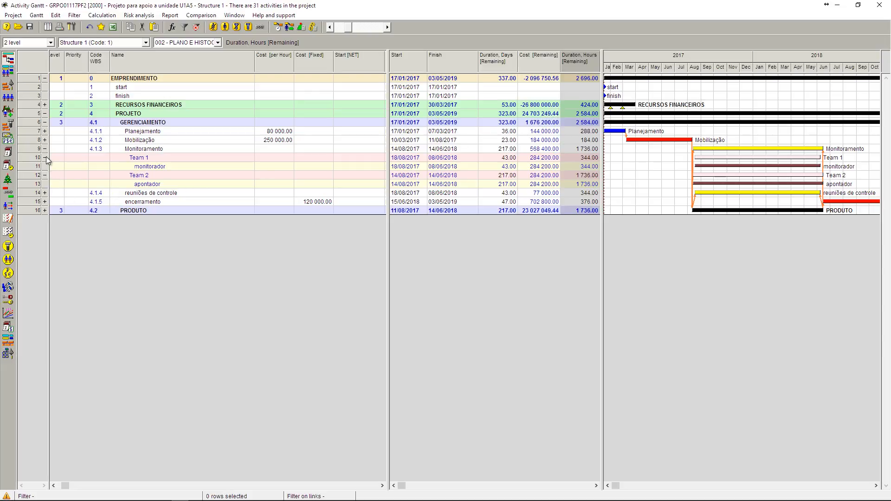
Recalculate costs and materials with the existing options and compare the remaining duration in hours of monitorador and apontador
click(314, 28)
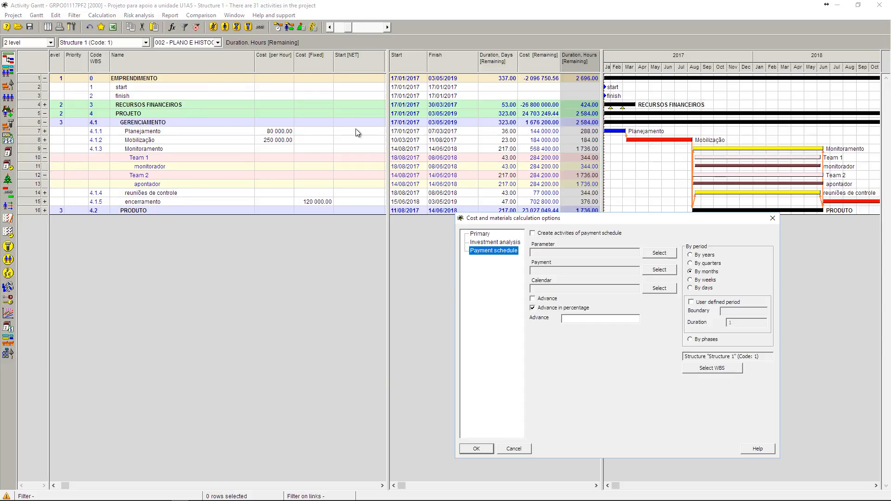
click(476, 450)
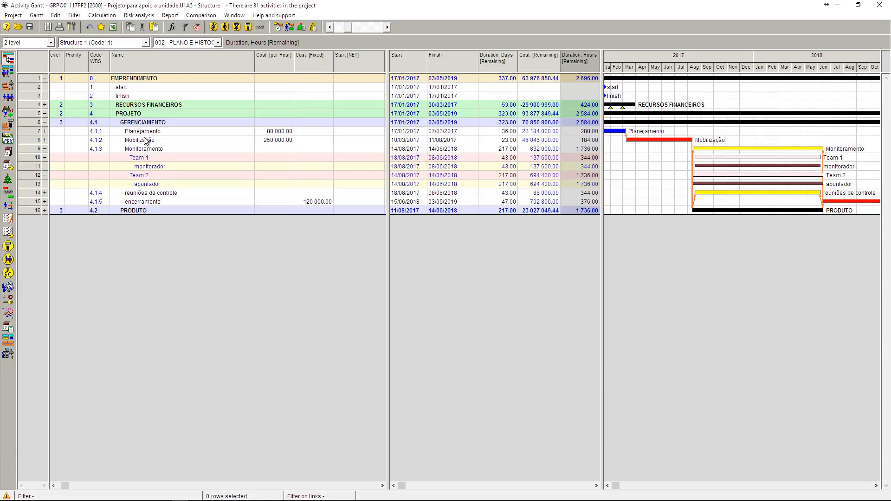
click(579, 169)
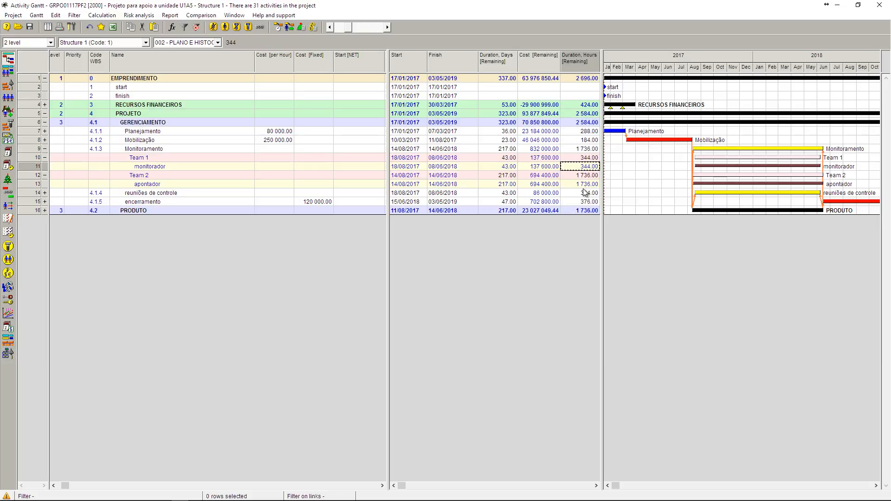
click(586, 185)
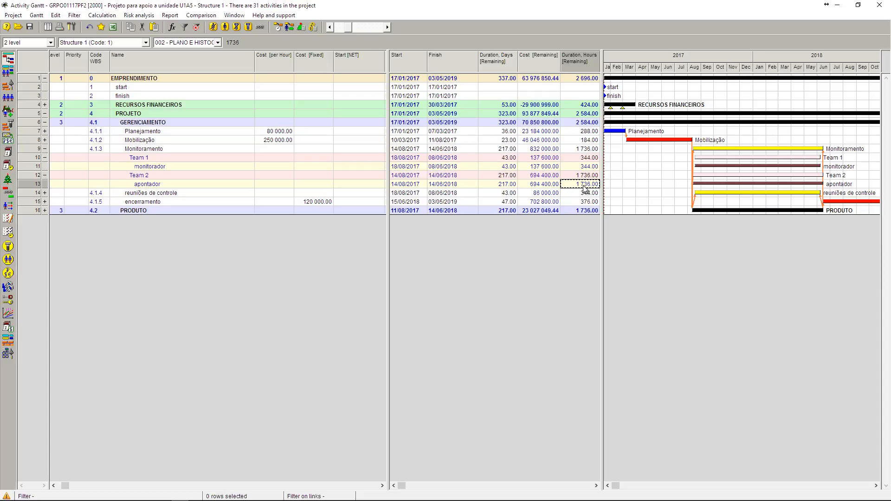
click(586, 168)
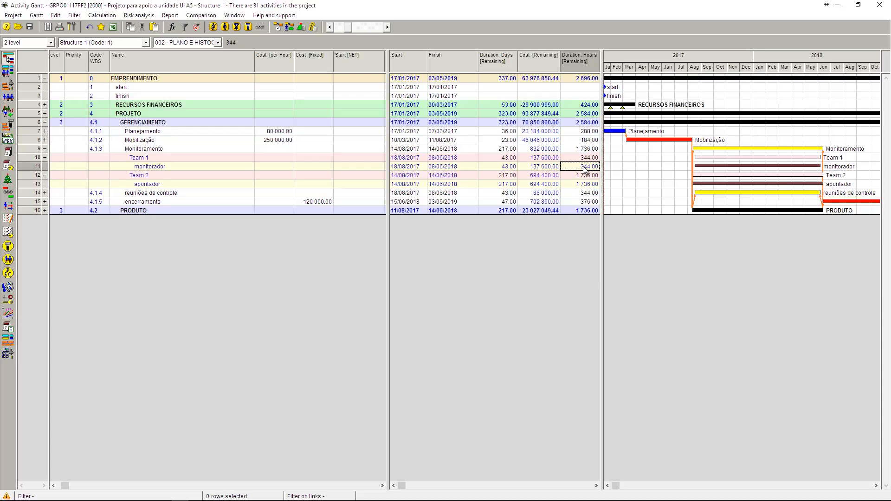
click(586, 183)
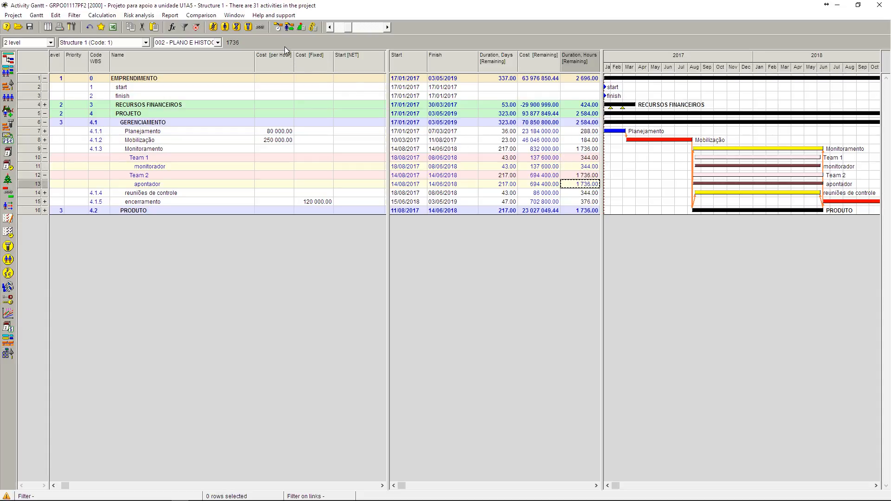
Reschedule the project forward for all activities and recalculate its costs and materials
click(279, 28)
click(438, 444)
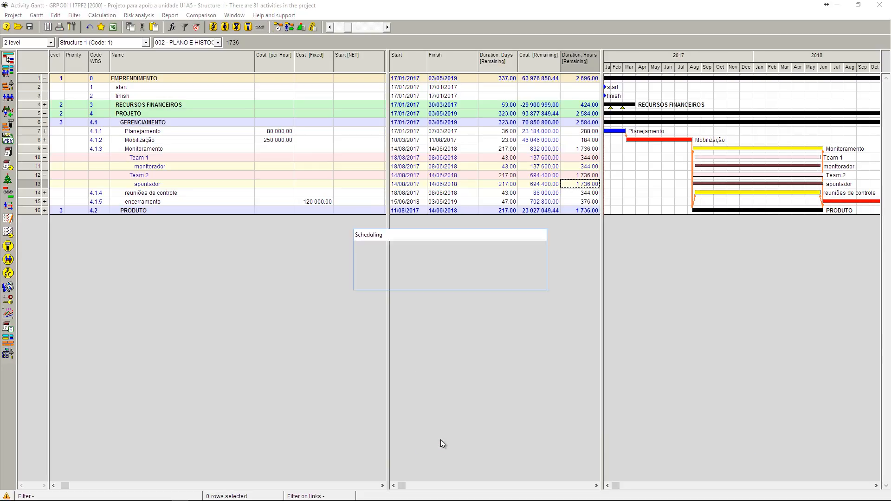
click(314, 28)
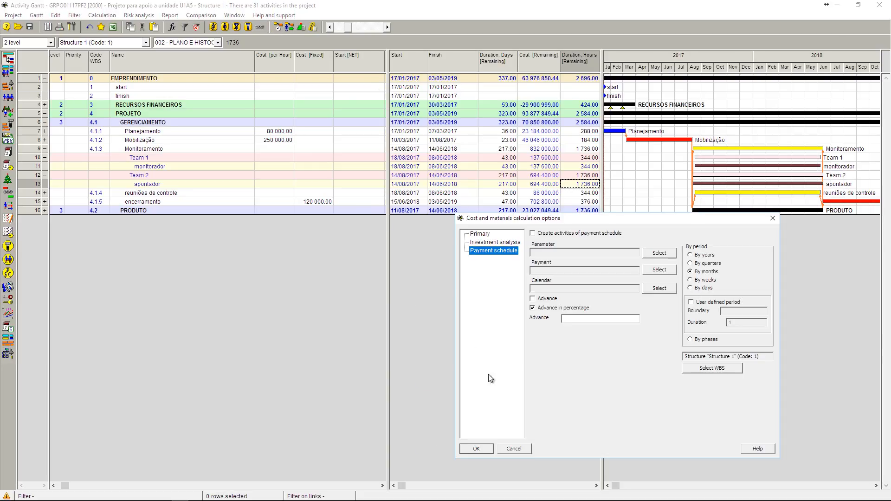
click(483, 449)
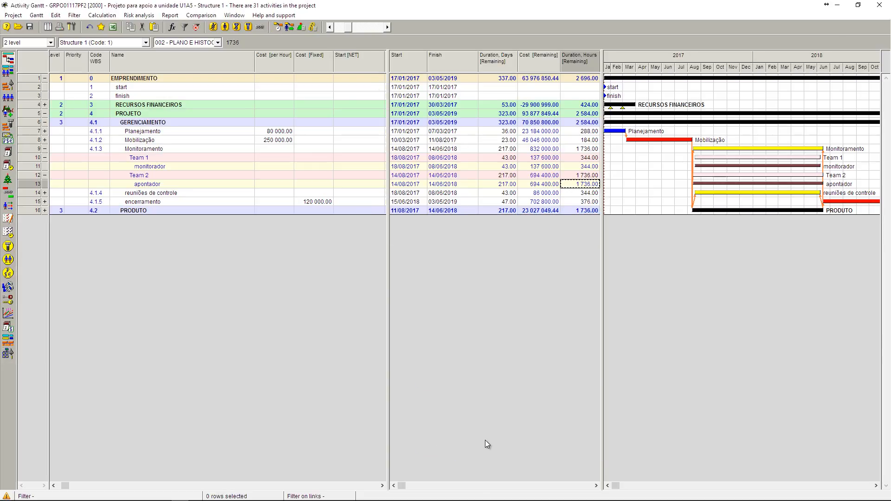
Reschedule the project as a detailed schedule and examine the Monitoramento team bars on an enlarged timescale before fitting the chart again
click(280, 26)
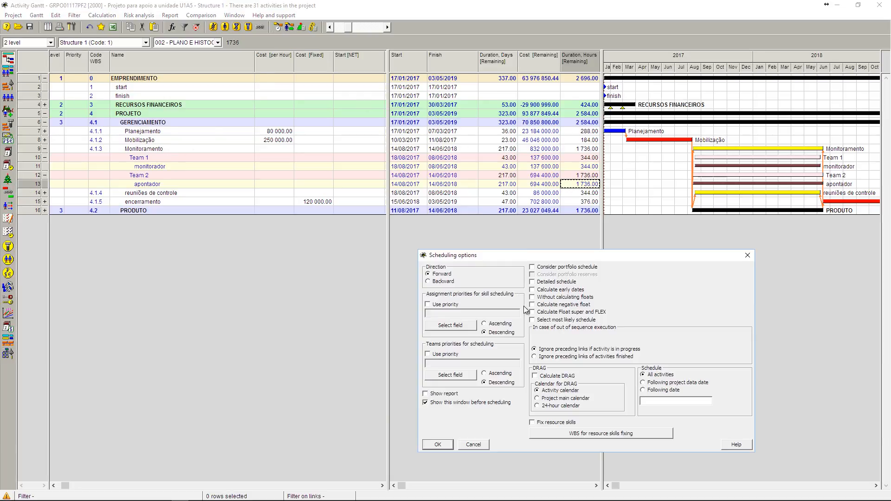
click(449, 444)
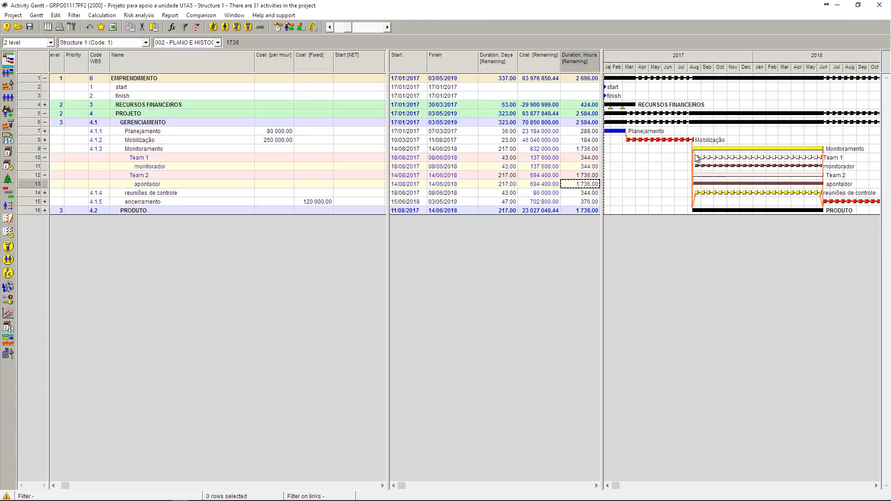
mouse_move(699, 160)
click(375, 27)
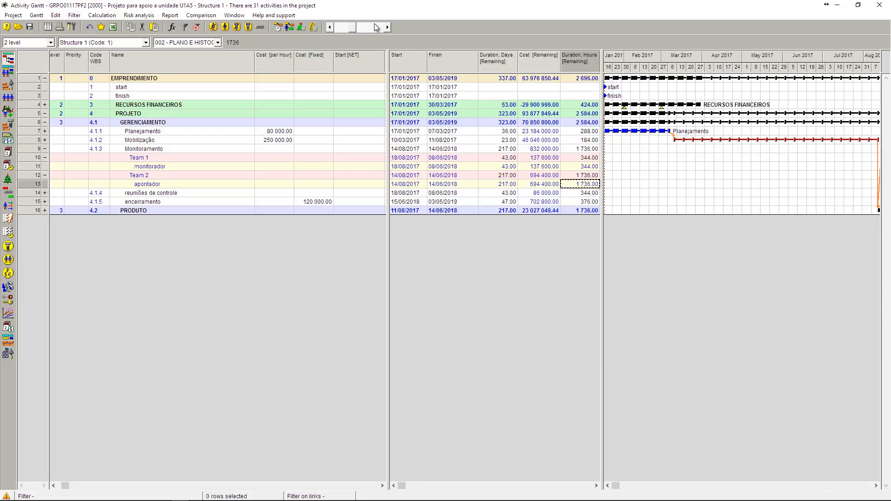
click(860, 486)
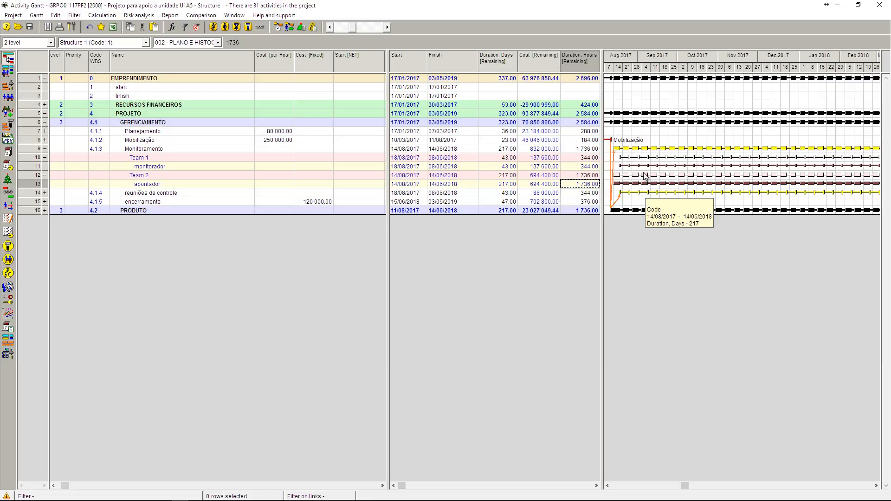
right_click(625, 58)
click(635, 74)
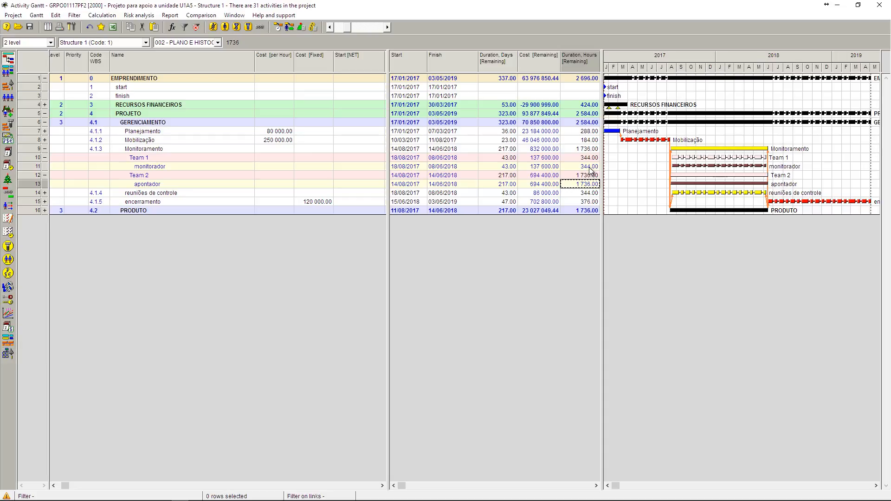
Narrow the schedule table to end at the remaining cost column and reschedule the project without the detailed schedule option
click(556, 167)
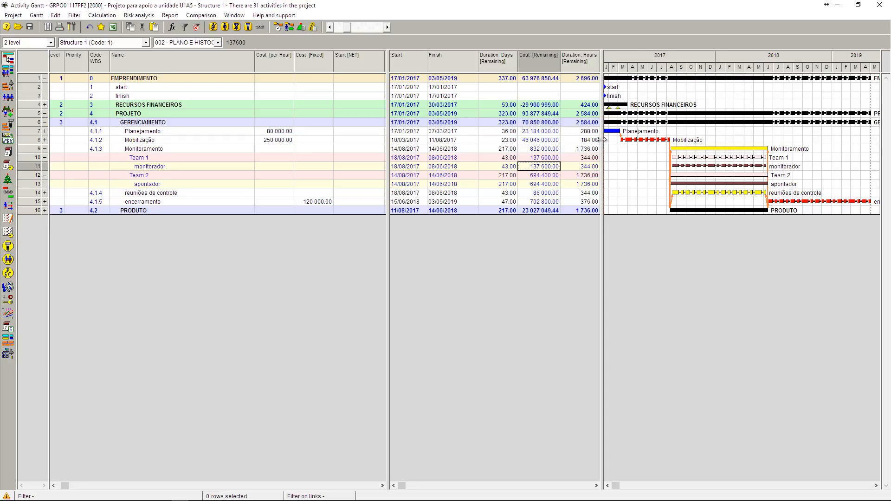
drag(602, 140, 561, 163)
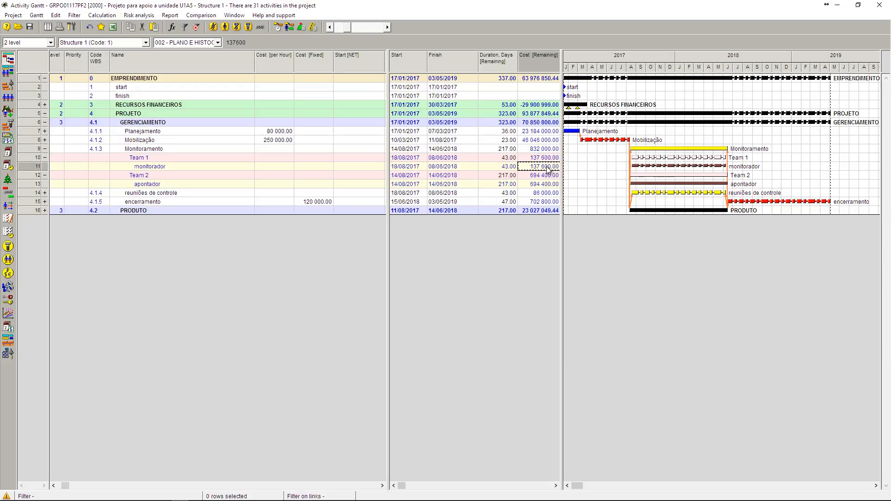
click(277, 27)
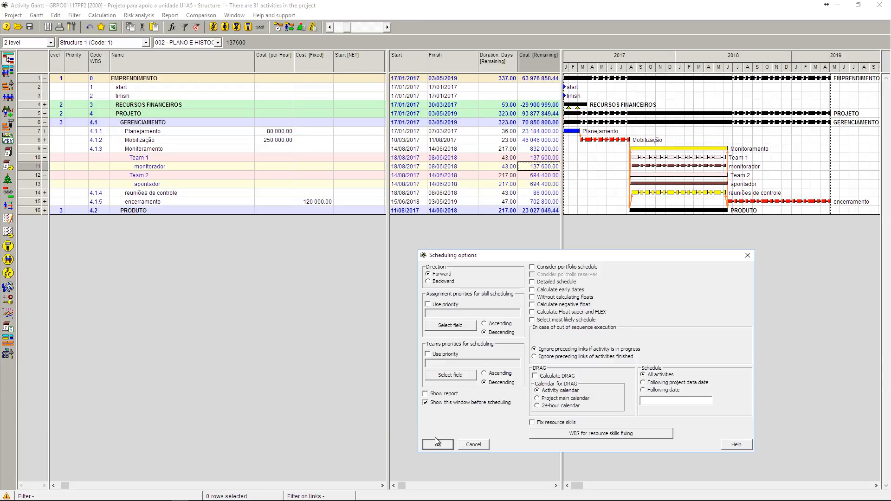
click(436, 444)
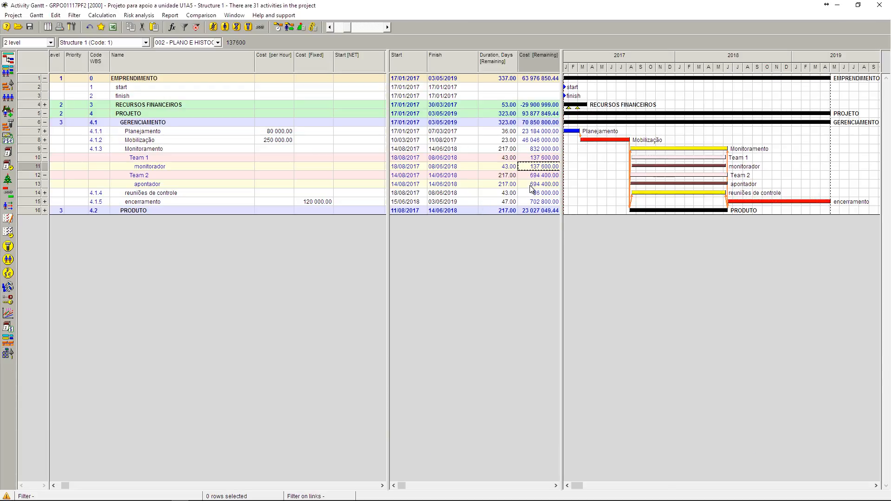
Check apontador's remaining cost, collapse Monitoramento and check the remaining costs of Monitoramento and reuniões de controle
click(531, 184)
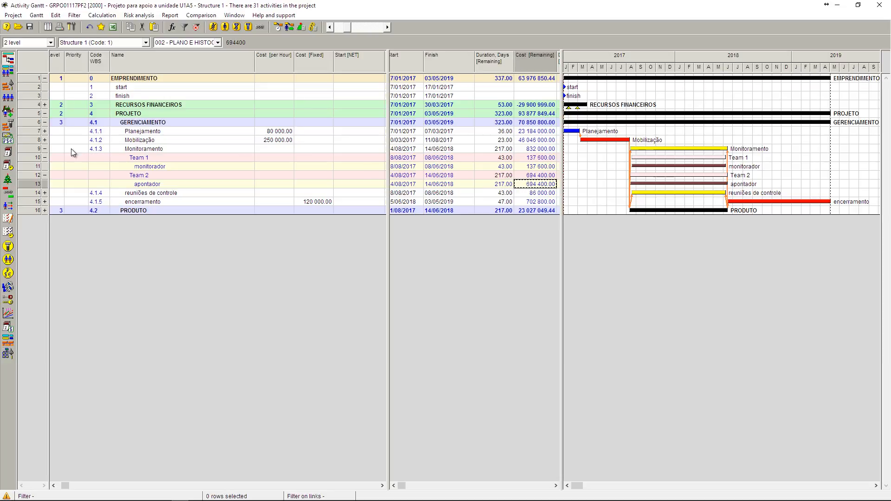
click(44, 148)
click(532, 150)
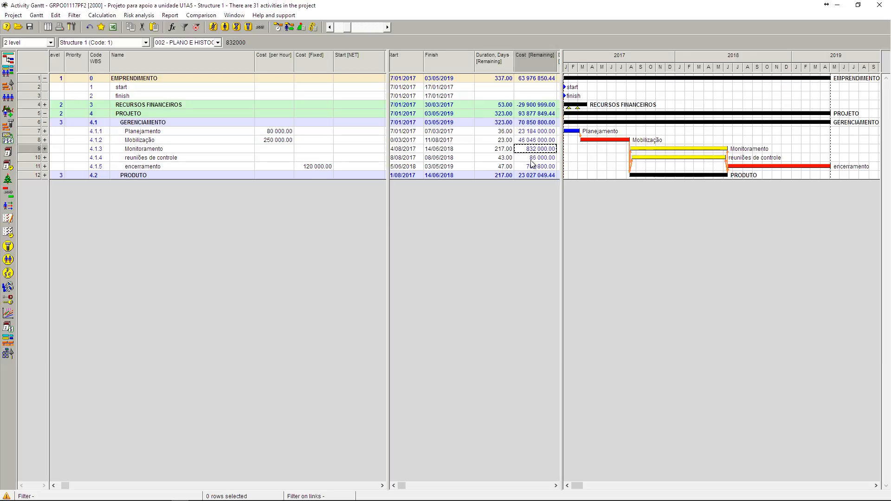
click(532, 161)
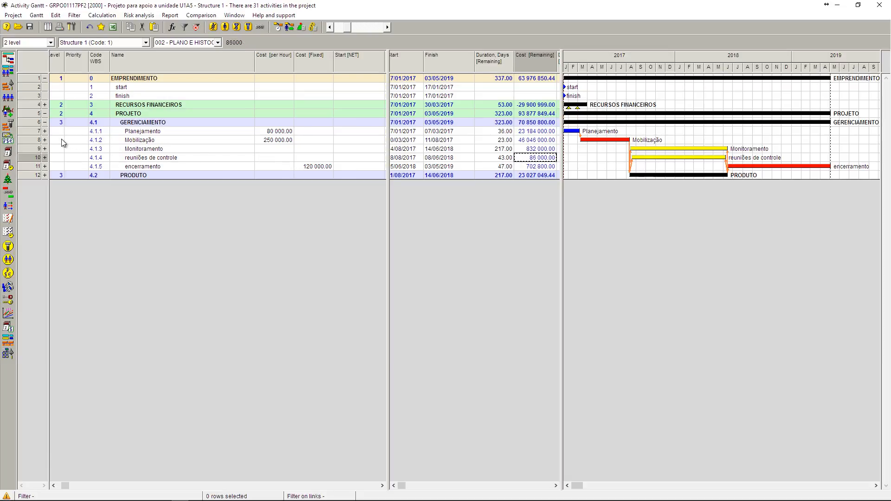
Delete the controlador resource assignment from Mobilização and check the activity's cost per hour
click(45, 139)
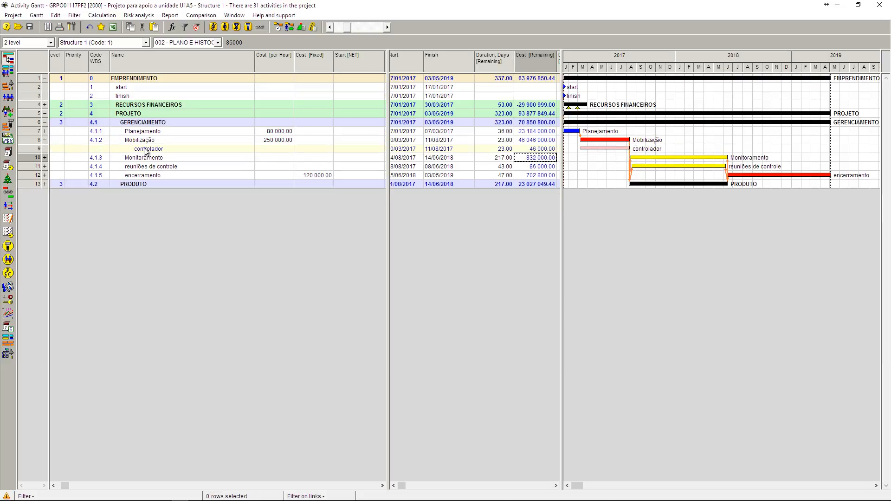
click(30, 149)
right_click(30, 148)
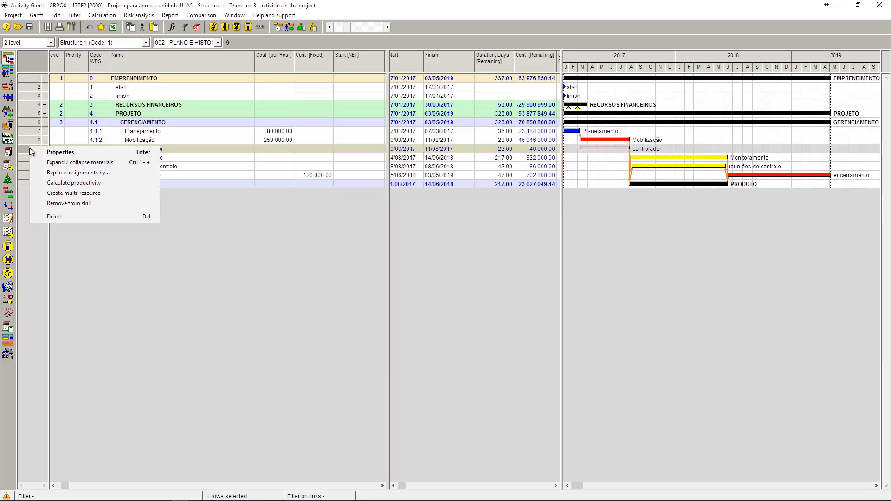
click(60, 217)
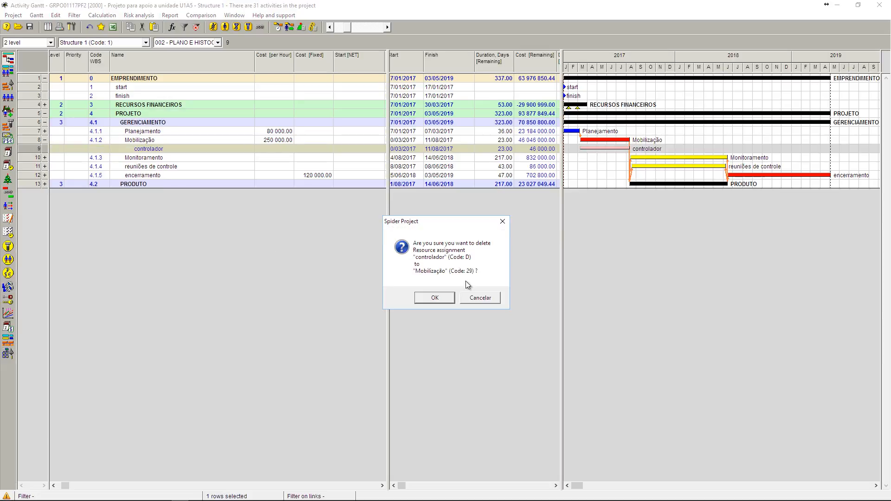
click(441, 301)
click(175, 140)
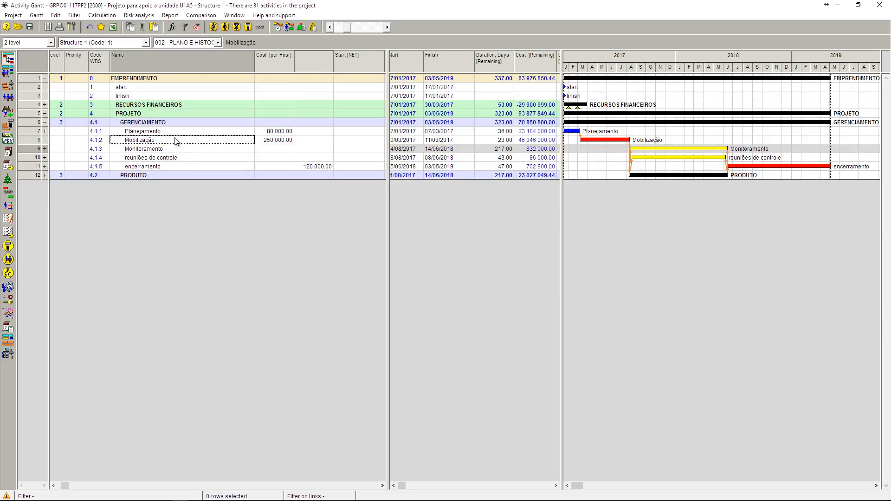
click(269, 141)
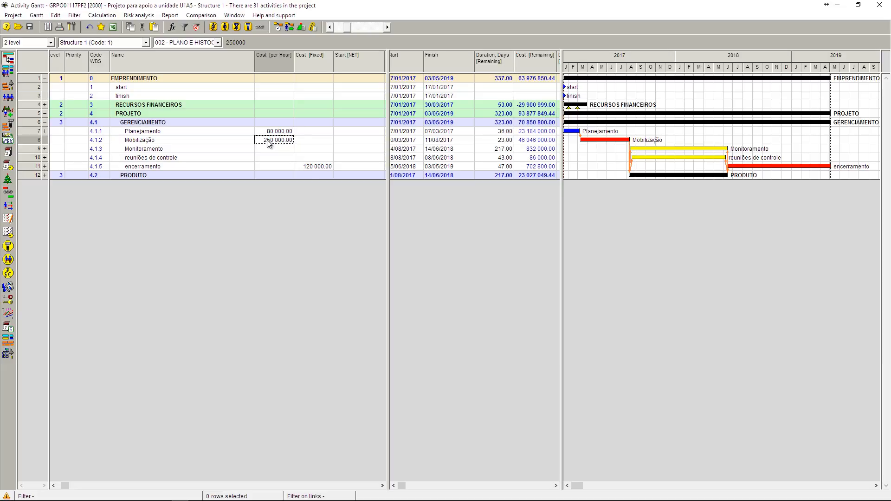
Delete the planejador resource assignment from the Planejamento activity
click(45, 131)
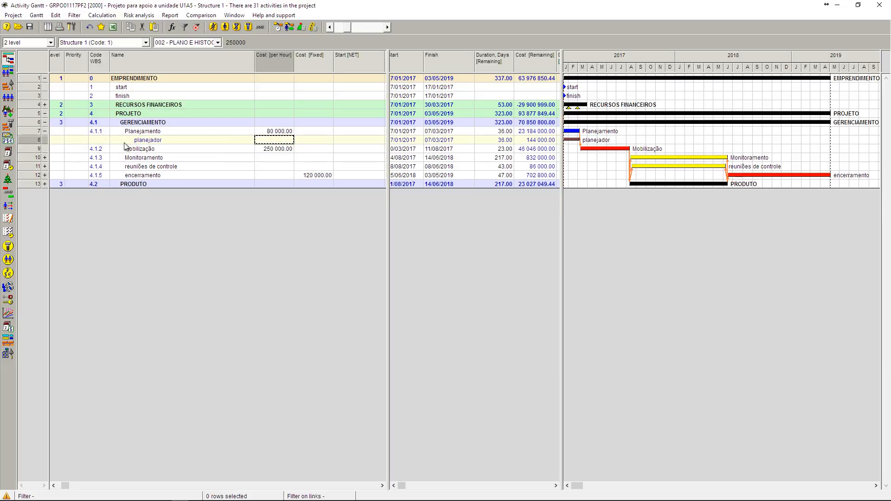
click(29, 140)
right_click(29, 141)
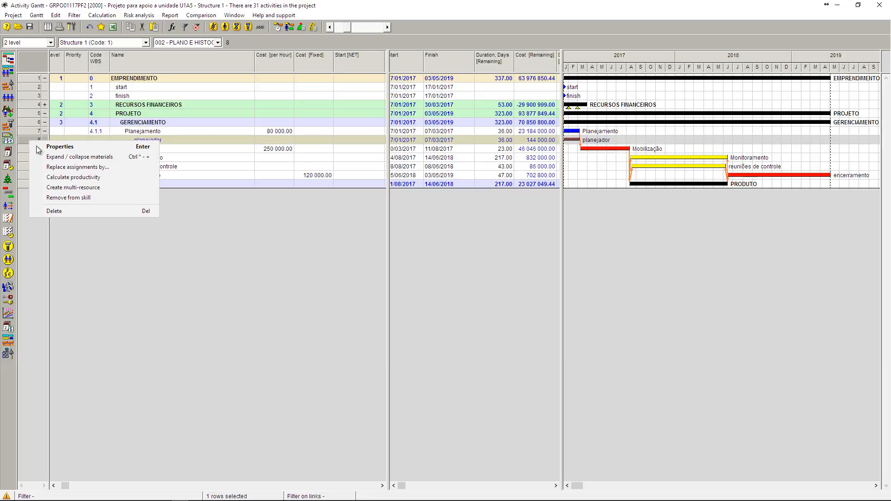
click(65, 211)
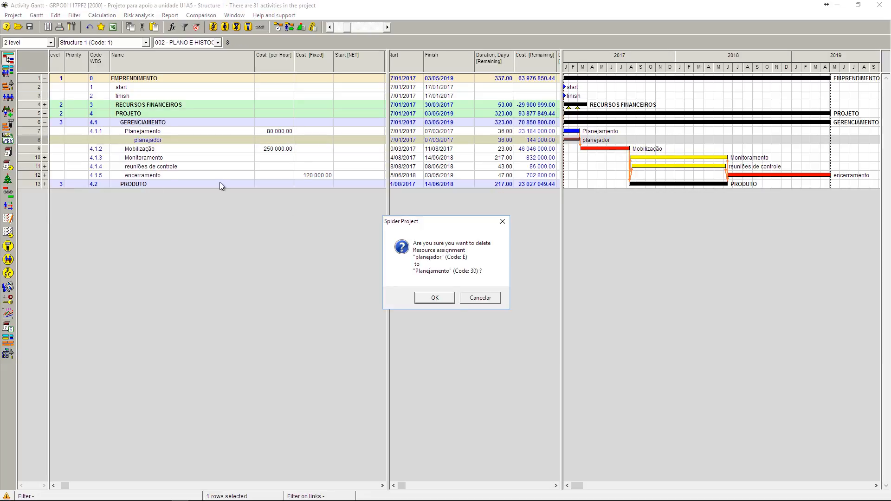
click(445, 303)
click(191, 131)
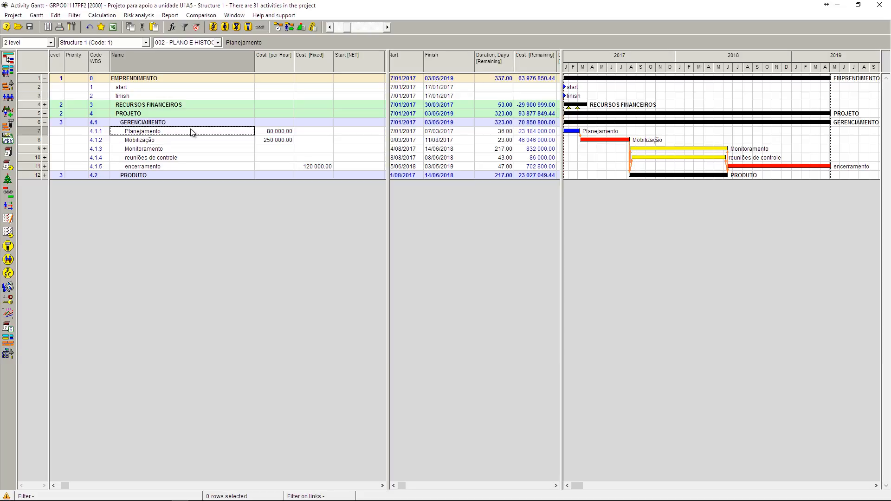
Reschedule the project without the deleted assignments and recalculate its costs and materials
click(313, 27)
click(476, 449)
click(278, 28)
click(441, 443)
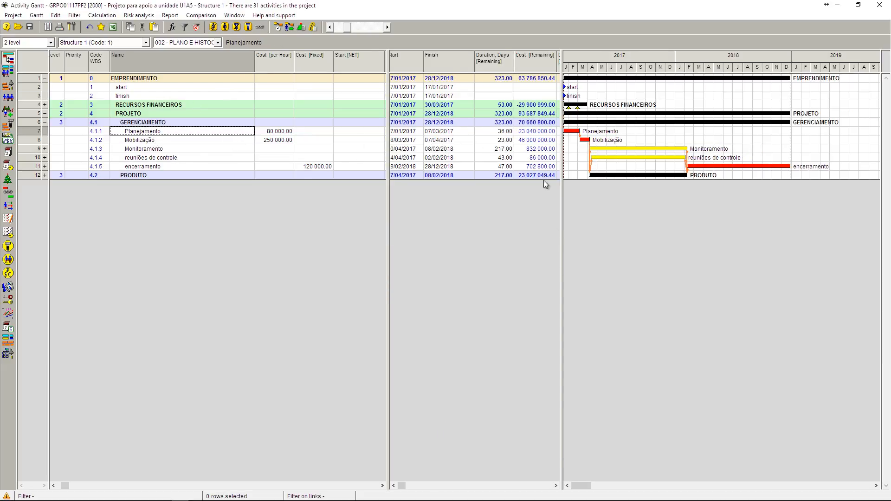
click(313, 27)
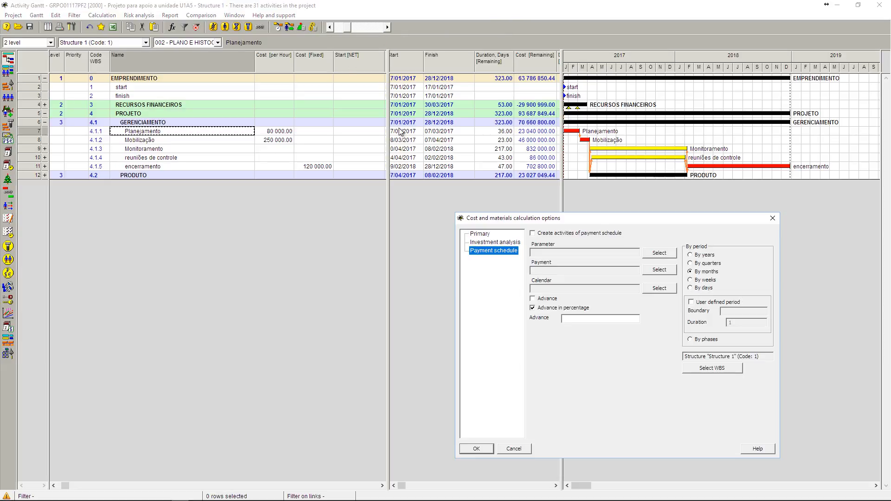
click(476, 449)
Set the fixed cost to 80000 for Planejamento and 250000 for Mobilização
click(277, 133)
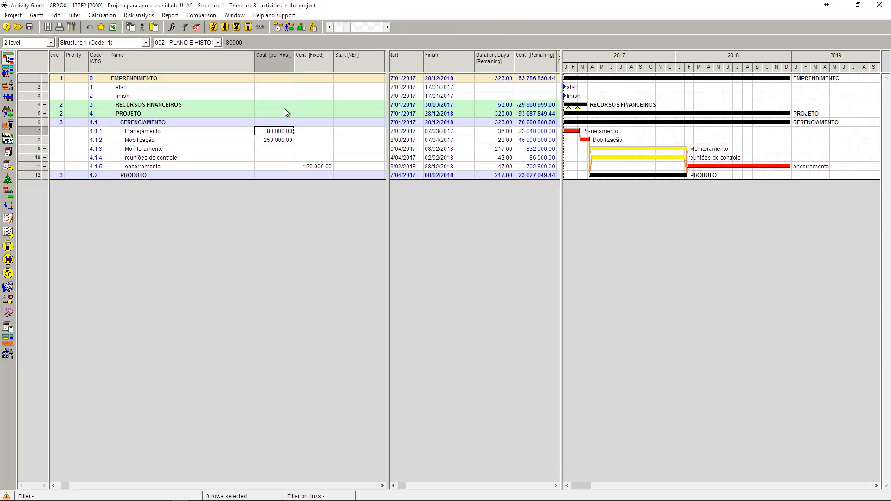
click(288, 56)
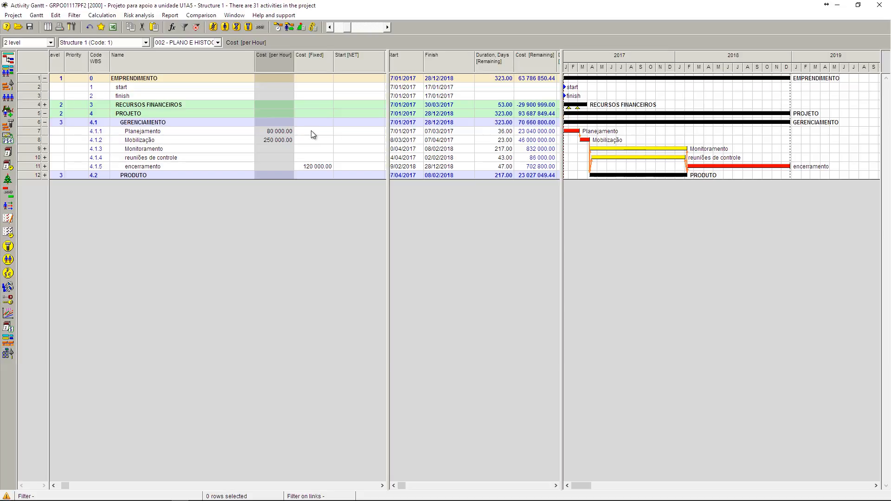
click(312, 131)
text(80 00)
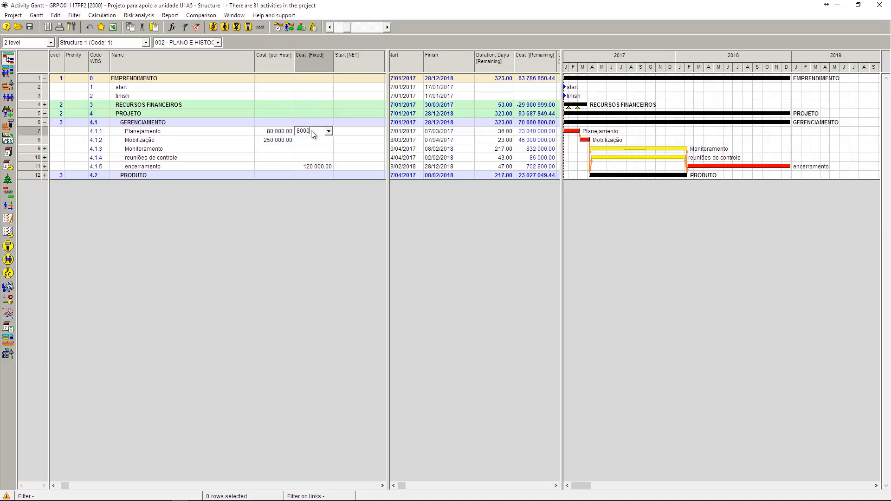
text(0)
click(308, 141)
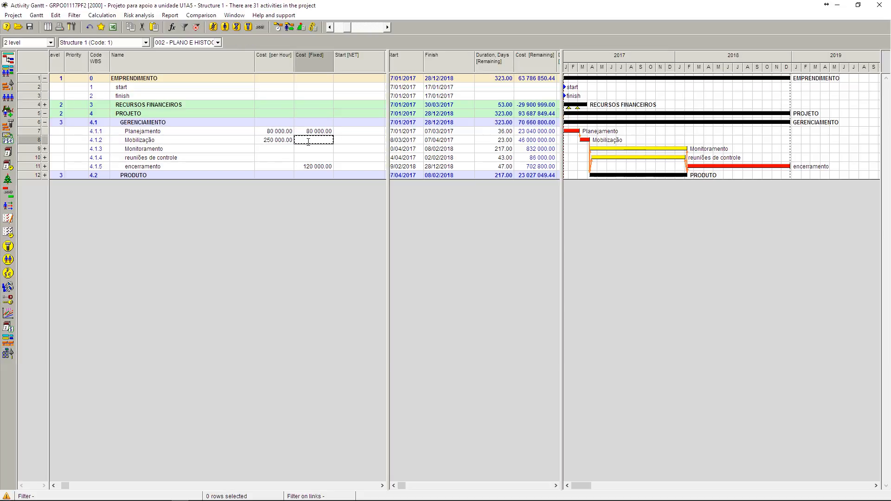
text(250000)
click(308, 148)
Clear the hourly costs of Planejamento and Mobilização and check their fixed costs
click(283, 132)
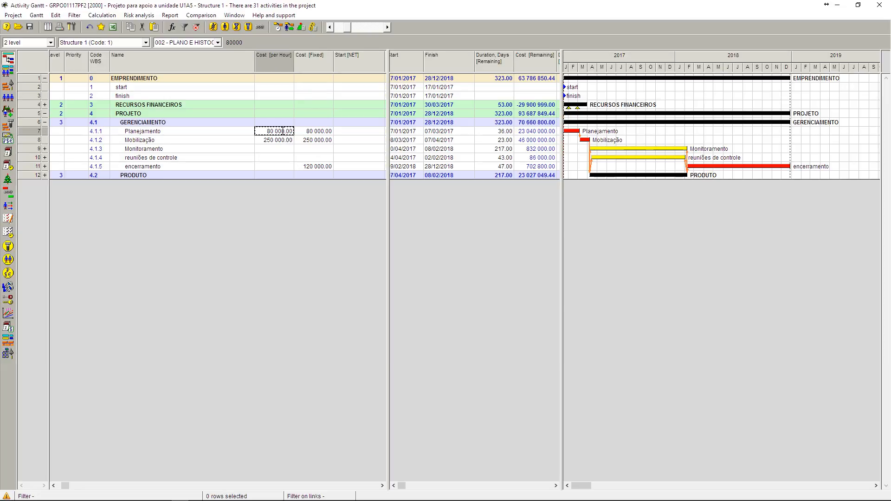
key(BackSpace)
click(281, 141)
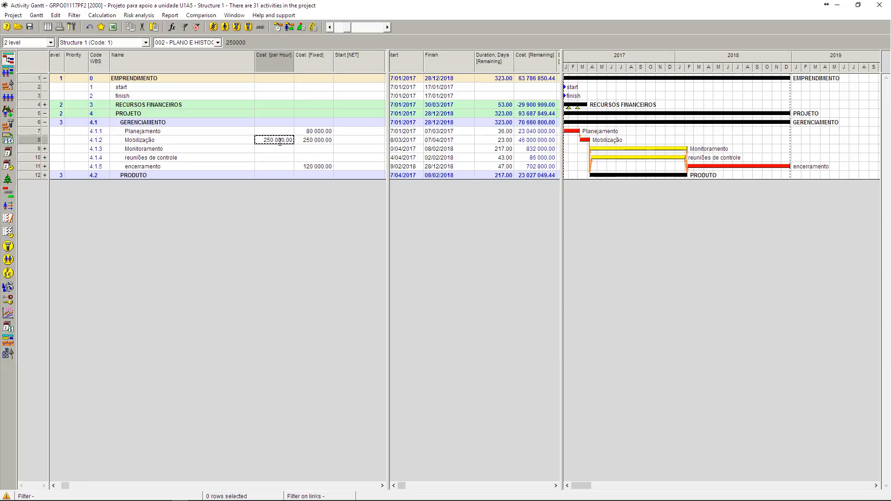
key(BackSpace)
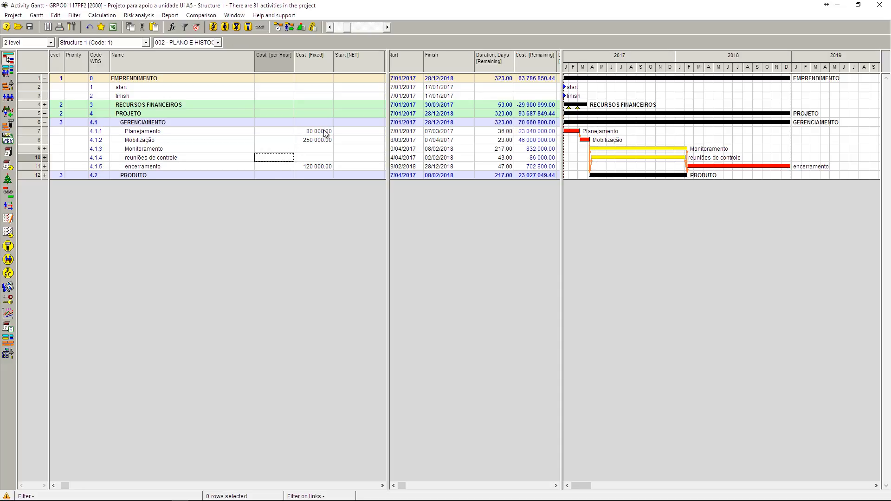
click(320, 132)
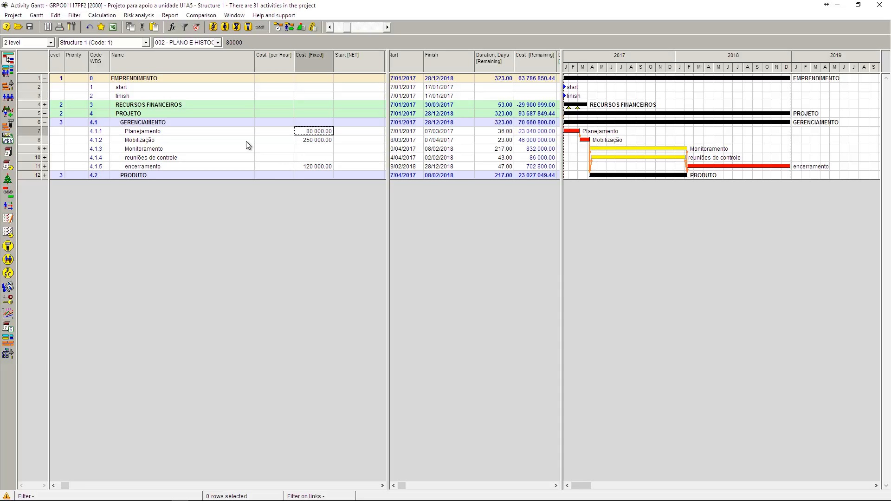
click(326, 140)
Reschedule the project and recalculate costs and materials using the fixed costs of Planejamento and Mobilização
click(282, 28)
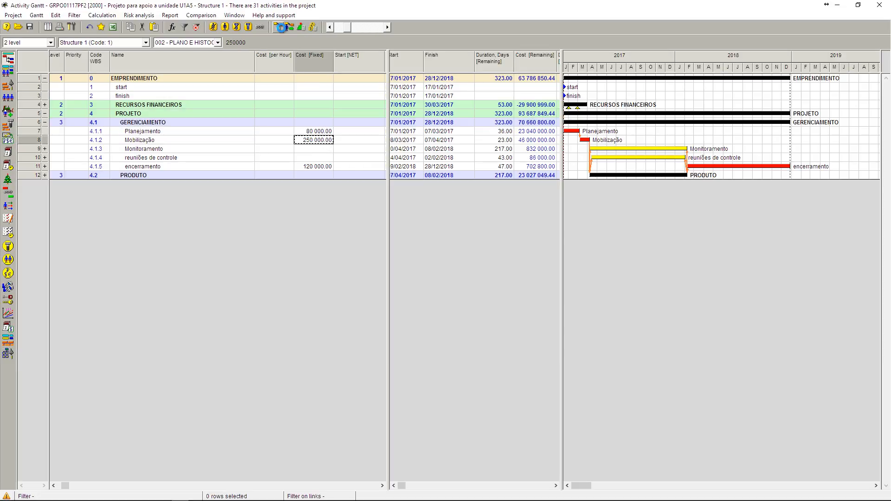
key(Return)
click(313, 27)
click(477, 448)
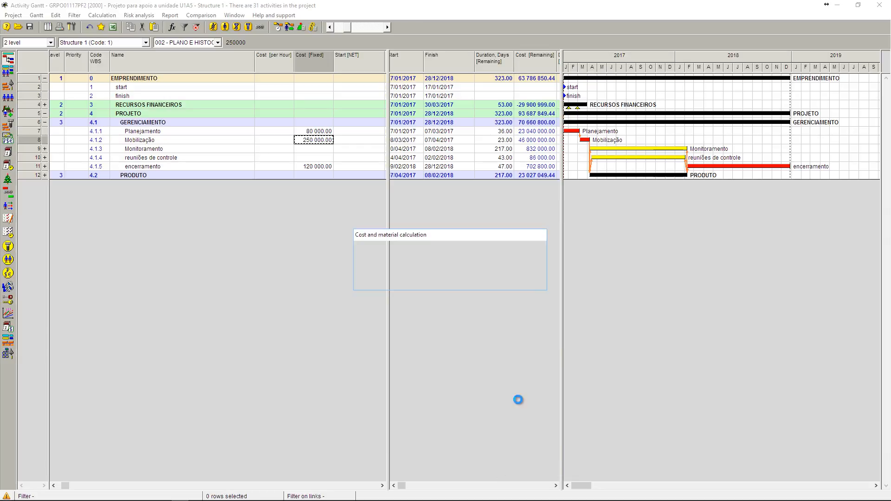
Check the remaining costs of Planejamento and Mobilização and the team assignments under Monitoramento
click(550, 133)
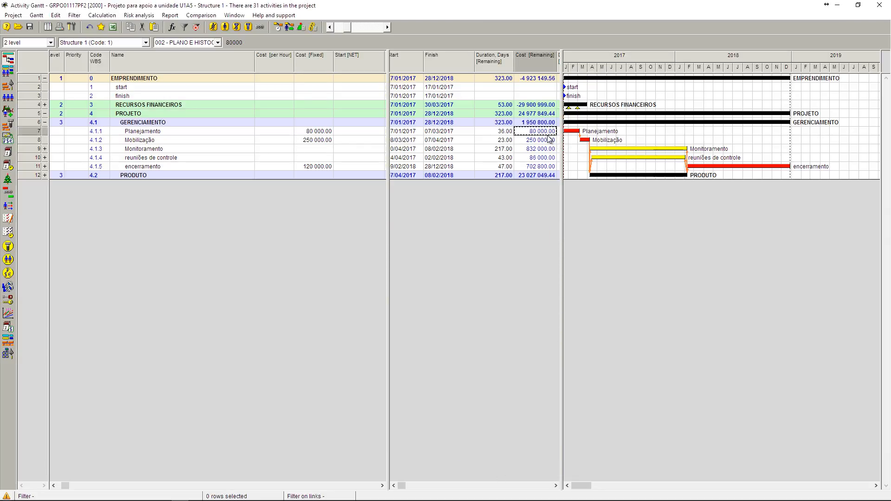
click(548, 141)
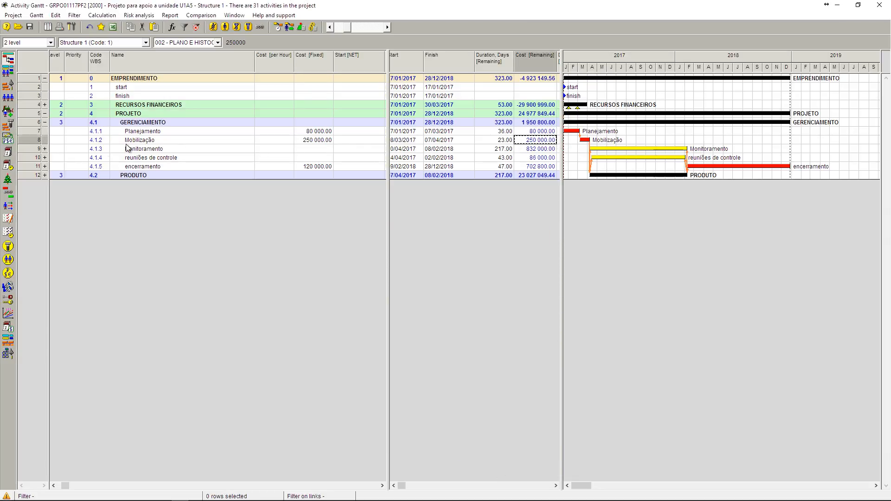
click(45, 149)
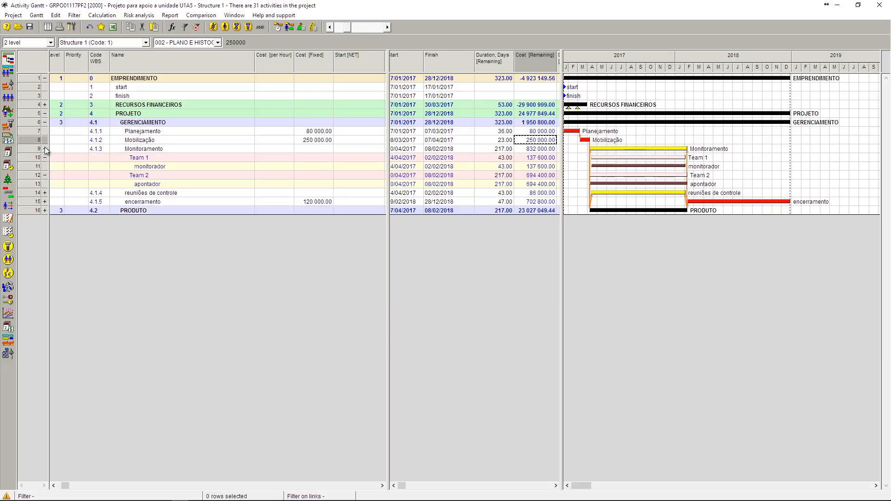
click(45, 149)
Compare Monitoramento's remaining duration with that of the PRODUTO phase and check Monitoramento's remaining cost
click(160, 151)
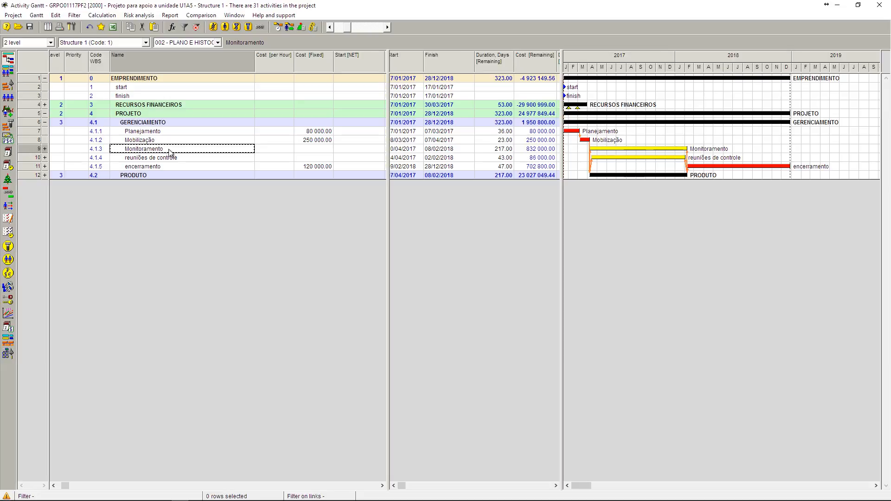
click(496, 149)
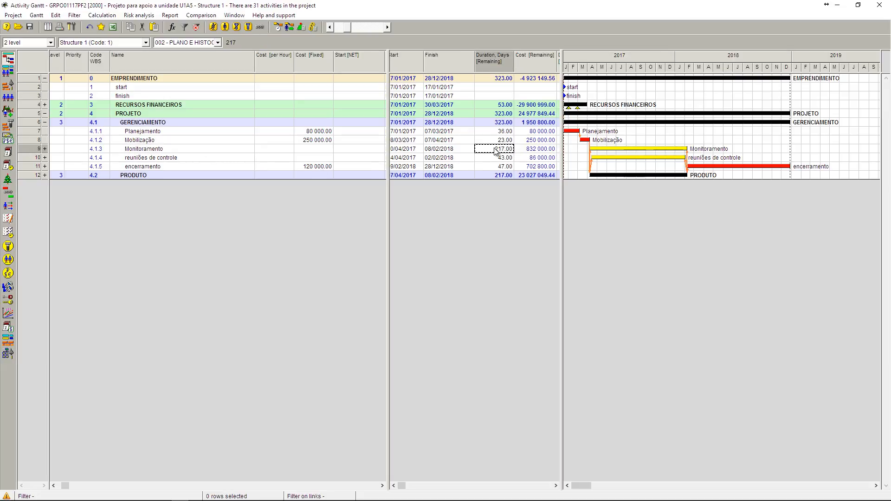
click(533, 152)
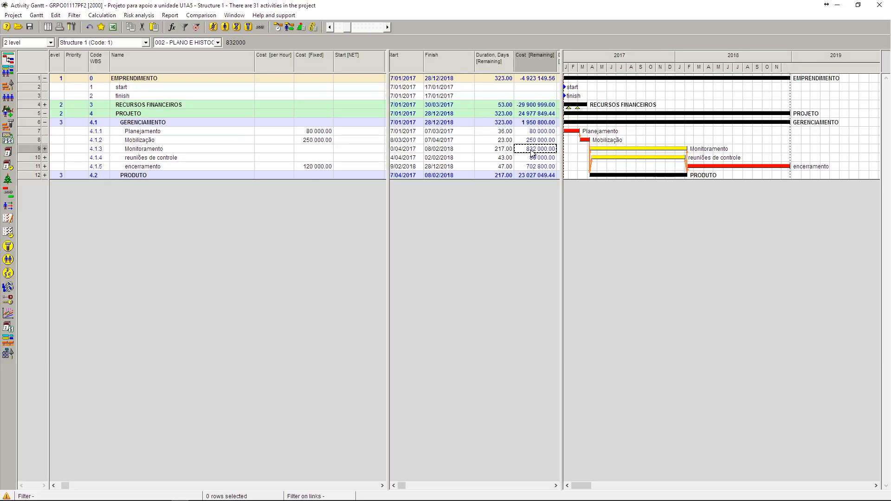
click(500, 151)
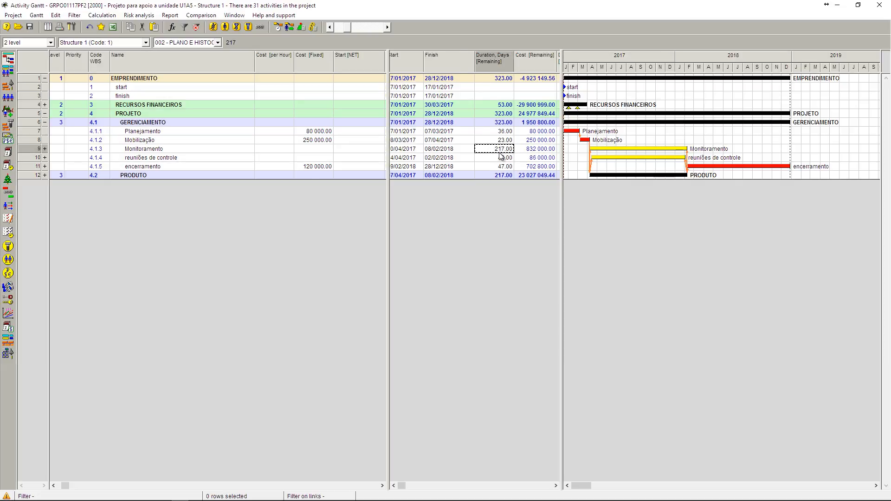
click(503, 174)
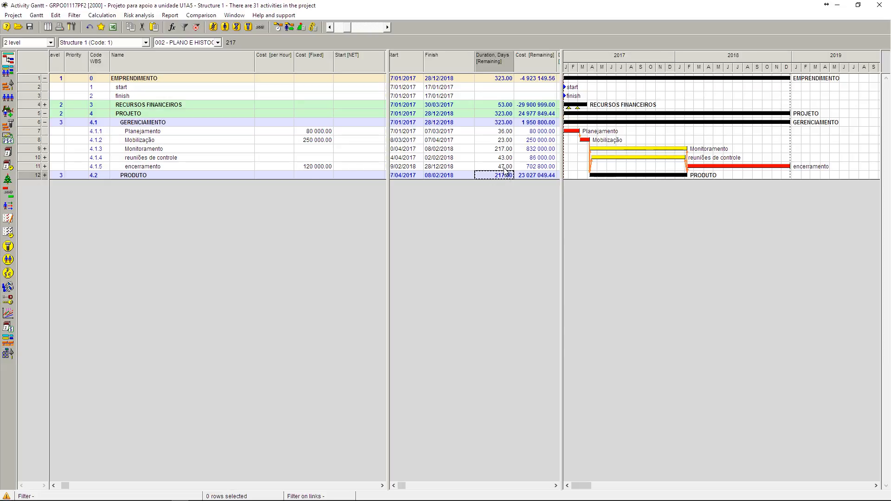
click(505, 149)
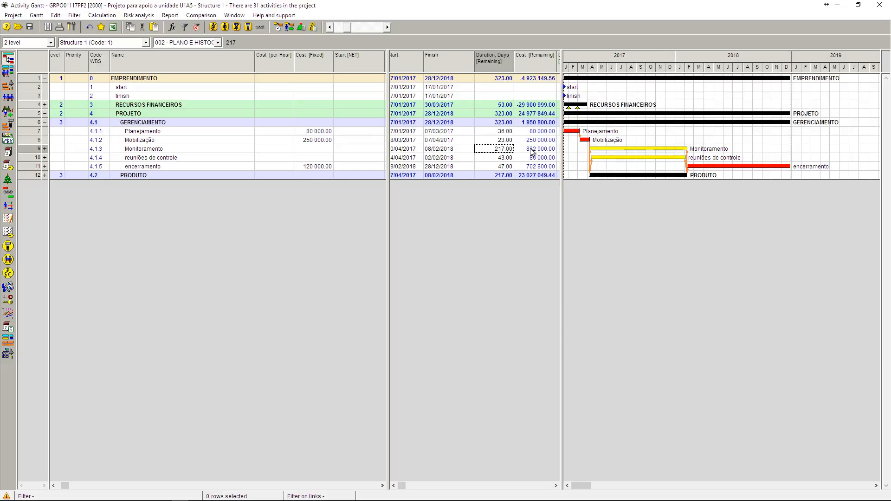
click(532, 151)
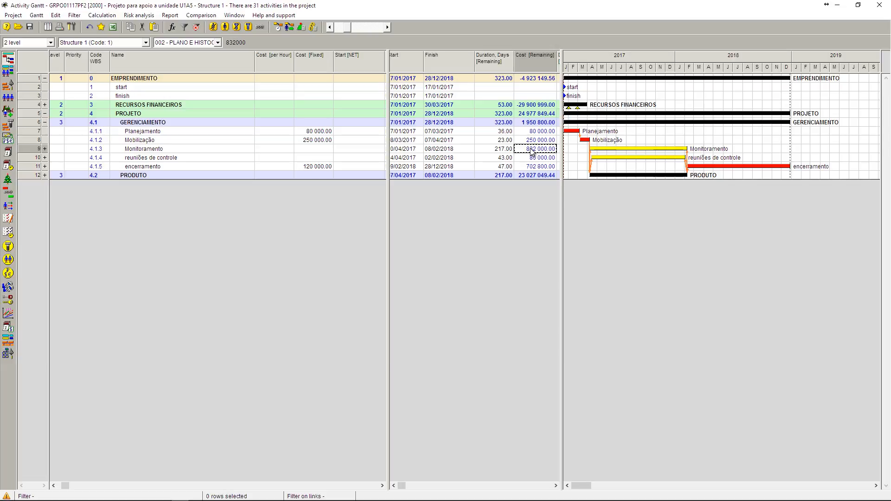
Compare the remaining duration of reuniões de controle with the PRODUTO phase and check the activity's remaining cost
click(142, 160)
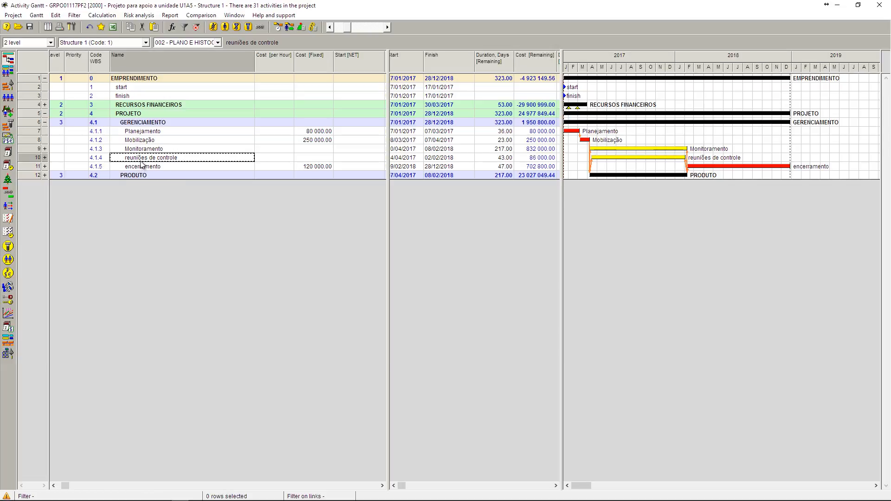
click(542, 159)
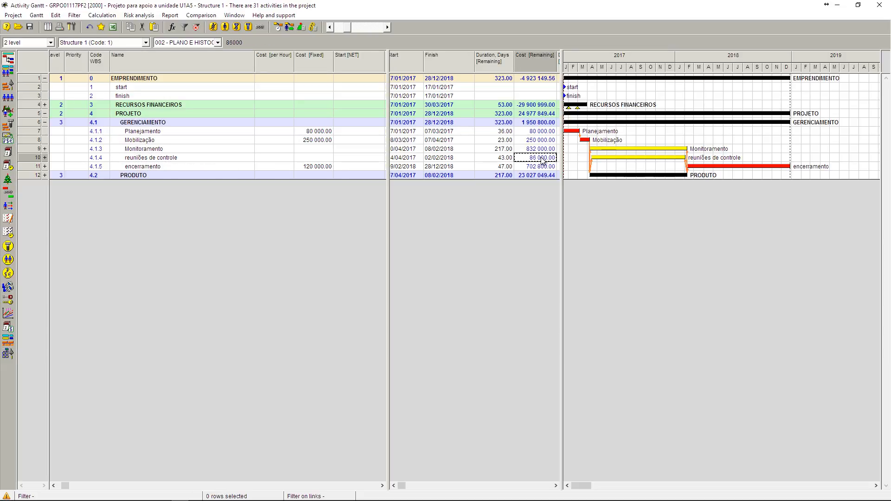
click(505, 159)
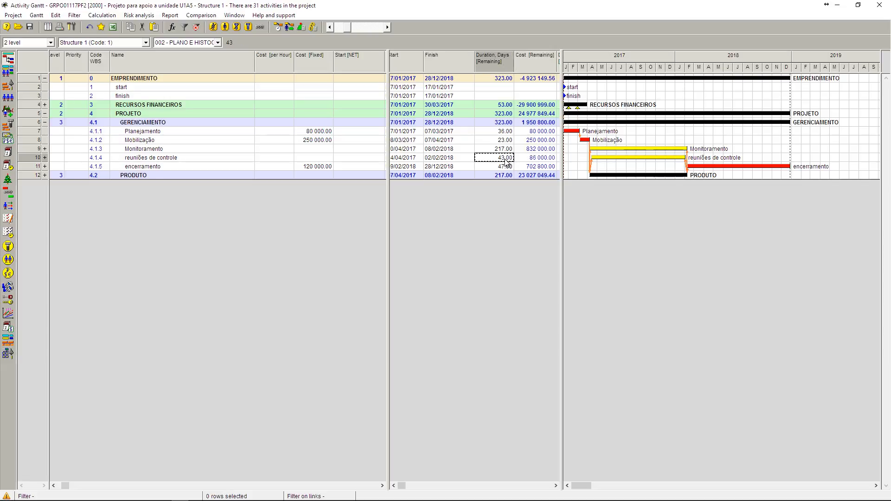
click(506, 176)
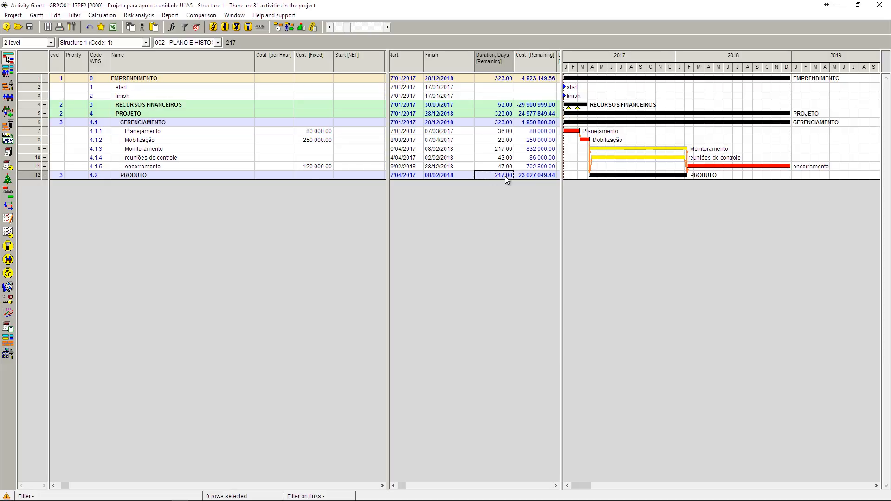
click(498, 159)
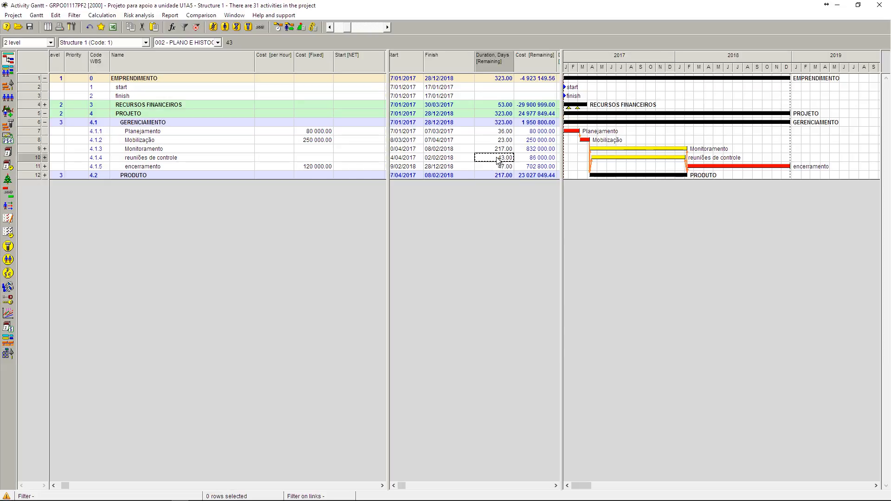
click(530, 160)
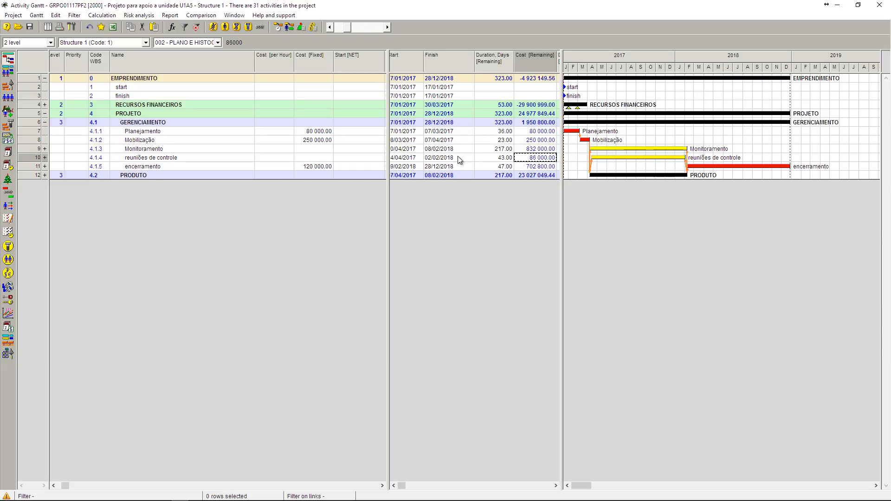
Delete the apontador, controlador, monitorador and planejador assignments from the encerramento activity
click(44, 167)
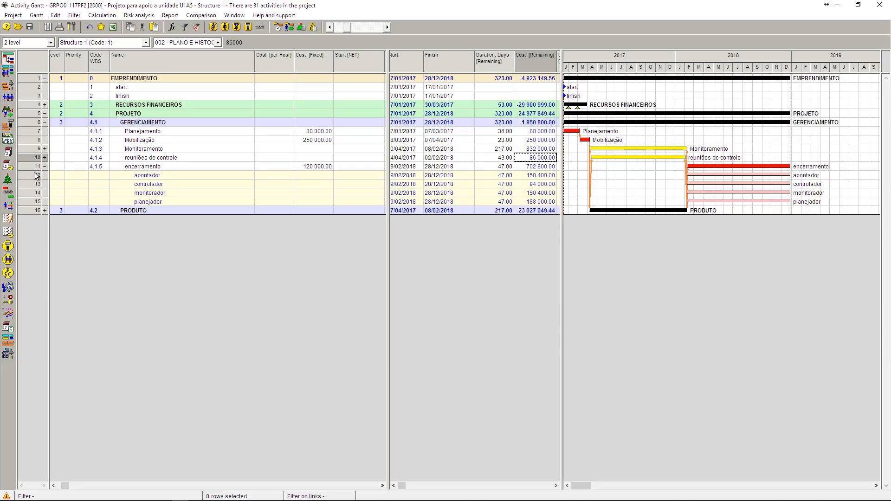
click(33, 175)
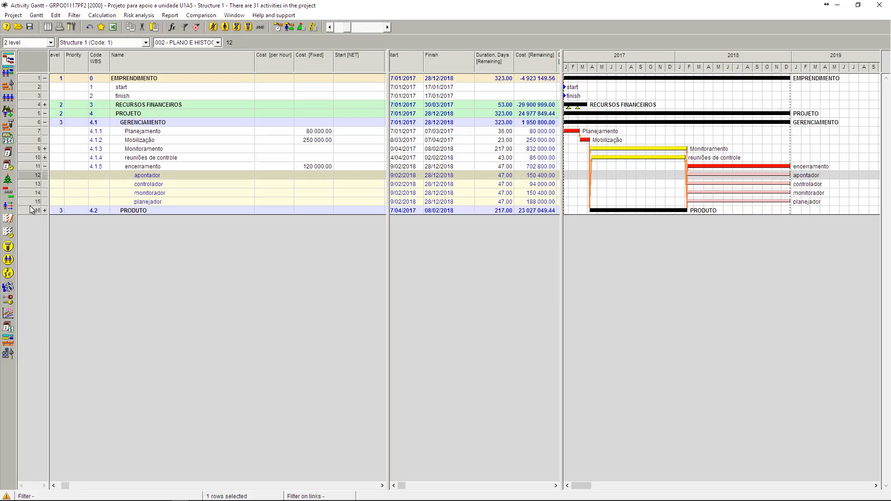
shift+click(29, 205)
right_click(29, 201)
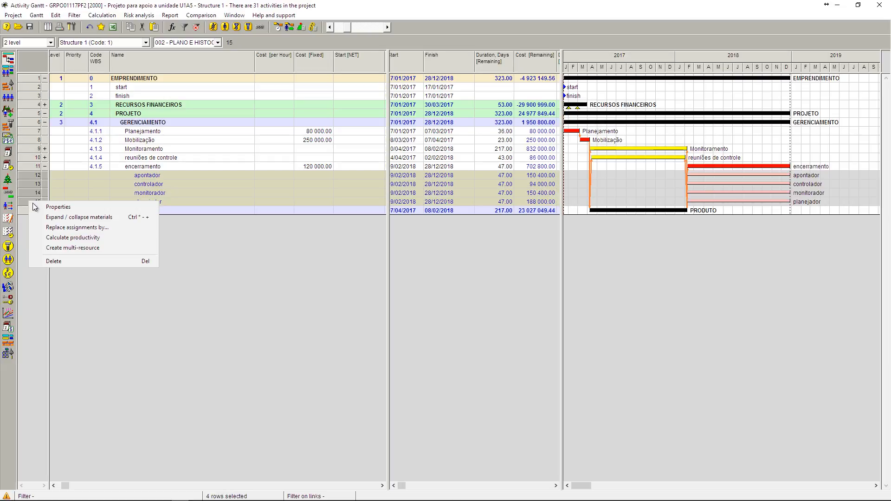
click(62, 258)
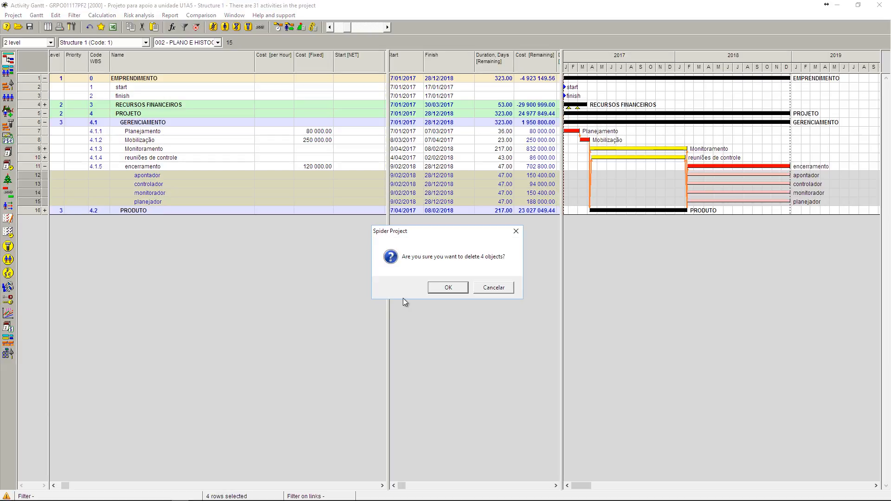
click(439, 288)
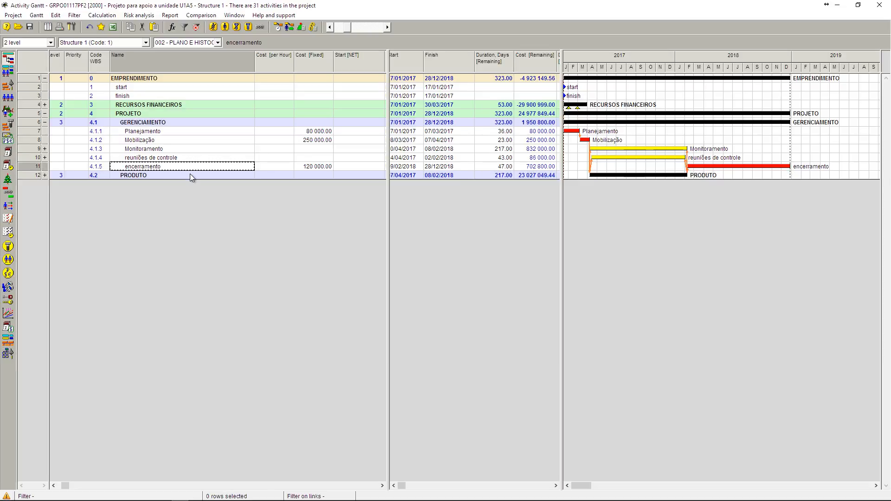
Recalculate the project's costs with encerramento's fixed cost and check the remaining costs of Planejamento, Mobilização and encerramento
click(309, 168)
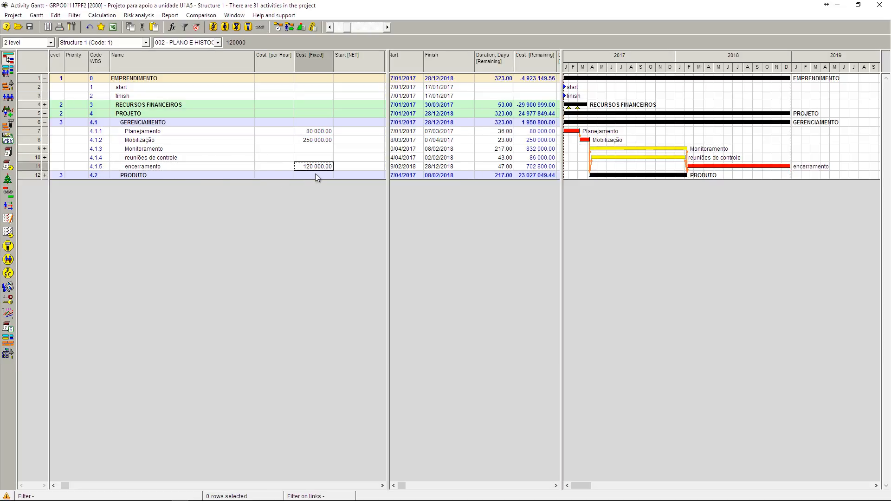
click(313, 27)
click(553, 133)
click(549, 141)
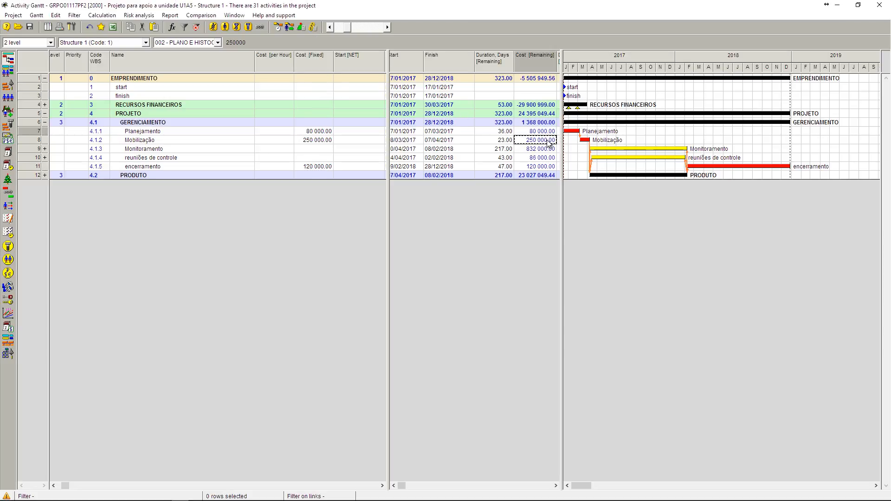
click(547, 168)
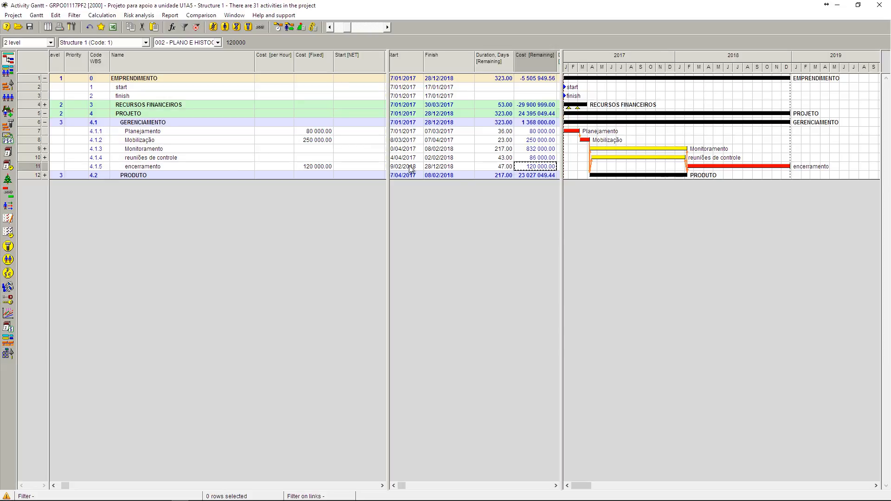
Review PROJETO's remaining cost, compare Monitoramento's remaining duration with PRODUTO's, and sum the remaining costs of Monitoramento and reuniões de controle
click(130, 151)
click(131, 159)
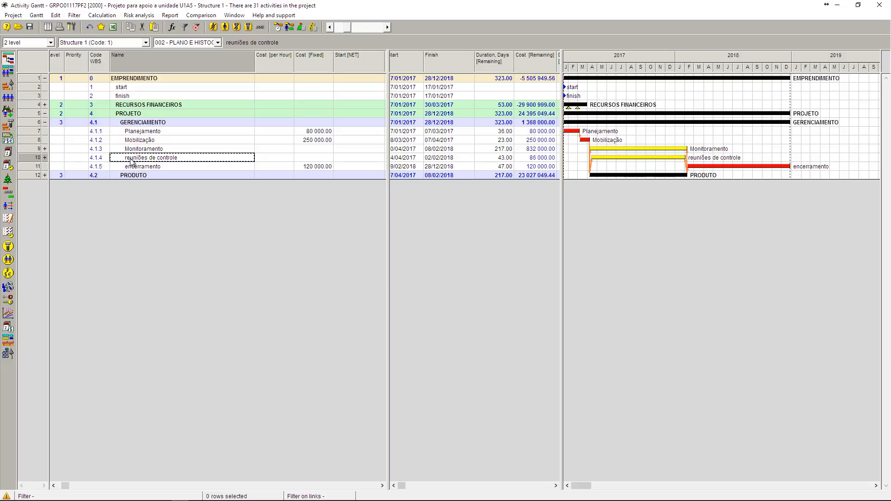
click(135, 175)
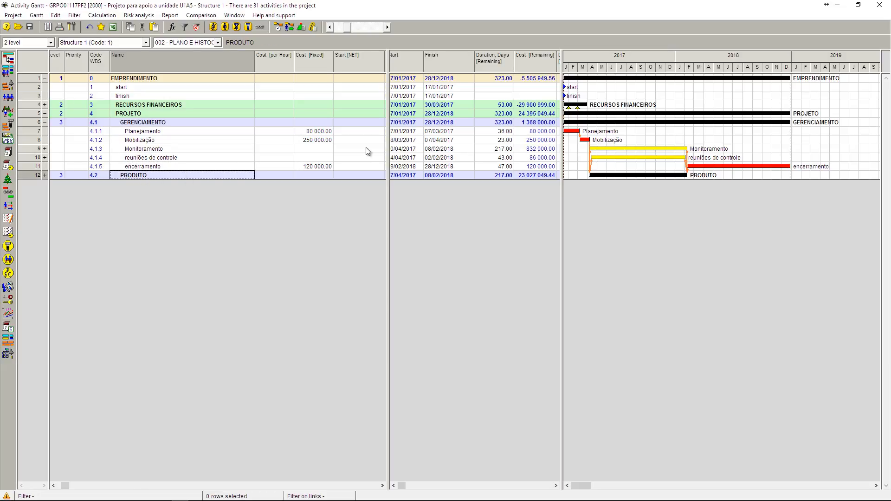
click(530, 115)
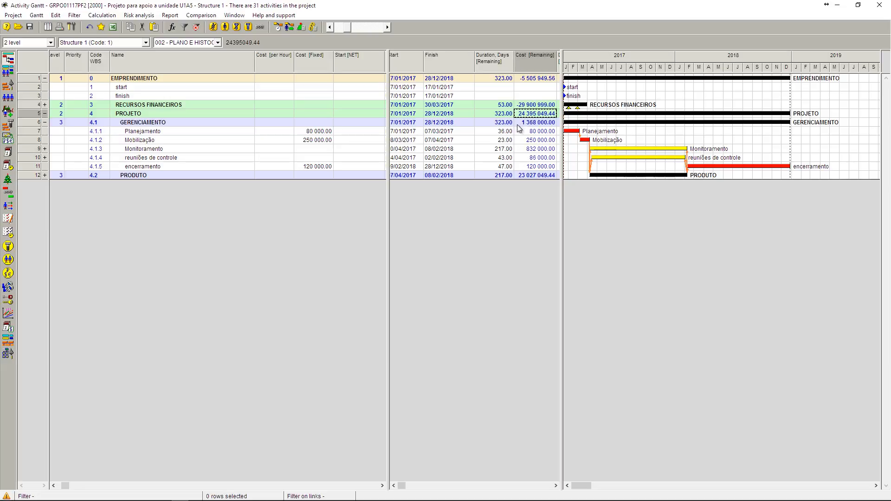
click(494, 176)
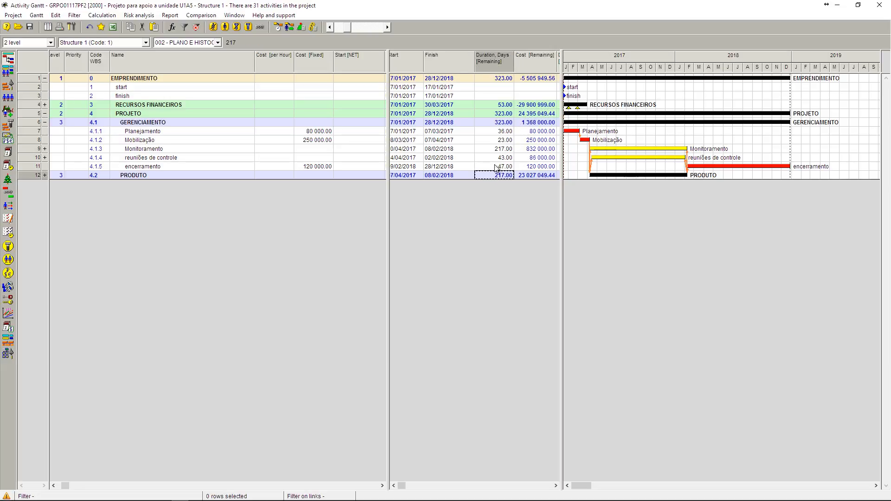
click(508, 151)
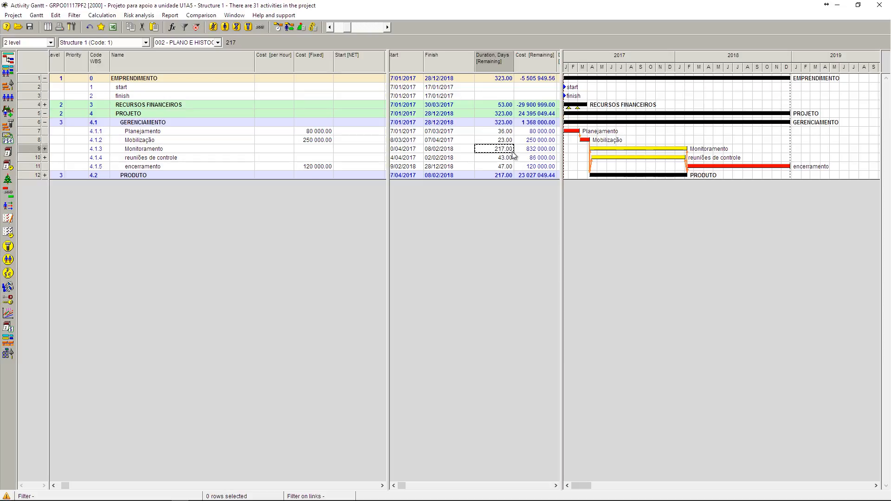
drag(531, 149, 532, 159)
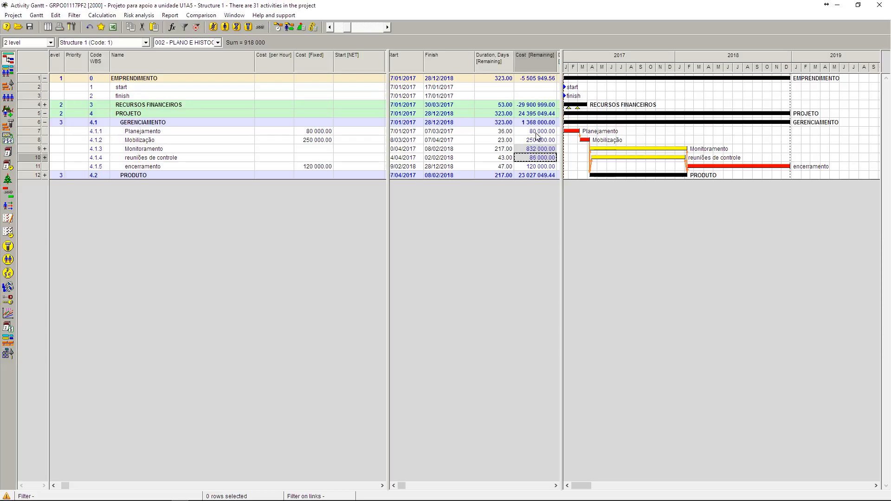
Examine the fixed costs of the Impostos activities under RECURSOS FINANCEIROS and check EMPRENDIMENTO's remaining cost
click(533, 106)
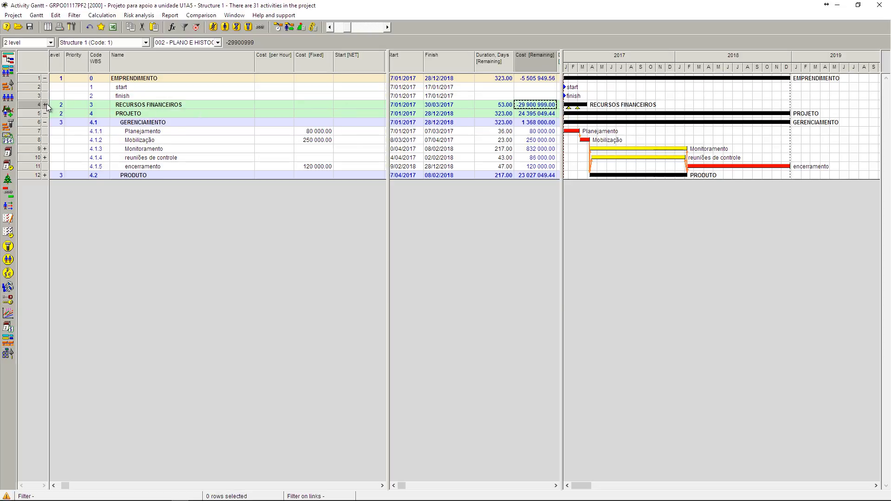
click(45, 105)
click(312, 123)
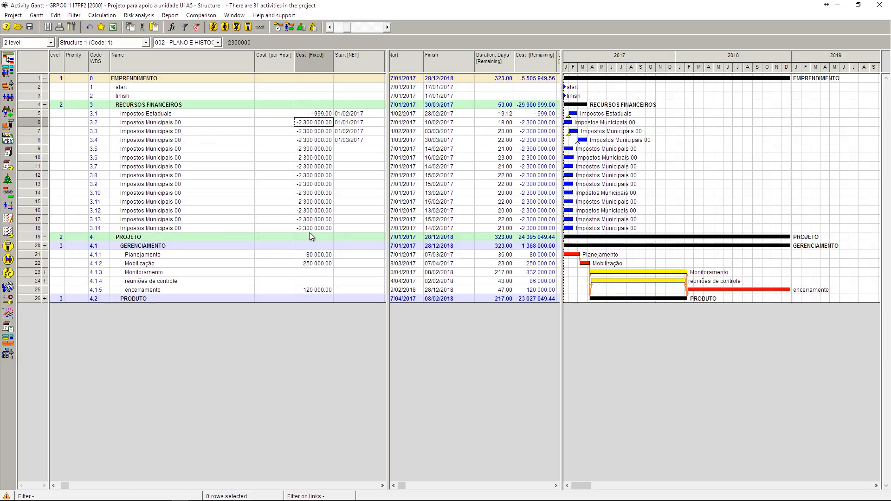
shift+click(310, 231)
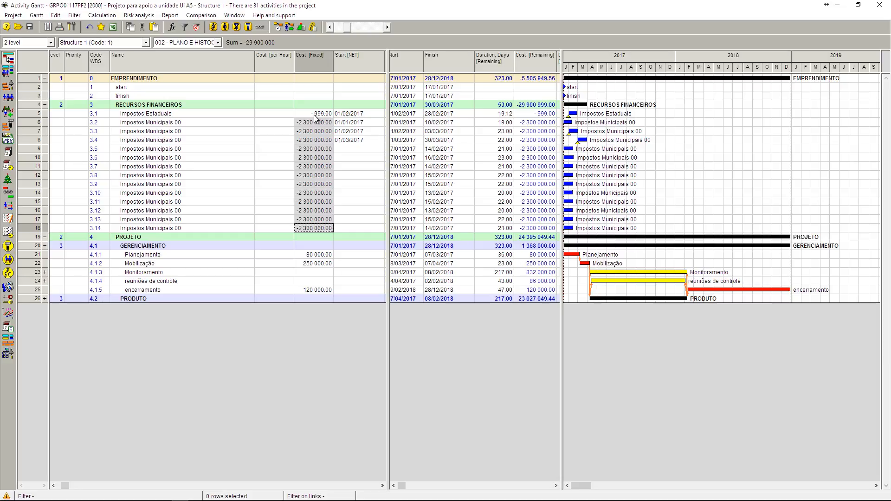
click(314, 116)
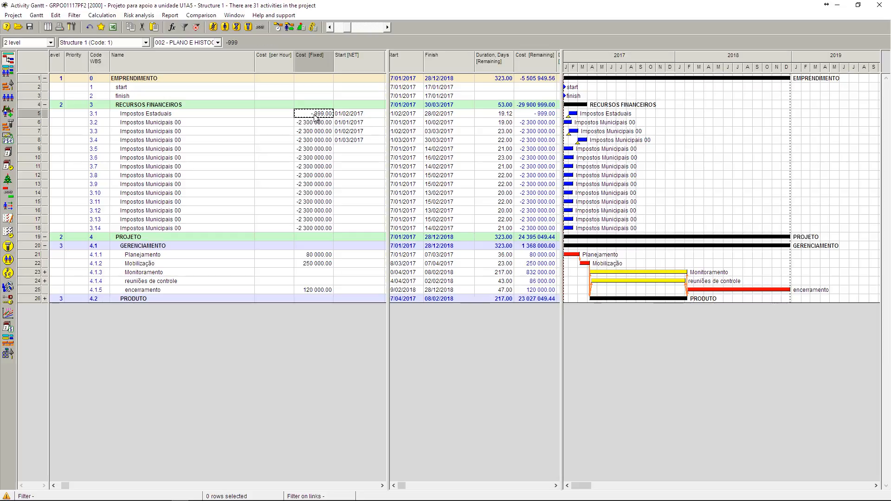
click(45, 105)
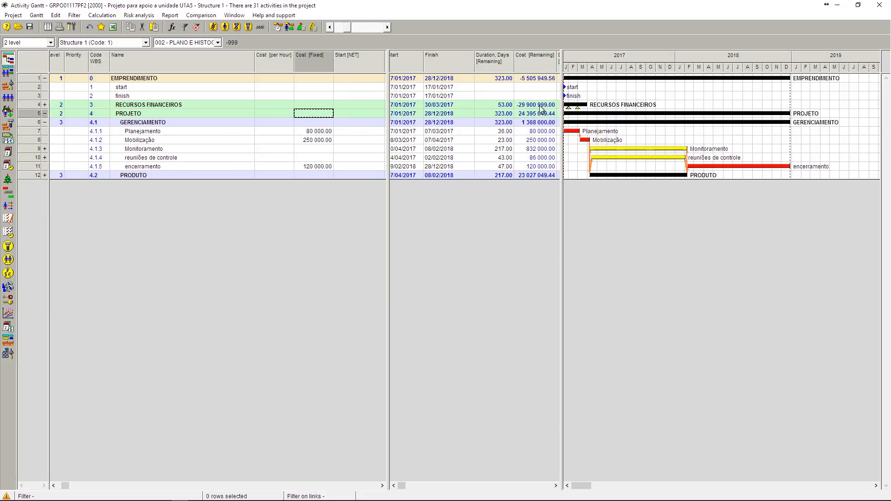
click(536, 79)
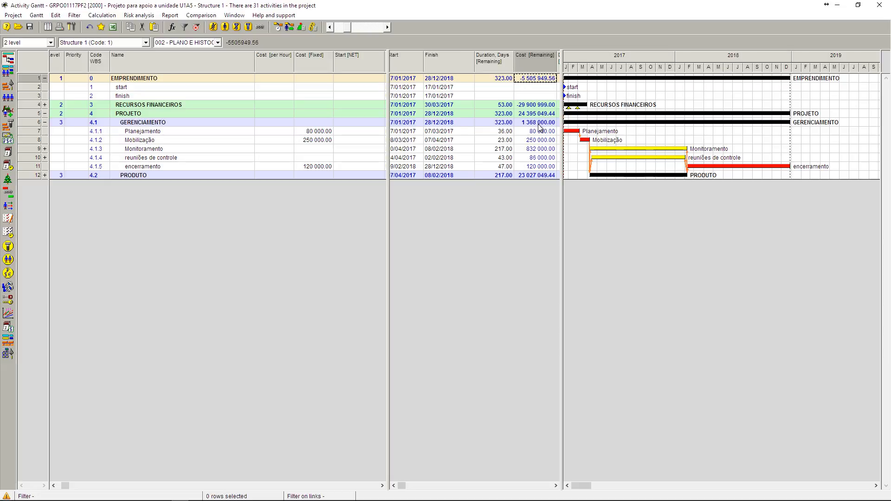
Expand PRODUTO and delete the Resource A and Resource B assignments from Reforma da Policlínica de Itaípu
click(45, 175)
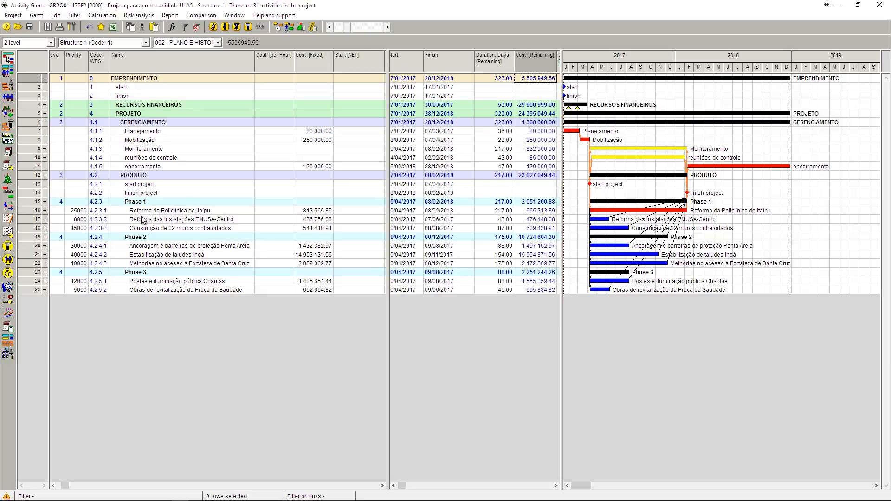
click(45, 210)
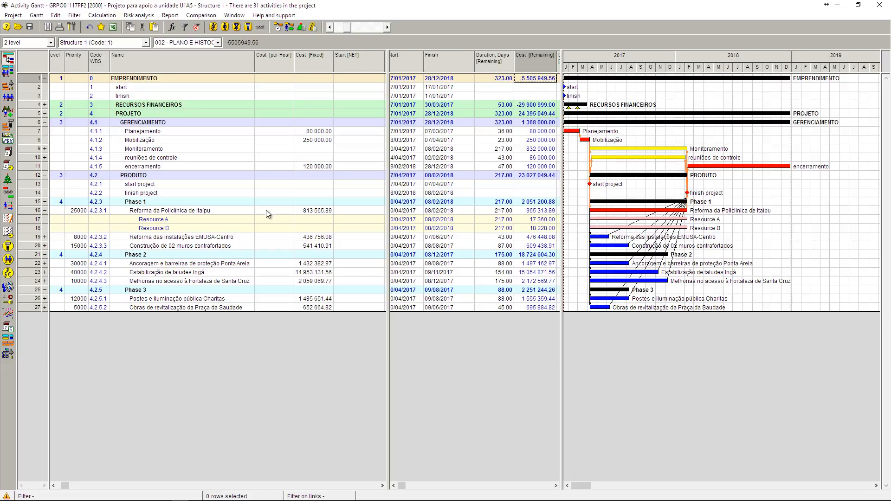
click(322, 211)
click(322, 237)
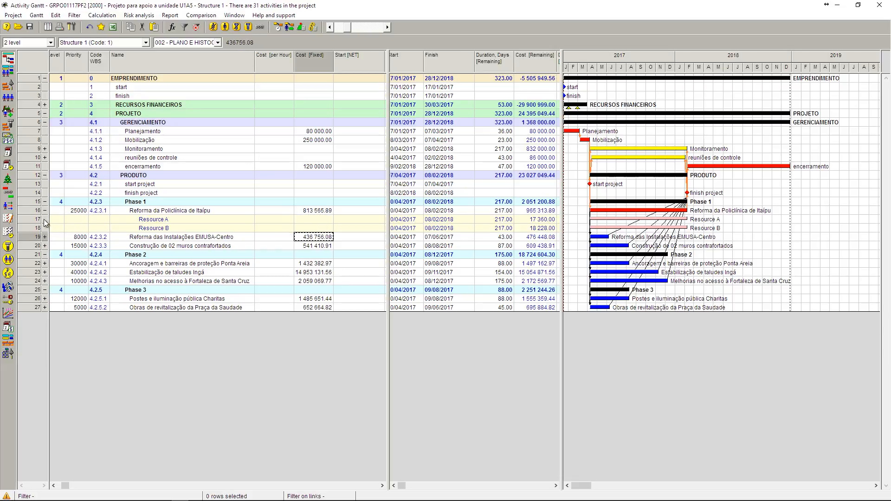
drag(36, 220, 36, 228)
right_click(37, 228)
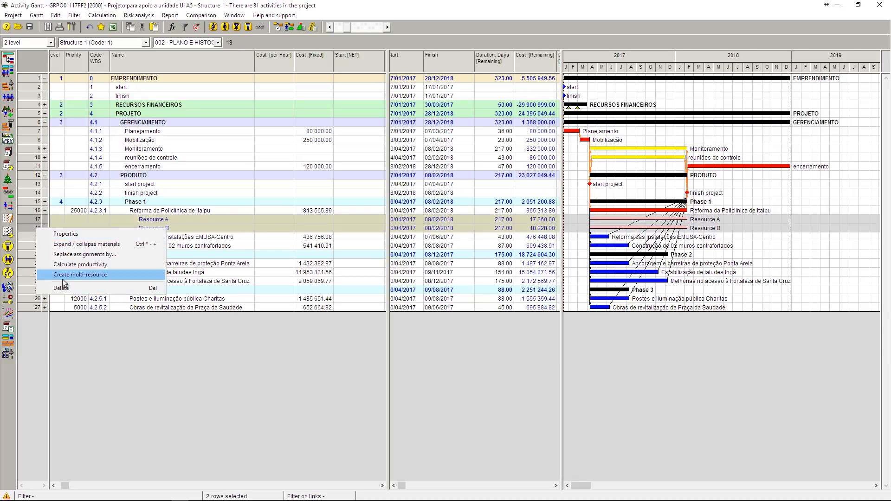
click(69, 289)
click(448, 288)
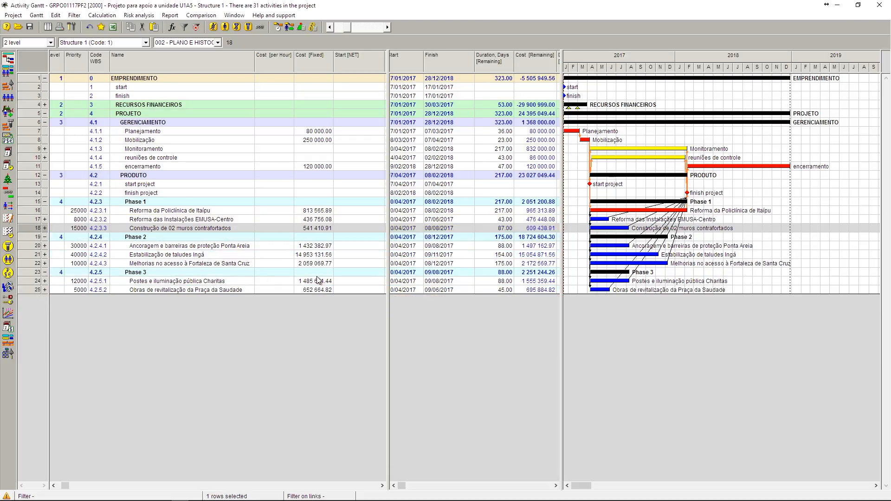
Delete the Resource A and Resource B assignments from Construção de 02 muros contrafortados
click(44, 229)
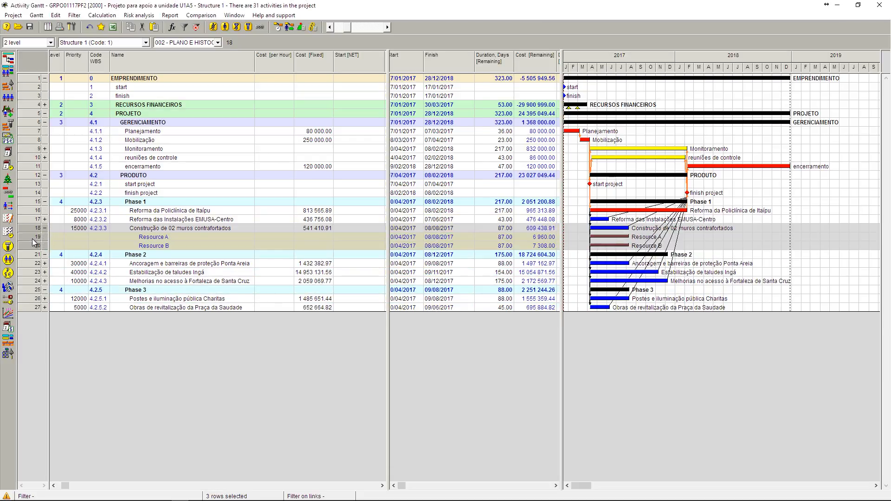
drag(34, 237, 33, 245)
right_click(34, 248)
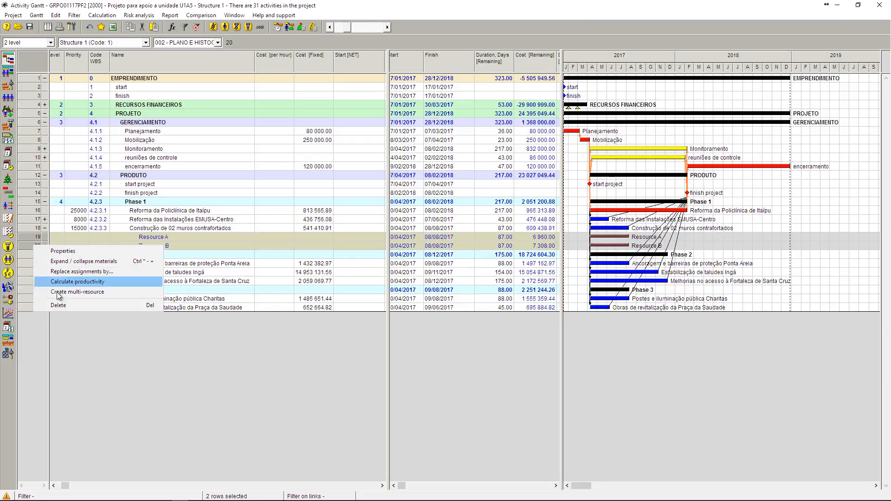
click(68, 306)
click(448, 287)
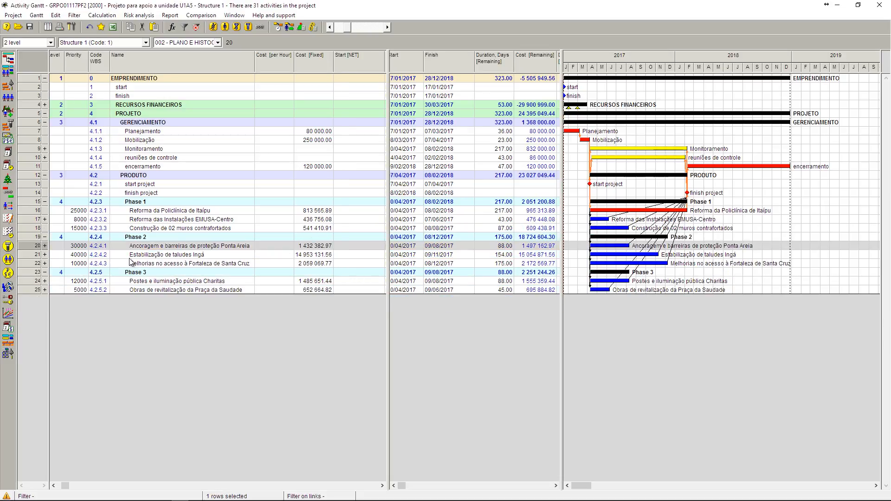
Delete all Resource A and Resource B assignments from the activities of Phase 2 and Phase 3 together
click(45, 254)
click(45, 272)
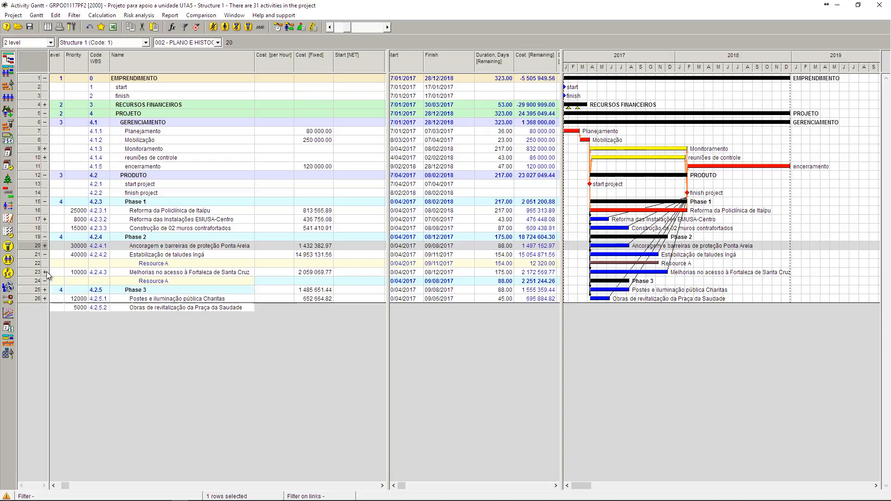
click(45, 246)
click(44, 316)
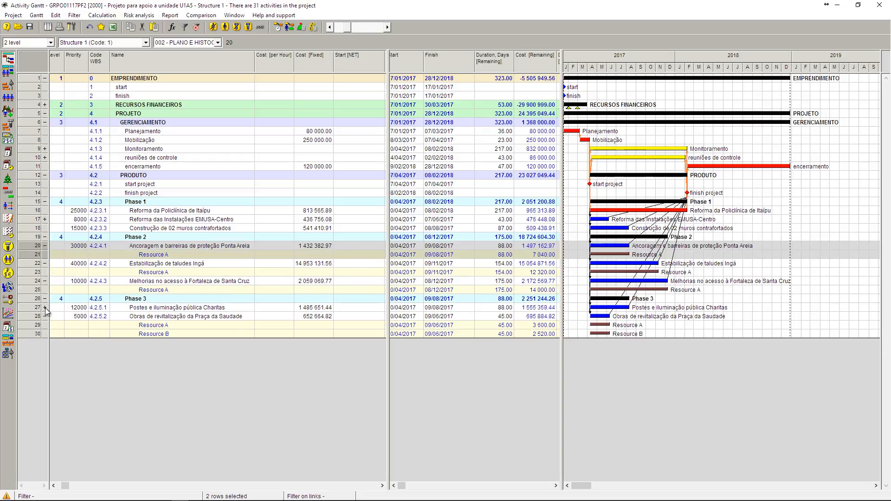
click(45, 307)
click(26, 352)
shift+click(32, 255)
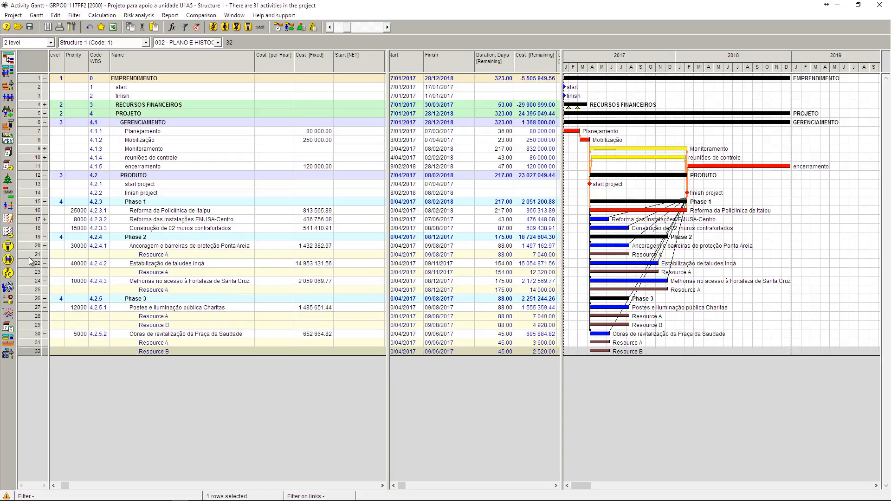
right_click(29, 257)
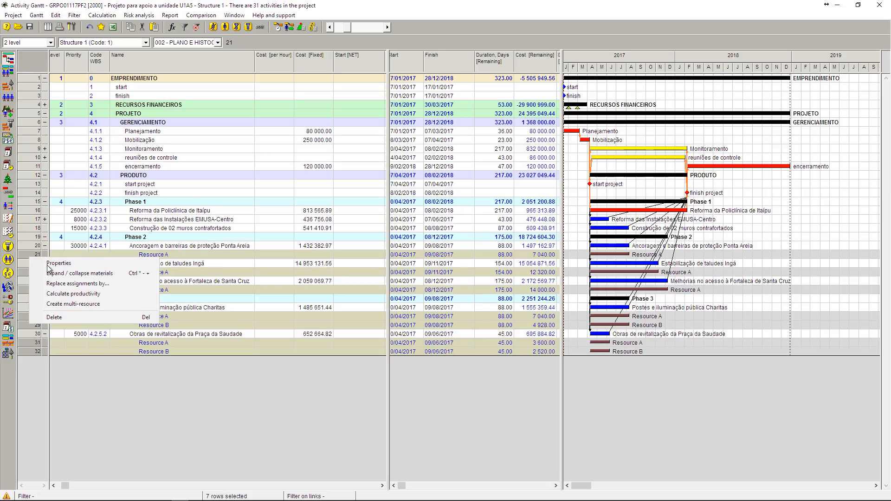
click(68, 320)
click(441, 285)
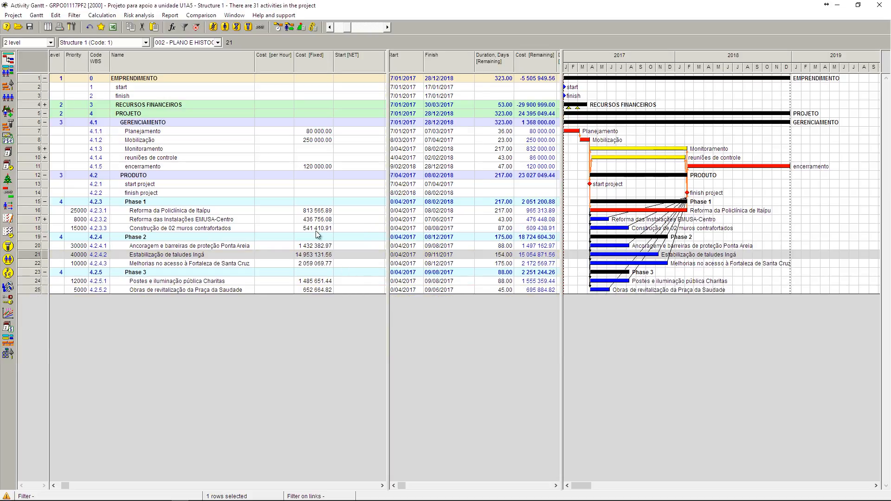
Recalculate the project's costs and check the remaining costs of PRODUTO, Reforma da Policlínica de Itaípu and Reforma das Instalações EMUSA-Centro
click(313, 27)
click(478, 450)
click(527, 177)
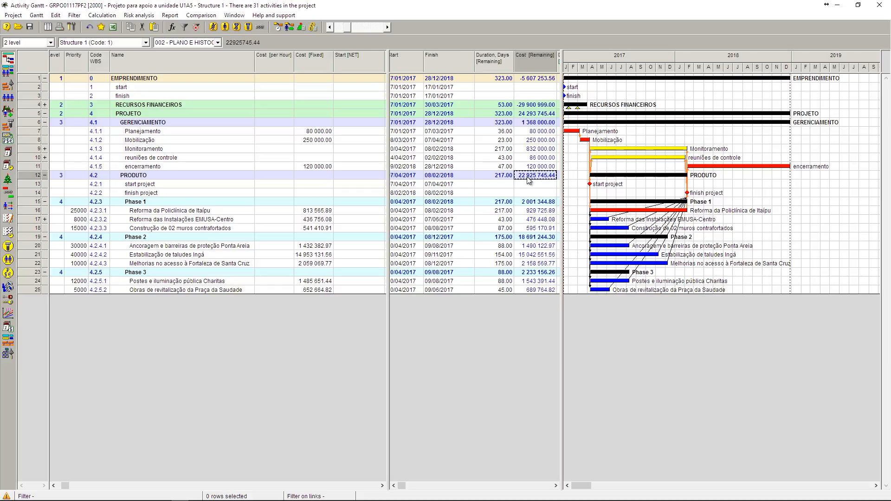
click(528, 210)
click(531, 219)
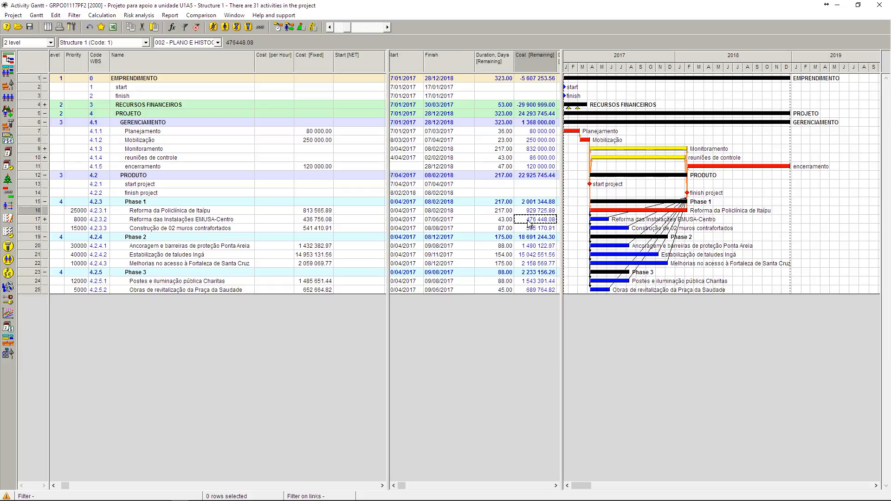
Check the remaining costs of Phase 1, PRODUTO, GERENCIAMENTO and PROJETO
click(532, 202)
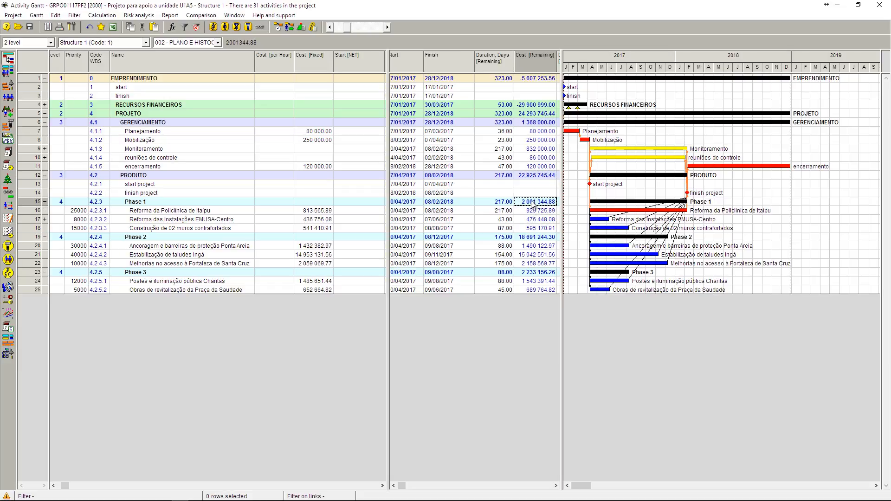
click(531, 174)
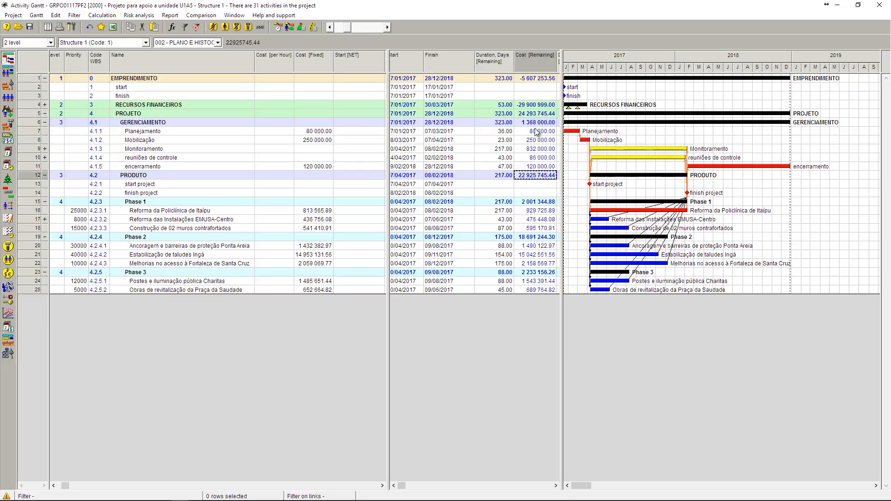
click(537, 123)
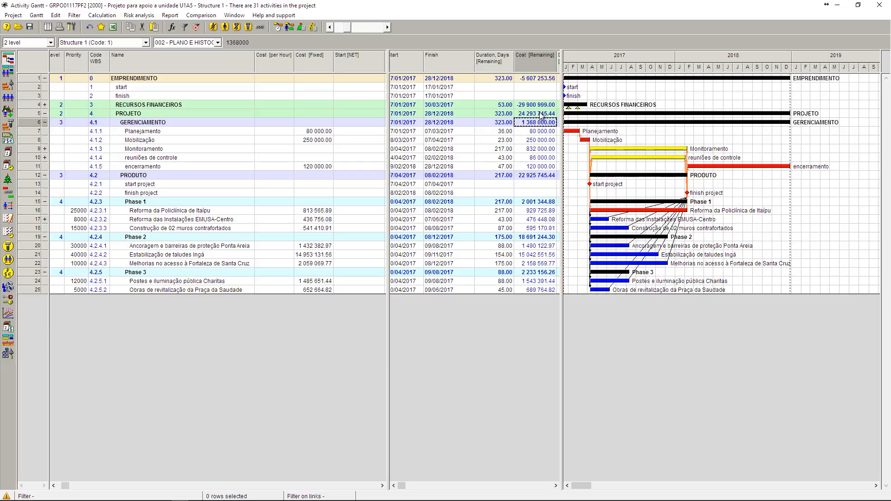
click(542, 116)
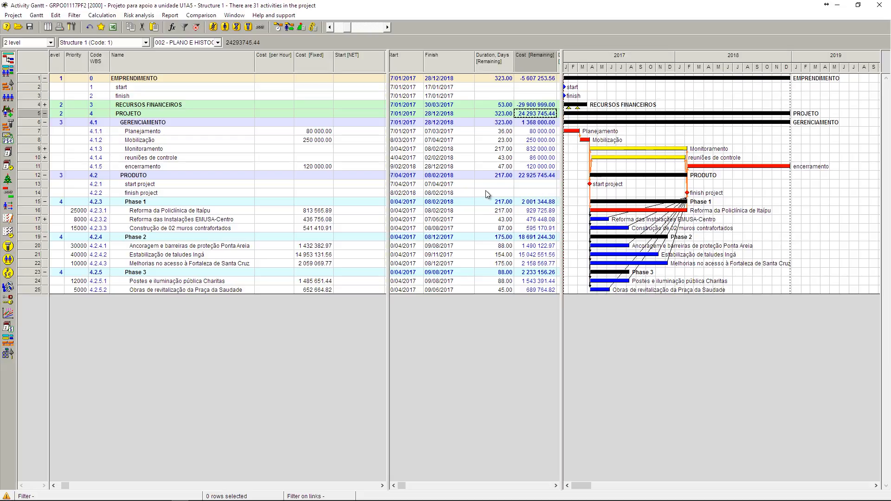
Review the three PRODUTO phases with their activities and the priorities assigned to those activities
click(145, 204)
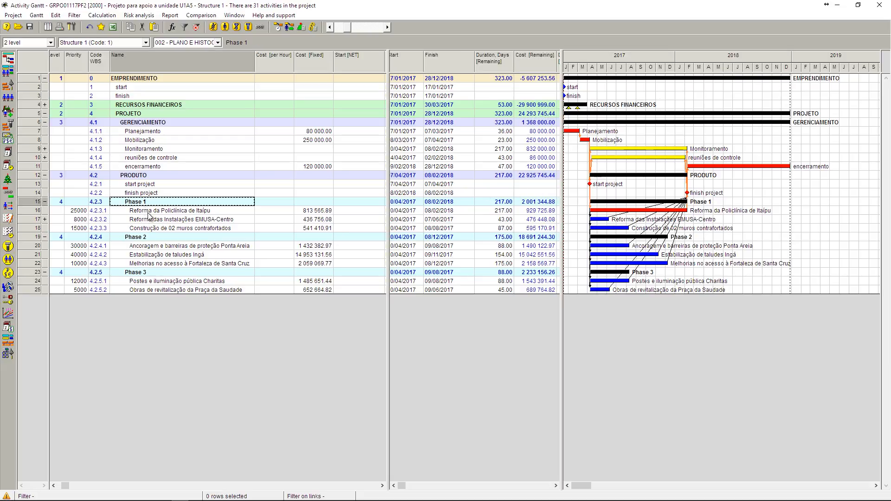
click(154, 236)
click(158, 271)
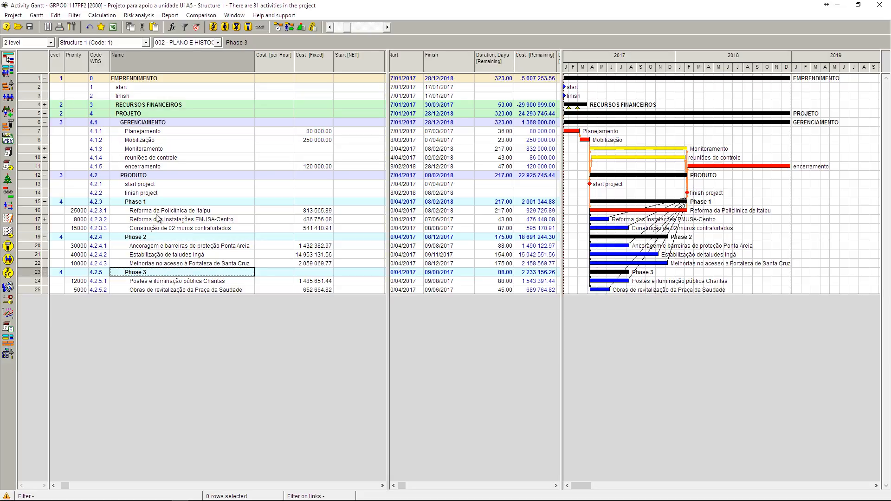
drag(159, 212, 171, 292)
click(169, 281)
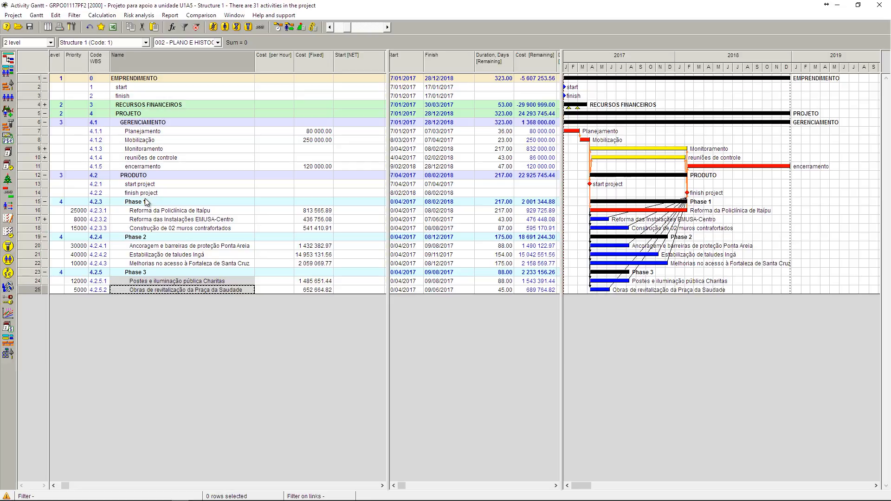
click(88, 211)
shift+click(81, 291)
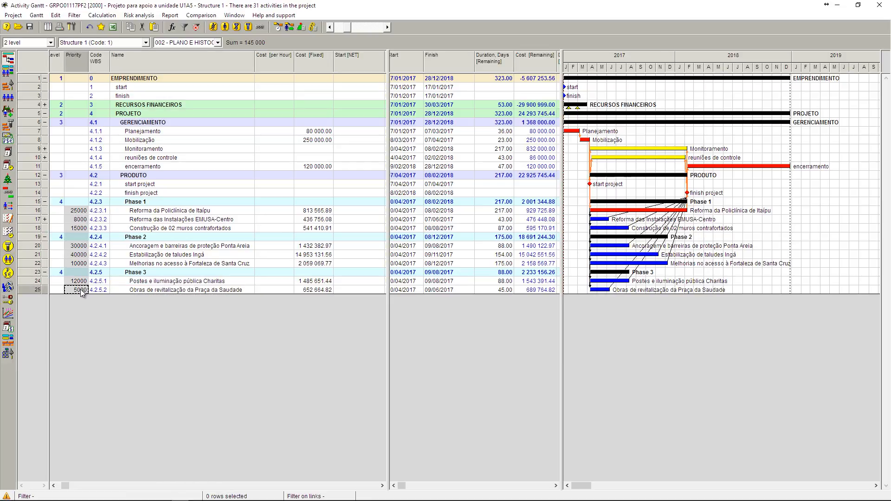
click(170, 202)
click(169, 236)
click(173, 273)
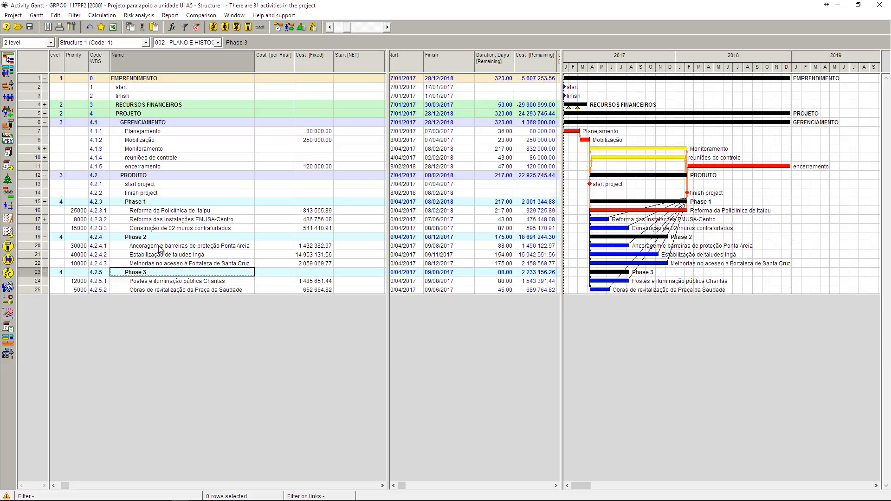
Expand RECURSOS FINANCEIROS and set the NET start of activities 3.5, 3.6 and 3.7 to 01/04/2017, 01/05/2017 and 01/06/2017
click(45, 104)
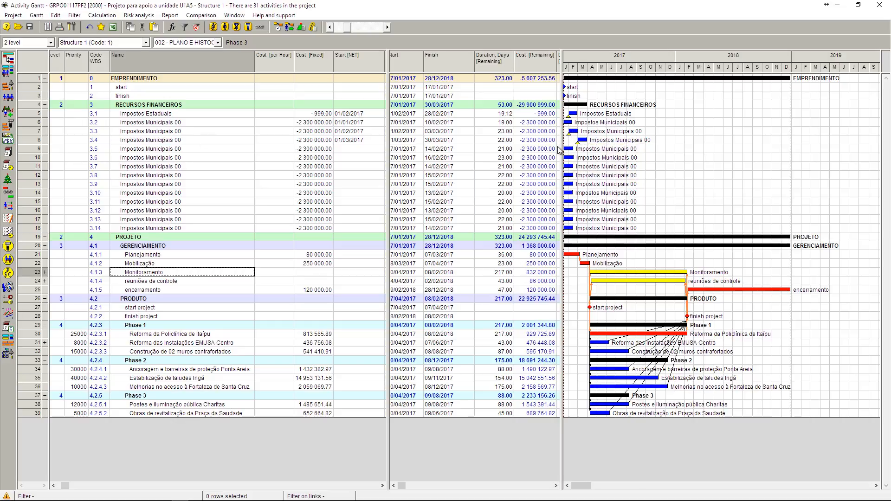
click(365, 150)
text(01/04/2017)
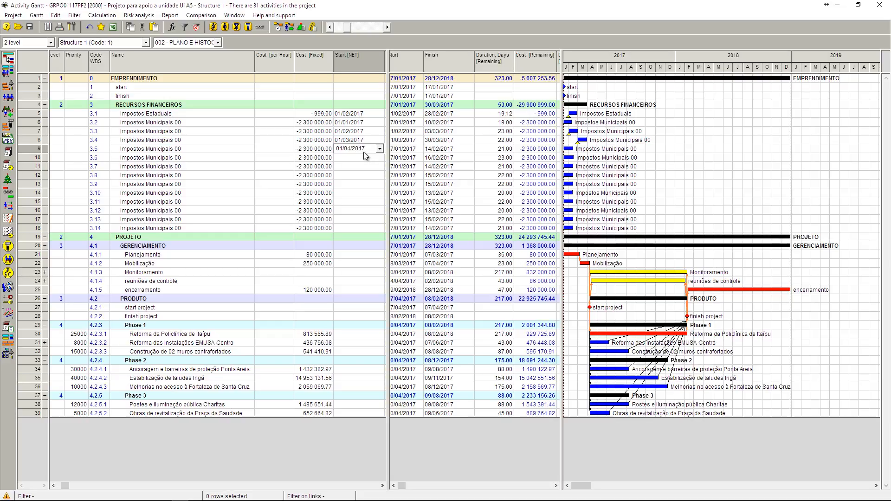
key(Return)
text(01/05/2017)
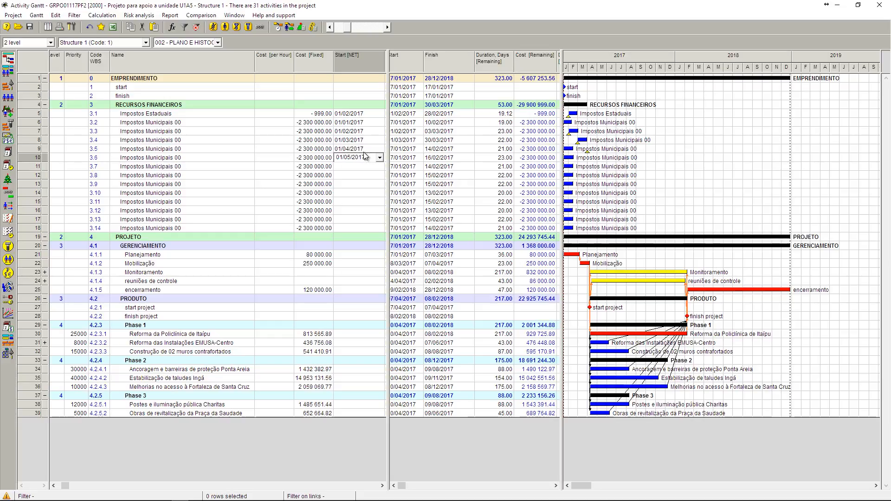
key(Return)
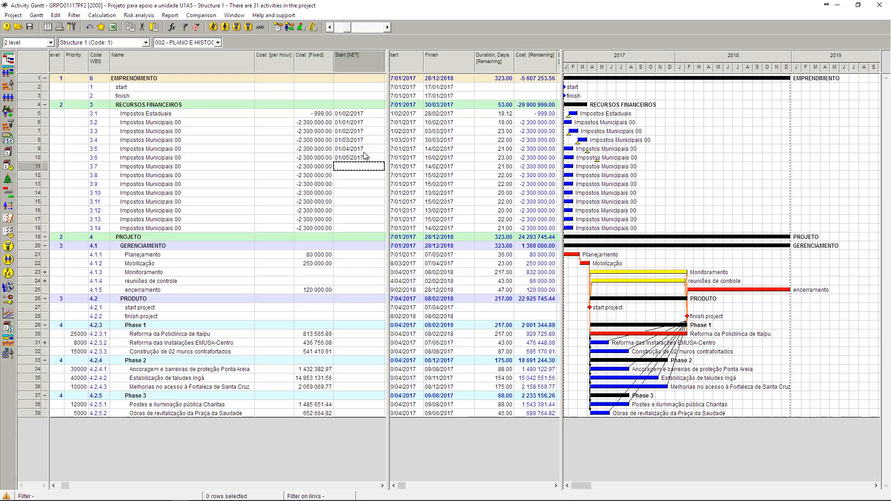
text(01/06/2017)
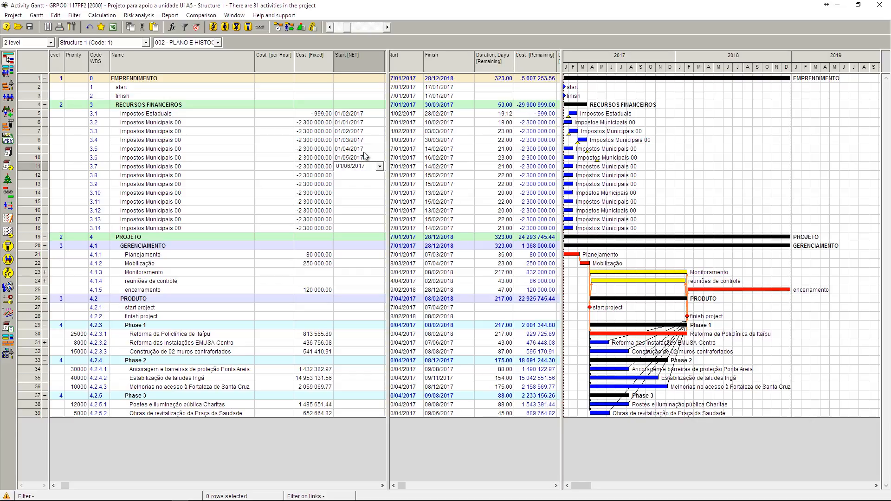
key(Return)
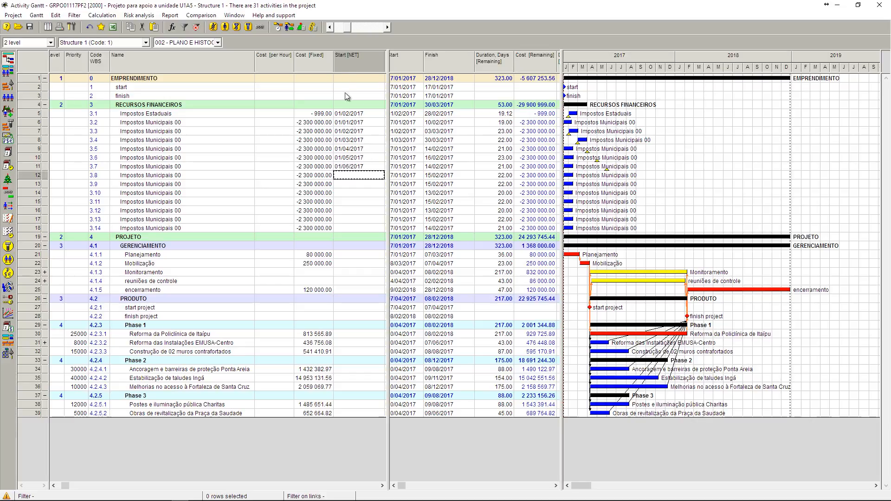
Reschedule all project activities forward with the existing scheduling options
click(278, 27)
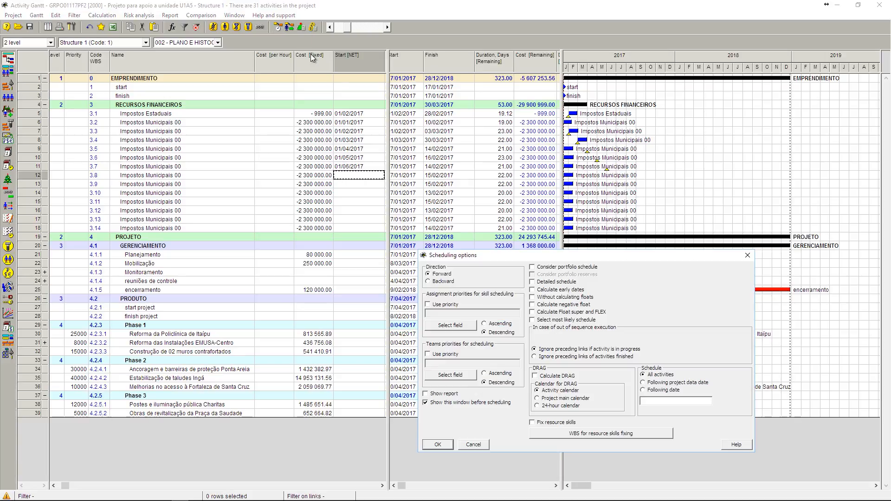
drag(583, 257, 290, 263)
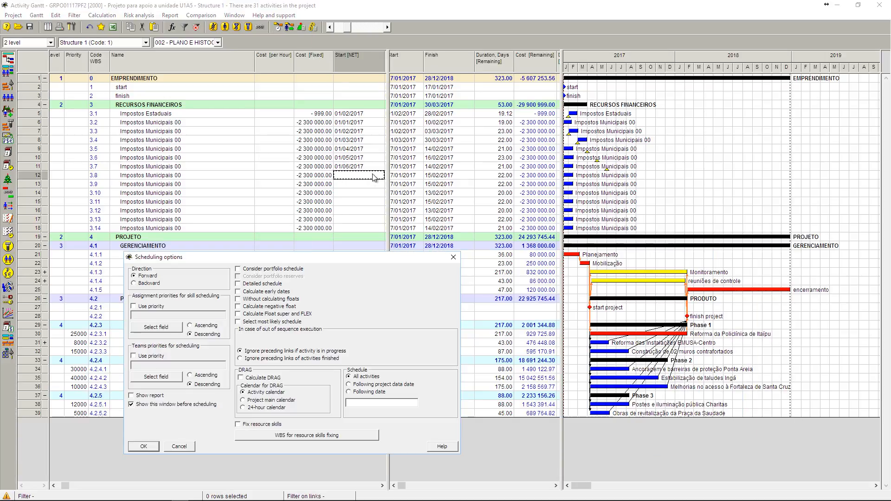
click(147, 444)
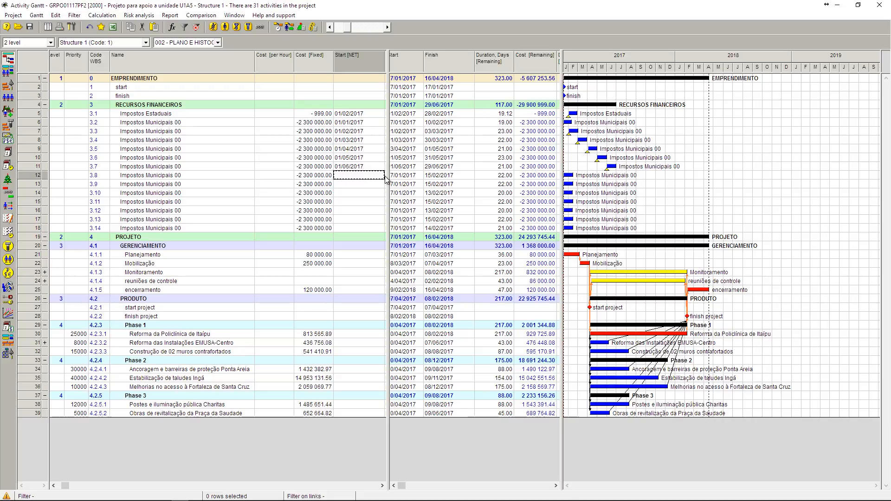
Set the NET start of activities 3.8 and 3.9 to 01/07/2017 and of 3.10 to 01/08/2017
text(01/07/2017)
key(Return)
text(01/07/)
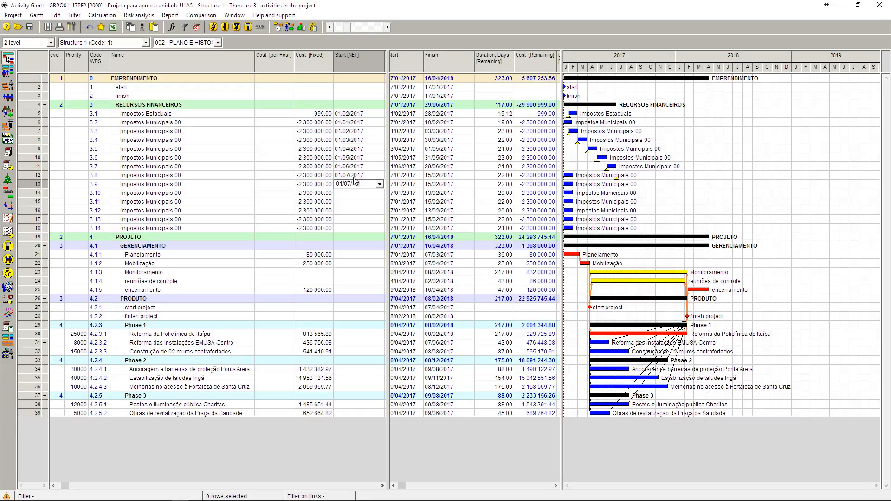
text(2017)
key(Return)
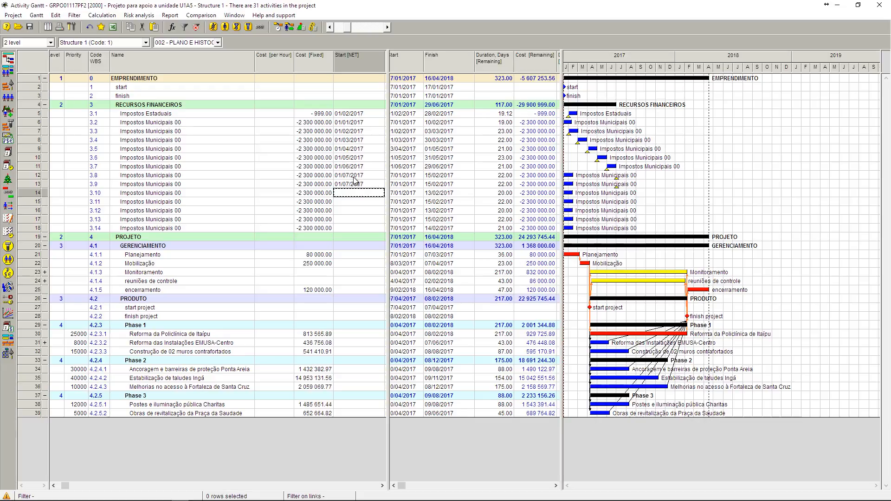
text(0)
key(BackSpace)
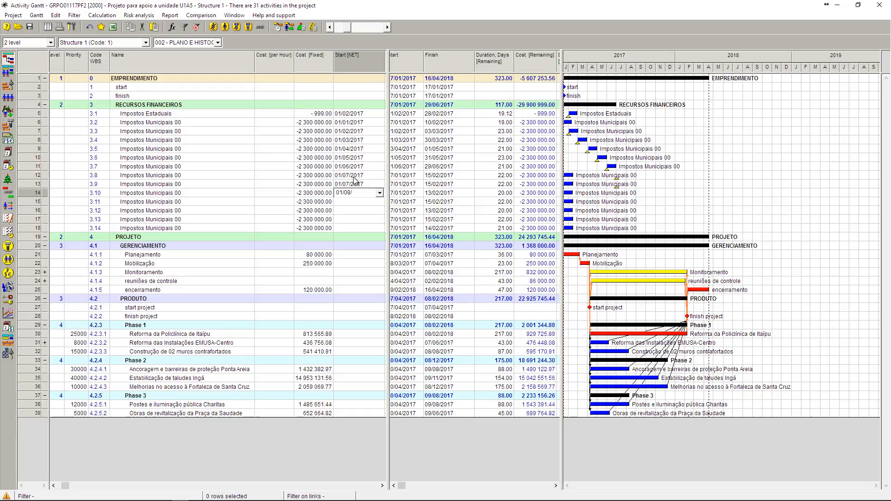
key(Return)
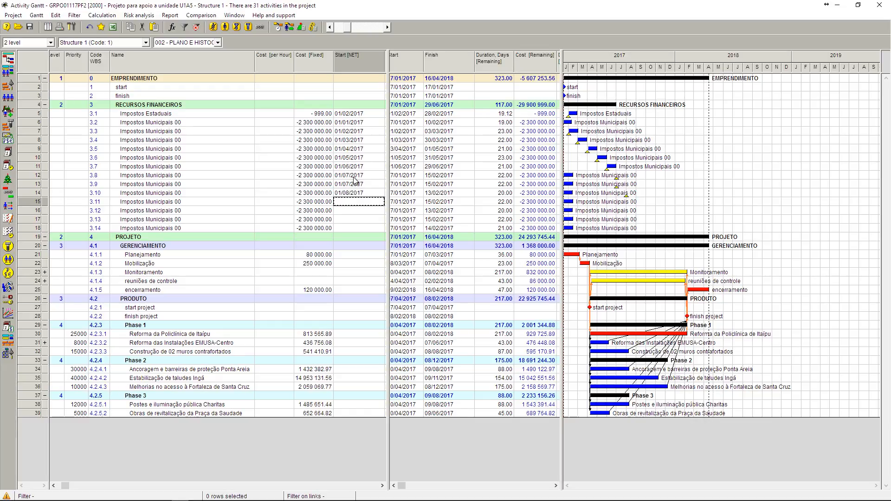
Set the NET starts of activities 3.11 to 3.14 to the first of each month from 01/09/2017 to 01/12/2017, and reschedule the project
text(01/09/2017)
key(Return)
text(01/)
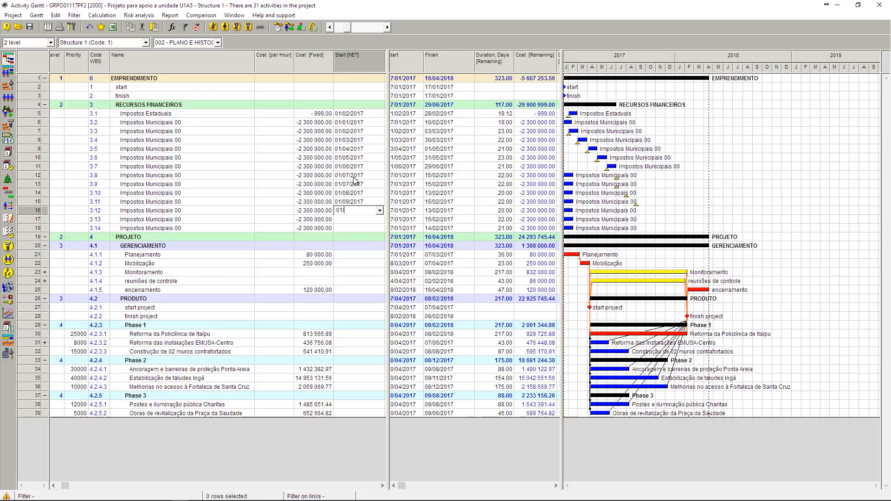
text(10/2017)
key(Return)
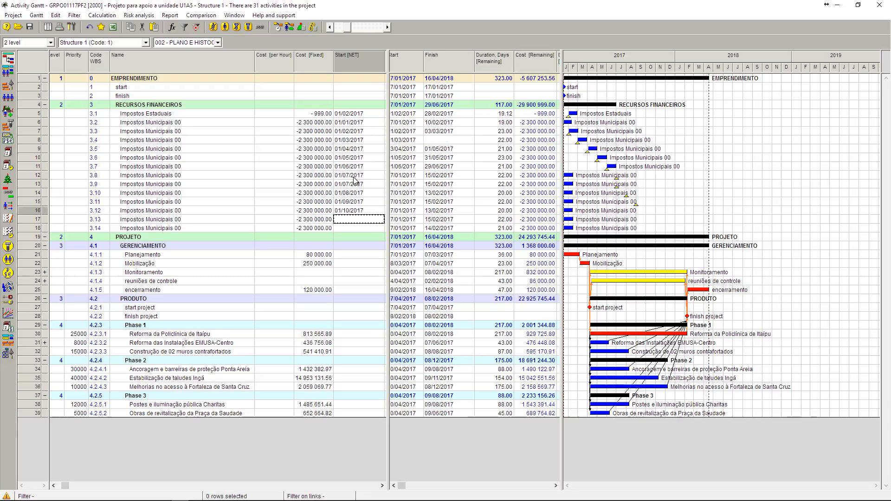
text(01/)
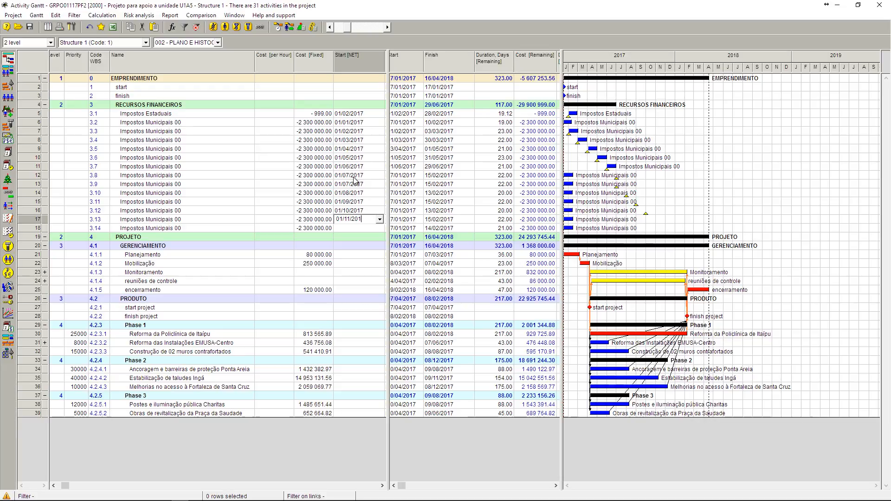
text(11/2017)
key(Return)
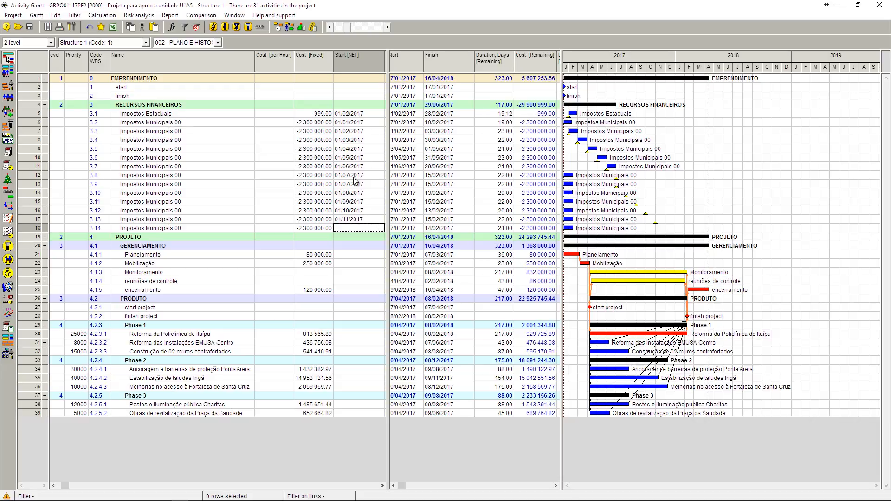
text(01/12/2017)
key(Return)
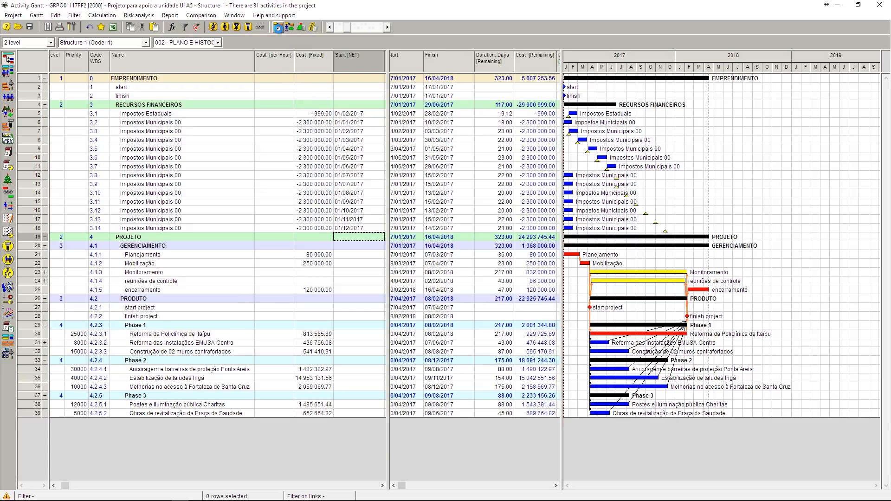
click(278, 27)
click(146, 445)
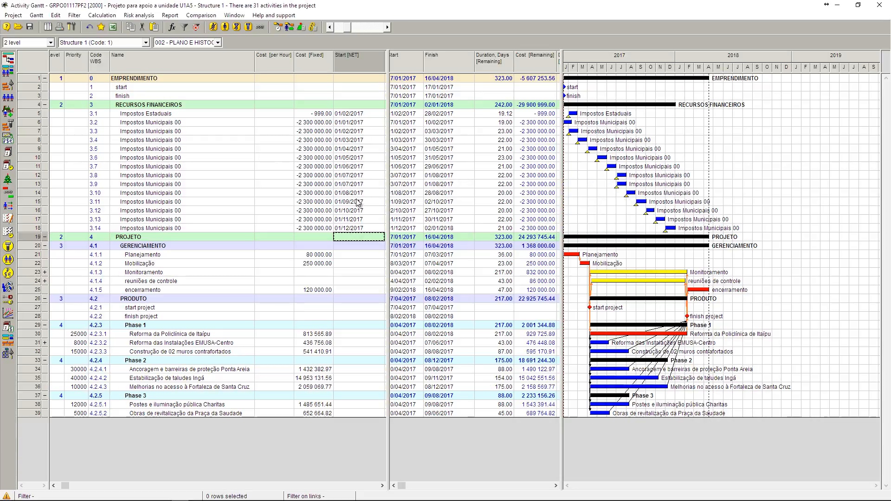
Copy the NET starts of activities 3.10 to 3.14 onto the rows beginning at 3.9, and set 3.14 to 01/01/2018
drag(357, 195, 364, 229)
key(ctrl+c)
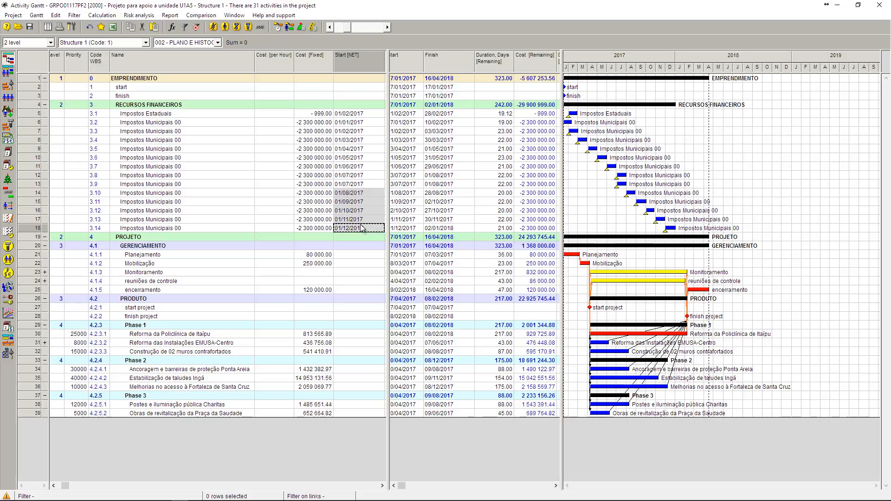
click(353, 185)
key(ctrl+v)
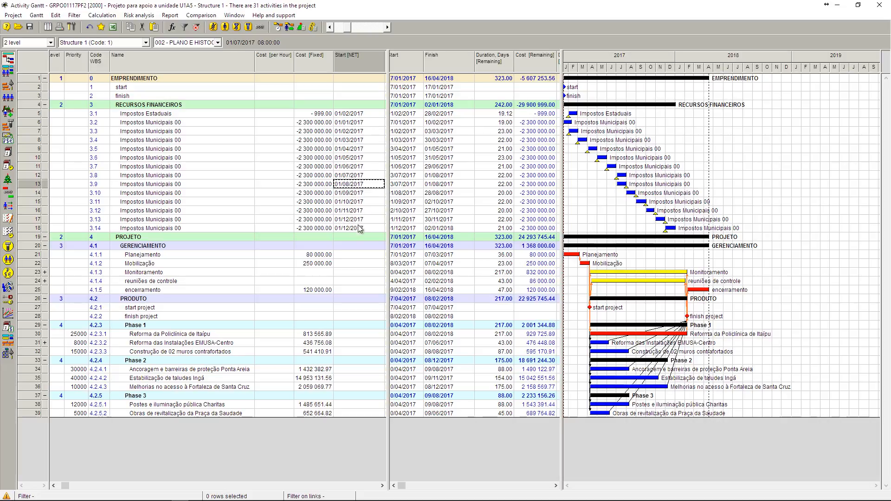
click(361, 228)
text(01/01)
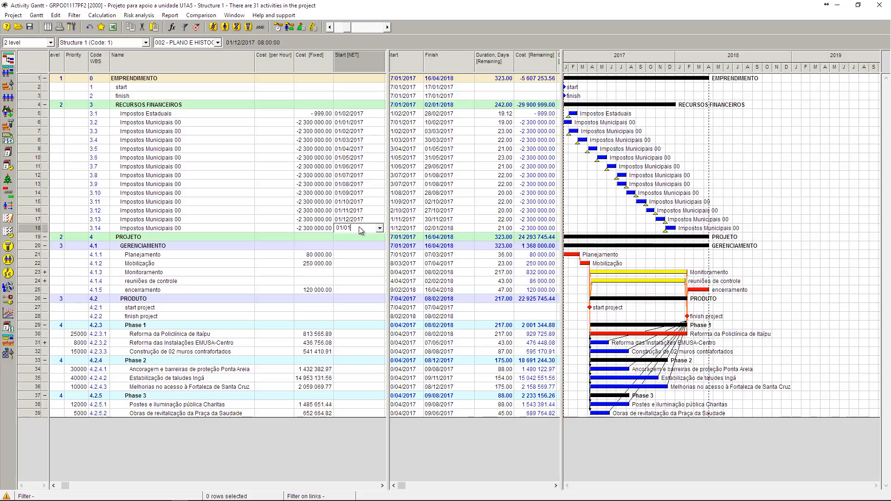
text(/2018)
key(Return)
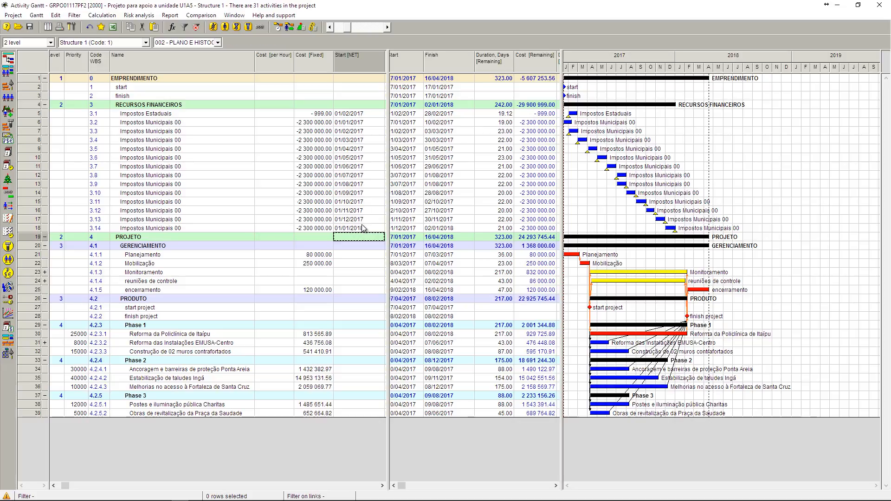
Reschedule all activities with the corrected NET starts and select the fixed cost of Impostos Estaduais
click(278, 28)
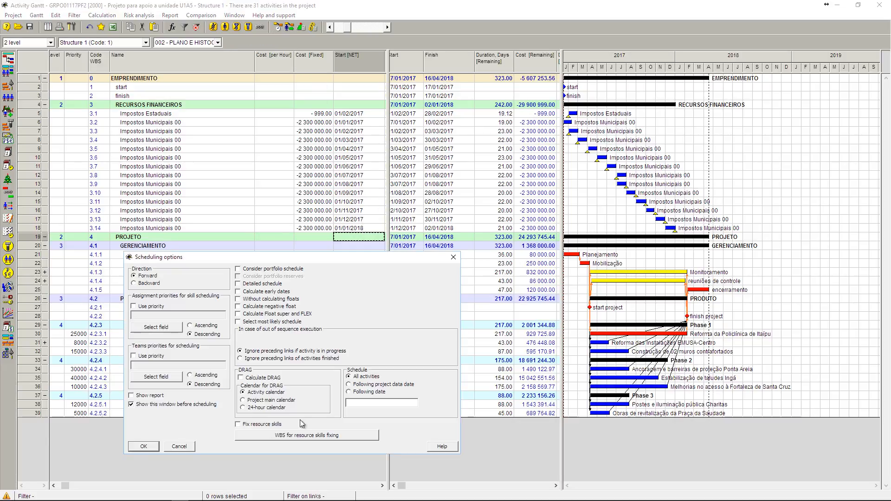
click(131, 449)
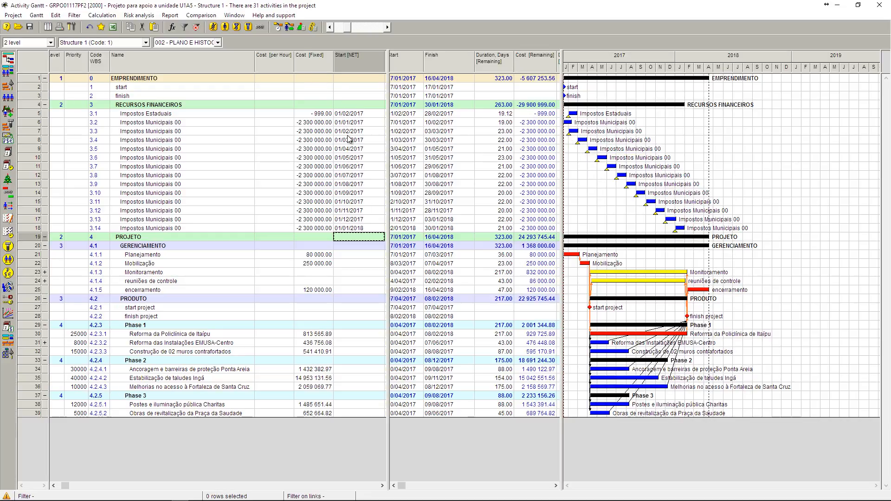
click(319, 116)
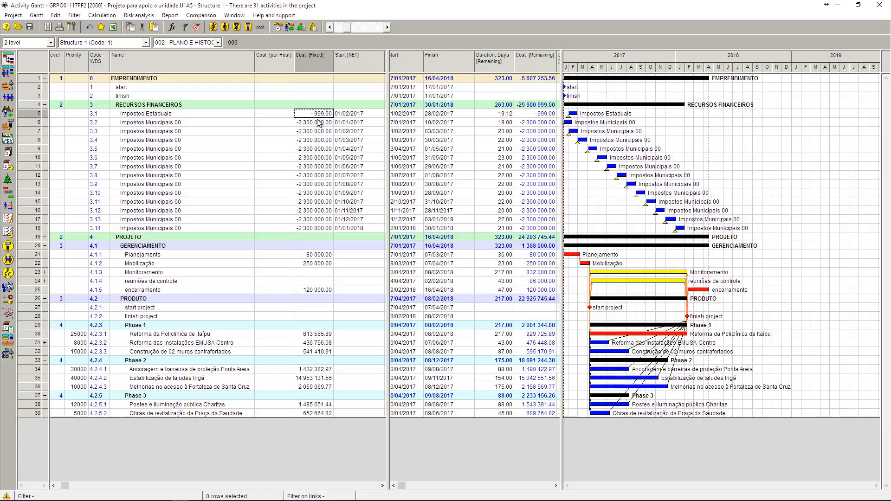
Set the fixed cost of Impostos Estaduais to -500 000 and recalculate the project's costs and materials
text(50)
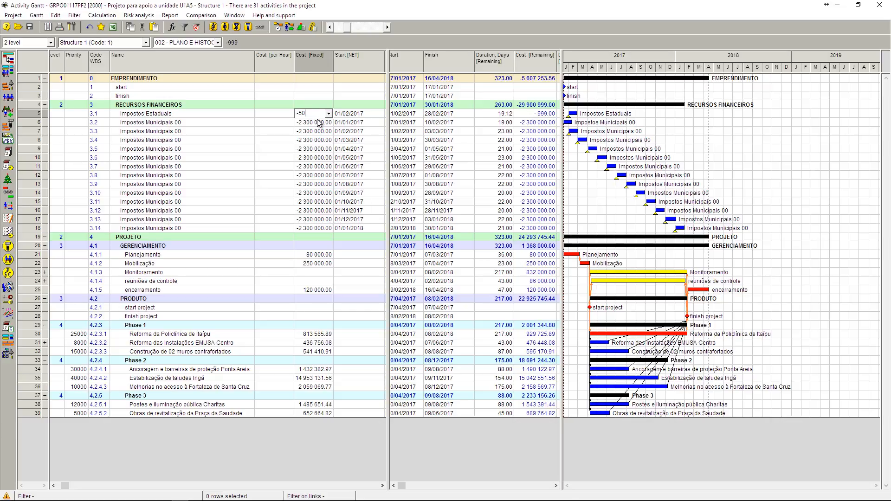
text(0 000)
click(318, 122)
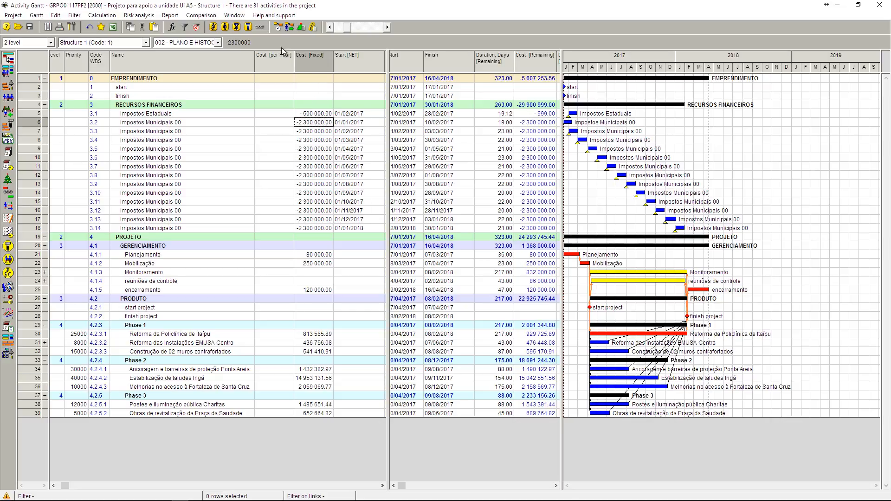
click(278, 29)
key(F2)
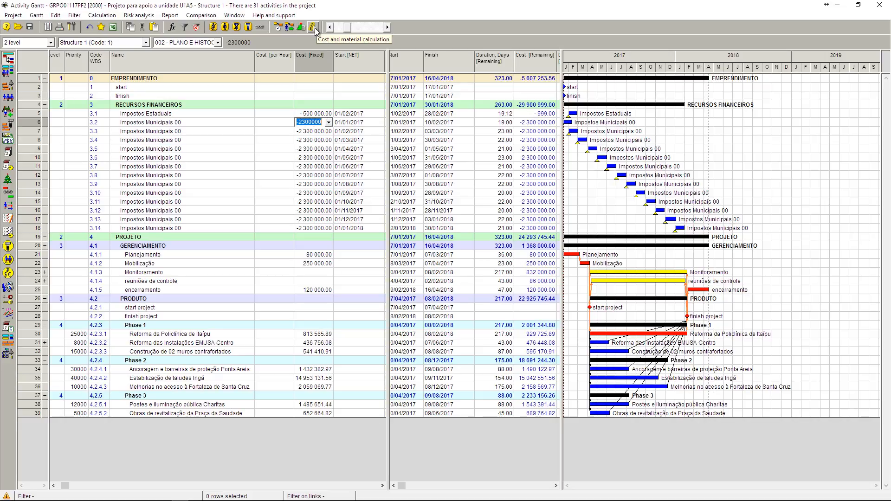
click(313, 28)
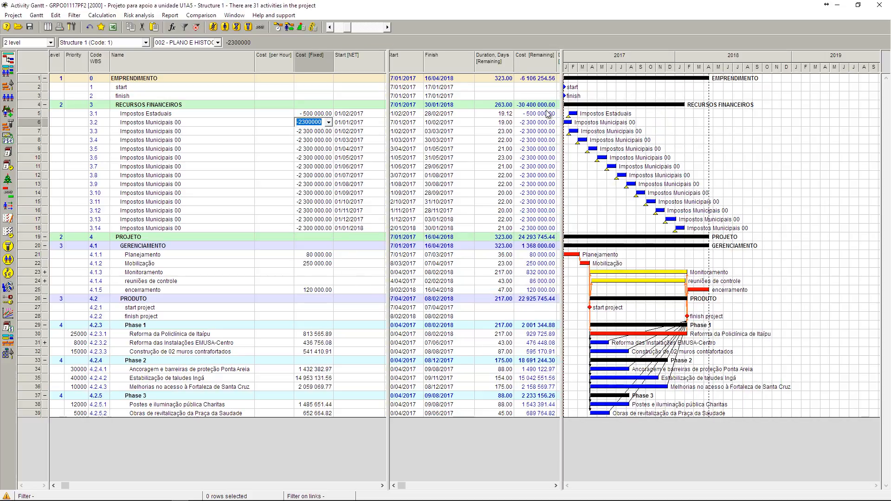
Check the remaining cost of RECURSOS FINANCEIROS and collapse the RECURSOS FINANCEIROS and PROJETO phases
click(540, 107)
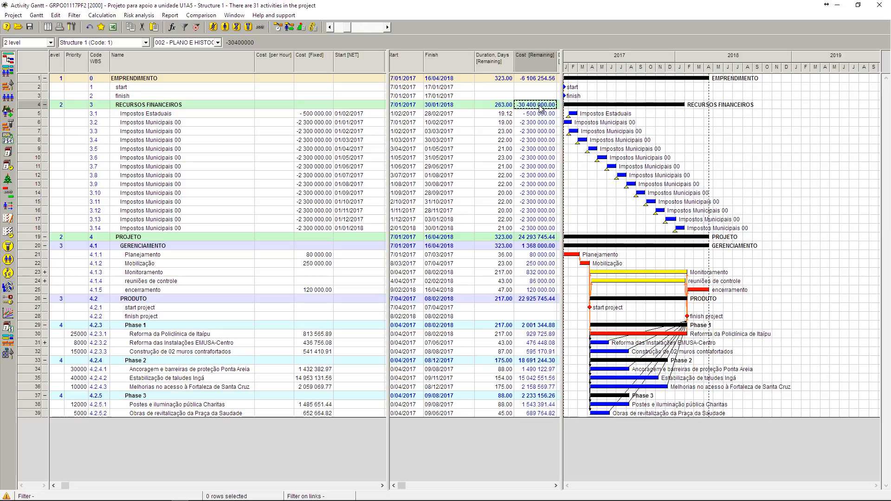
click(44, 105)
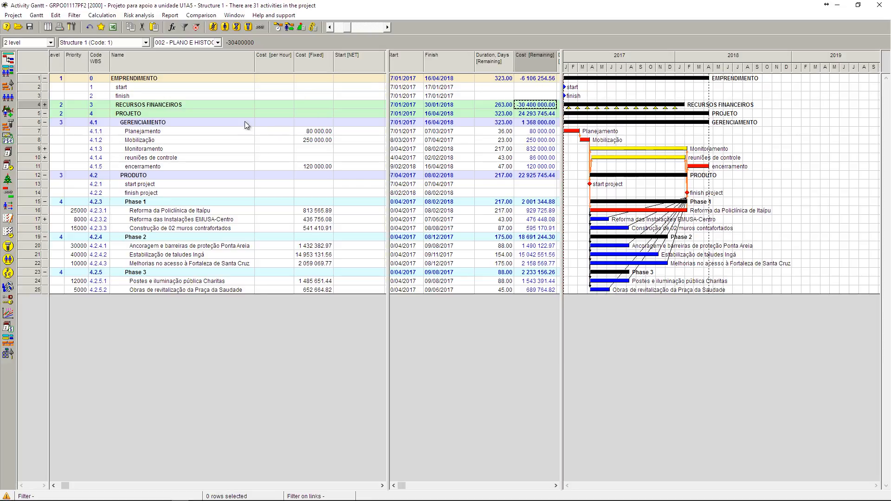
click(45, 113)
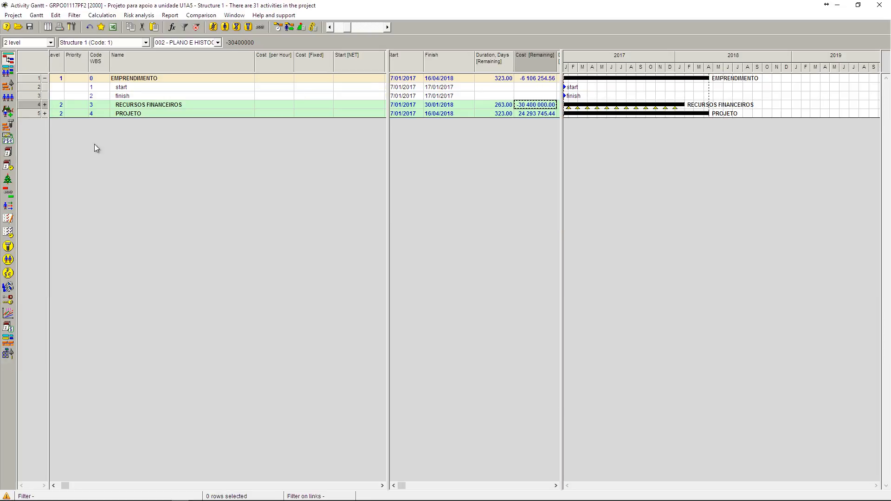
Start a diagram report for the RECURSOS FINANCEIROS phase with the Cost component as its parameter and Cumulative turned off
click(37, 105)
right_click(36, 105)
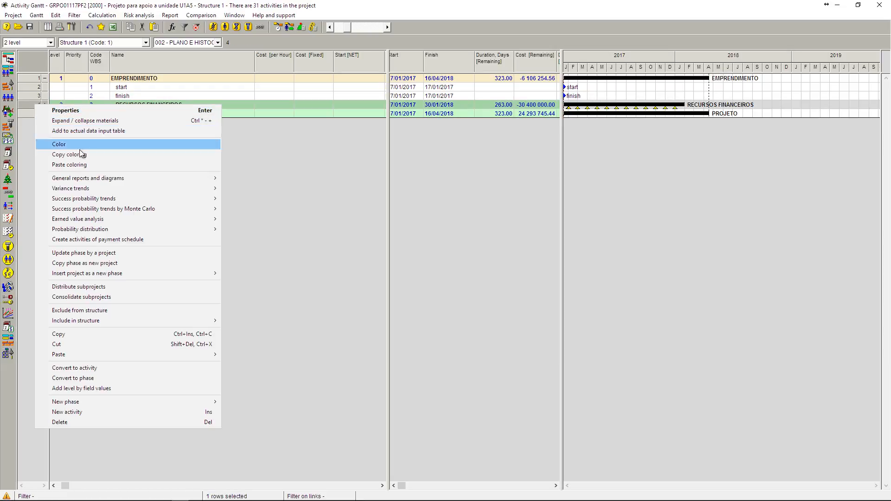
mouse_move(87, 179)
click(256, 188)
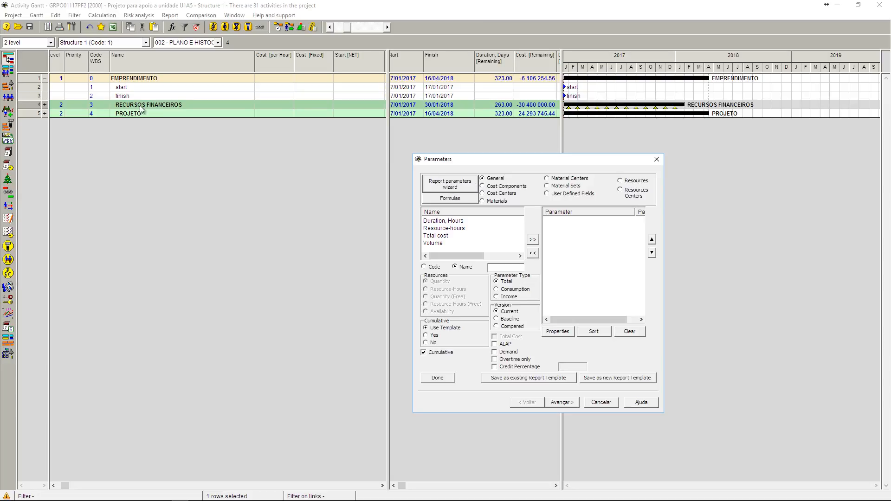
click(492, 187)
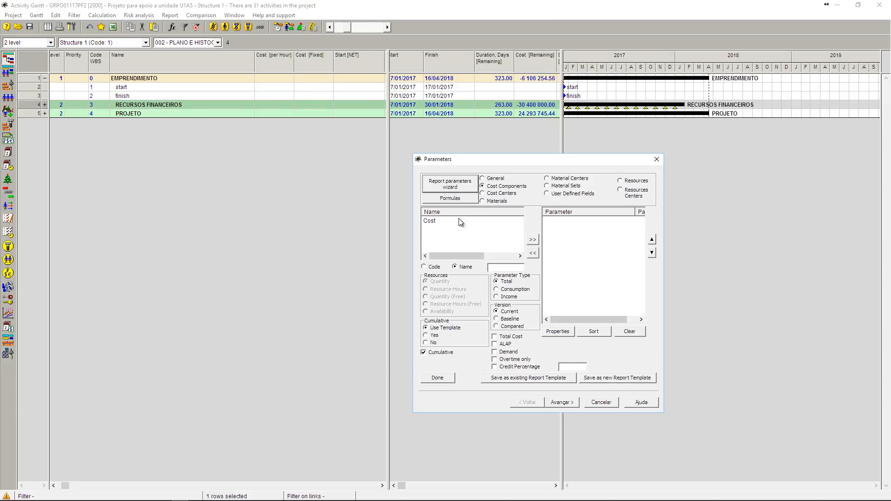
click(431, 223)
click(532, 240)
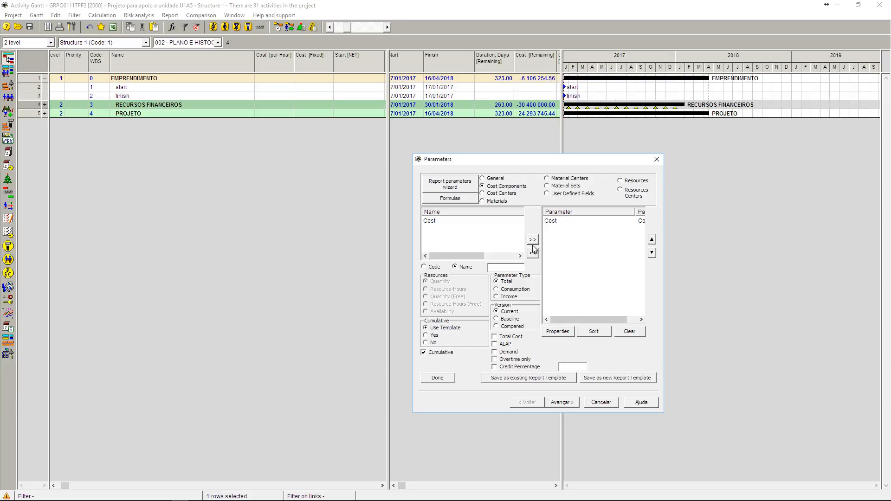
click(571, 222)
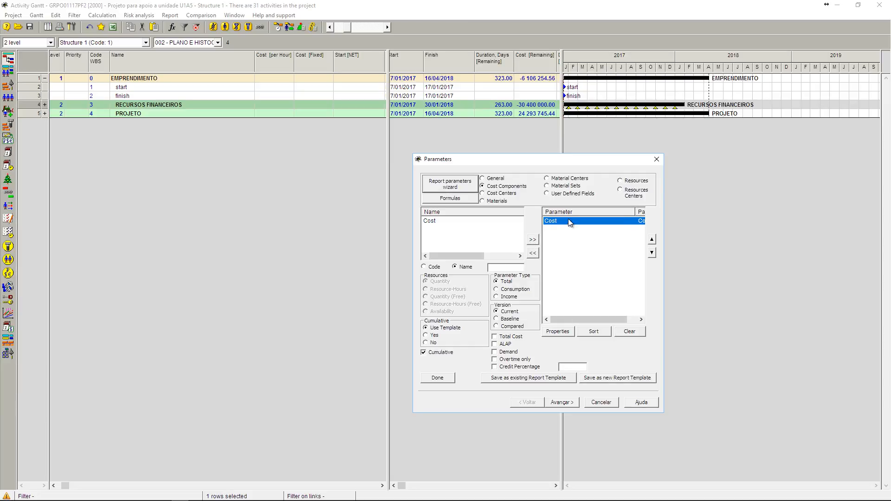
click(429, 355)
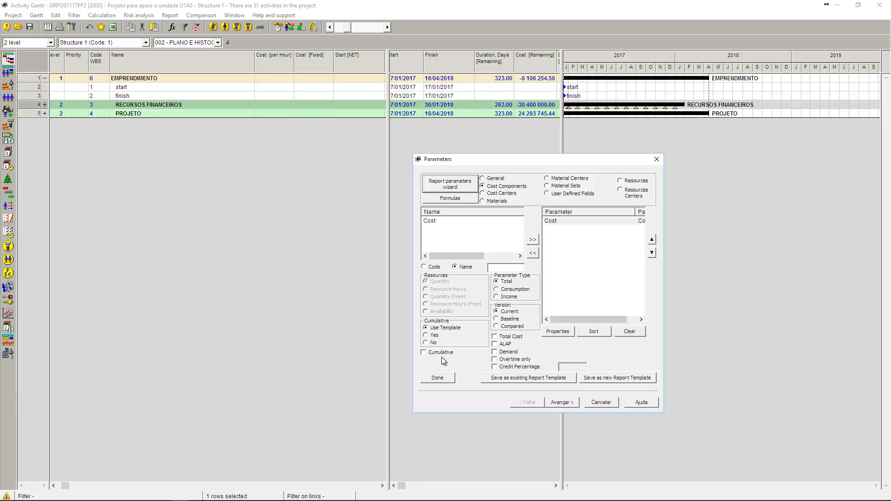
click(563, 403)
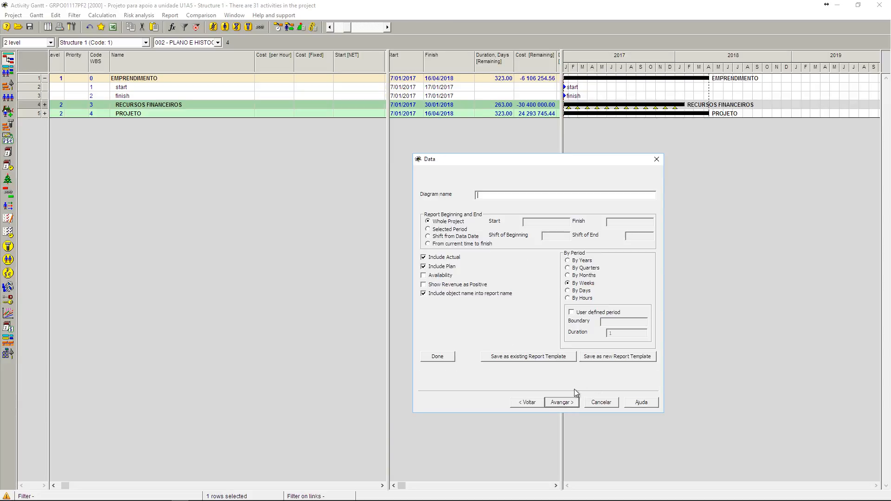
Group the report data by months and name the diagram "rec finan"
click(580, 276)
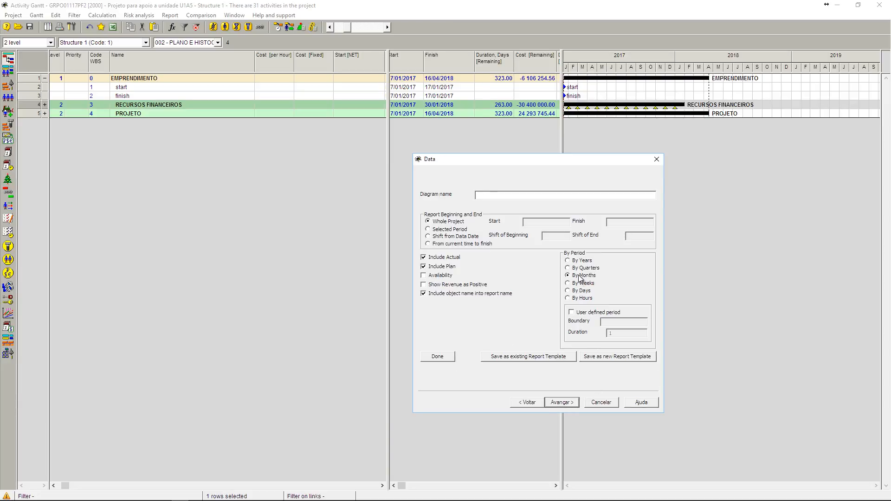
click(519, 196)
text(rec finan)
click(563, 403)
Change the Cost graph's color for values greater than 0 to blue
click(634, 214)
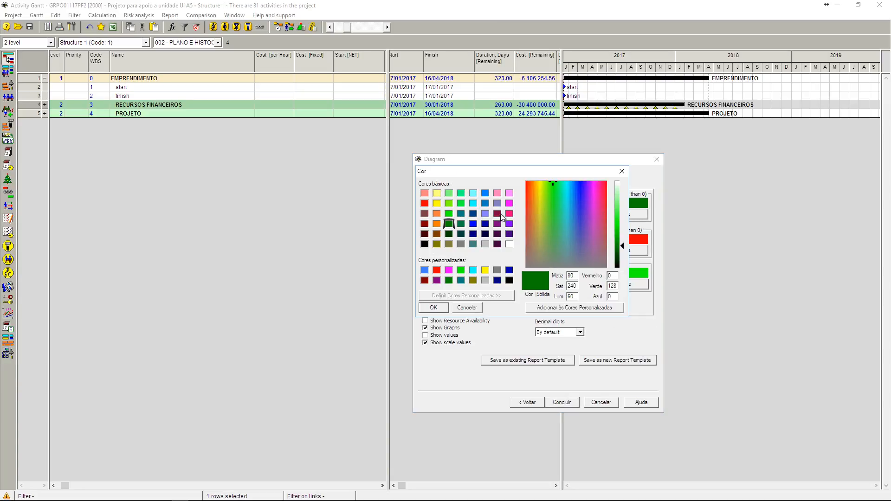
click(485, 194)
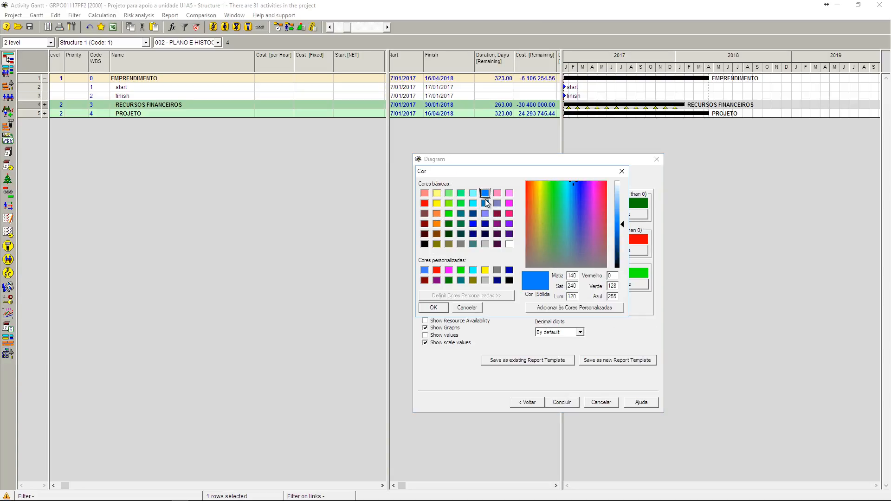
click(433, 308)
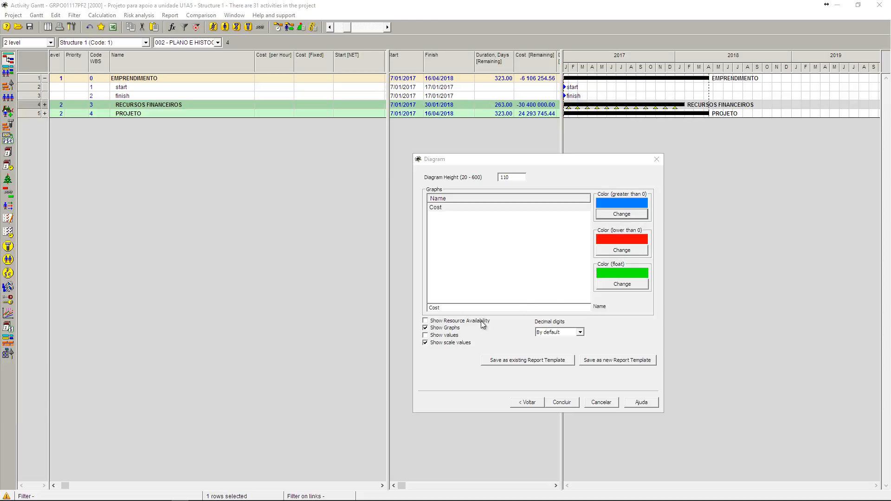
Turn on value display for the diagram, choose its decimal digits, and generate it below the Gantt chart
click(441, 335)
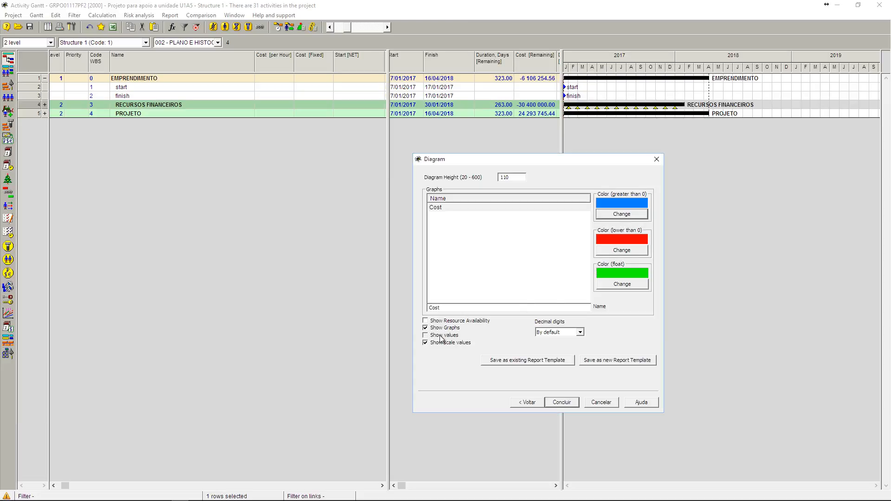
click(563, 333)
click(558, 346)
click(558, 403)
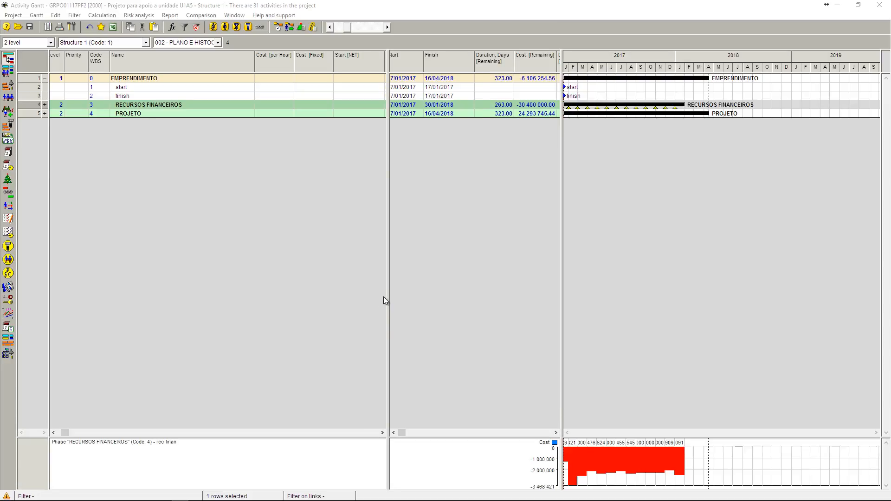
Narrow both table panes to enlarge the Gantt chart, fit the time scale to the project and widen its months slightly
drag(388, 295, 255, 284)
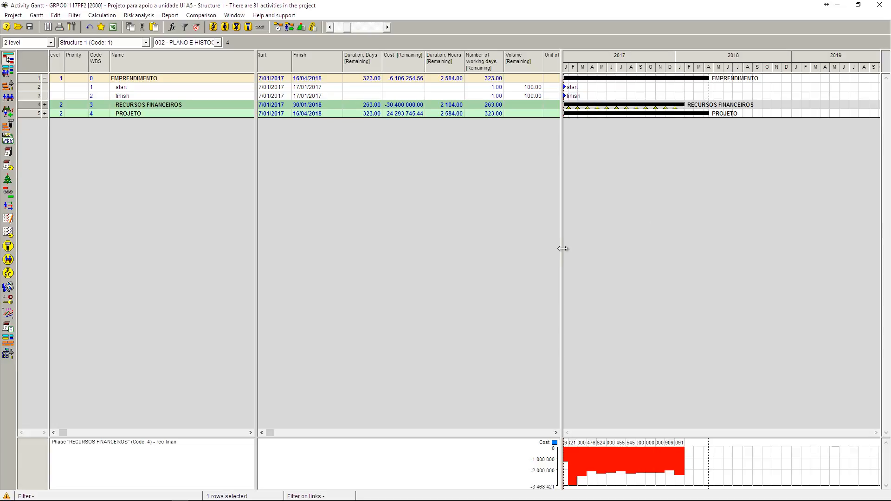
drag(561, 249, 425, 284)
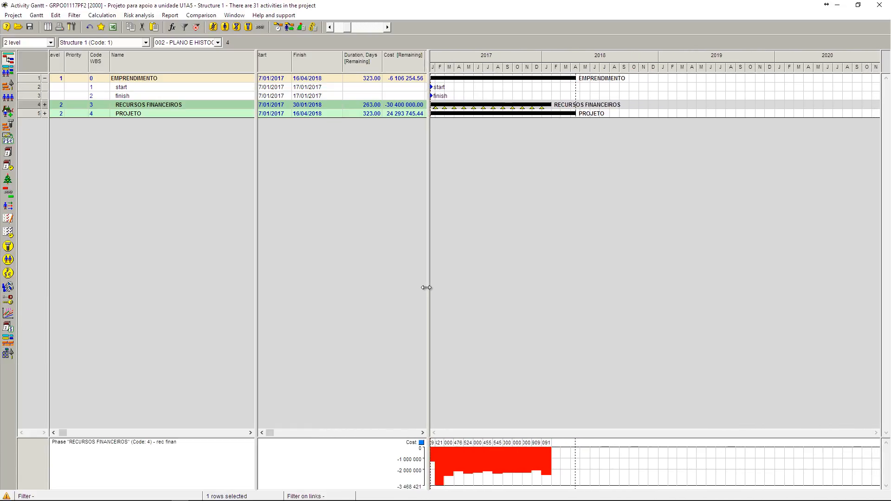
right_click(506, 58)
click(518, 74)
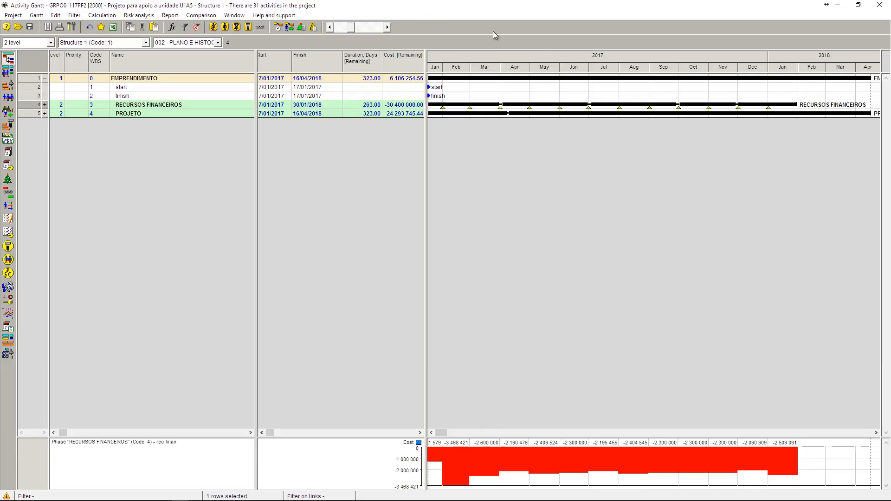
click(387, 27)
click(387, 27)
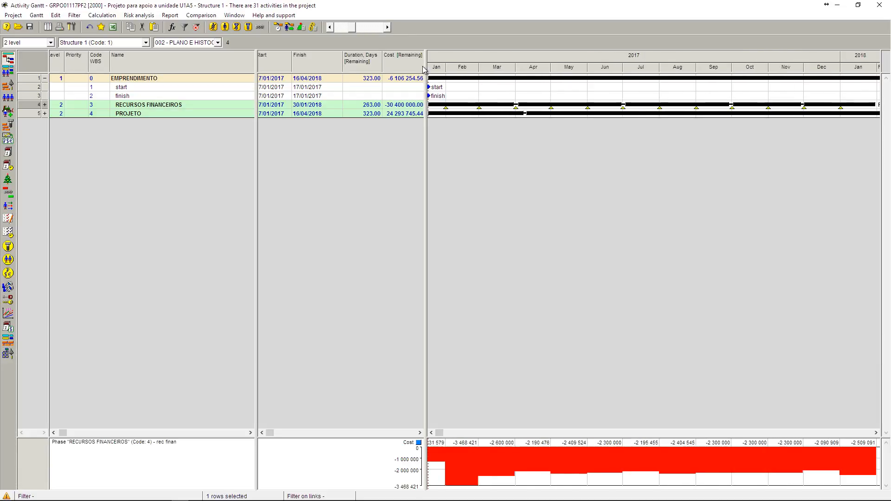
Set the RECURSOS FINANCEIROS cost diagram to show revenue as positive
right_click(447, 448)
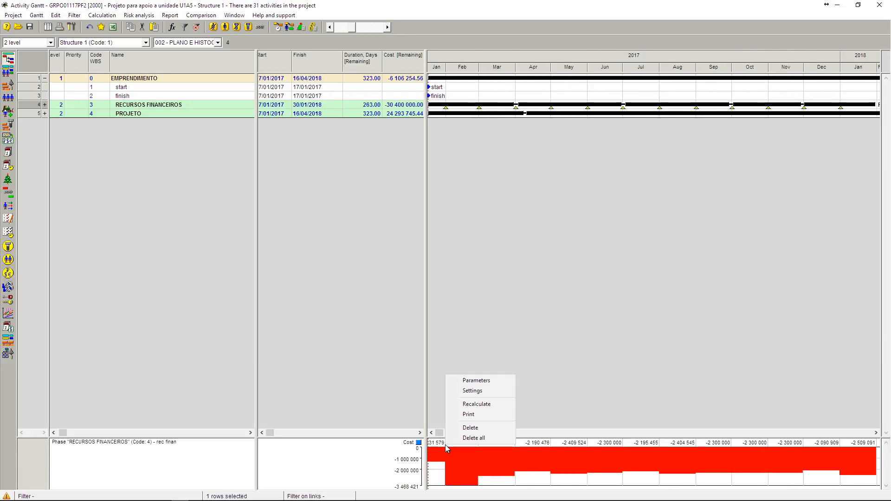
click(477, 380)
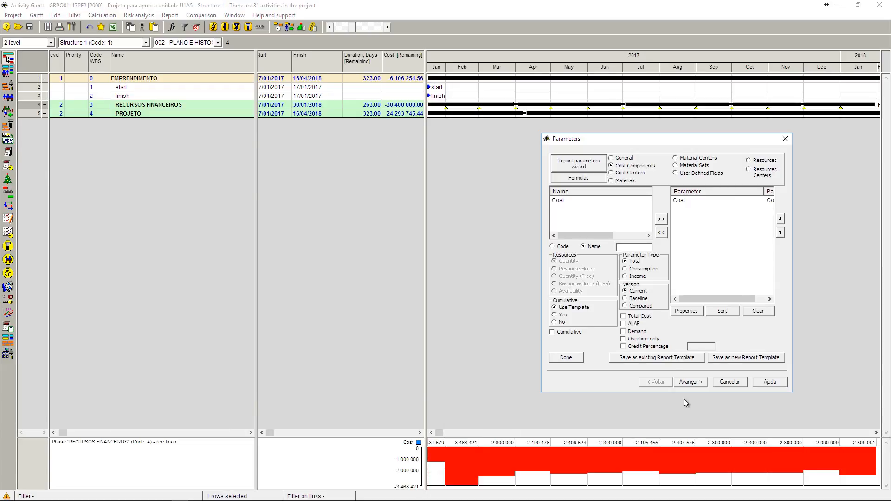
click(690, 383)
click(559, 266)
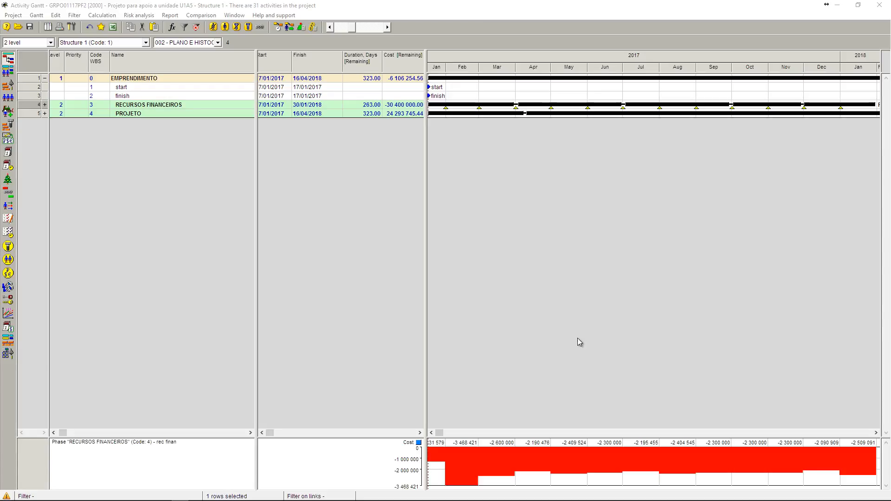
click(580, 340)
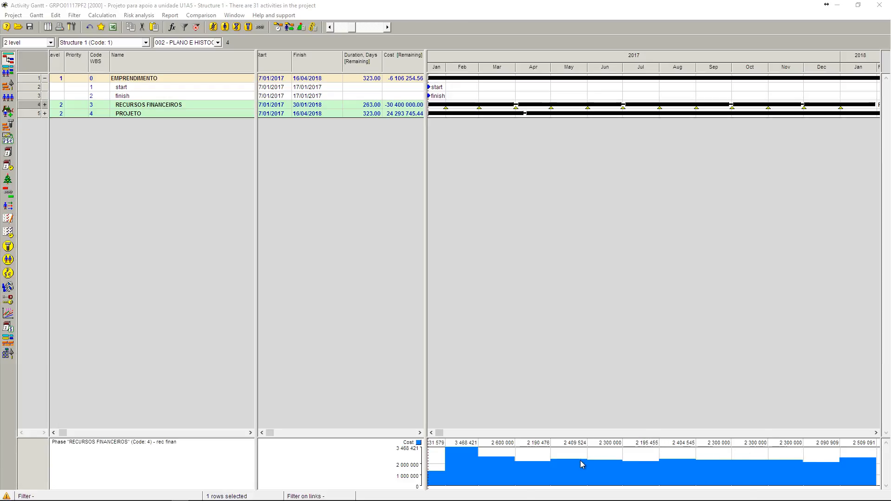
Start a monthly Cost diagram for the PROJETO phase over the whole project, with revenue shown as positive
right_click(28, 115)
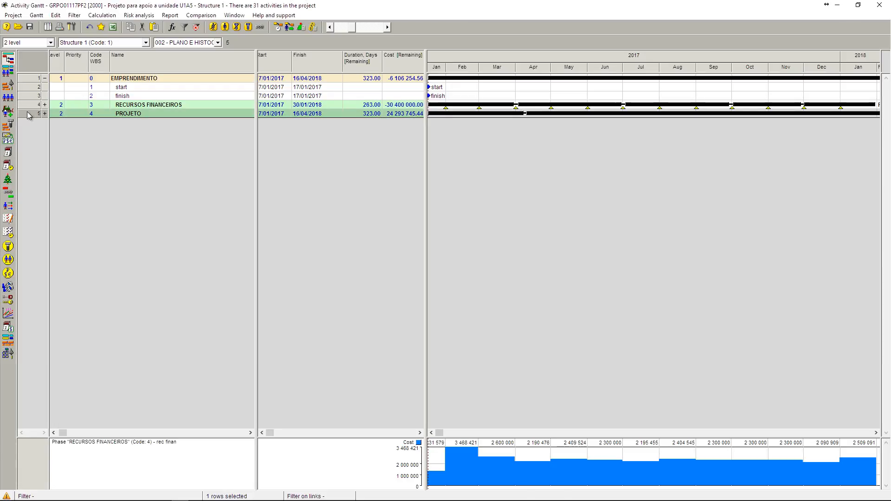
mouse_move(88, 186)
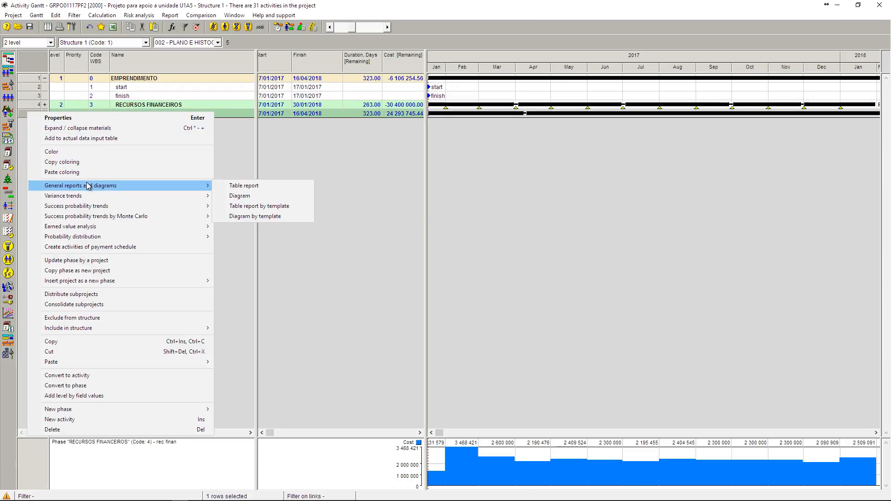
click(241, 186)
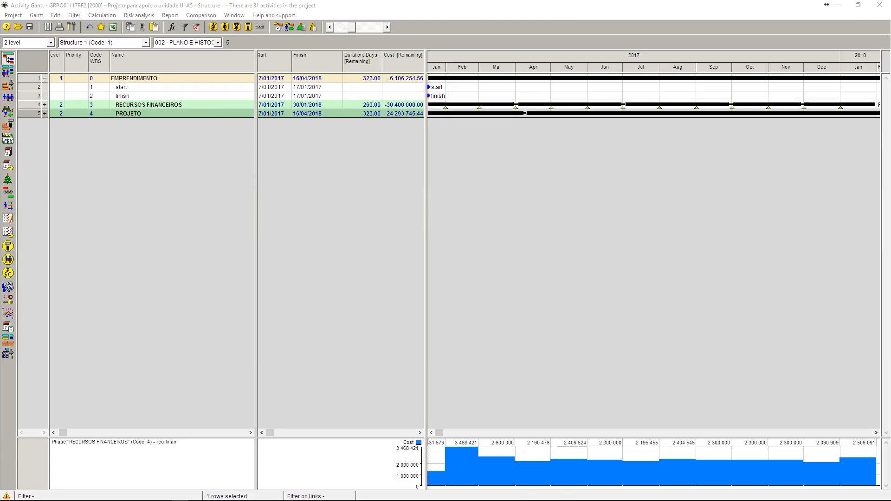
click(645, 186)
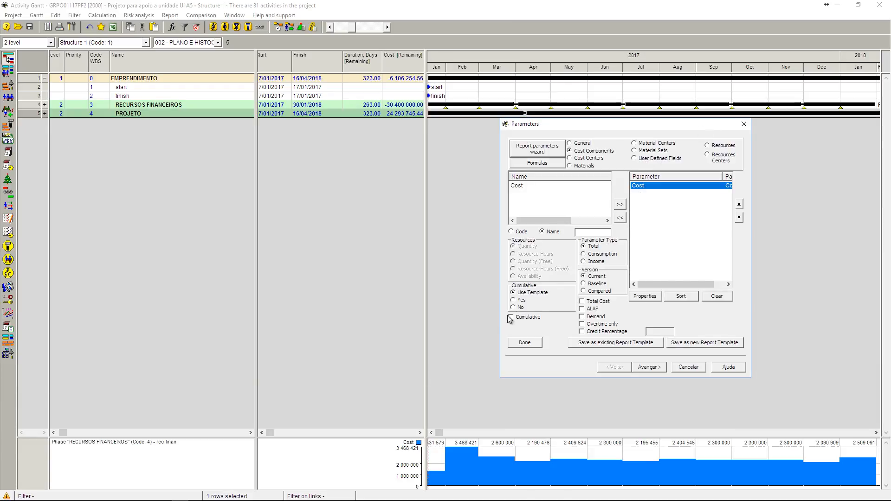
click(650, 367)
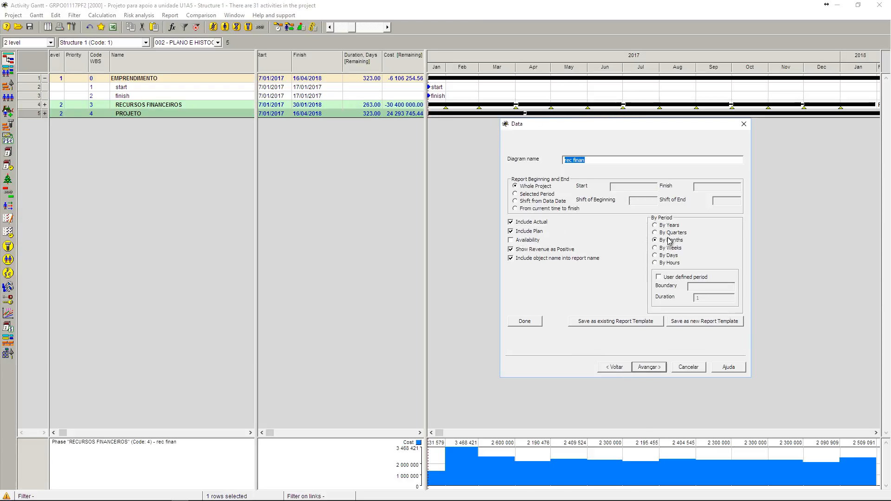
click(515, 251)
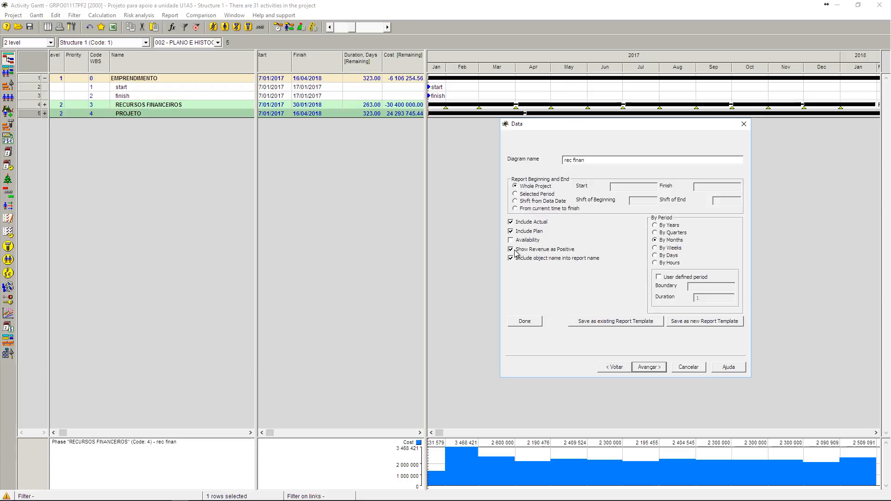
Set the PROJETO diagram's colour for values greater than 0 to dark blue and generate the diagram
click(649, 367)
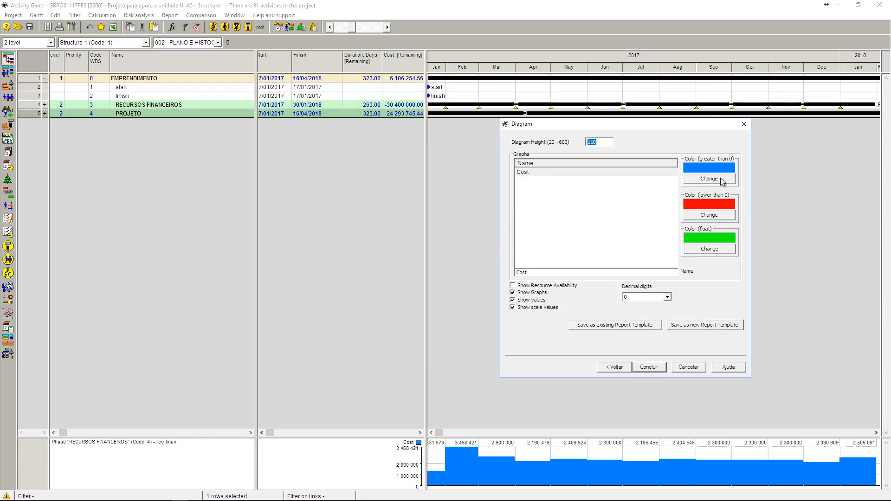
click(722, 180)
click(561, 180)
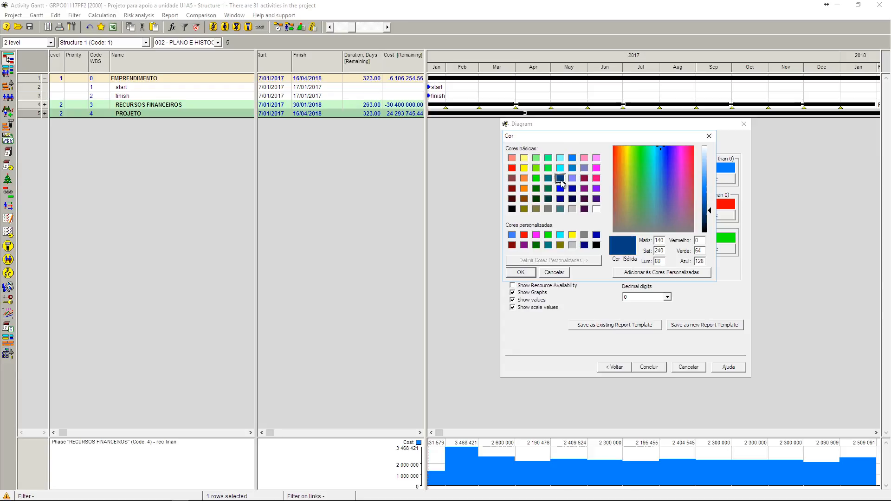
click(521, 272)
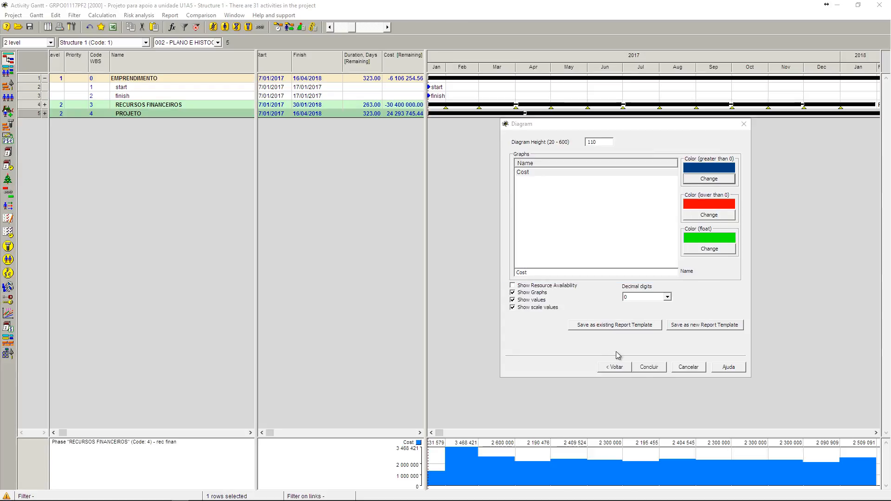
click(650, 368)
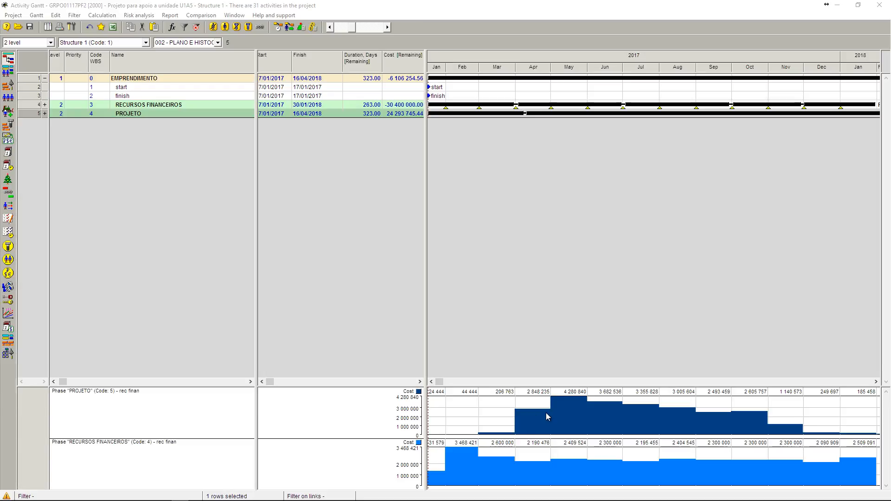
Set the time scale range to start on 01/01/2017
right_click(478, 54)
click(493, 64)
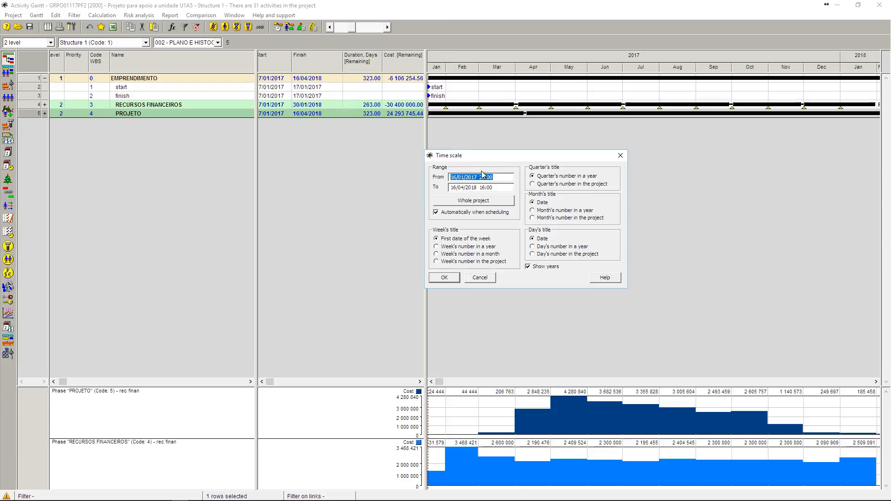
click(473, 178)
drag(456, 178, 450, 178)
text(01)
click(443, 279)
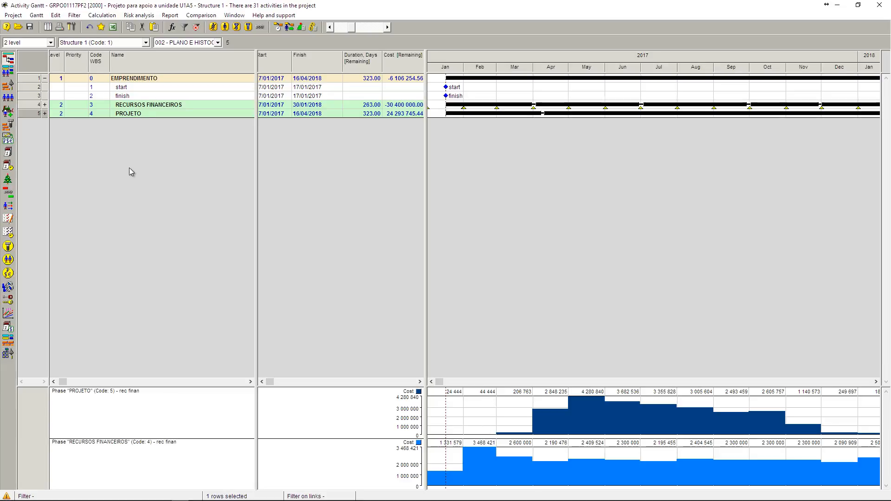
Expand the PROJETO phase and collapse its GERENCIAMENTO and PRODUTO subphases
click(44, 113)
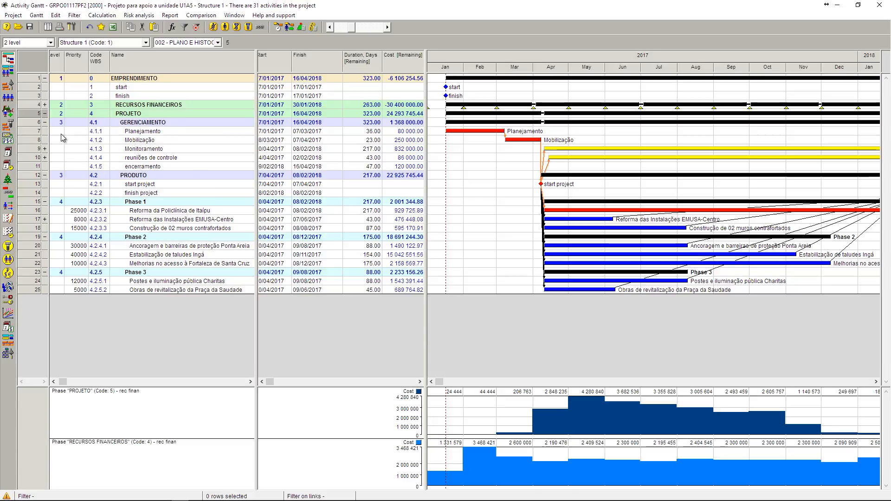
click(46, 122)
click(45, 130)
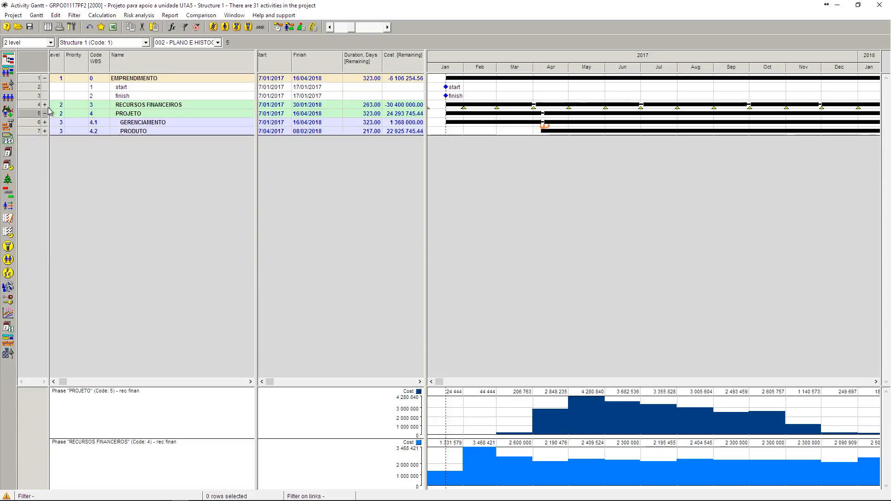
Create a monthly Cost diagram for the whole EMPRENDIMENTO phase with revenue shown as positive
click(32, 77)
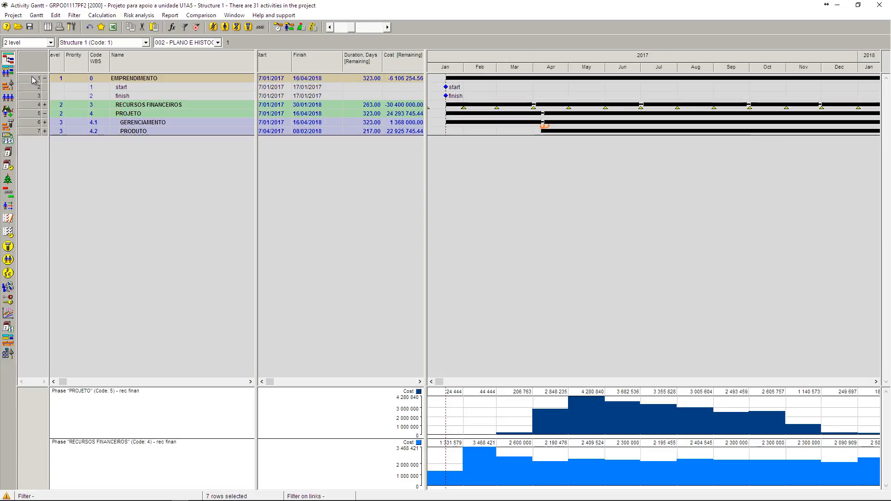
right_click(32, 77)
mouse_move(78, 151)
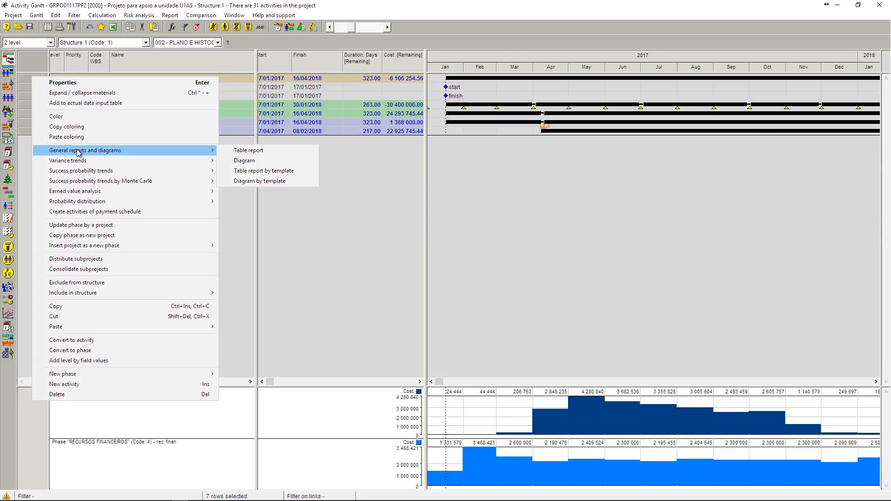
click(251, 162)
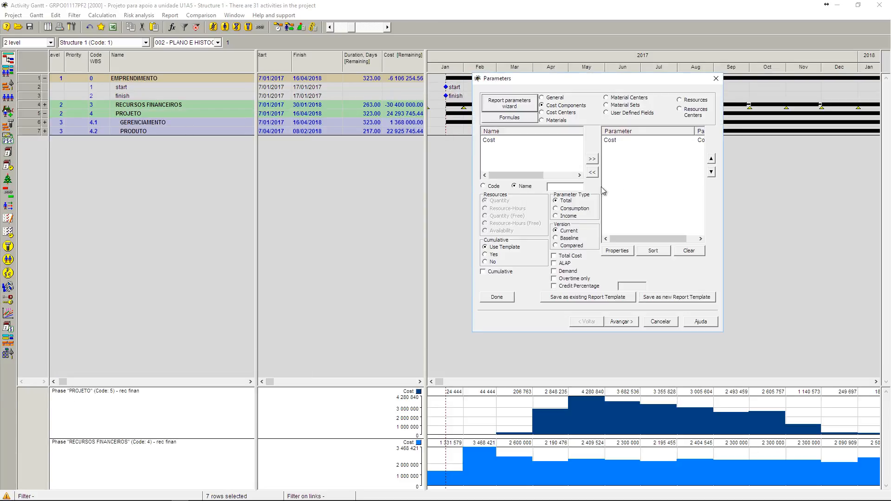
click(610, 141)
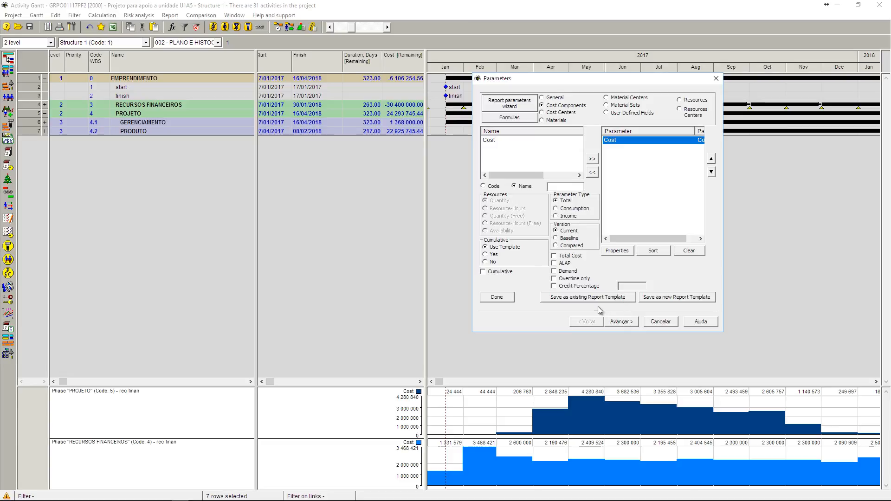
click(632, 325)
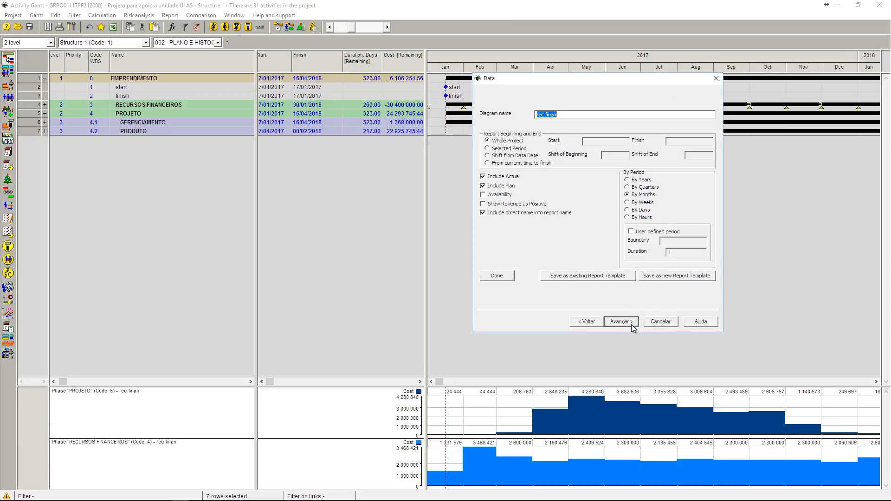
click(491, 209)
click(626, 322)
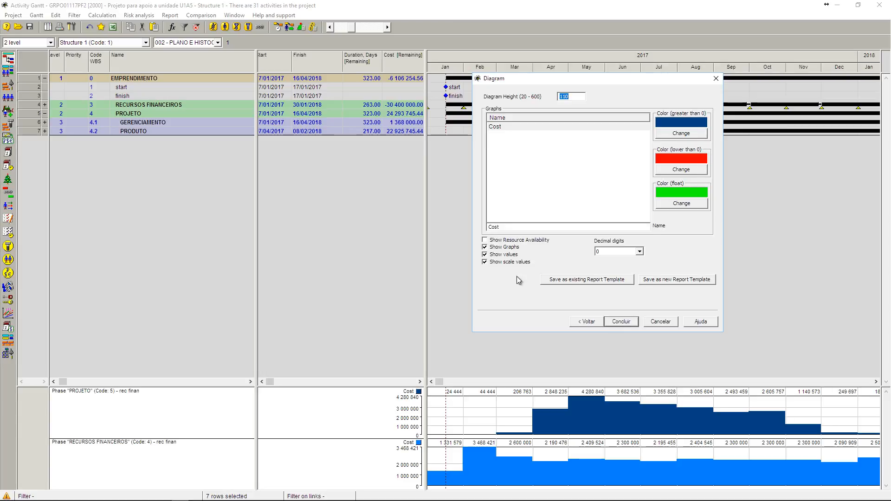
click(625, 322)
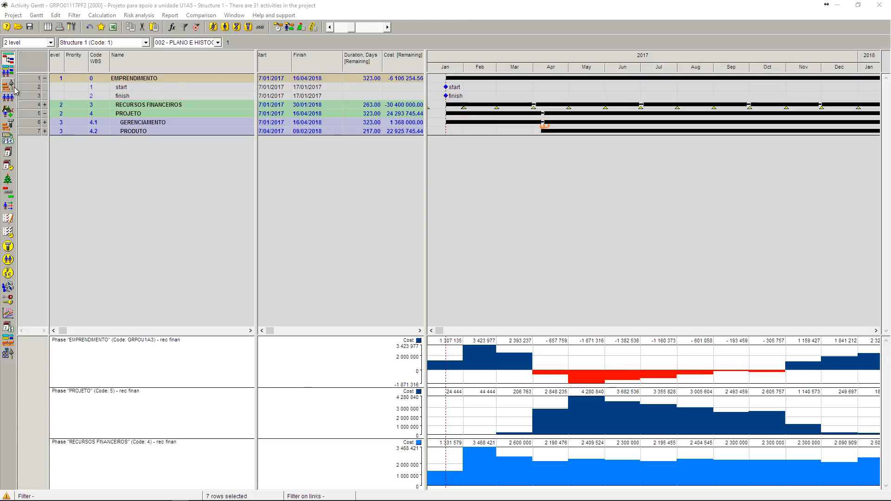
Create a cumulative monthly Cost diagram for the whole EMPRENDIMENTO phase with revenue as positive, and enlarge the diagram area to fit all four diagrams
right_click(27, 76)
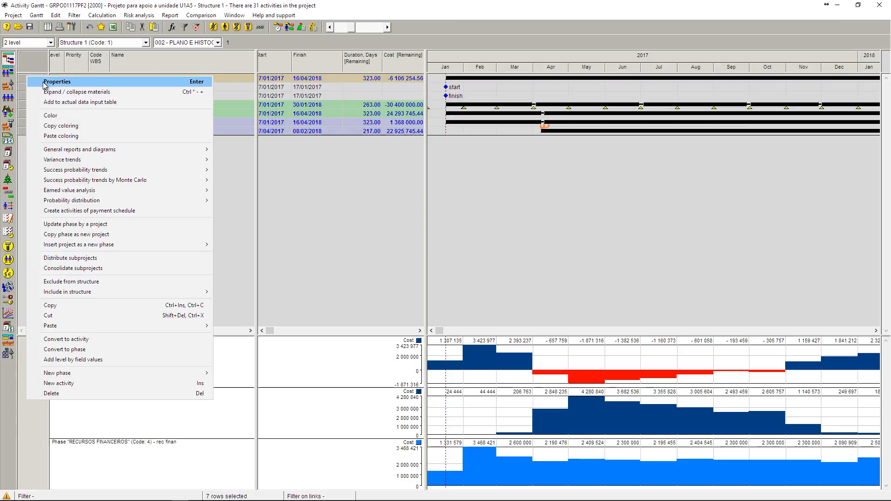
mouse_move(65, 149)
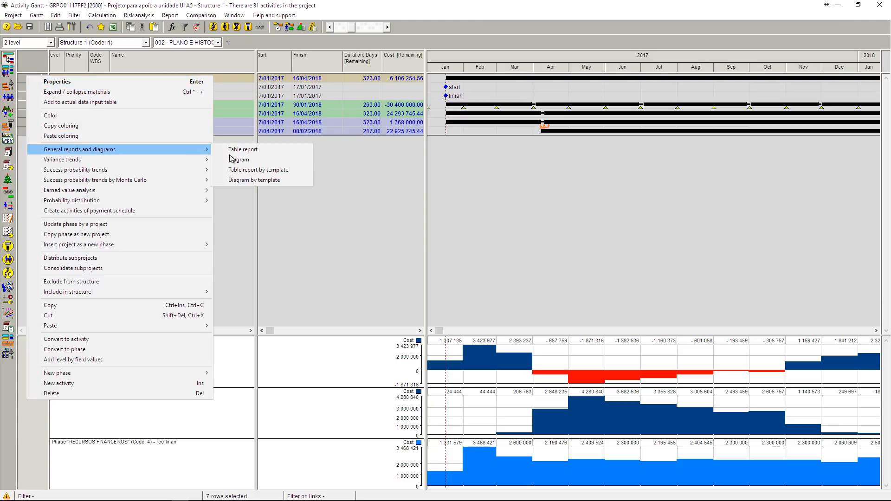
click(261, 160)
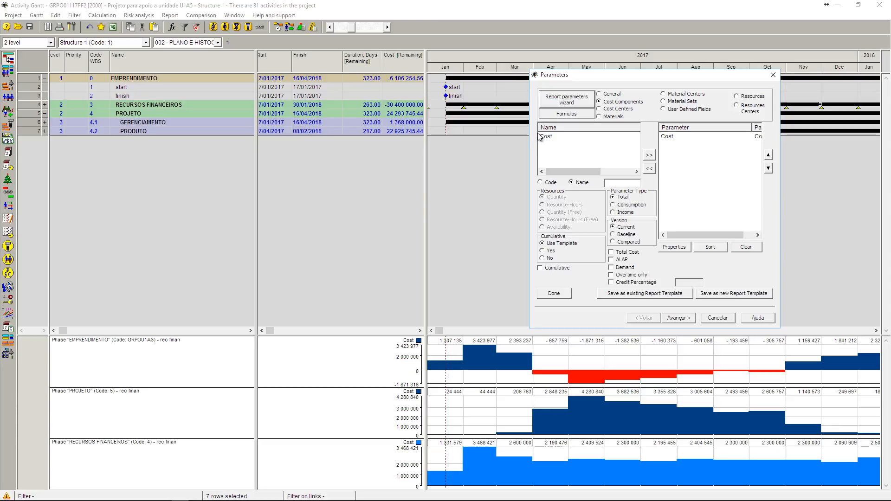
click(540, 136)
click(541, 268)
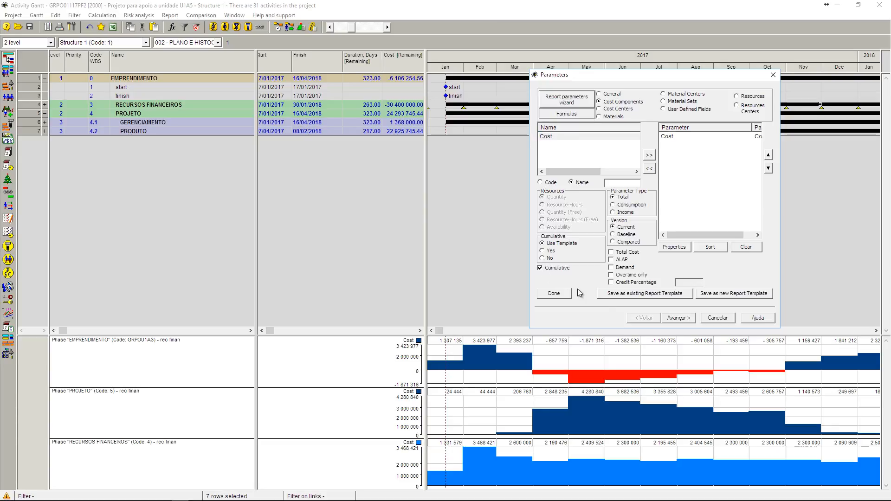
click(678, 319)
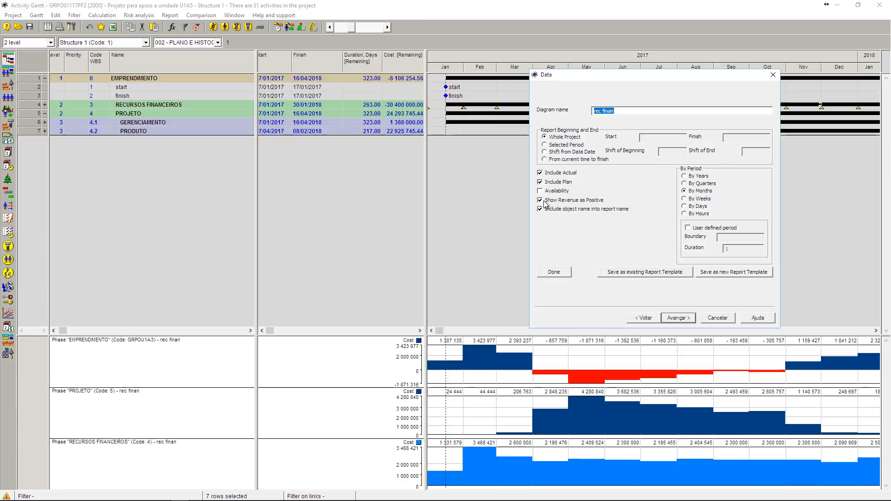
click(678, 319)
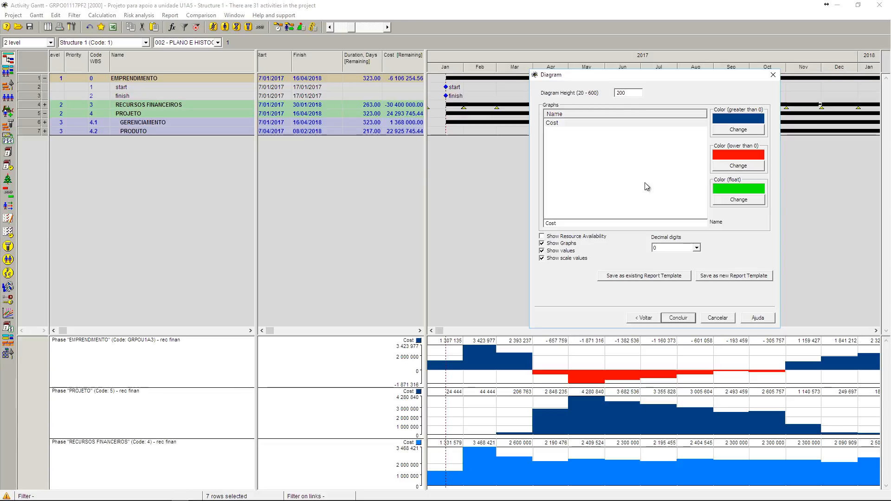
click(682, 318)
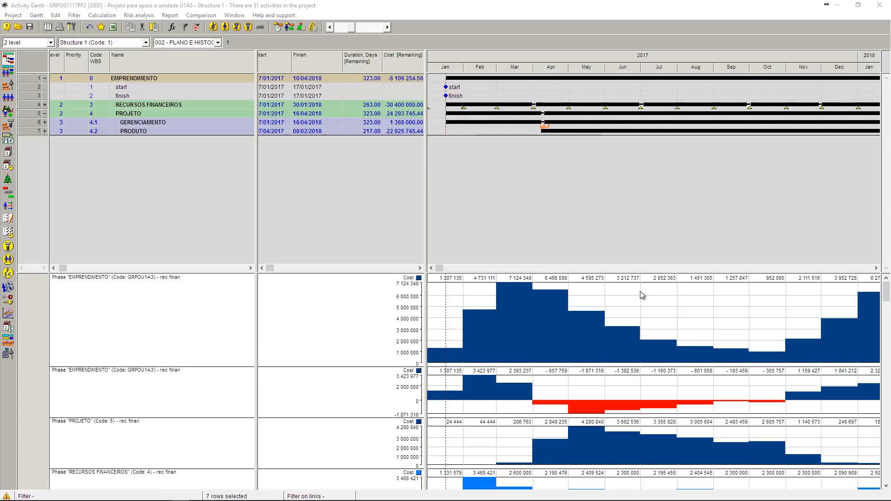
drag(616, 273, 621, 198)
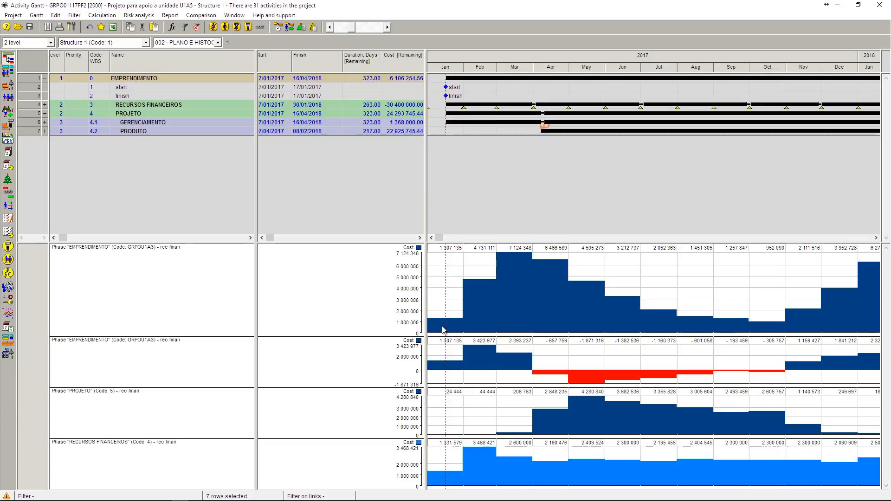
Recalculate the project schedule forward for all activities and run the cost and material calculation
click(278, 27)
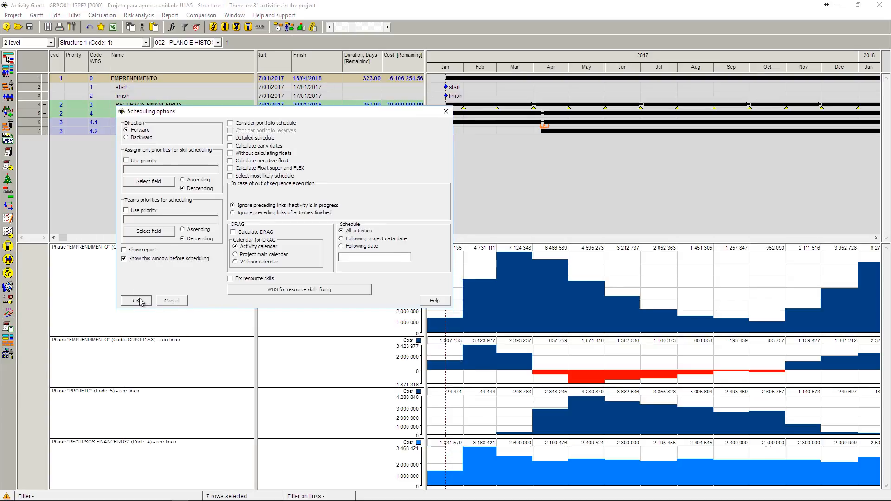
click(138, 301)
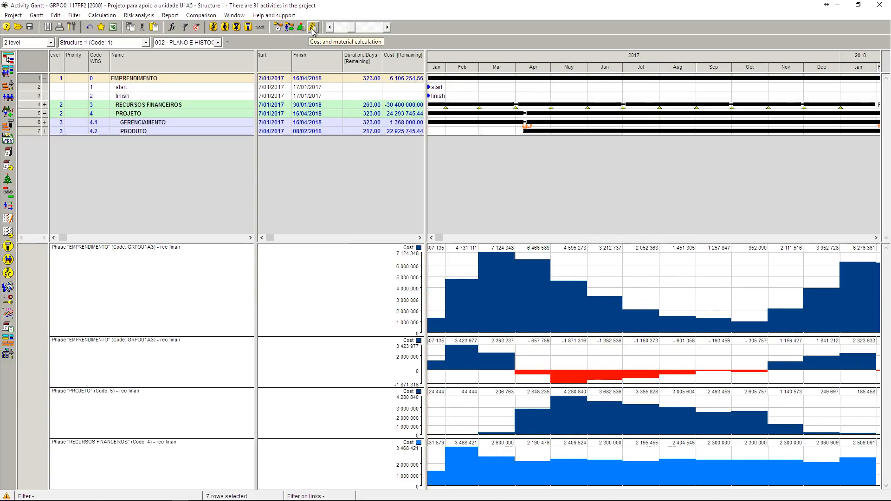
click(313, 27)
click(485, 450)
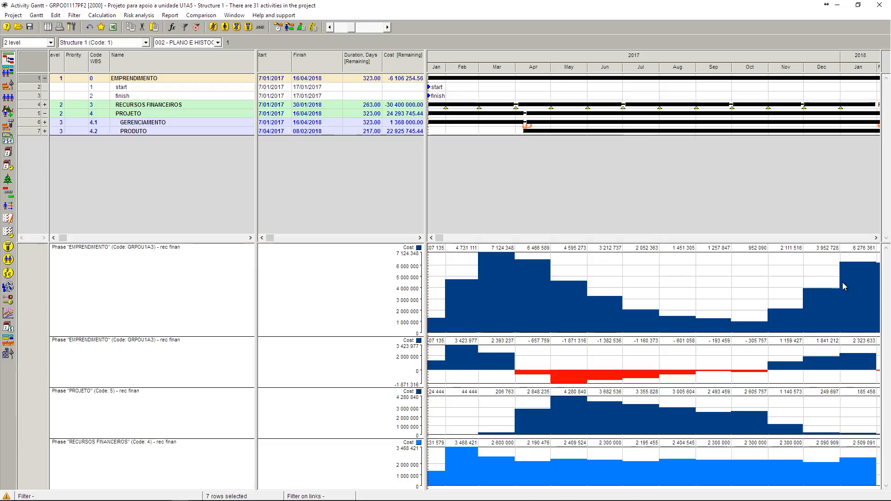
Collapse the PROJETO phase, expand RECURSOS FINANCEIROS and widen the activity table to reveal the Cost [Fixed] column
click(45, 113)
click(45, 105)
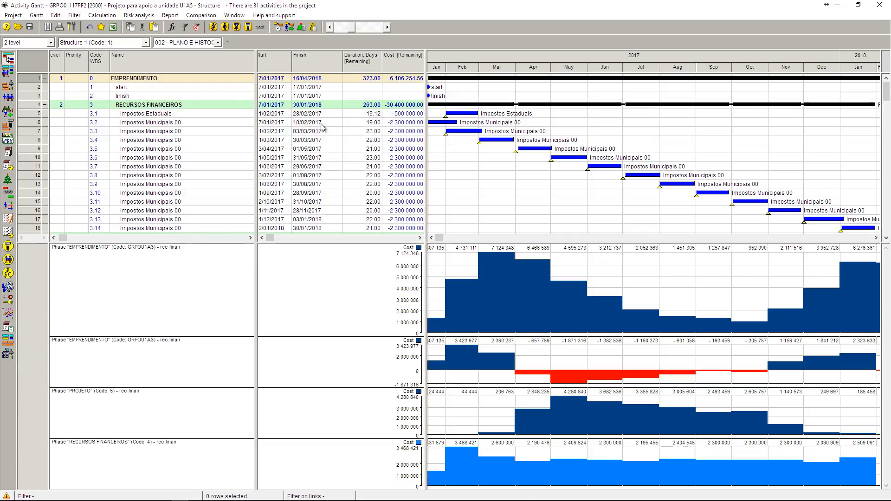
click(401, 124)
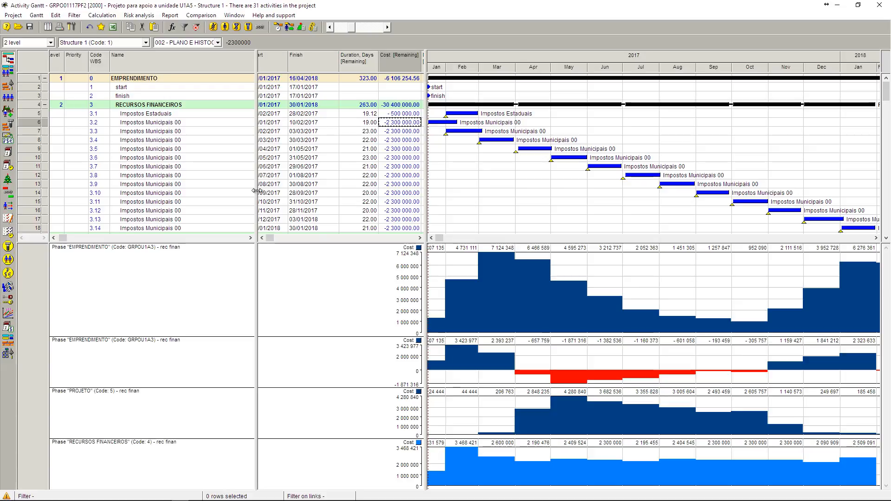
drag(257, 190, 367, 180)
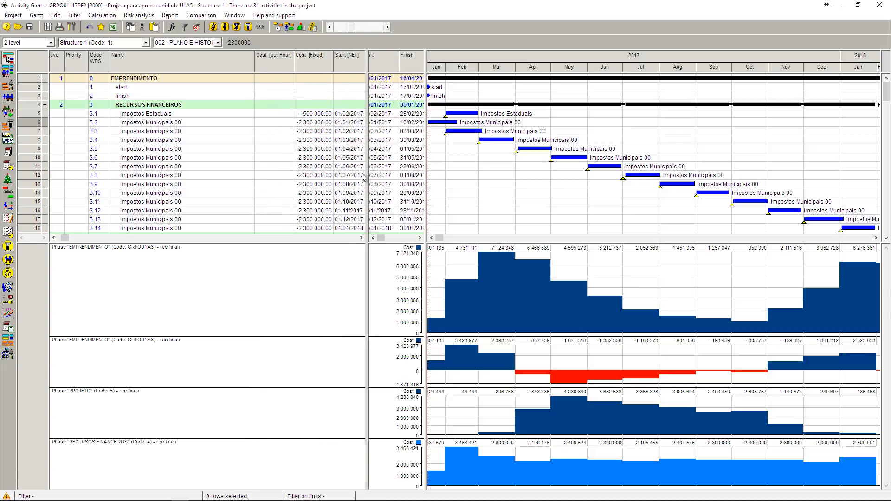
Fill the fixed cost of all Impostos Municipais activities, 3.2 to 3.14, with -2000000
click(310, 124)
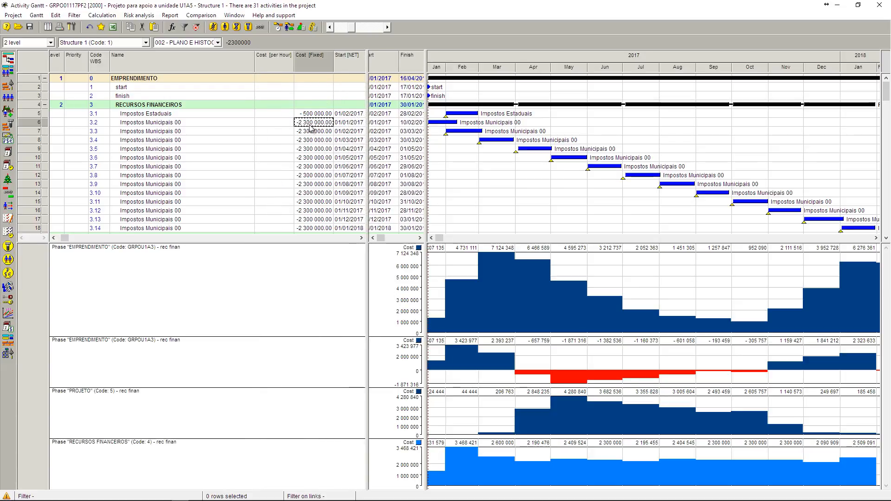
shift+click(317, 228)
right_click(317, 230)
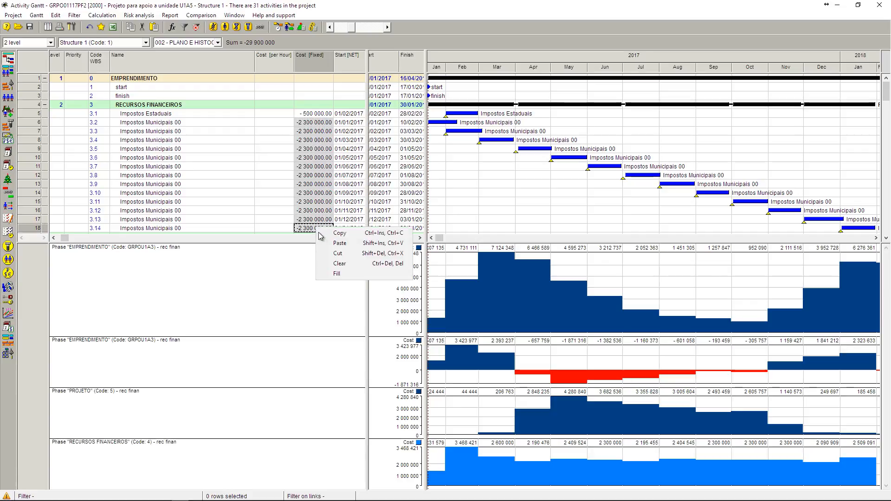
click(337, 274)
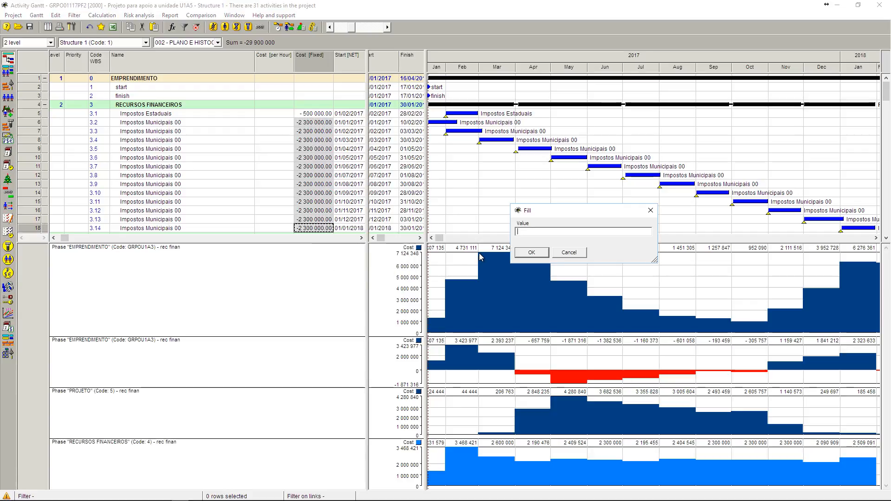
text(-200)
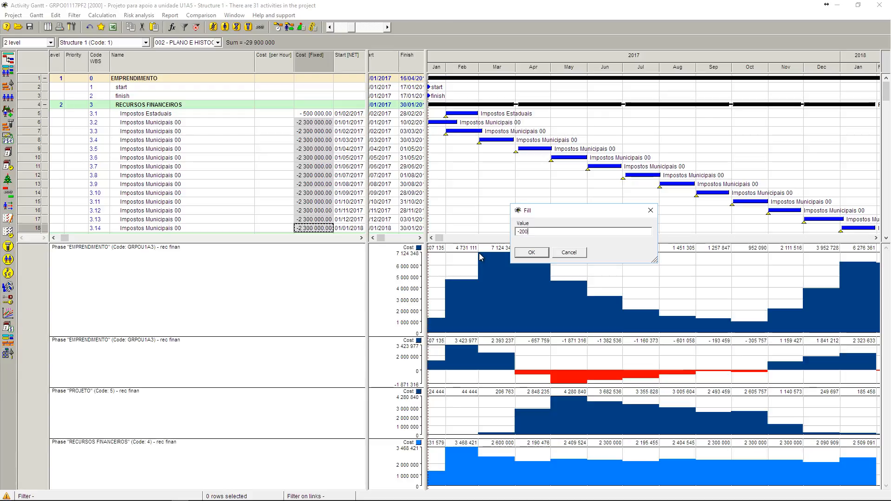
text(0000)
click(527, 257)
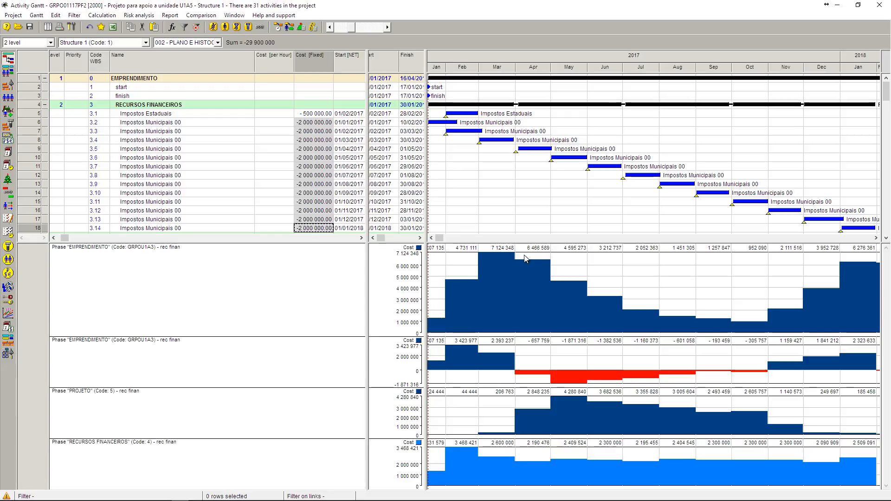
Narrow both table panes to widen the Gantt chart and recalculate the schedule with the new funding costs
drag(368, 193, 256, 215)
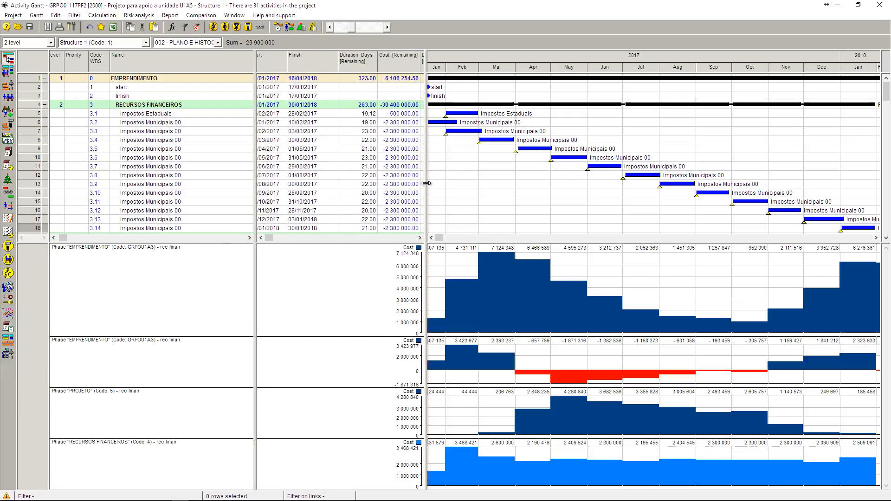
drag(426, 184, 381, 200)
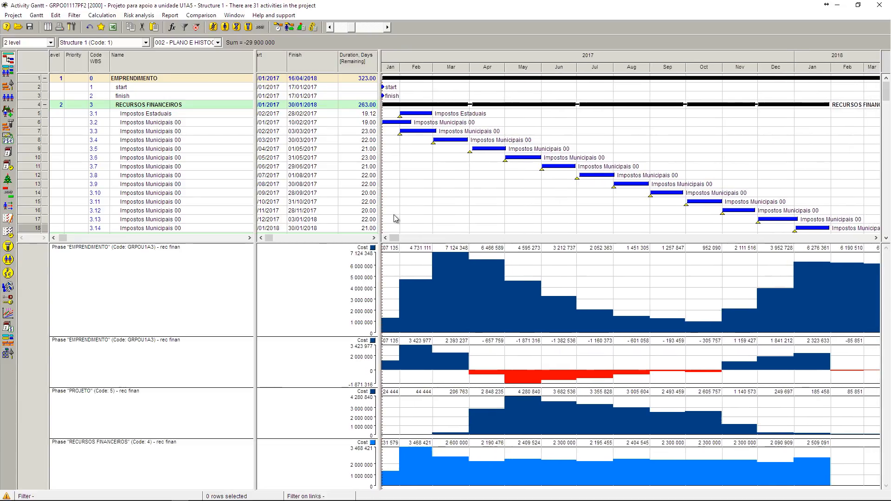
click(279, 27)
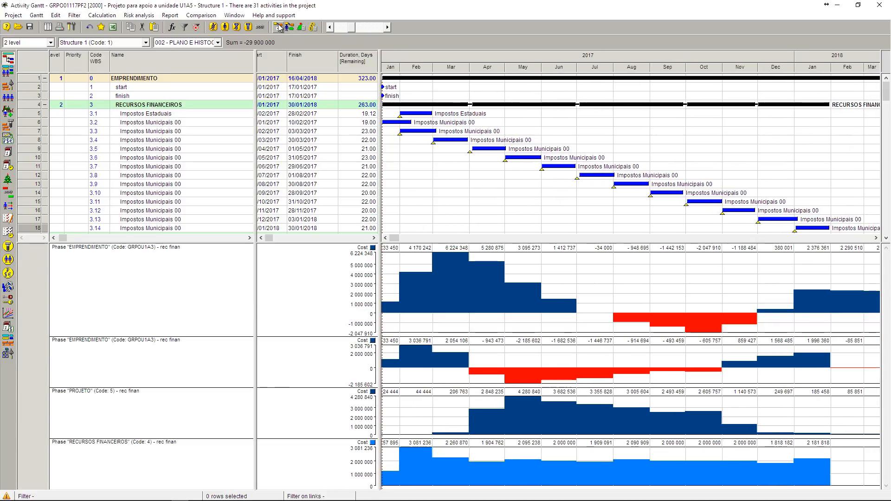
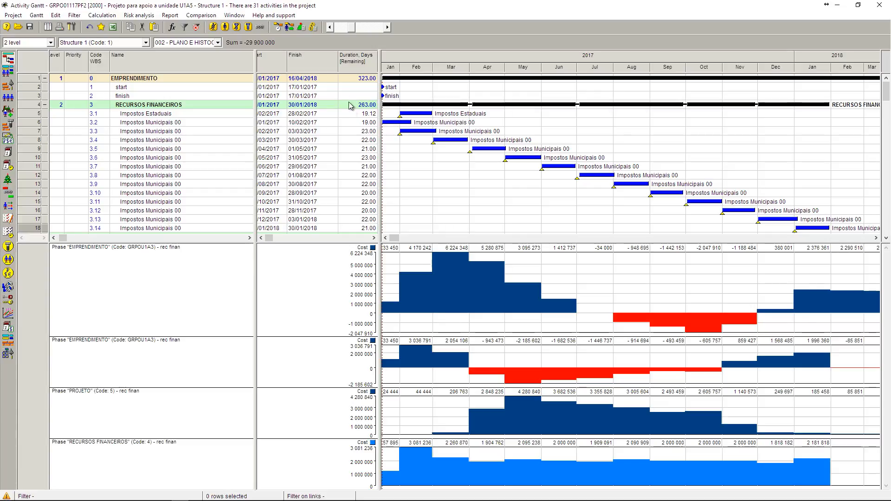
click(278, 27)
key(Return)
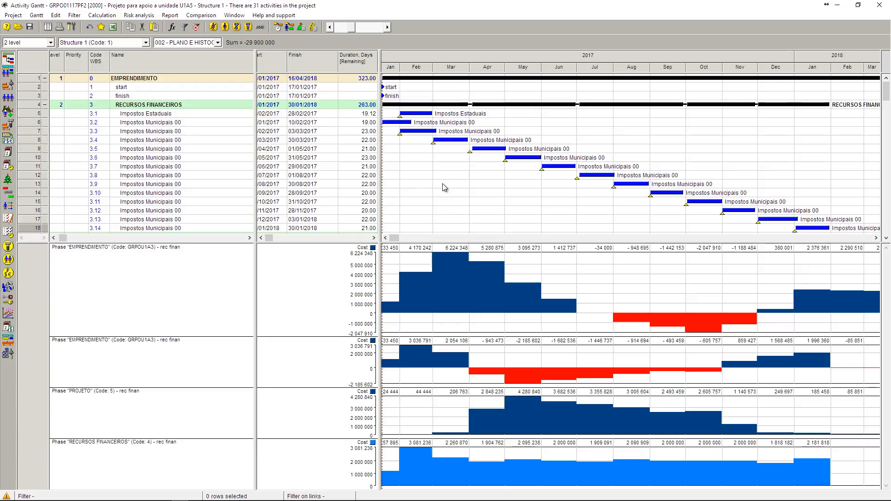
Move the Impostos Estaduais activity to start on 07/08/2017, and recalculate the schedule and costs
mouse_move(422, 113)
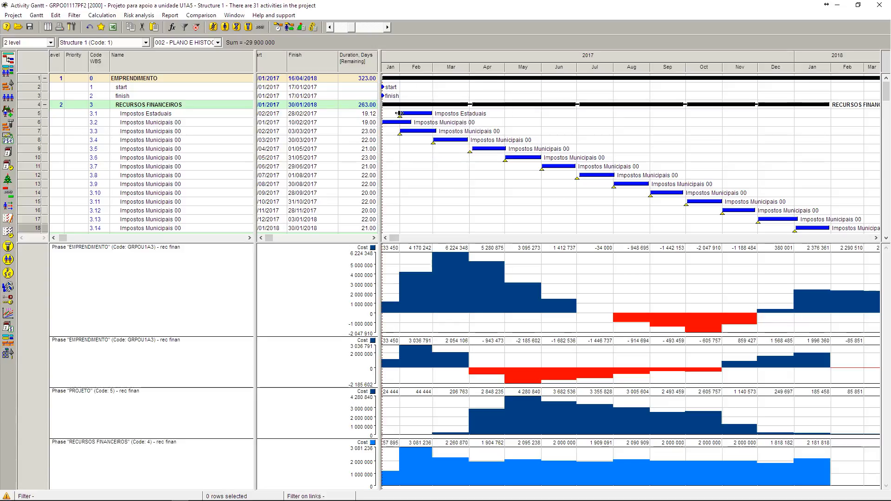
drag(400, 114, 632, 114)
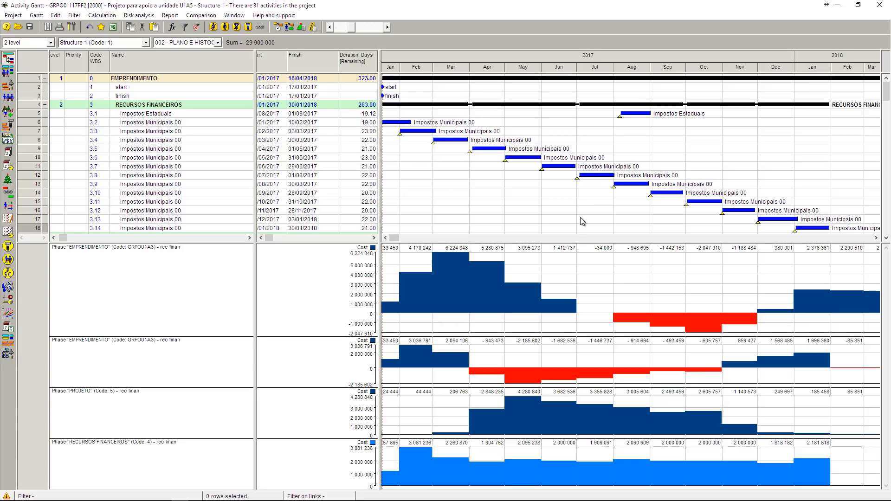
click(278, 29)
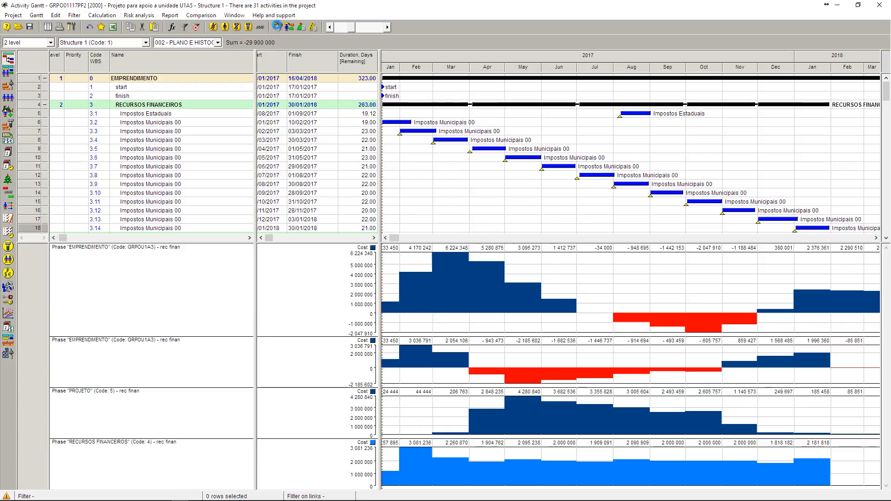
click(313, 28)
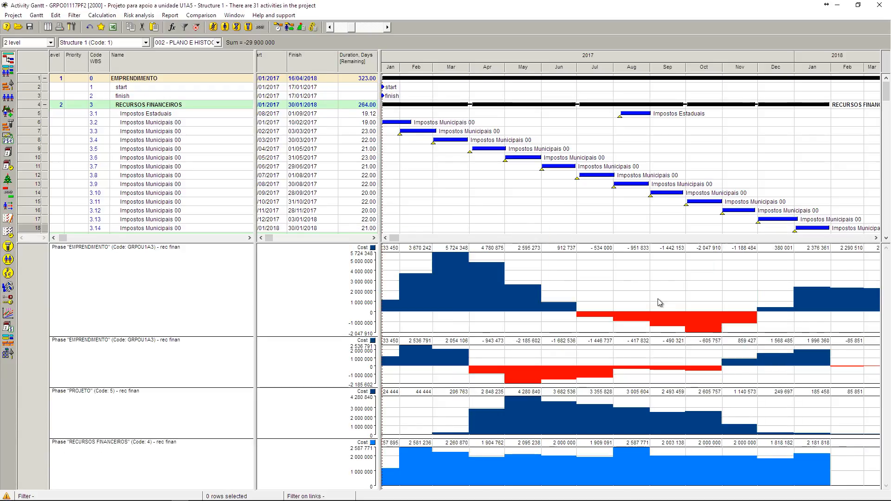
Move the Impostos Estaduais activity to start on 01/12/2017, and recalculate the schedule and costs
mouse_move(627, 113)
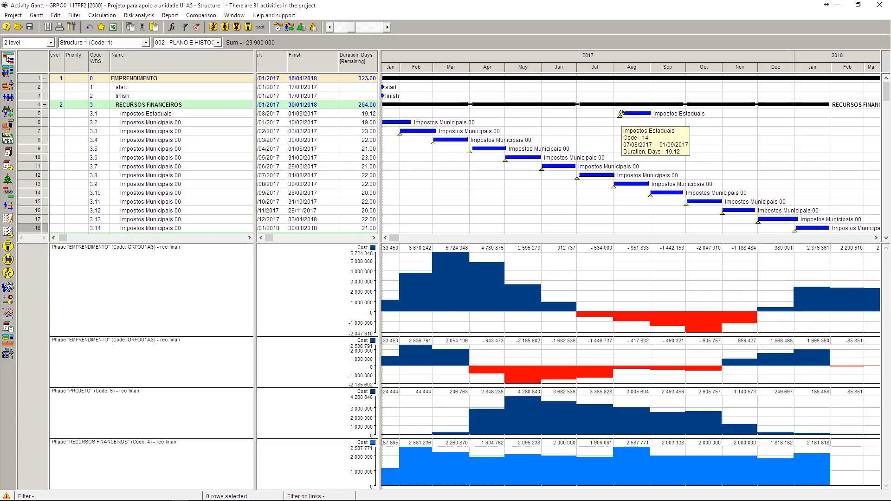
drag(621, 114, 759, 114)
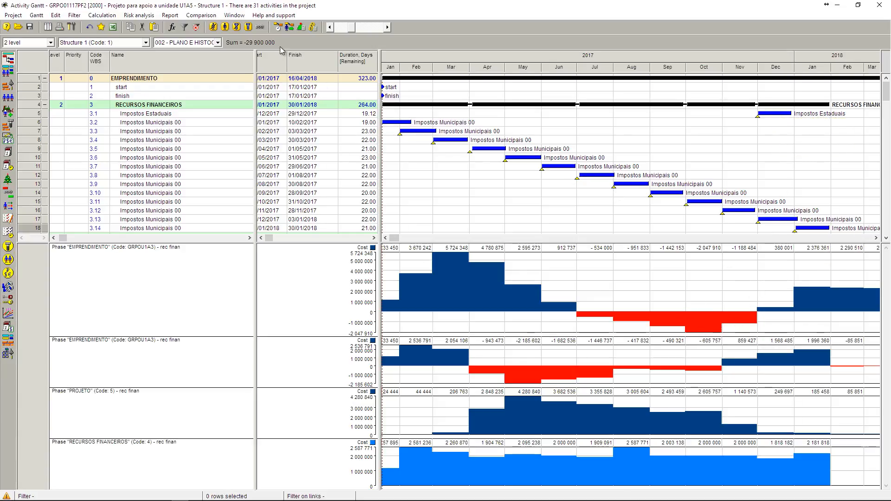
click(276, 27)
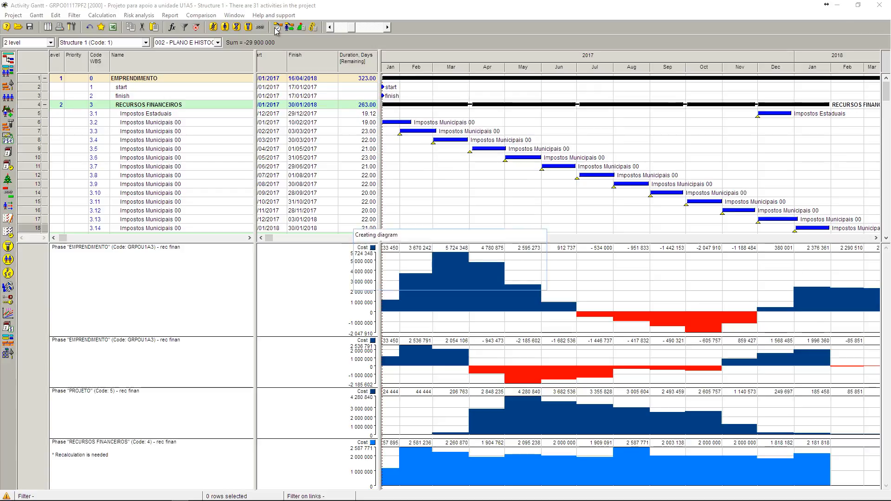
click(316, 28)
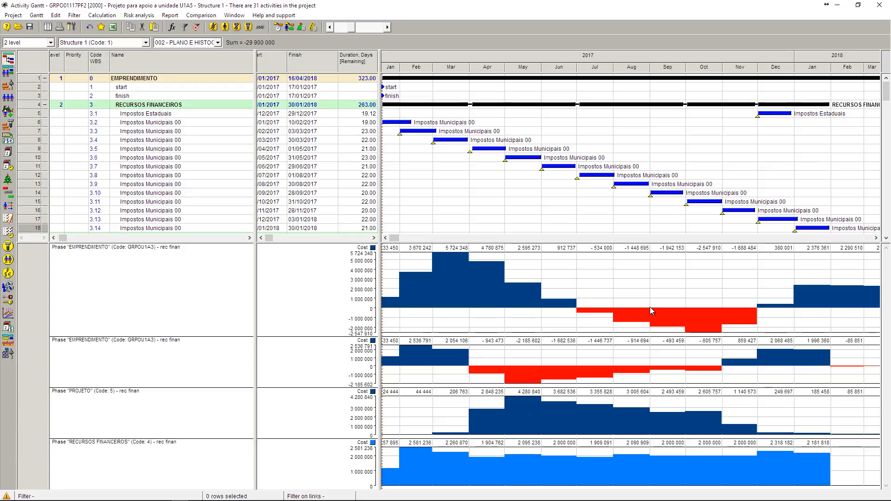
Move the Impostos Estaduais activity to January 2017 so it finishes on 16/02/2017, and recalculate the schedule and costs
mouse_move(772, 114)
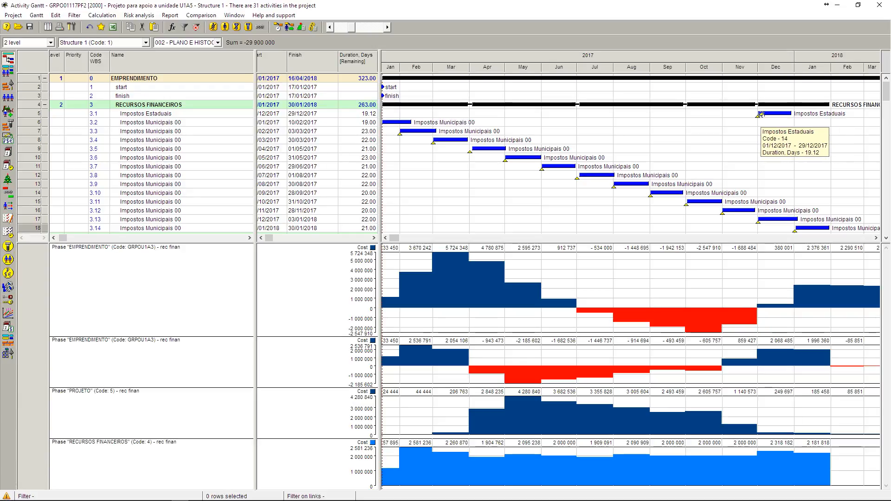
drag(758, 114, 386, 114)
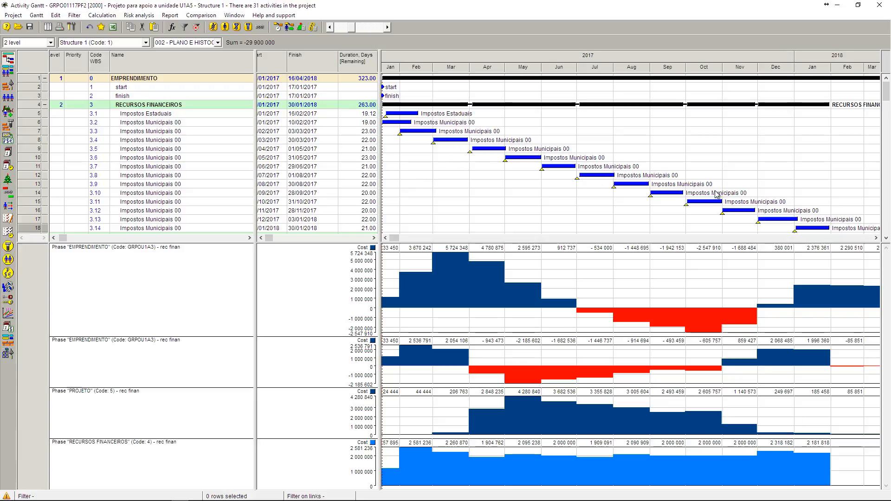
click(276, 28)
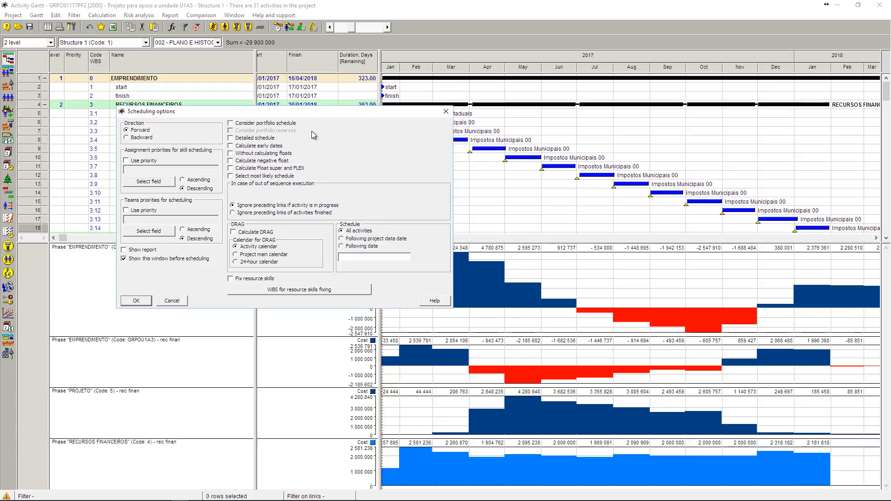
click(136, 301)
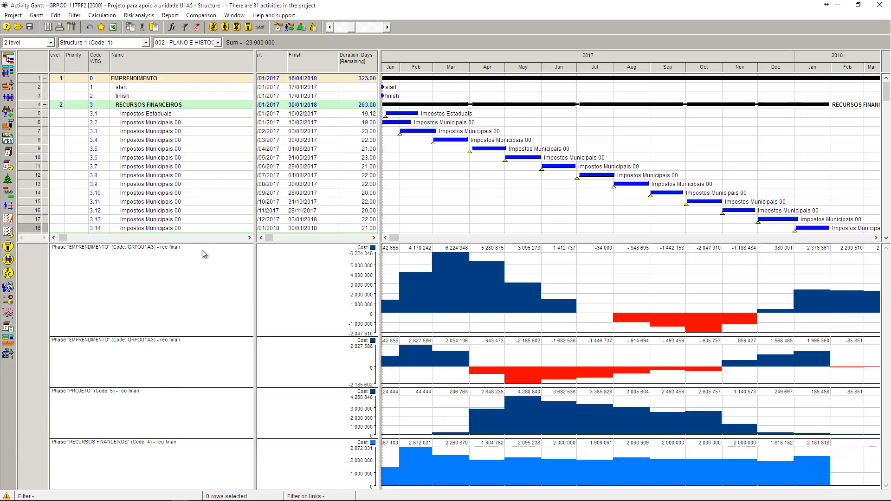
Slightly narrow the activity name pane, and recalculate the schedule and the costs with the existing options
click(215, 115)
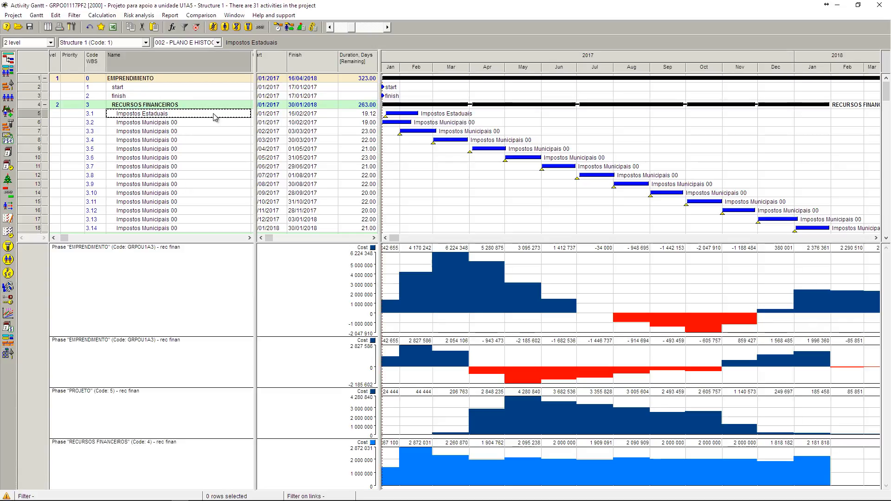
click(211, 123)
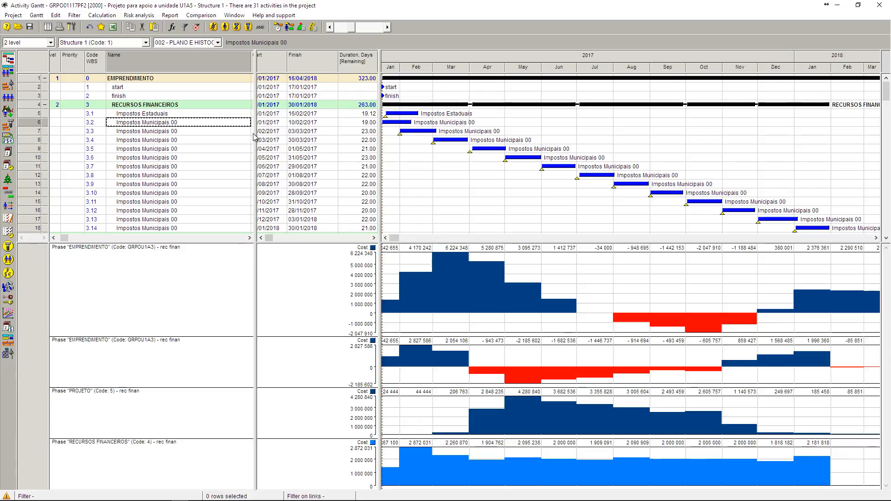
drag(254, 133, 249, 182)
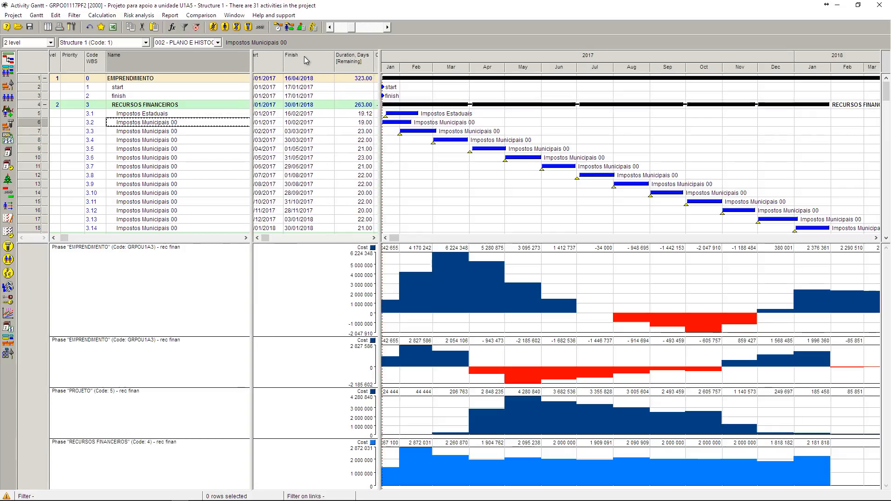
click(277, 27)
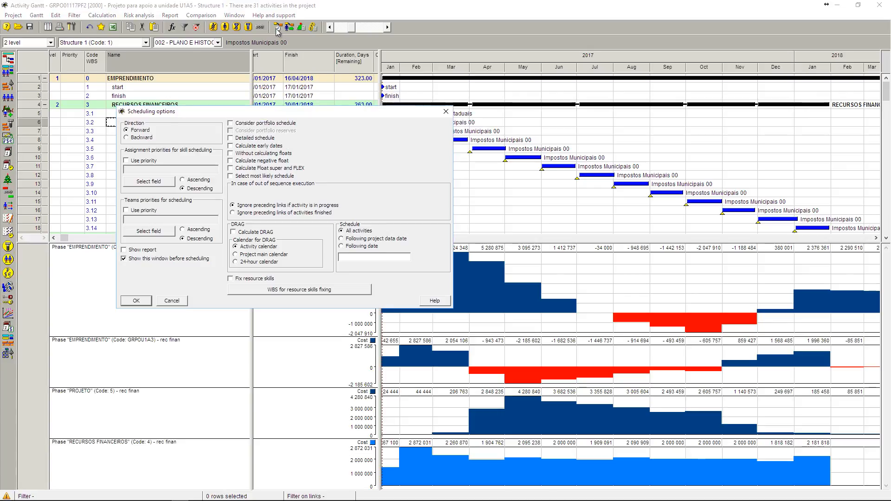
key(Return)
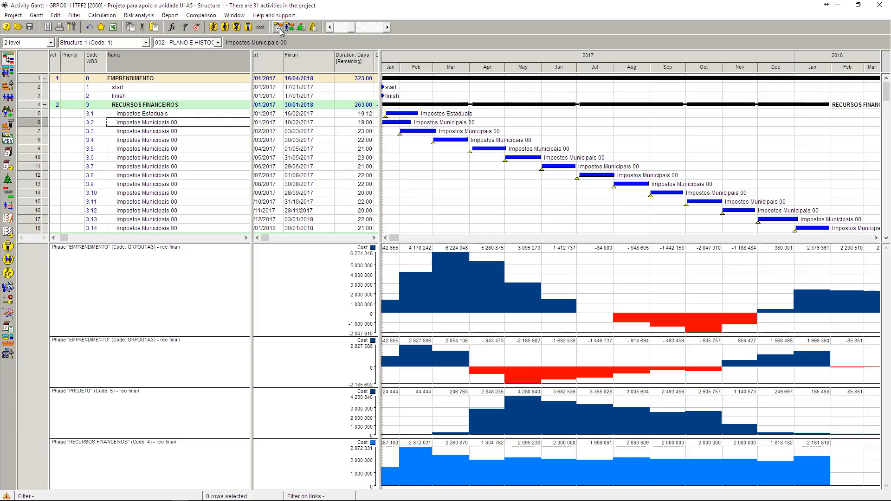
click(311, 28)
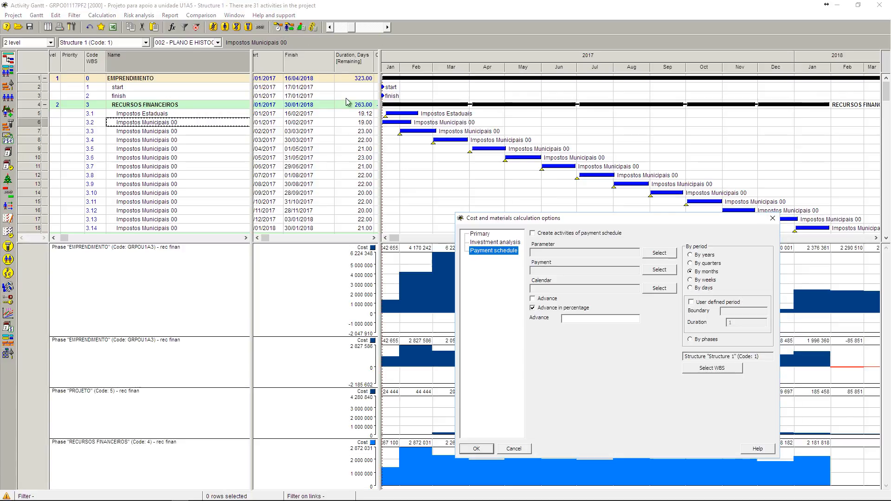
click(477, 449)
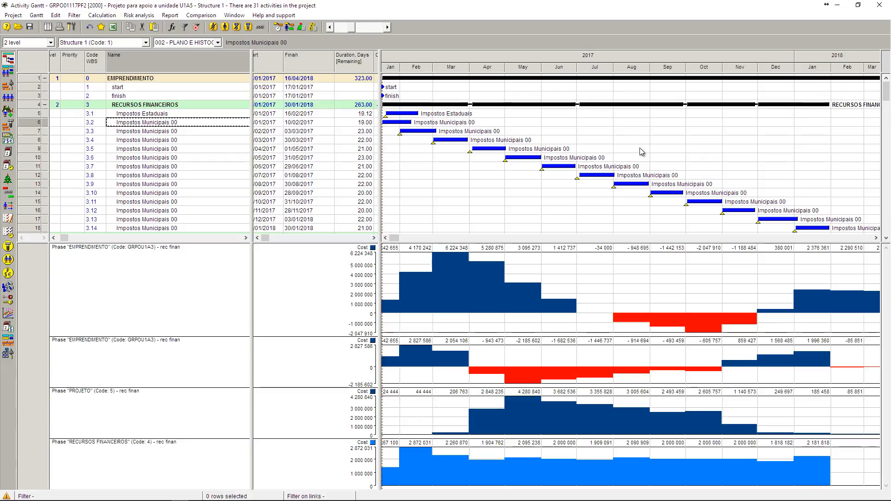
Set expenses leveling to cost components with Cost as the component to be leveled, and leave the scheduling options without running them
click(290, 28)
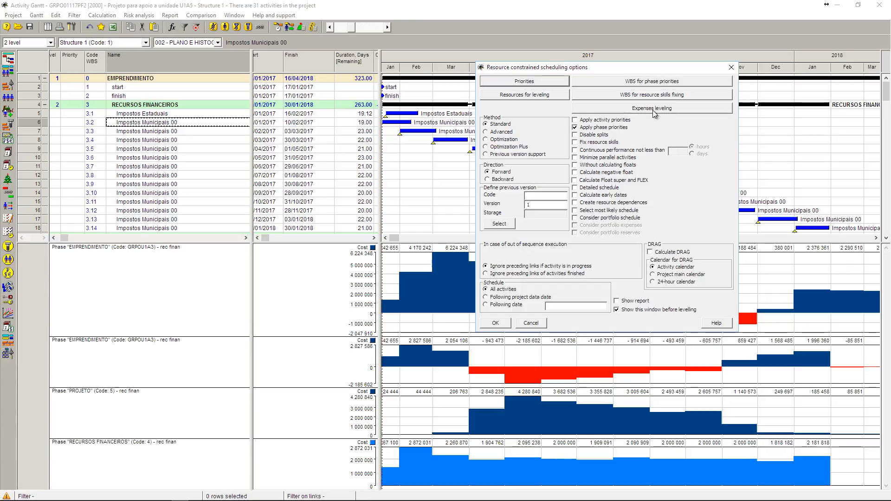
click(652, 108)
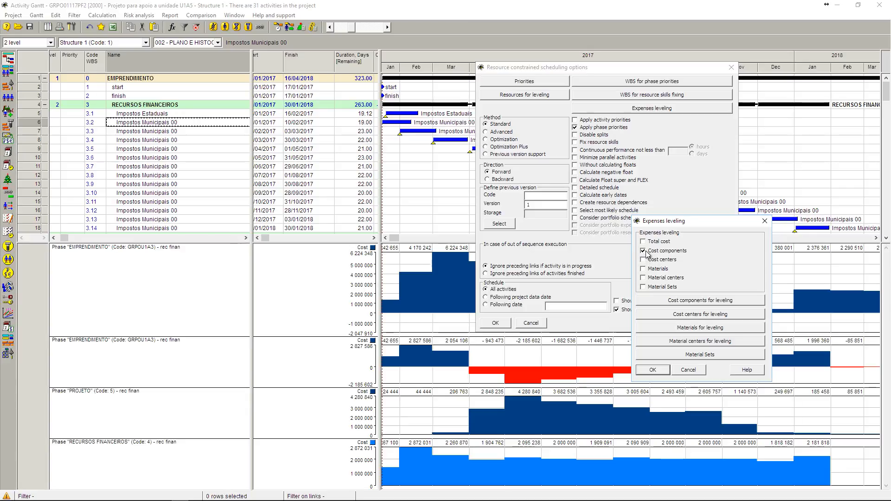
click(684, 302)
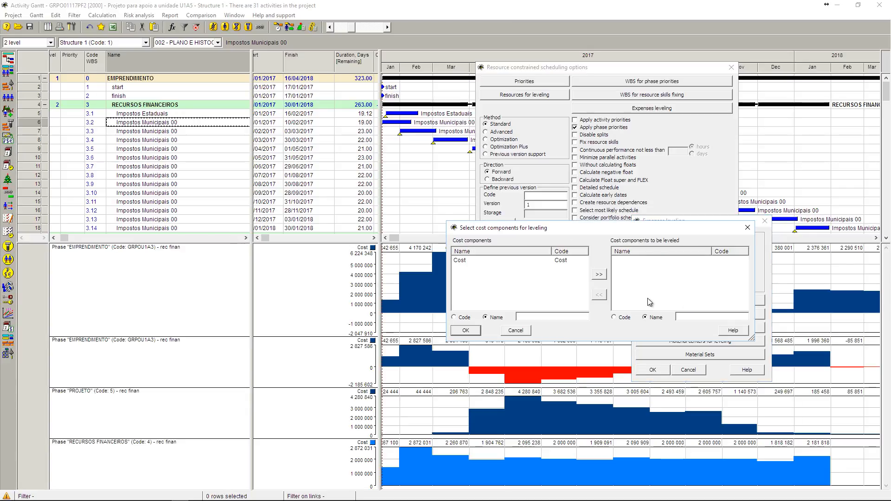
click(462, 261)
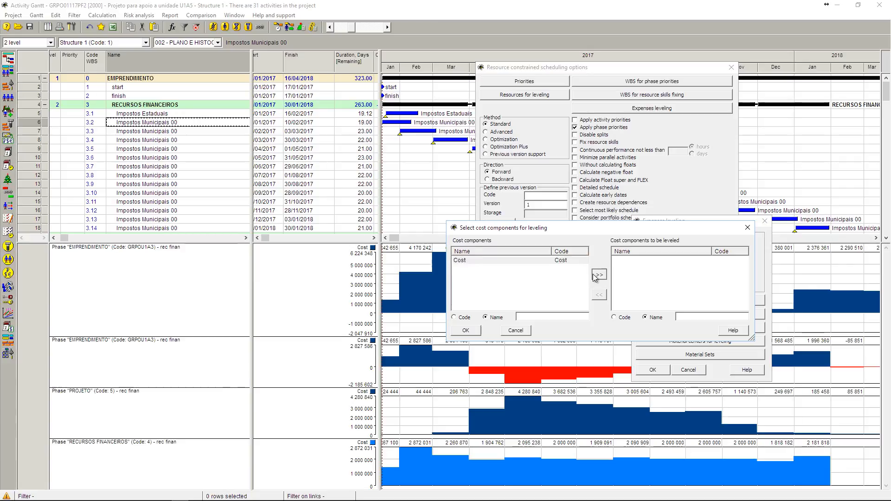
click(599, 275)
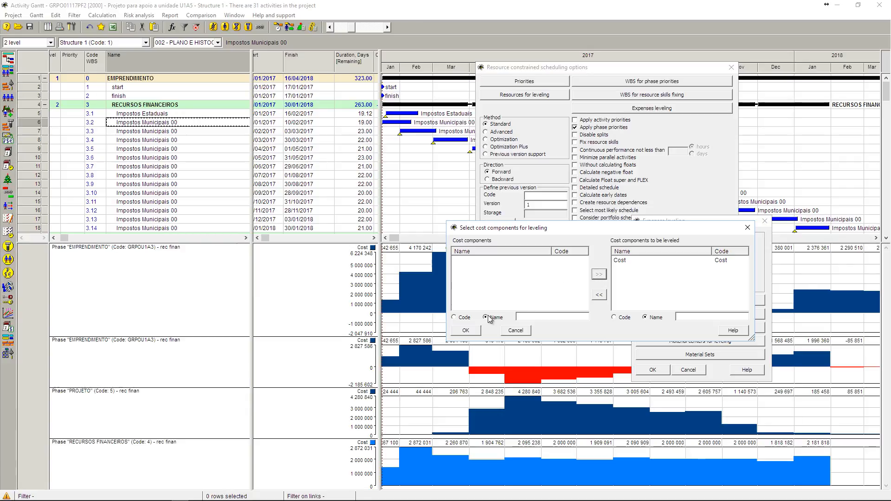
click(472, 330)
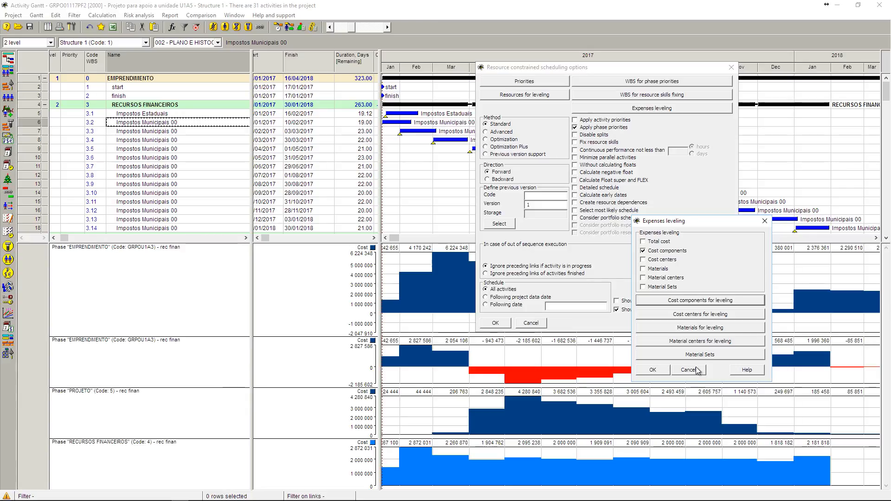
click(659, 371)
click(542, 324)
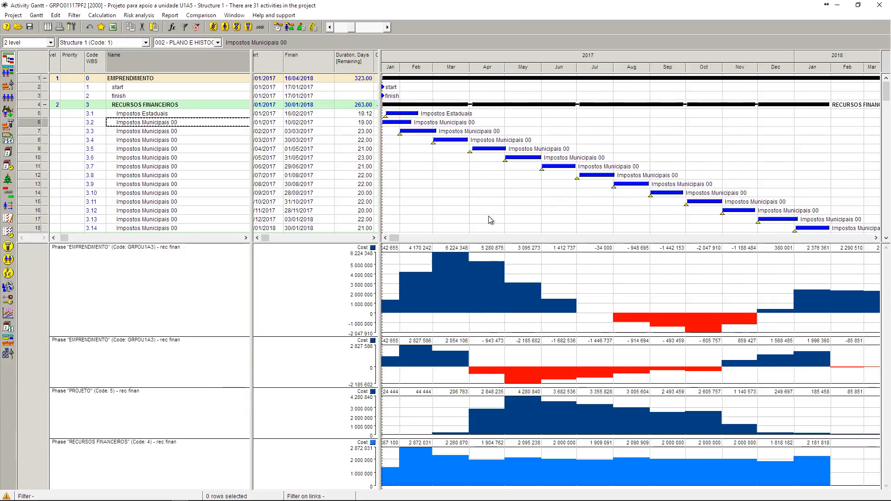
Collapse RECURSOS FINANCEIROS, expand PROJETO with GERENCIAMENTO and PRODUTO, and collapse Phases 1 to 3
click(44, 105)
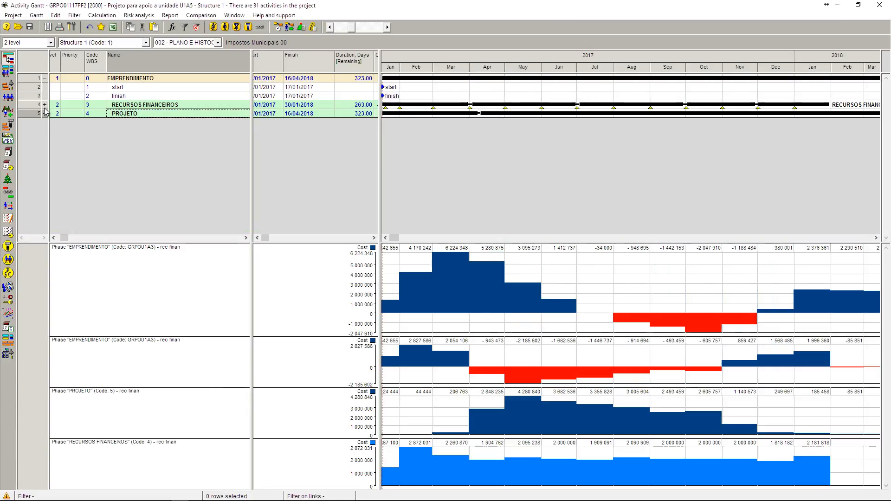
click(45, 113)
click(45, 131)
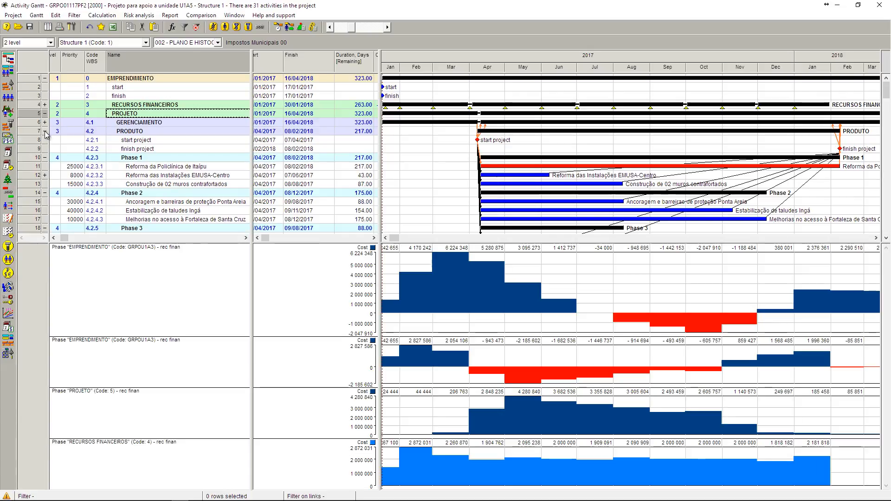
click(44, 157)
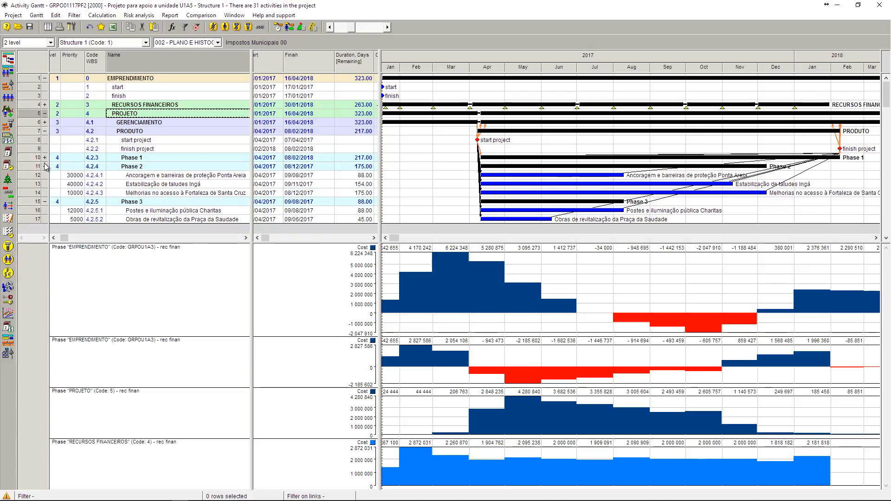
click(44, 166)
click(45, 175)
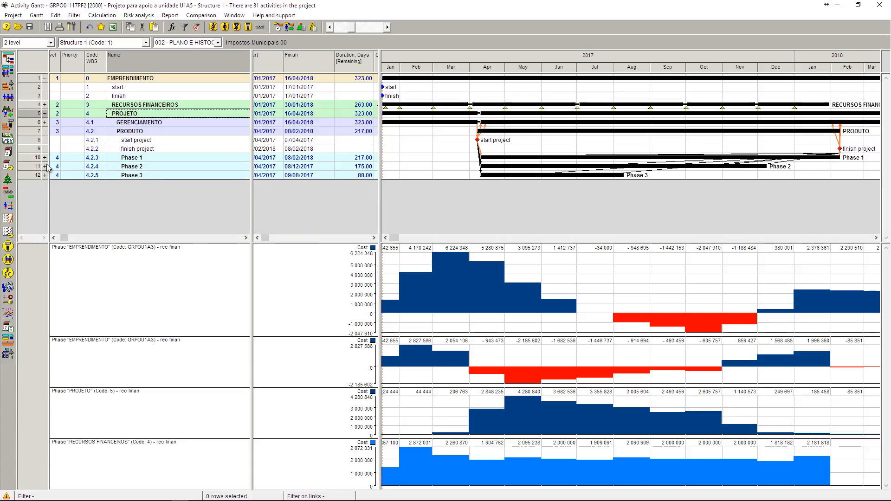
click(45, 122)
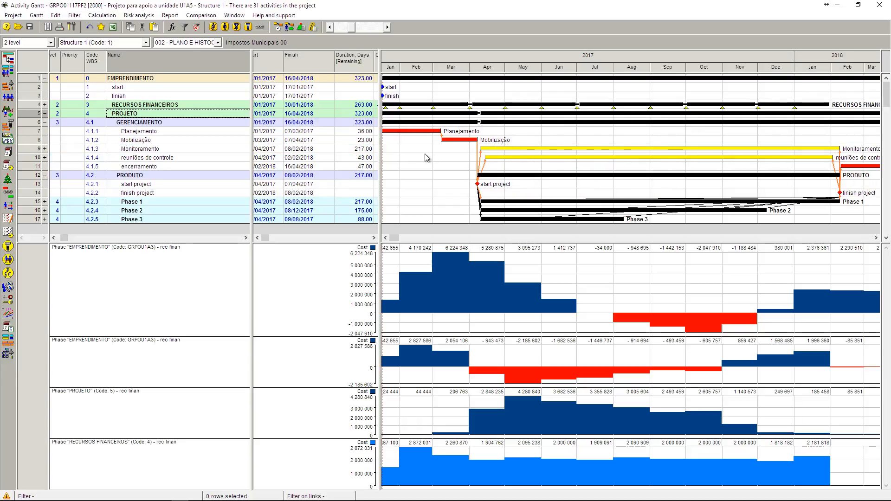
Fit the Gantt timescale to the project and compress it further to extend well past April 2018
click(367, 150)
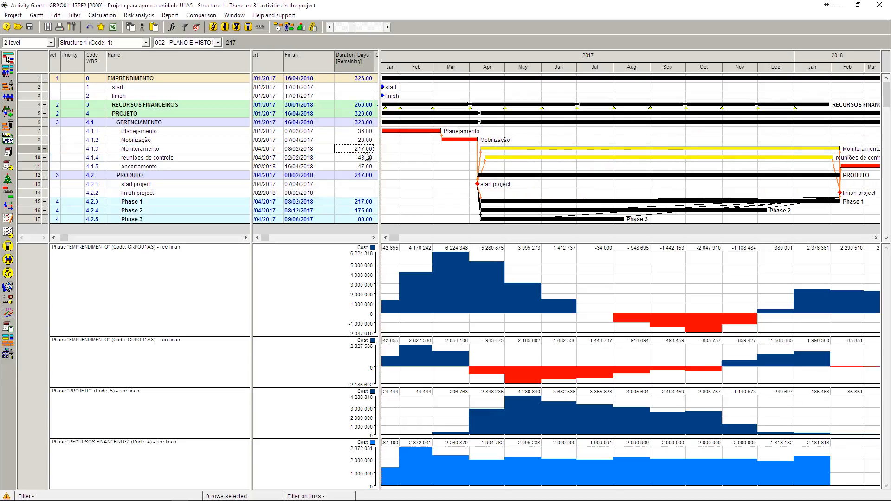
right_click(564, 59)
click(571, 72)
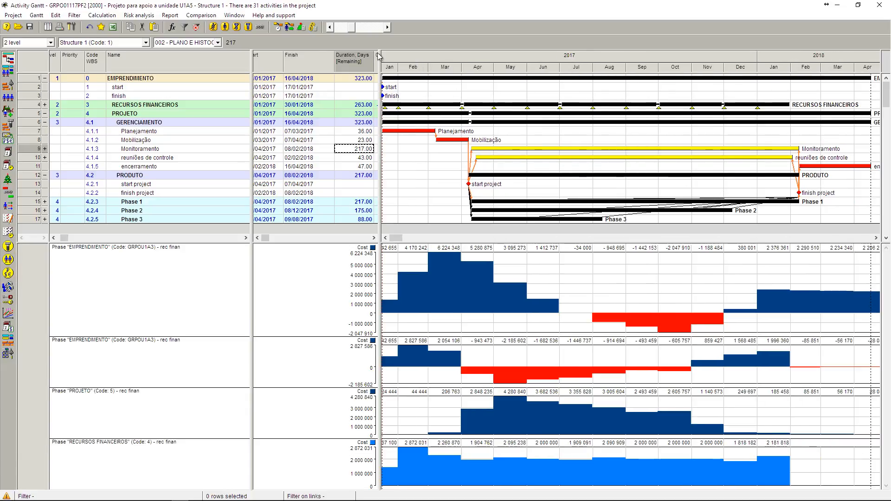
click(330, 28)
click(330, 28)
click(330, 28)
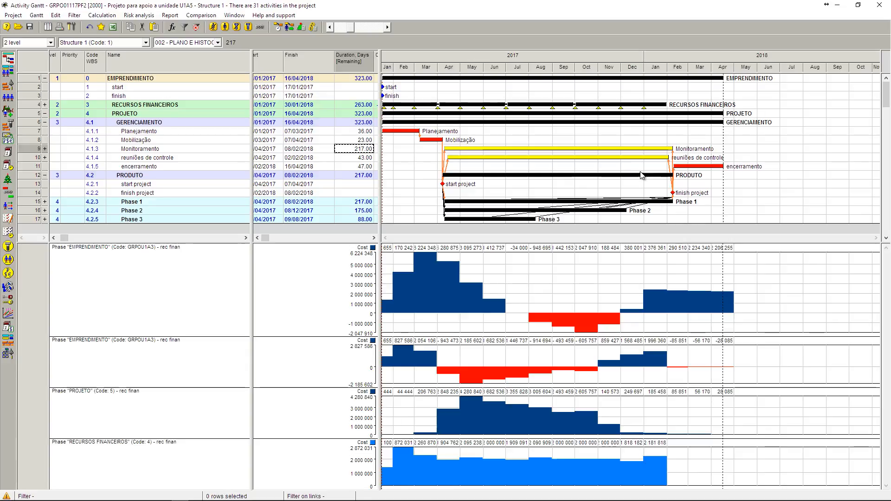
Check the funding activities inside RECURSOS FINANCEIROS, and collapse that phase again
click(45, 105)
click(132, 116)
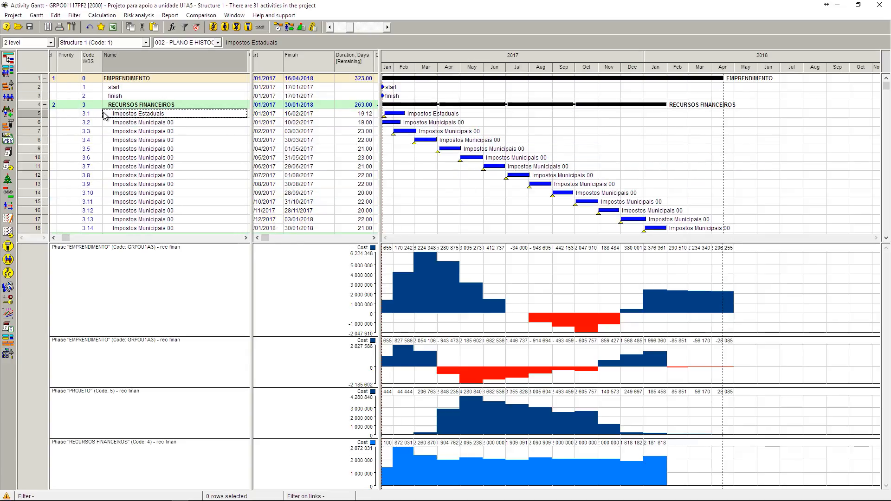
click(45, 105)
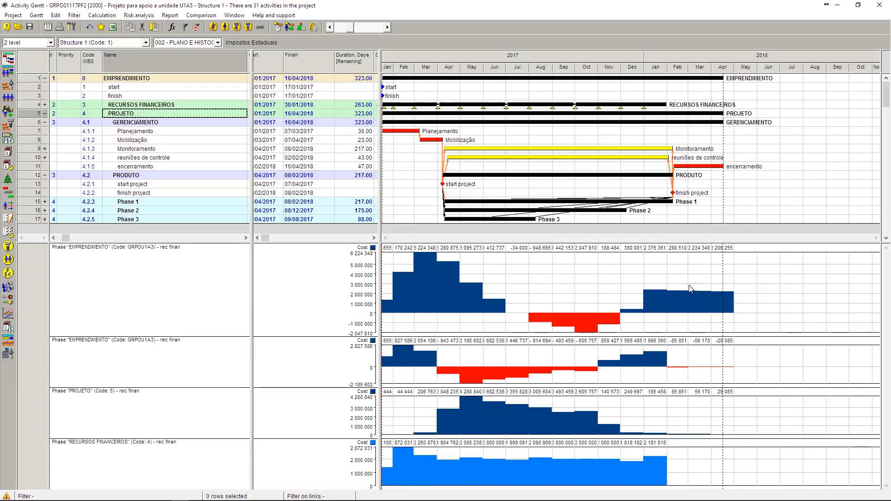
Delete the monthly EMPRENDIMENTO, PROJETO and RECURSOS FINANCEIROS diagrams, keeping only the cumulative EMPRENDIMENTO cost diagram
right_click(676, 355)
click(700, 408)
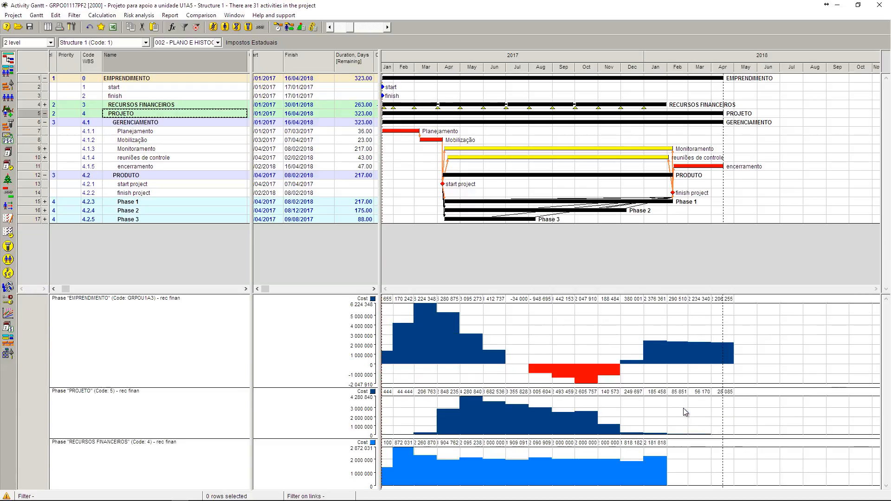
right_click(680, 420)
click(705, 473)
right_click(656, 463)
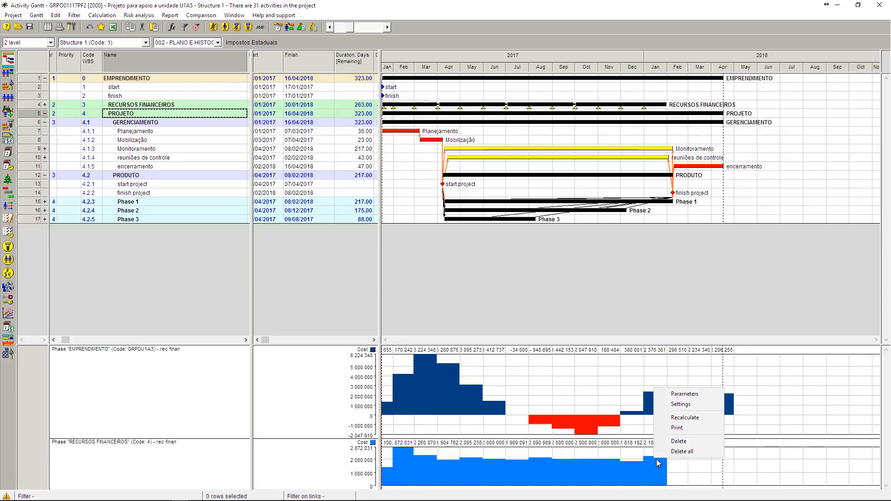
click(668, 443)
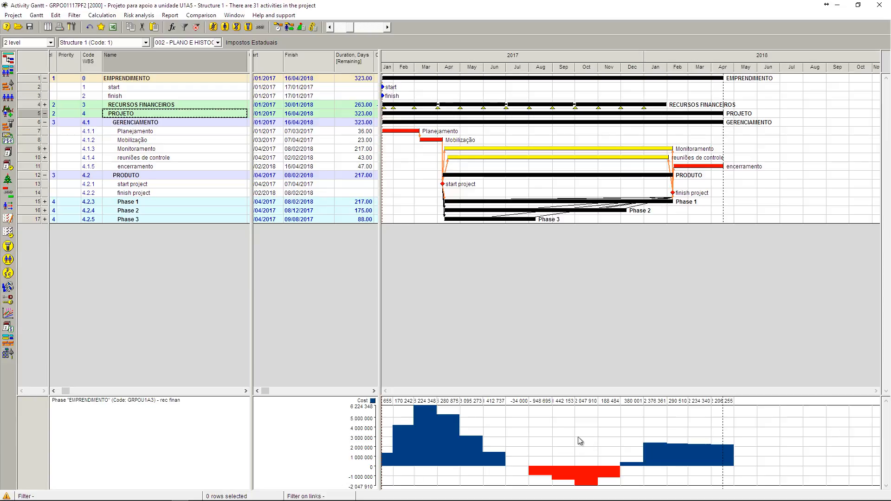
Expand Phase 3, Phase 2 and Phase 1 under PRODUTO to show their activities
click(45, 219)
click(45, 210)
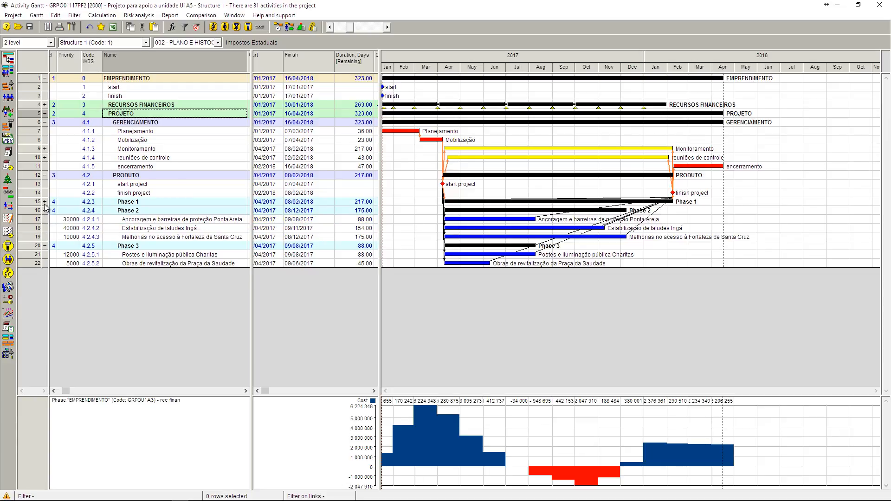
click(45, 201)
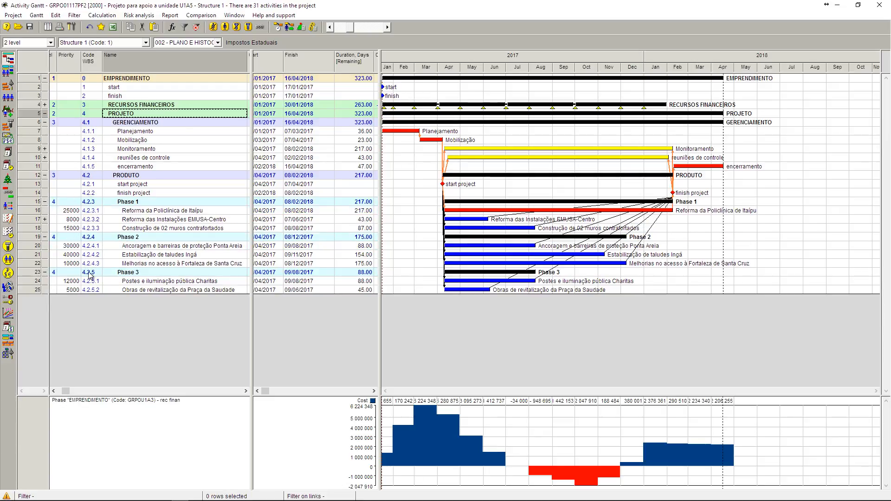
Check which cost centers are selected for expenses leveling in the resource constrained scheduling options
click(289, 31)
drag(632, 68, 773, 32)
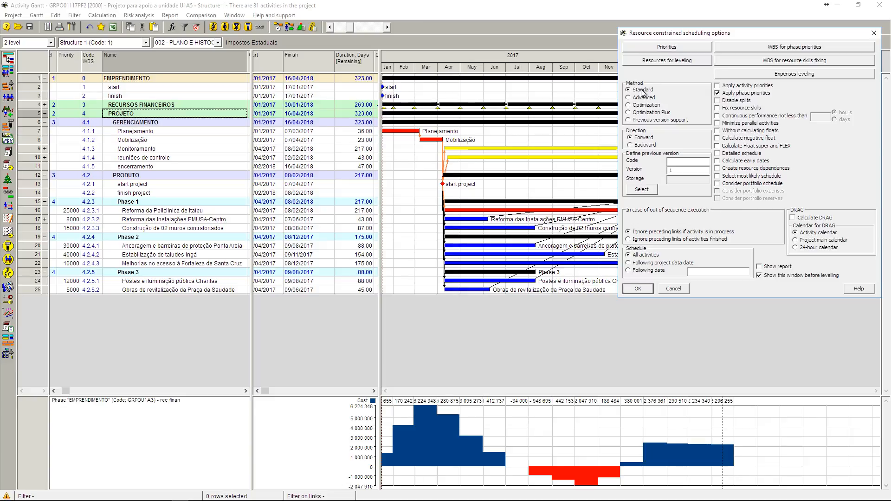
click(760, 79)
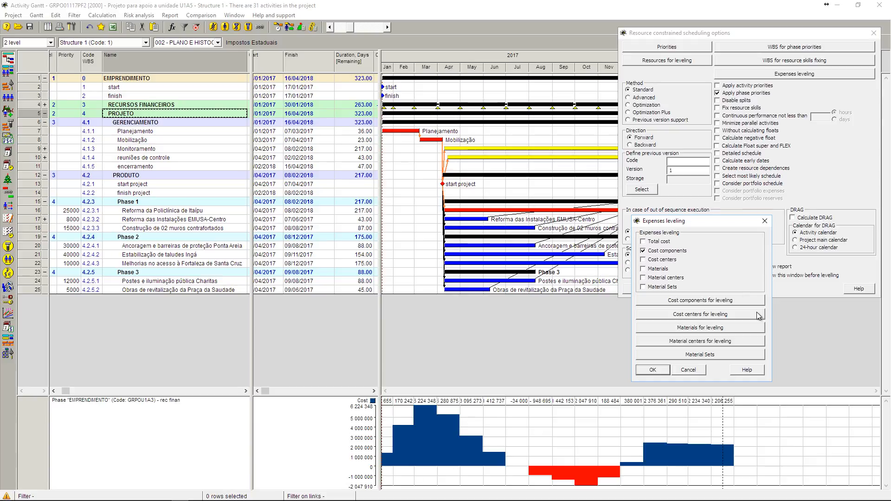
click(724, 316)
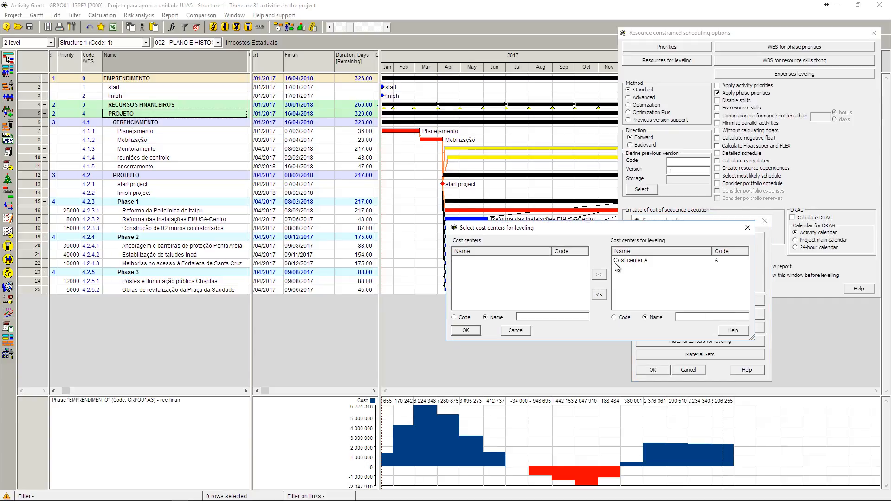
click(517, 330)
Keep Cost as the component for expenses leveling and level the schedule using activity priorities instead of phase priorities
click(695, 301)
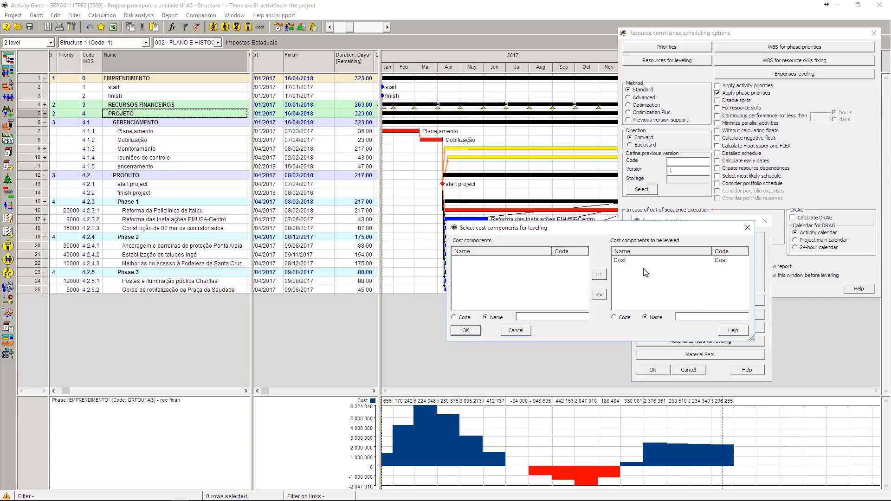
click(619, 261)
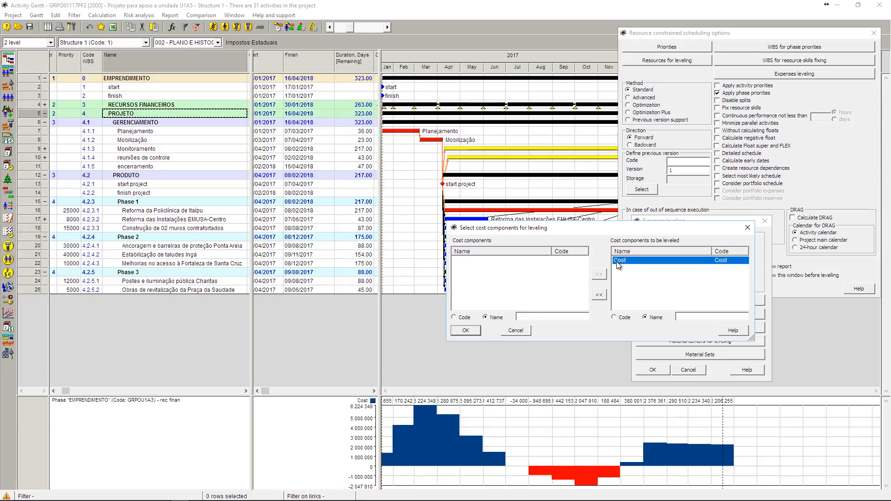
click(462, 332)
click(653, 370)
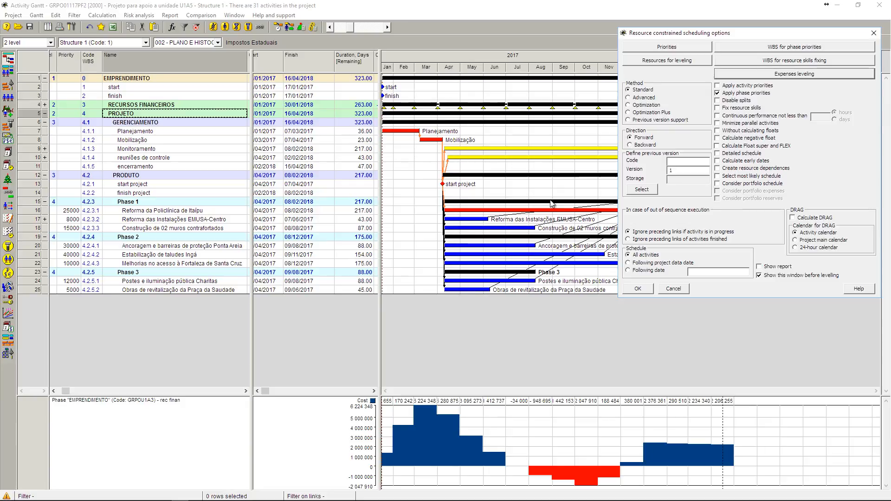
click(719, 86)
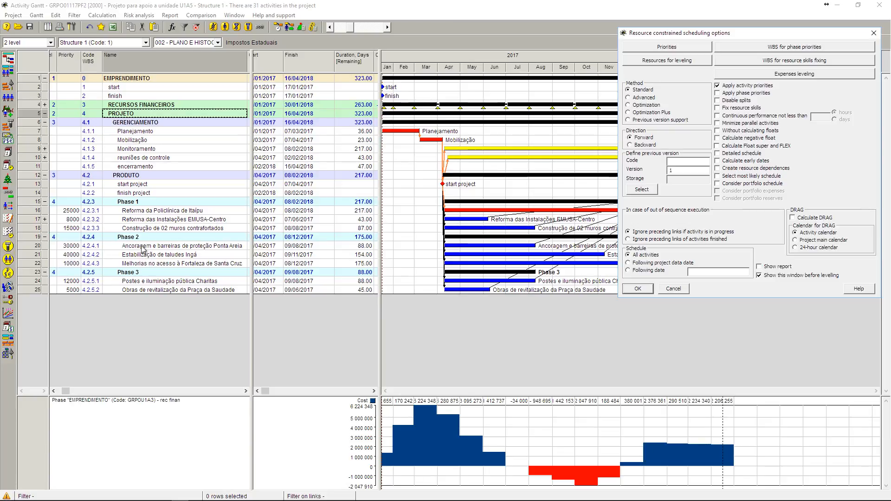
click(639, 289)
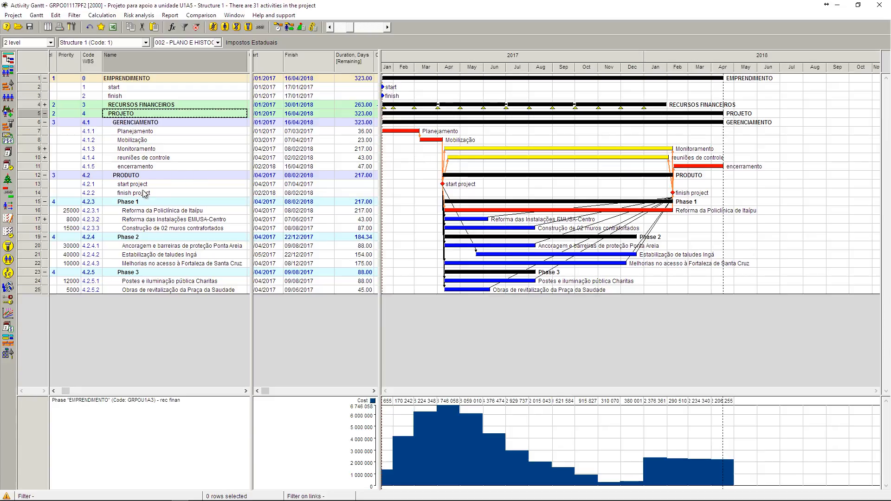
Set the priority of Estabilização de taludes Ingá to 80000 and level the schedule again with the Standard method
click(36, 258)
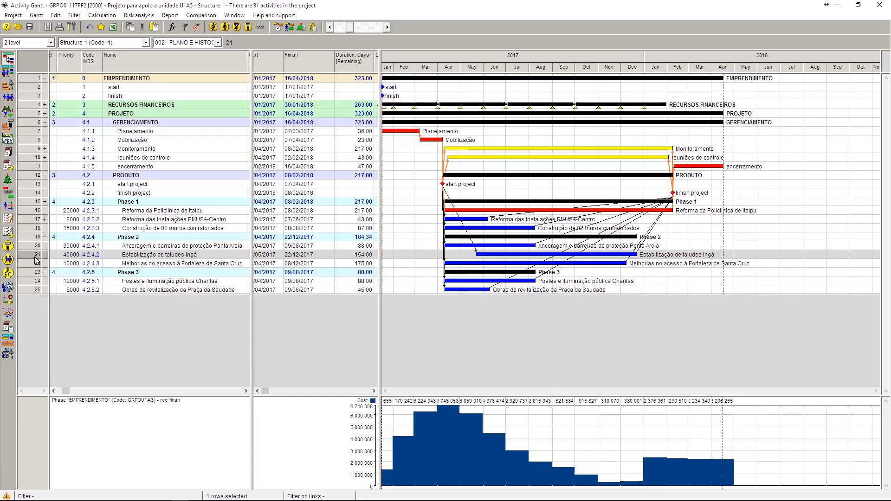
click(60, 256)
click(60, 254)
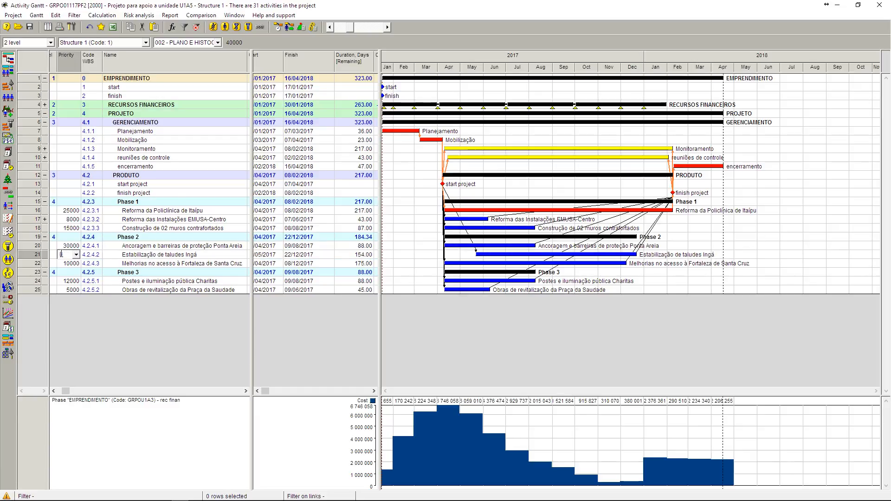
text(80000)
key(Return)
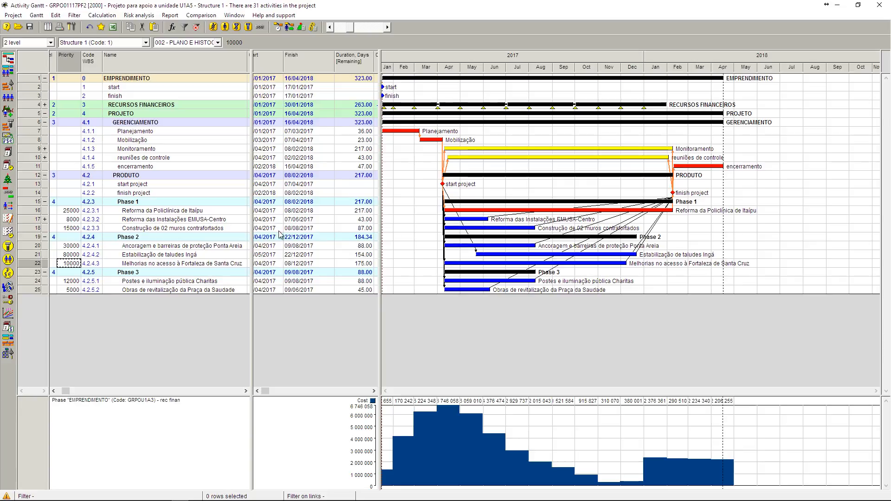
click(290, 28)
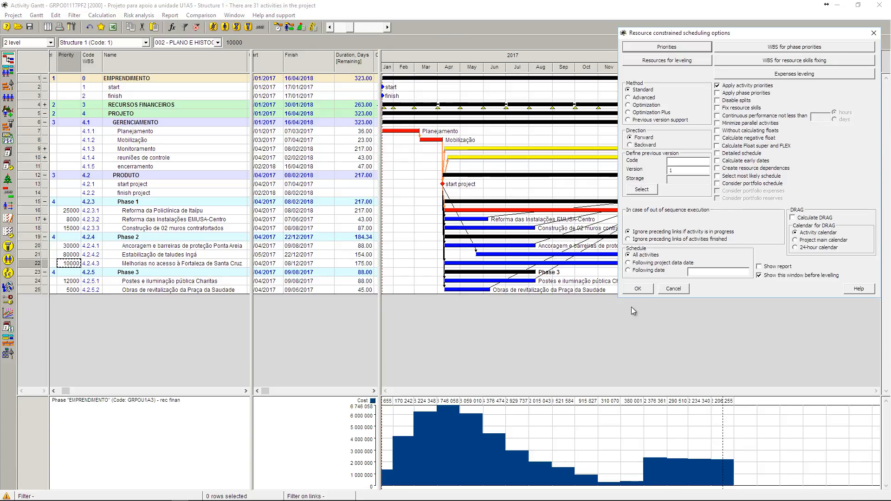
click(639, 289)
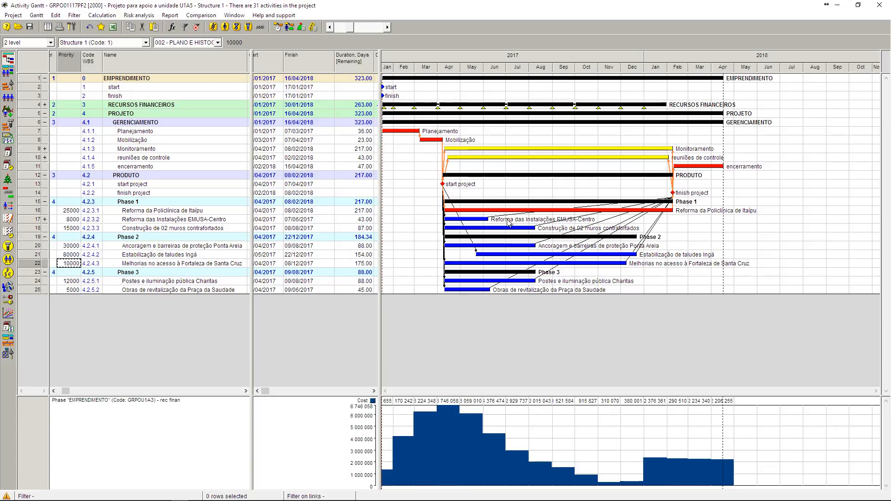
Set the priority of Melhorias no acesso à Fortaleza de Santa Cruz to 200 and rerun the leveling
mouse_move(520, 282)
mouse_move(466, 289)
text(200)
key(Return)
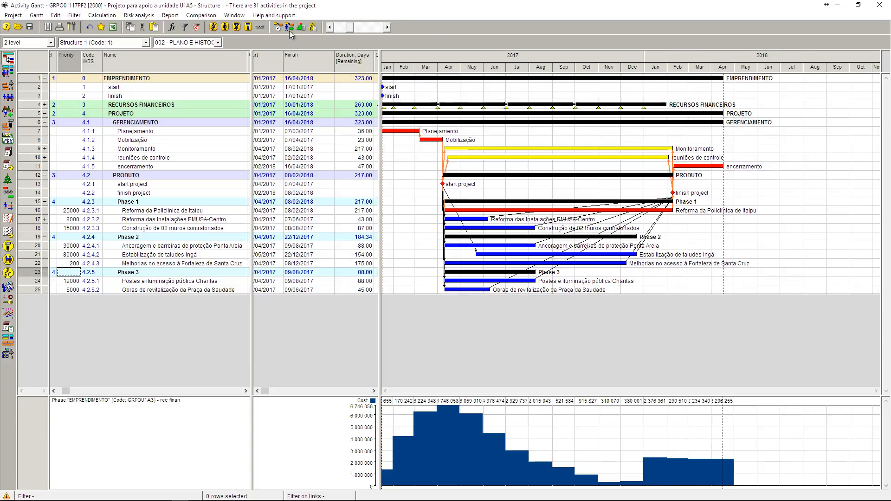
click(312, 27)
click(638, 289)
Level the schedule using the Advanced method with activity priorities applied
click(291, 28)
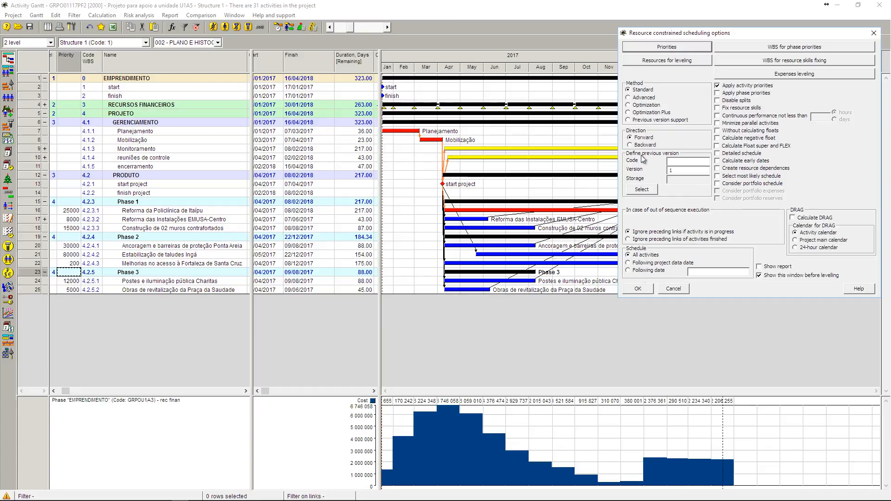
click(643, 98)
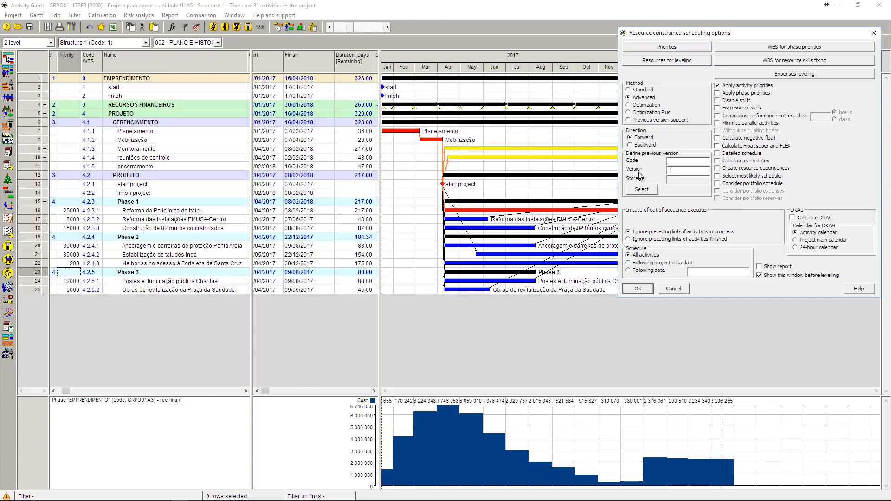
click(638, 289)
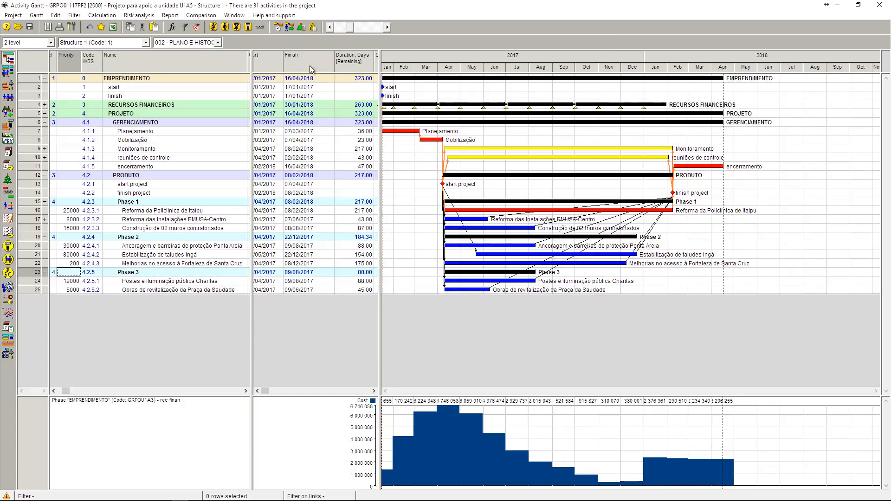
click(289, 28)
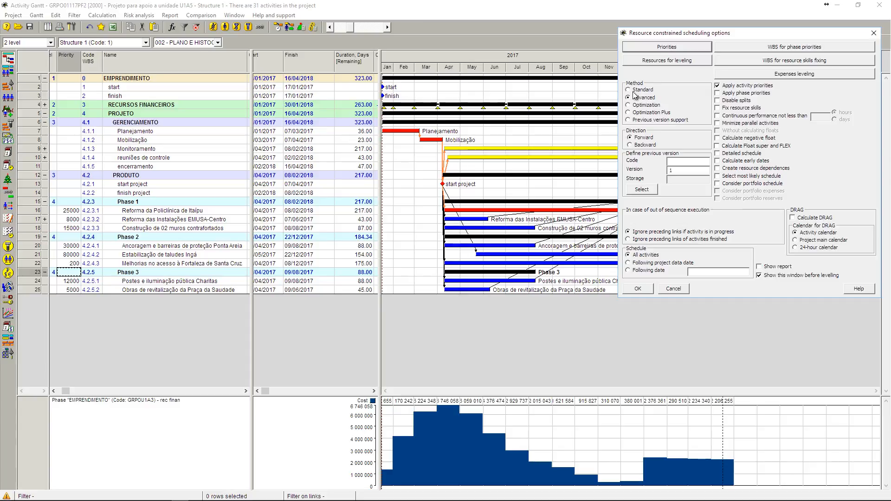
click(672, 290)
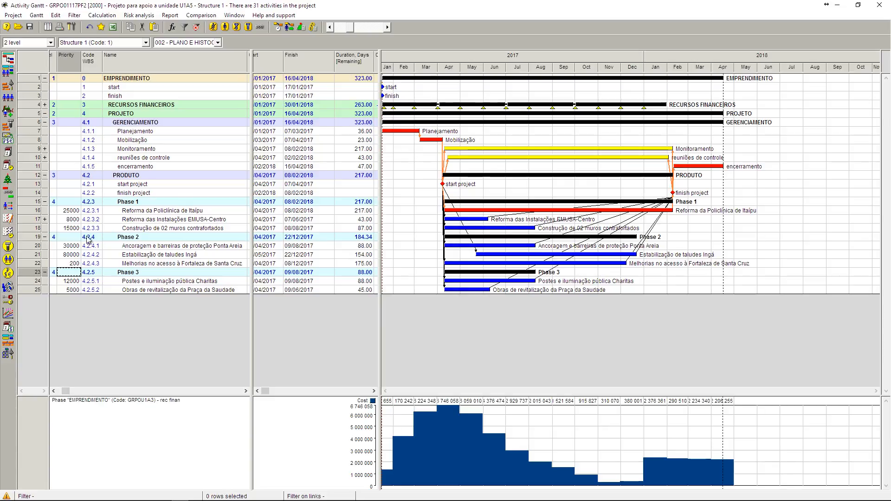
Move the three activities of Phase 2 into Phase 1
click(34, 255)
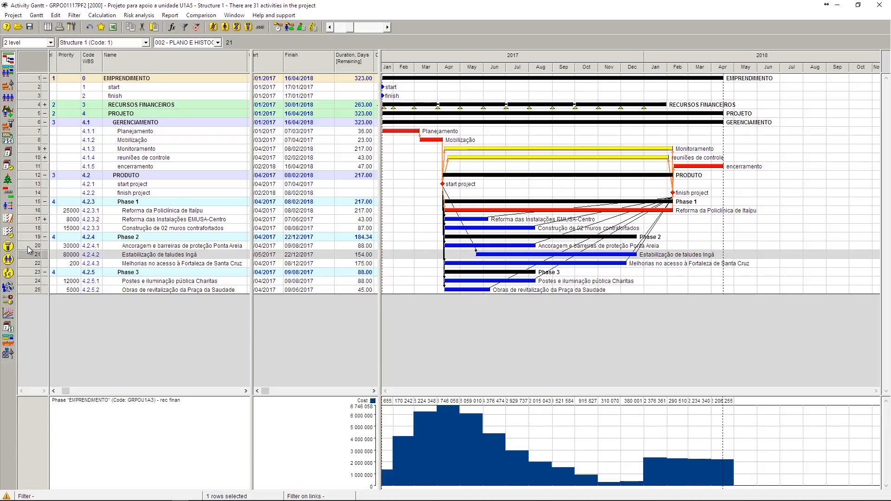
click(27, 246)
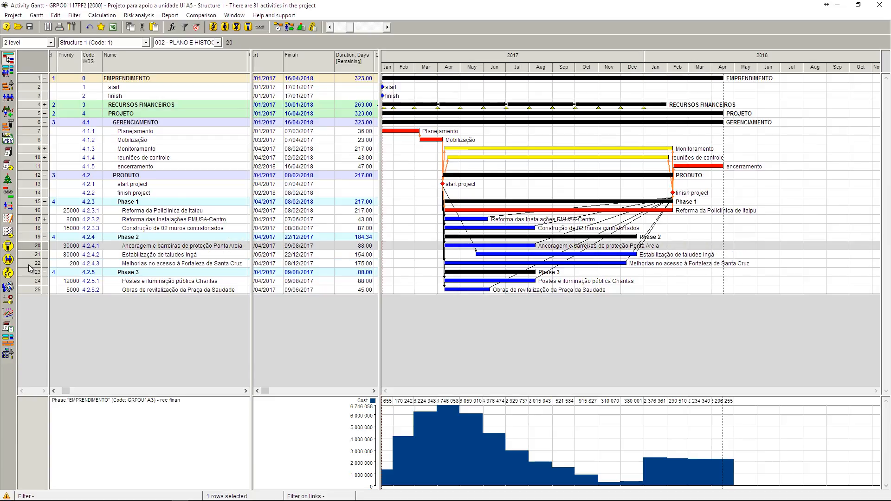
shift+click(28, 265)
right_click(29, 266)
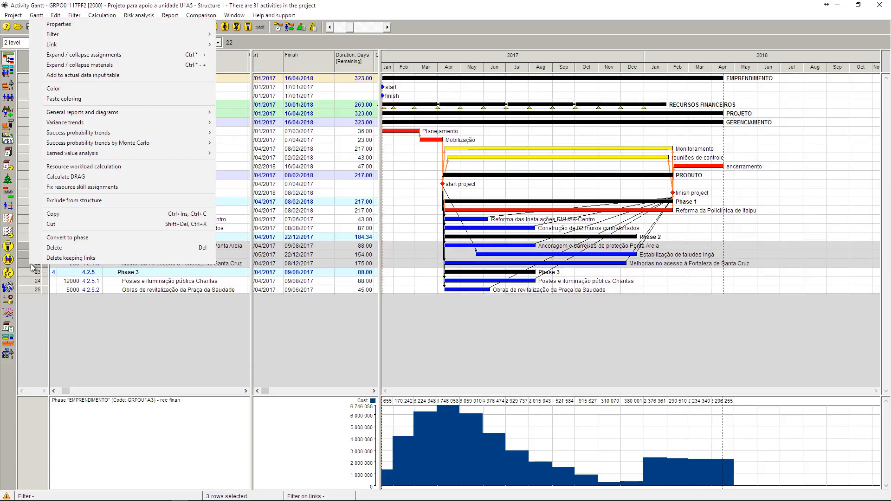
click(68, 228)
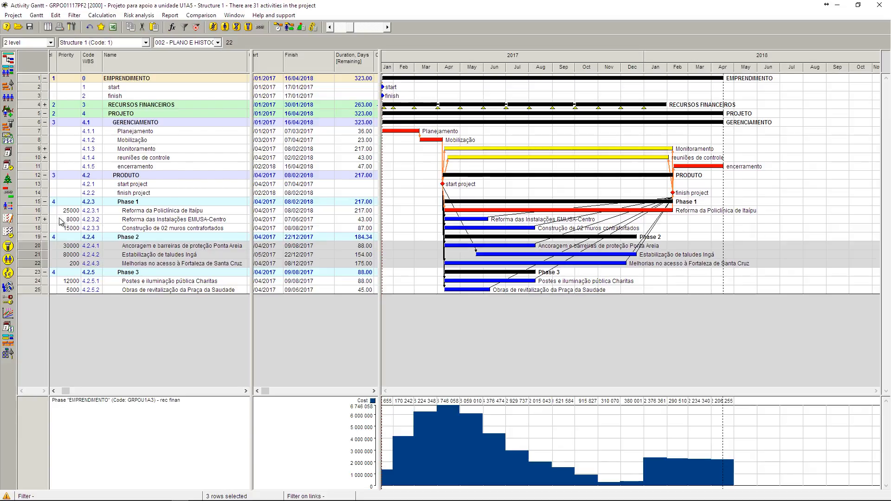
click(30, 205)
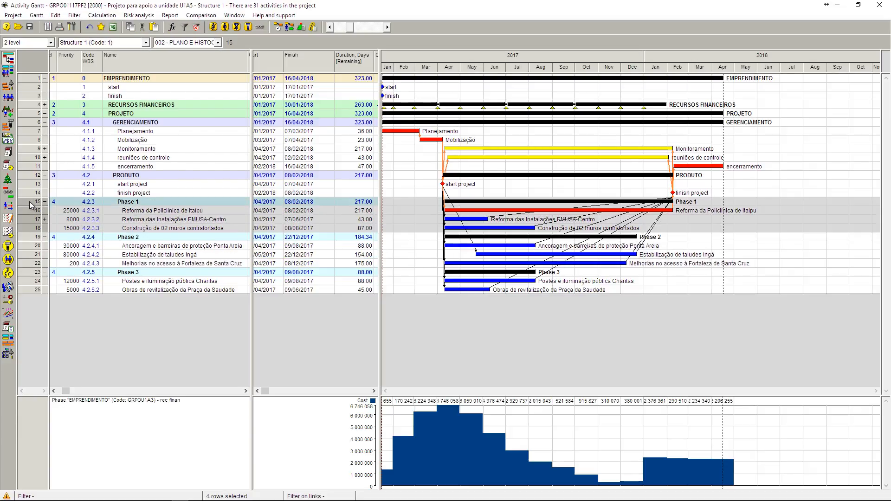
key(ctrl+v)
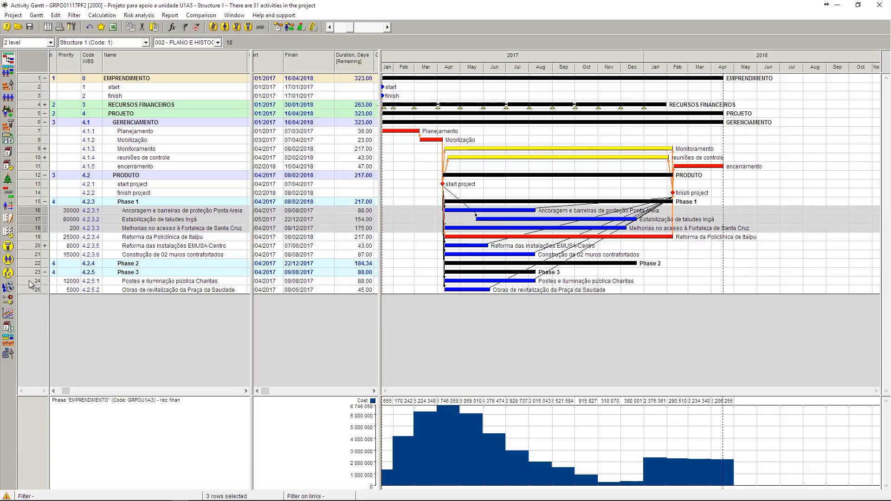
Move the two Phase 3 activities, Postes e iluminação pública Charitas and Obras de revitalização da Praça da Saudade, into Phase 1
drag(29, 281, 30, 289)
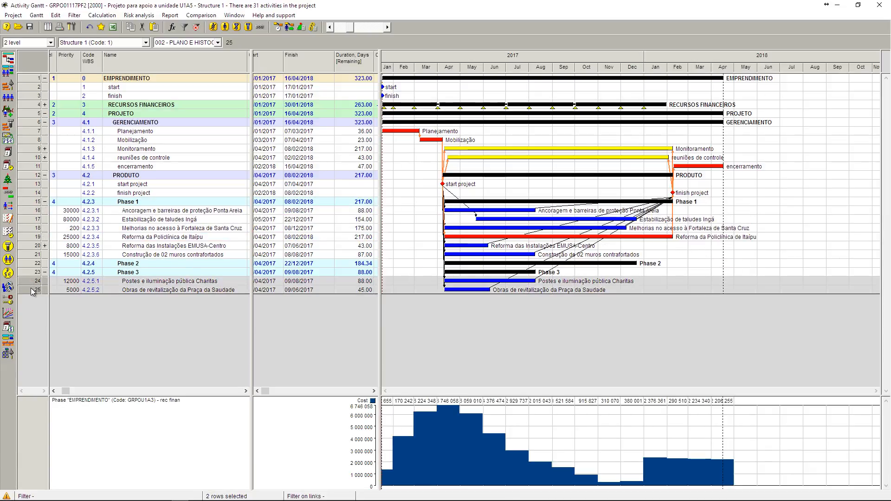
click(33, 206)
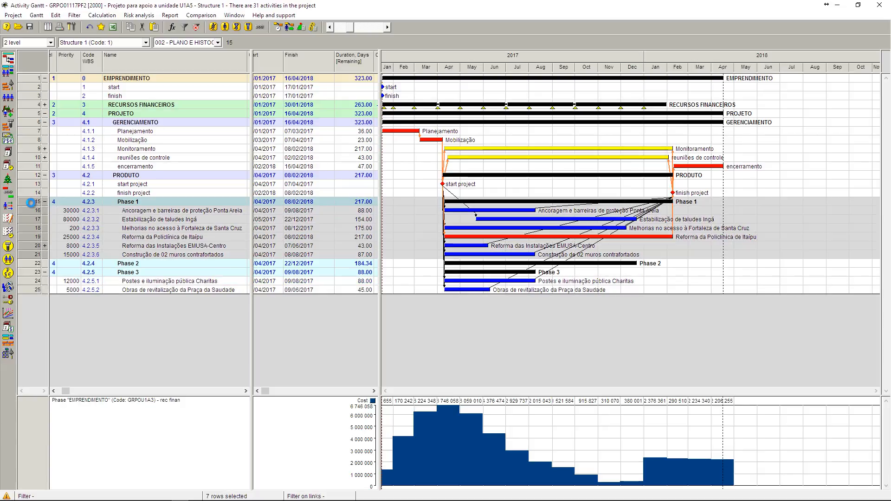
key(ctrl+v)
Delete the emptied Phase 2 and Phase 3 from PRODUTO
drag(35, 282, 36, 290)
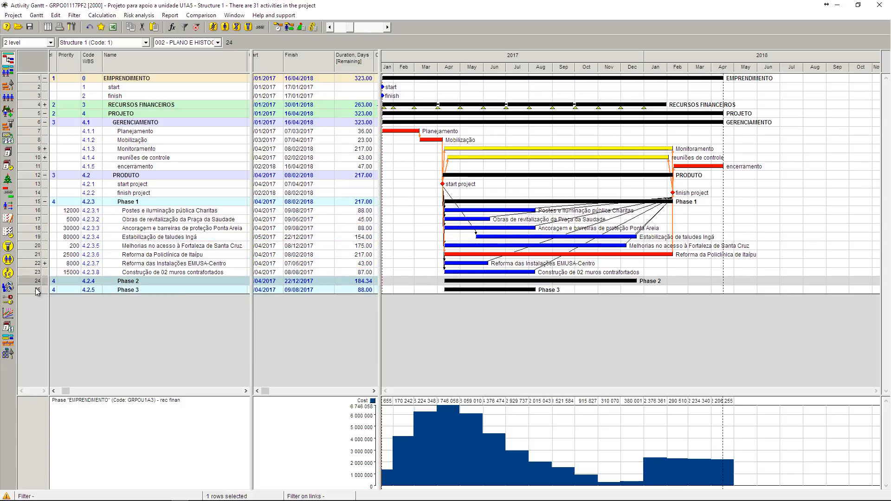
right_click(37, 291)
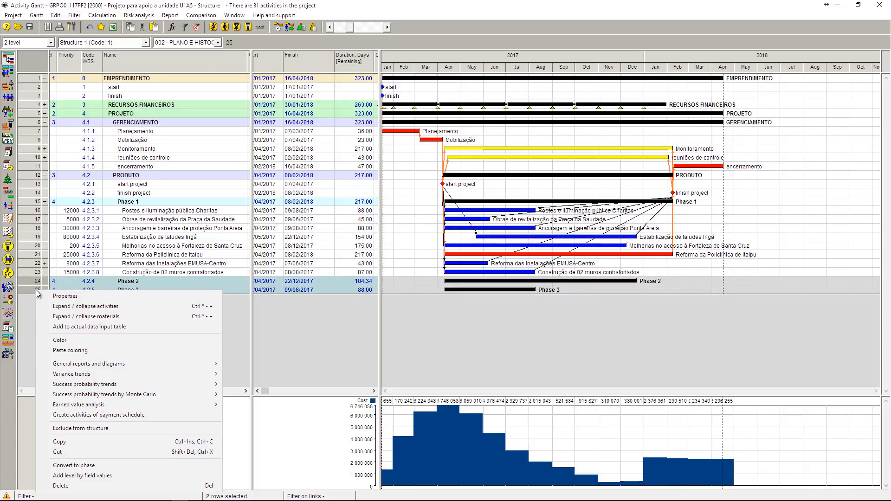
click(70, 486)
click(448, 288)
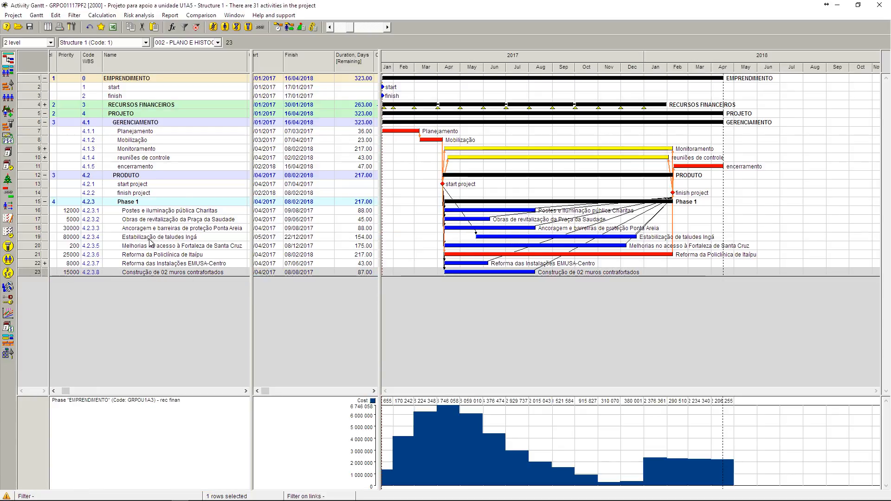
Move all eight Phase 1 activities directly under the PRODUTO phase
click(30, 210)
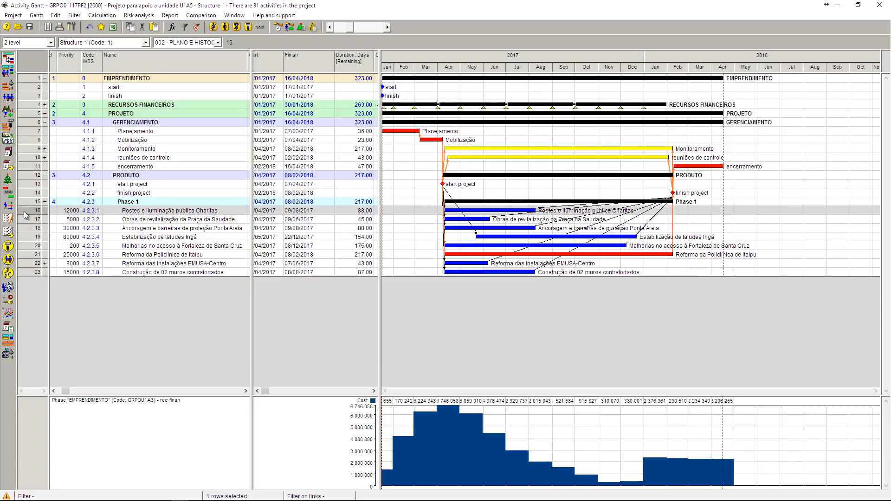
shift+click(32, 274)
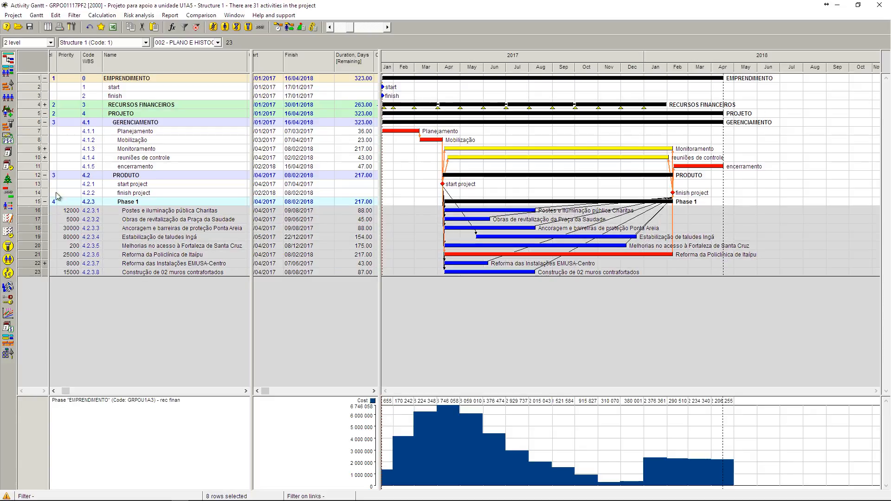
shift+click(33, 178)
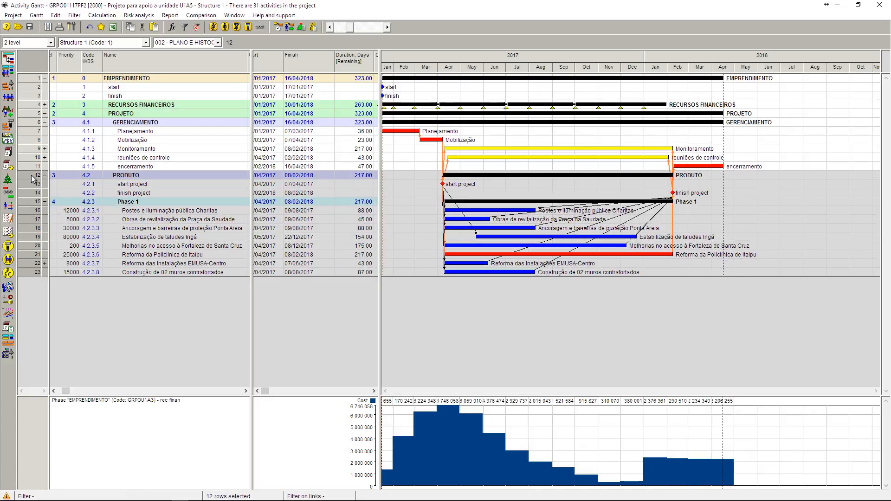
drag(32, 177, 31, 176)
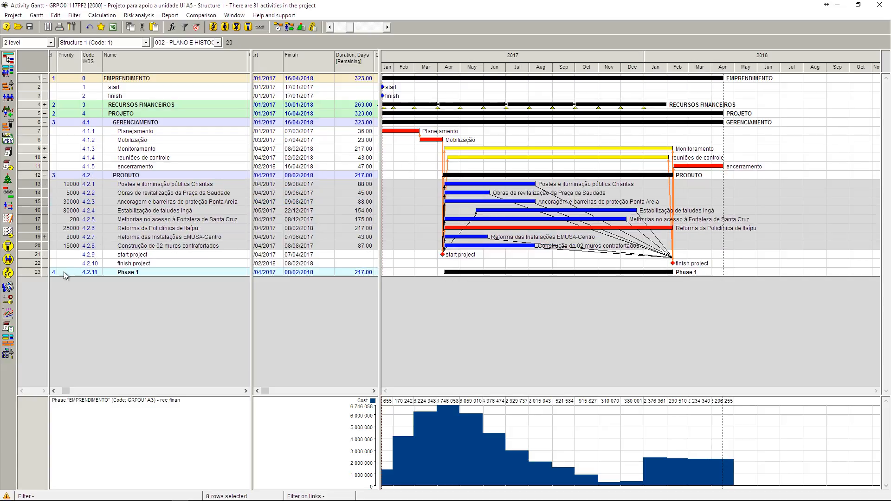
Delete the emptied Phase 1 from PRODUTO and level the schedule again with the Advanced method and activity priorities
click(36, 273)
key(Delete)
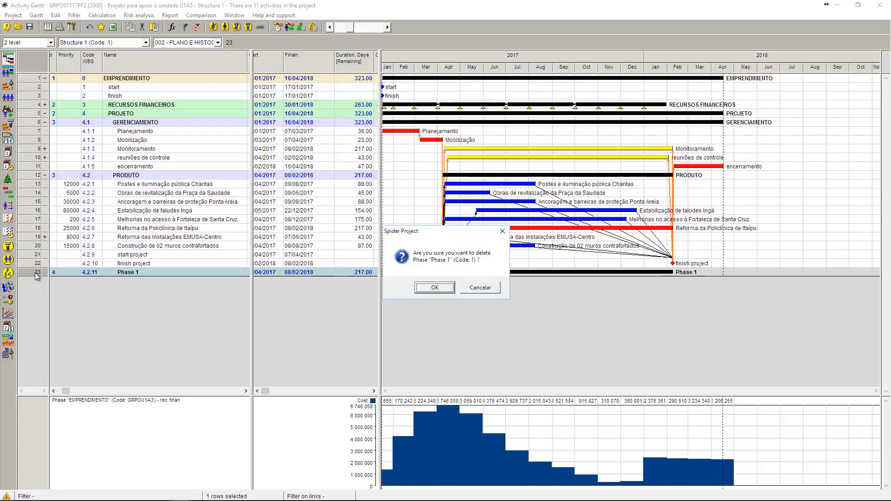
key(Return)
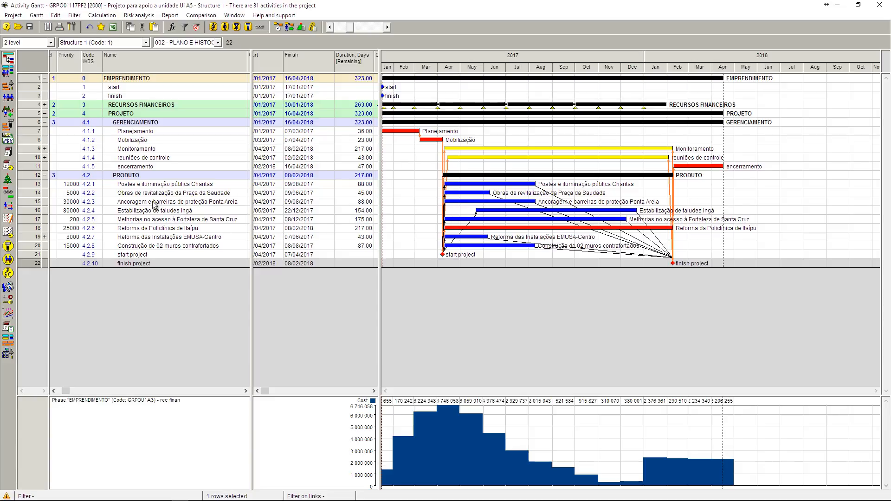
click(290, 27)
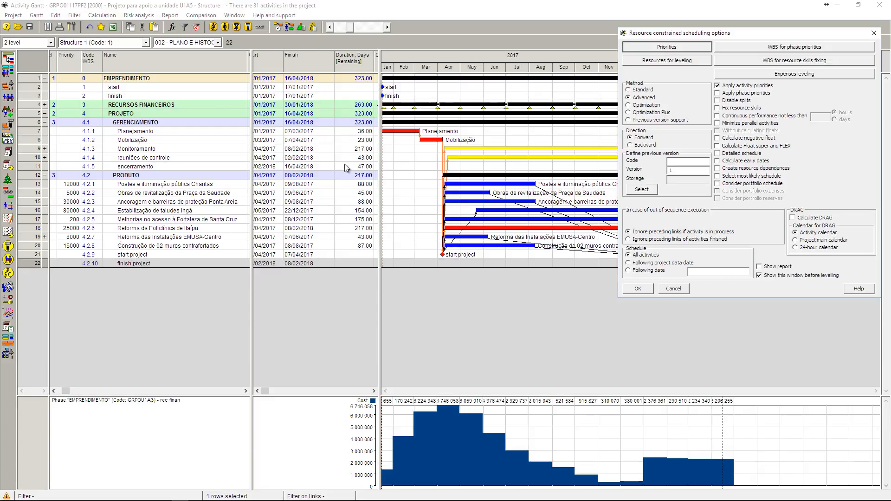
key(Return)
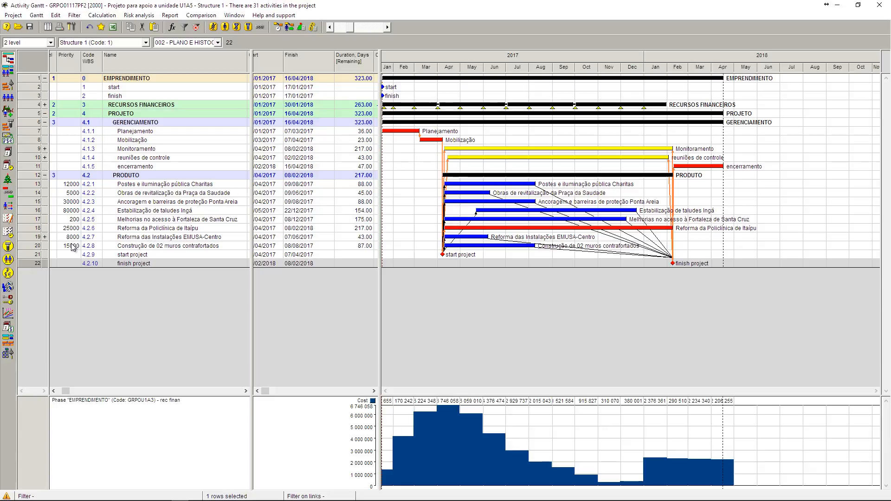
Set the priority of Melhorias no acesso à Fortaleza de Santa Cruz to 10000 and level the schedule with the Standard method
click(73, 220)
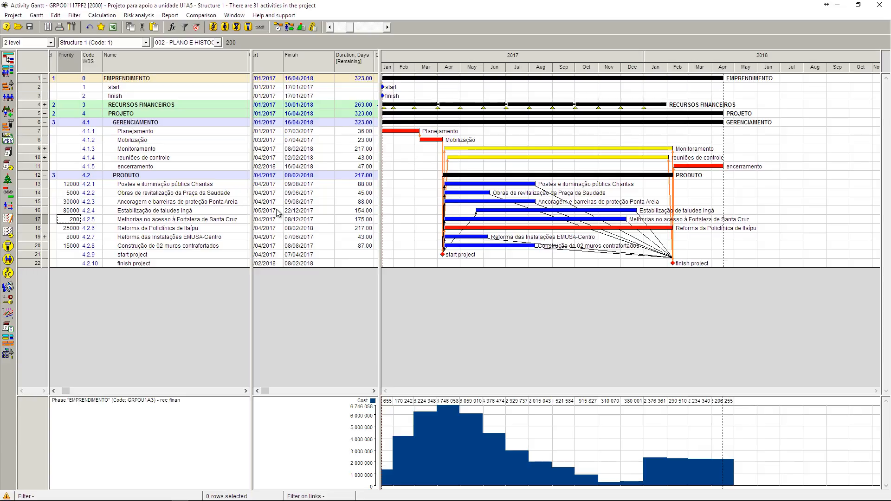
text(10000)
key(Return)
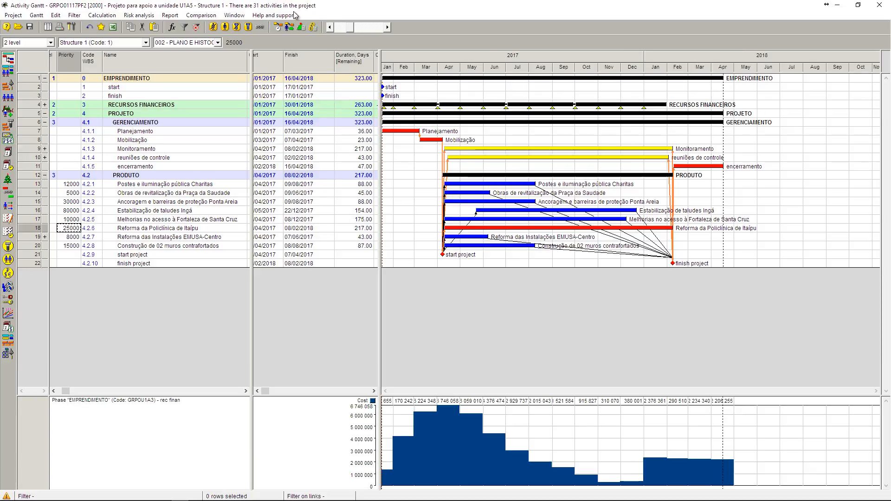
click(289, 27)
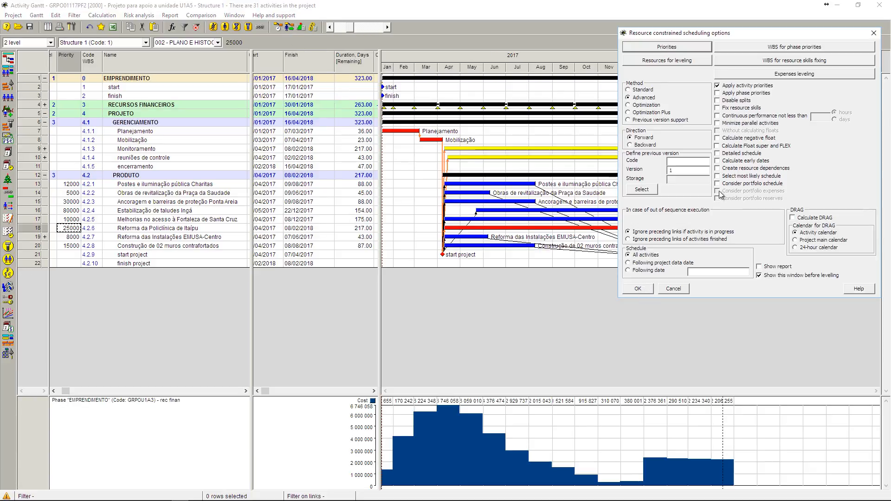
click(635, 91)
click(638, 288)
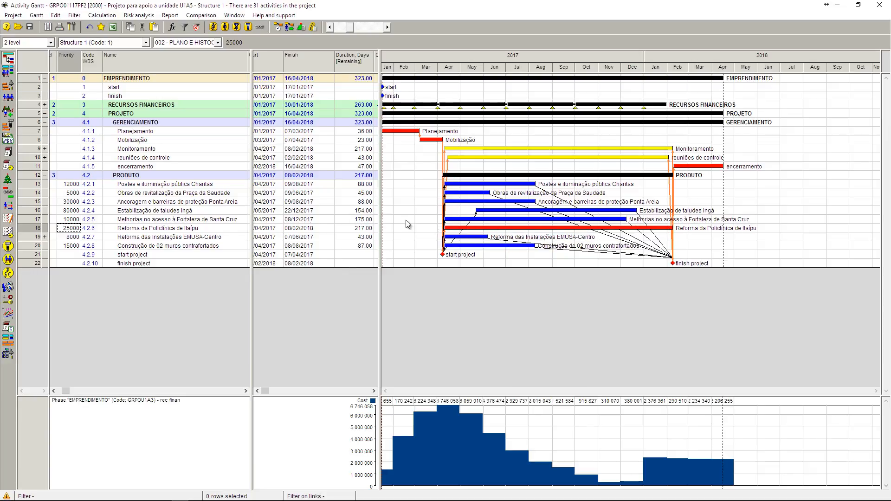
Widen the table area to reveal the Cost [Remaining] column and check the cost of Estabilização de taludes Ingá
click(159, 212)
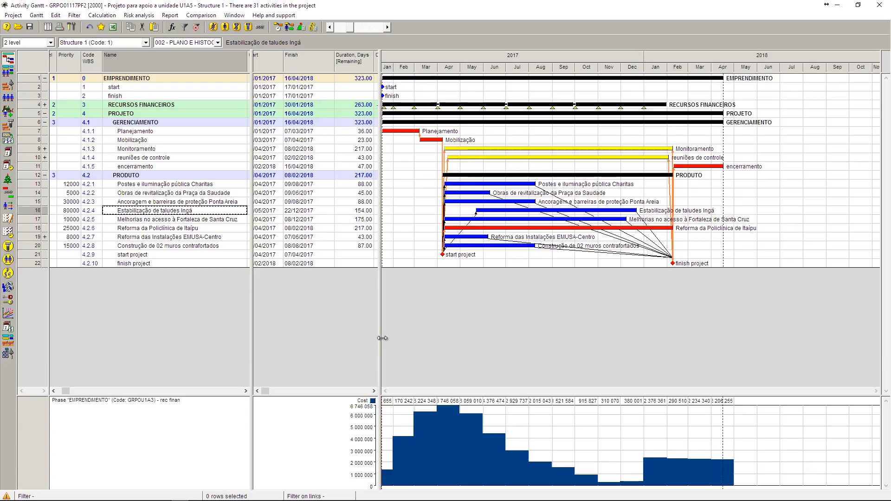
drag(381, 340, 414, 362)
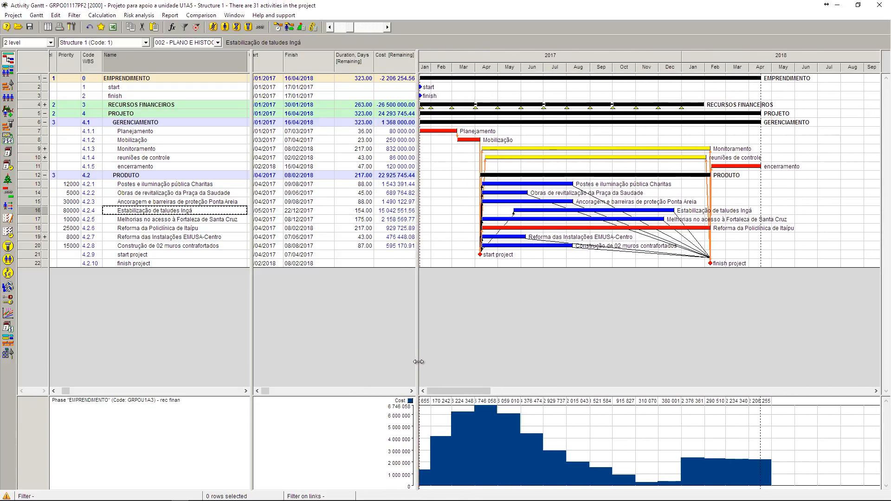
click(36, 212)
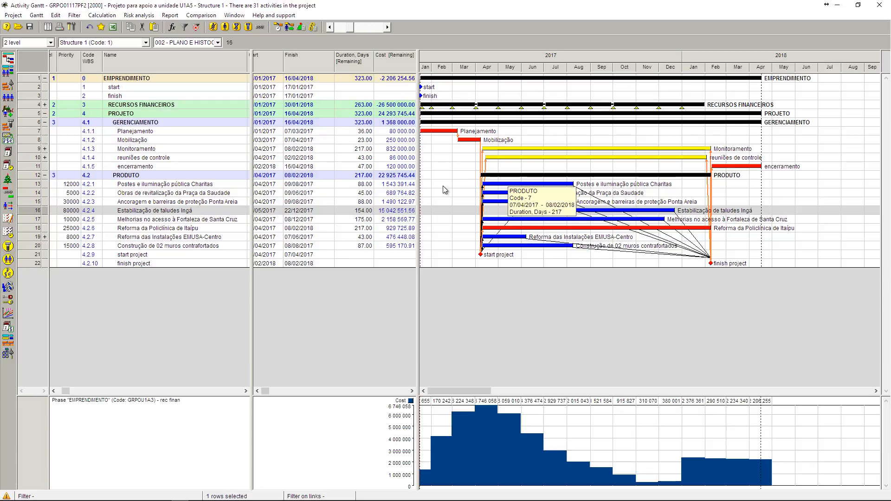
Link Estabilização de taludes Ingá as single predecessor to all other PRODUTO activities, including the start project and finish project milestones
click(33, 185)
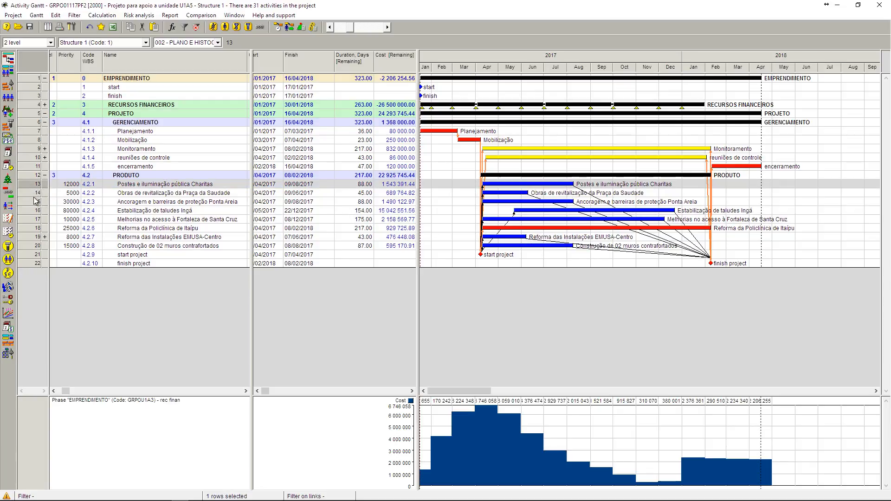
shift+click(39, 264)
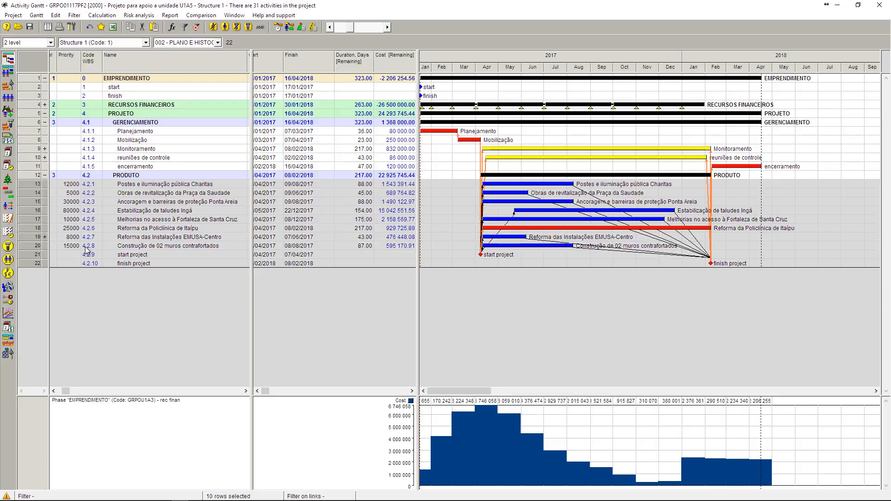
ctrl+click(41, 213)
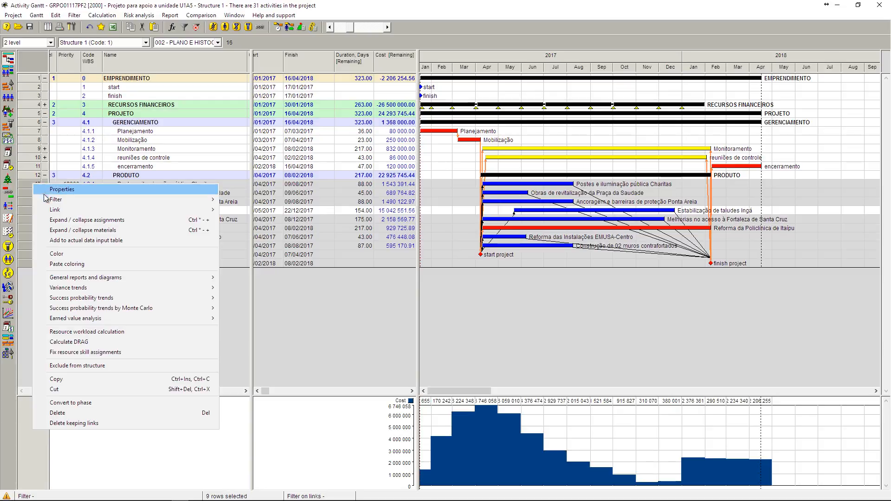
mouse_move(53, 210)
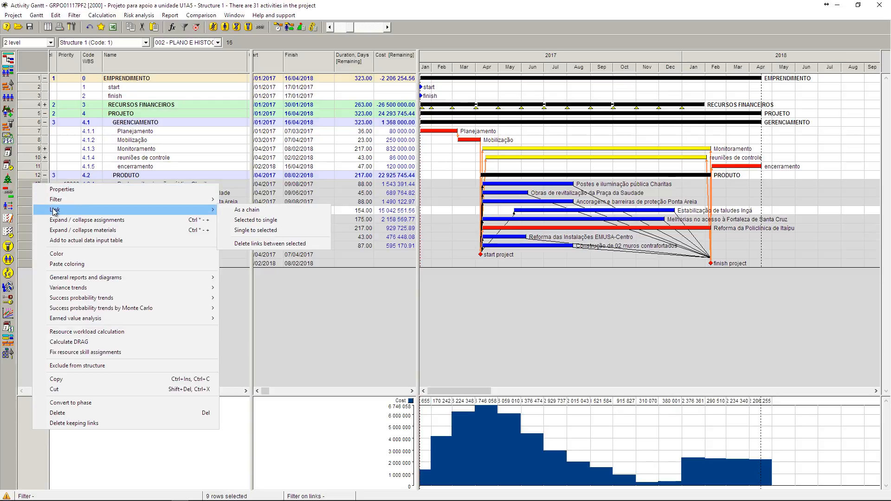
click(266, 233)
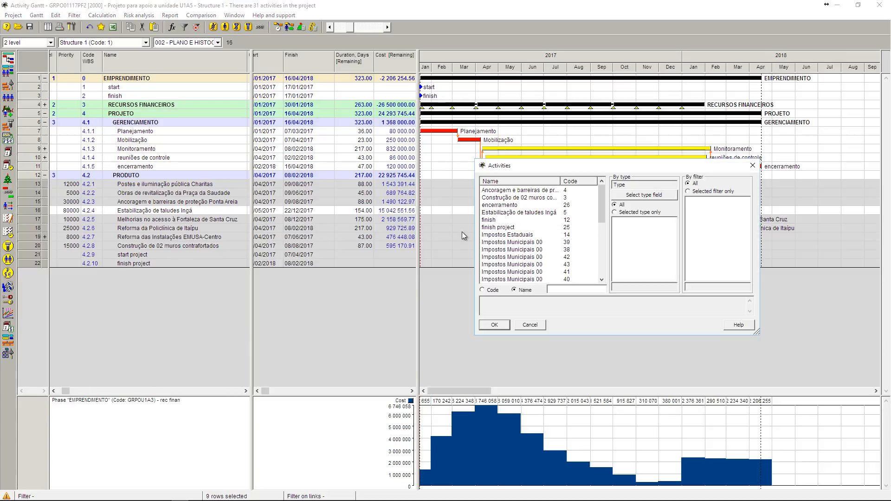
click(507, 214)
click(494, 326)
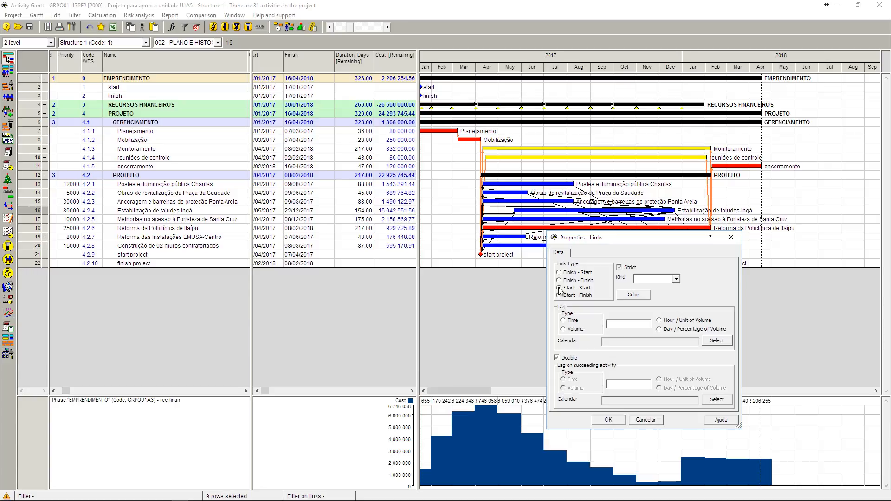
Define the new links from Estabilização de taludes Ingá as Start - Start with a time lag in days
click(564, 321)
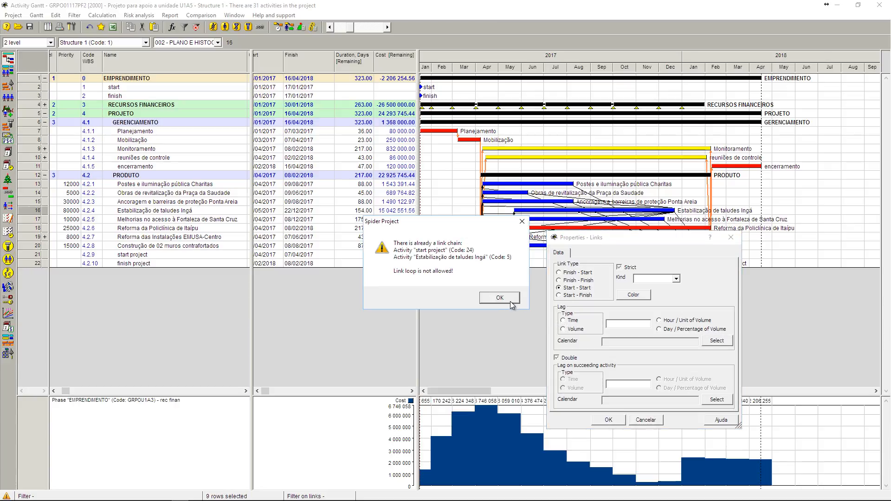
click(510, 301)
click(563, 321)
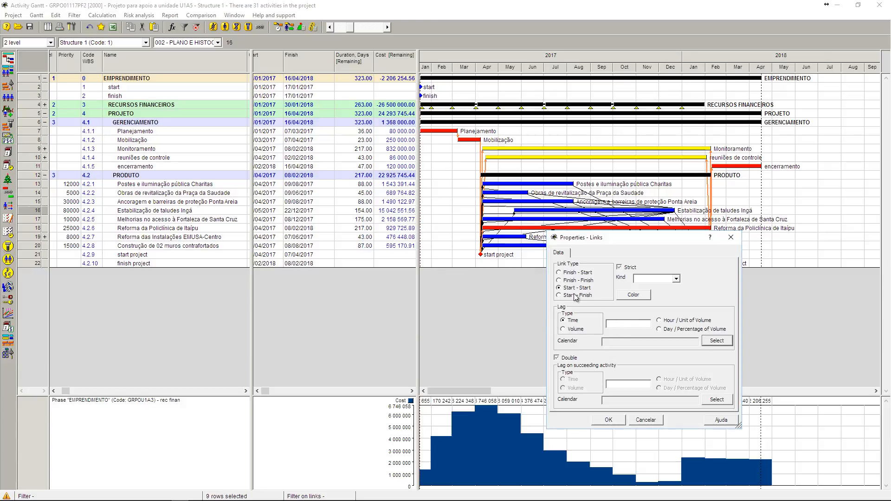
click(659, 330)
click(609, 420)
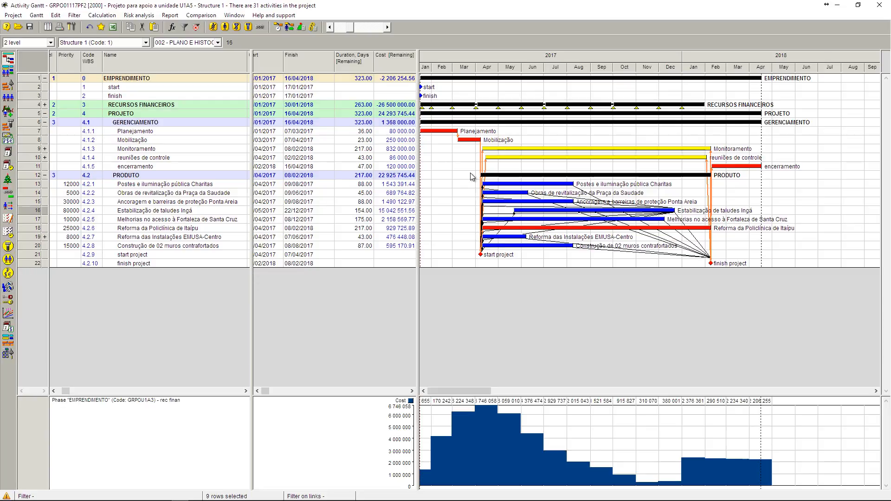
Recalculate the schedule forward for all activities without resource leveling, then select Estabilização de taludes Ingá
click(280, 28)
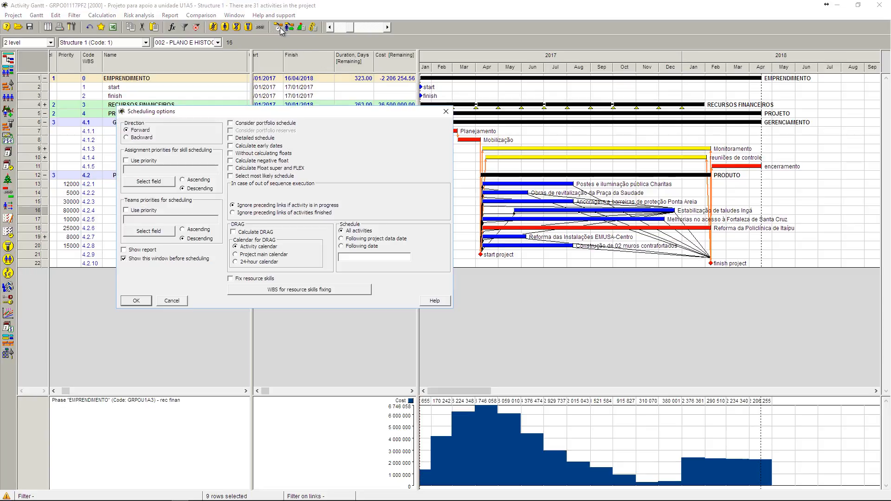
key(Return)
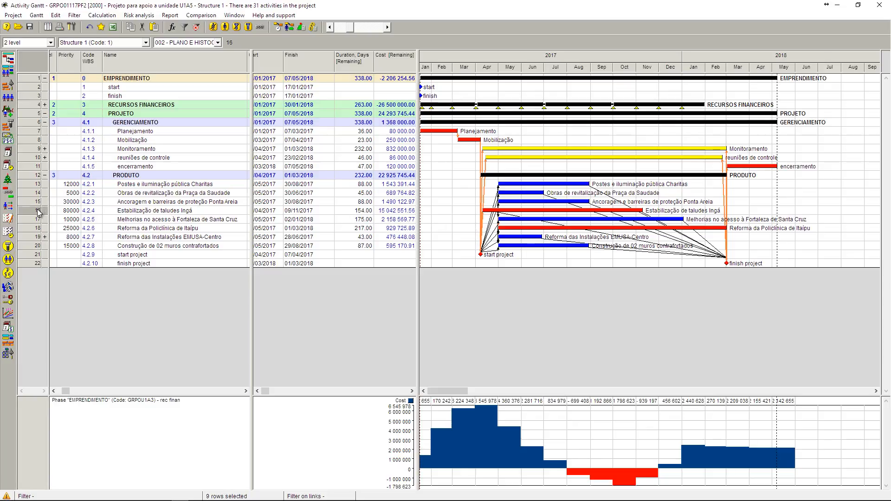
click(38, 212)
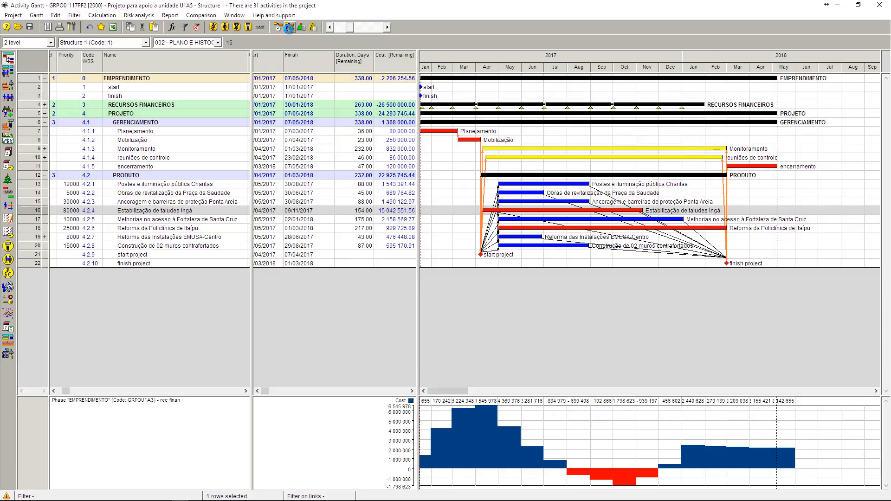
Level the newly linked schedule with the Standard method, applying activity priorities
click(289, 27)
drag(738, 38, 723, 76)
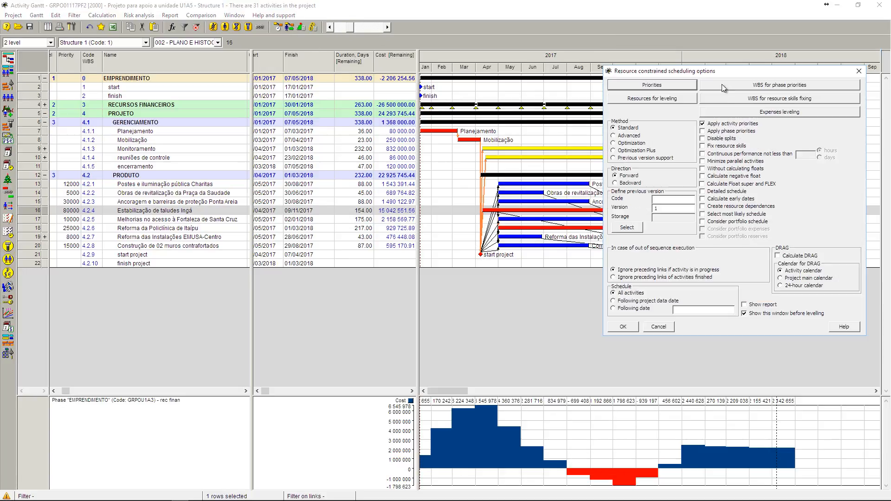
click(623, 327)
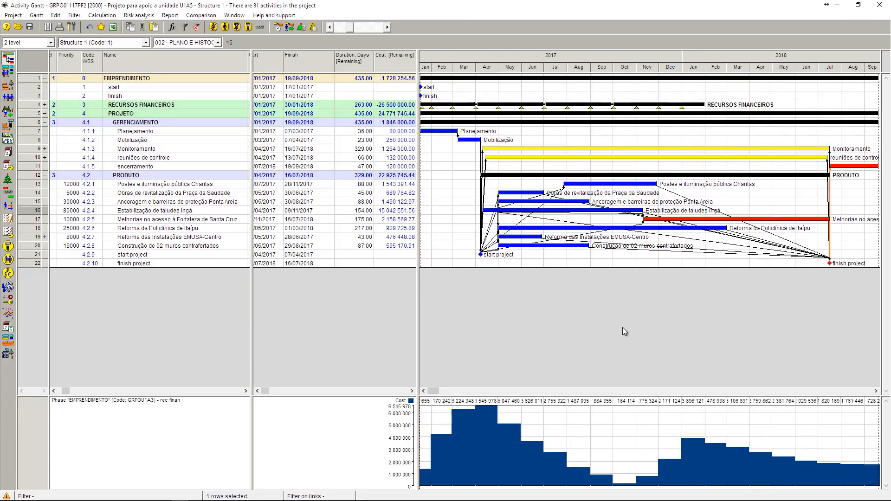
Examine the leveled dates of the individual PRODUTO activities against their priorities and costs
click(24, 221)
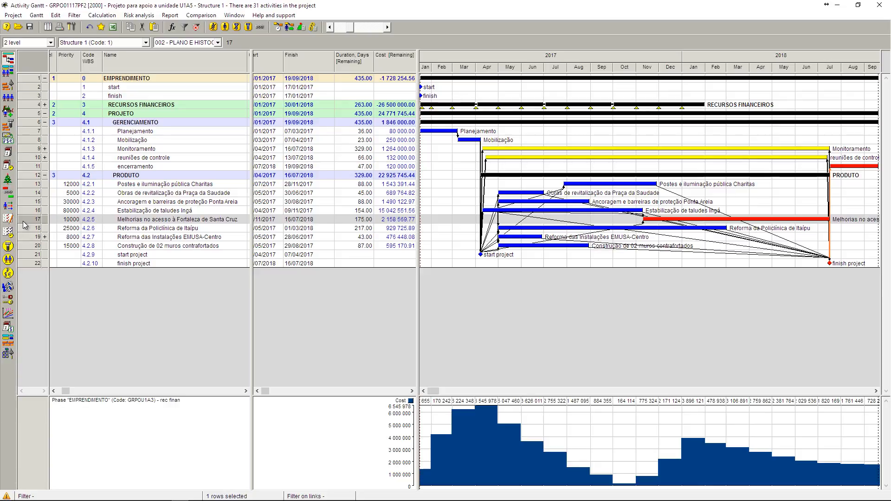
key(Up)
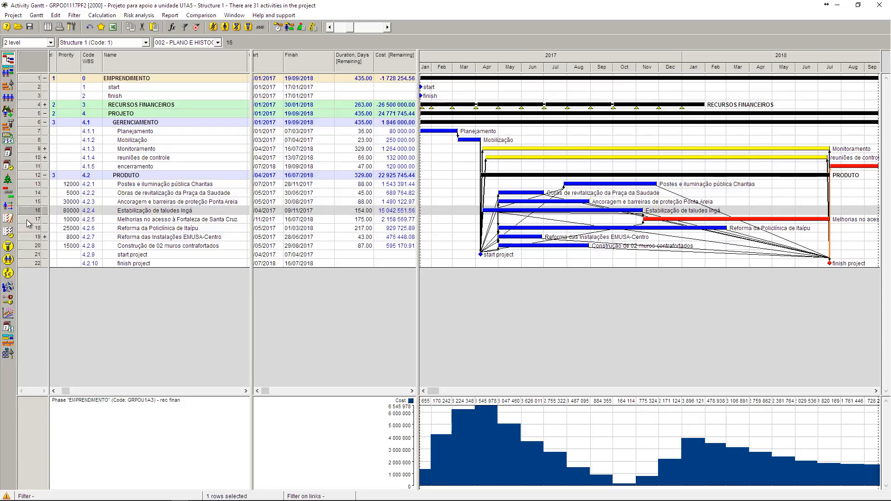
click(29, 231)
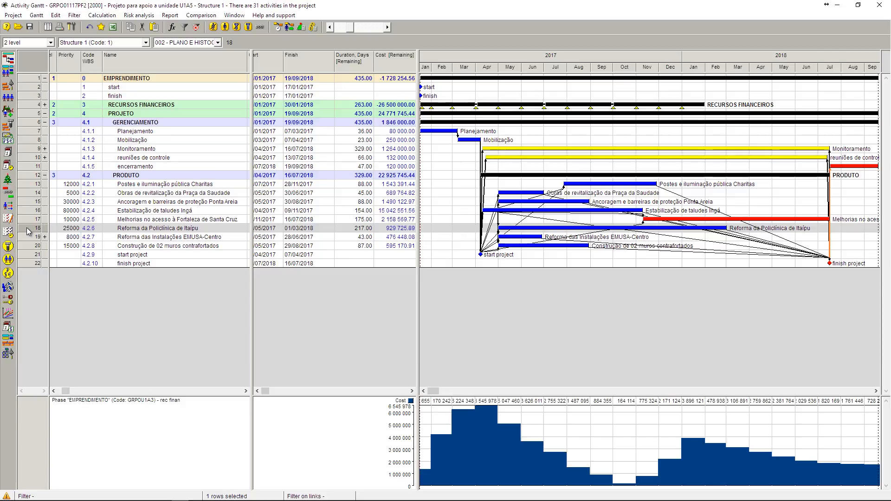
click(31, 203)
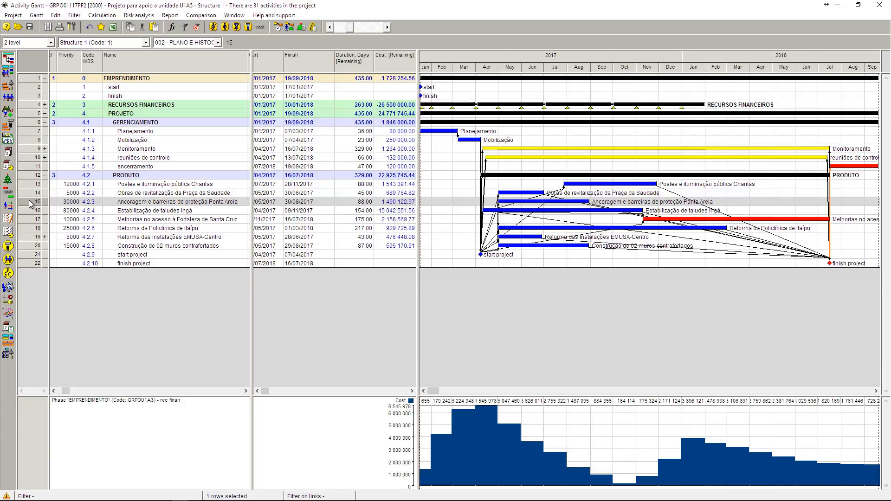
click(31, 227)
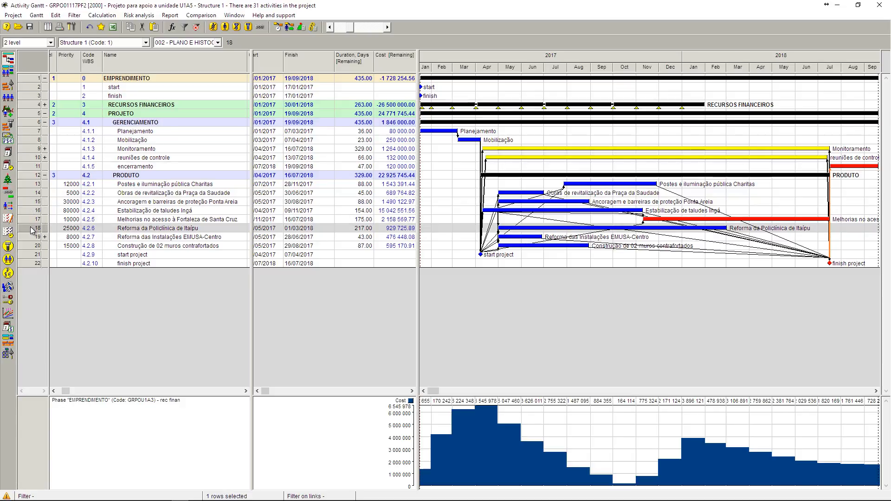
click(32, 247)
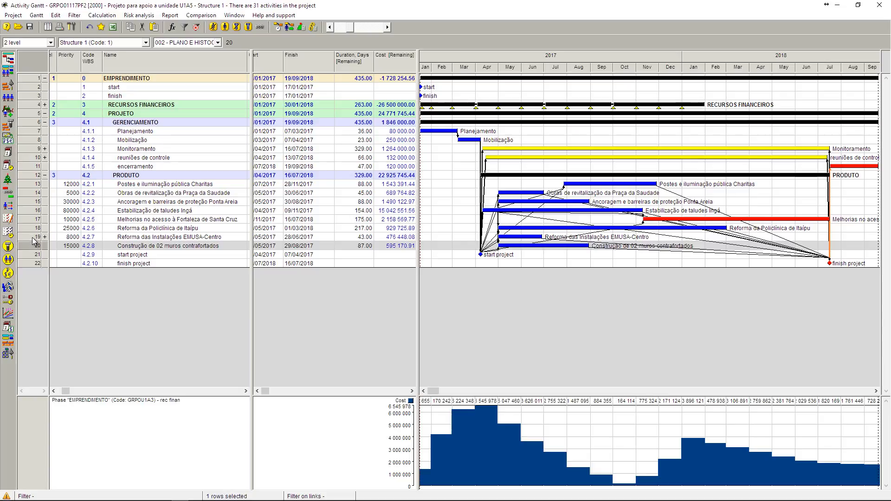
click(34, 238)
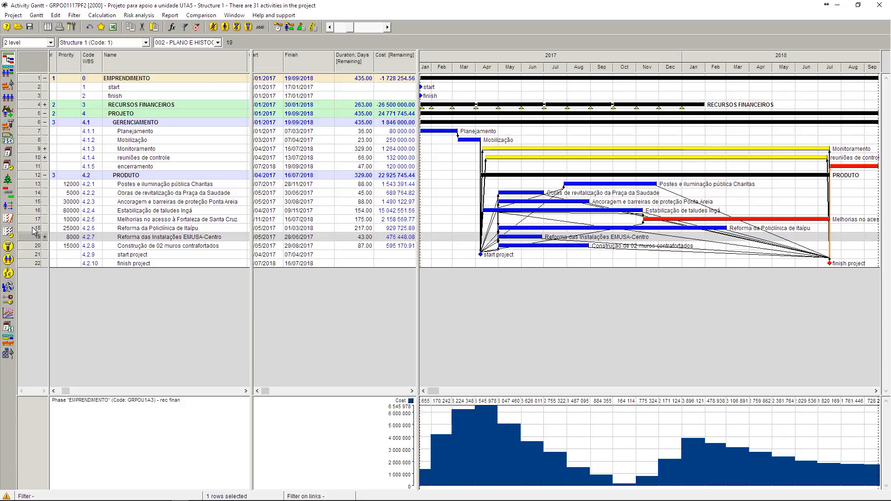
click(34, 220)
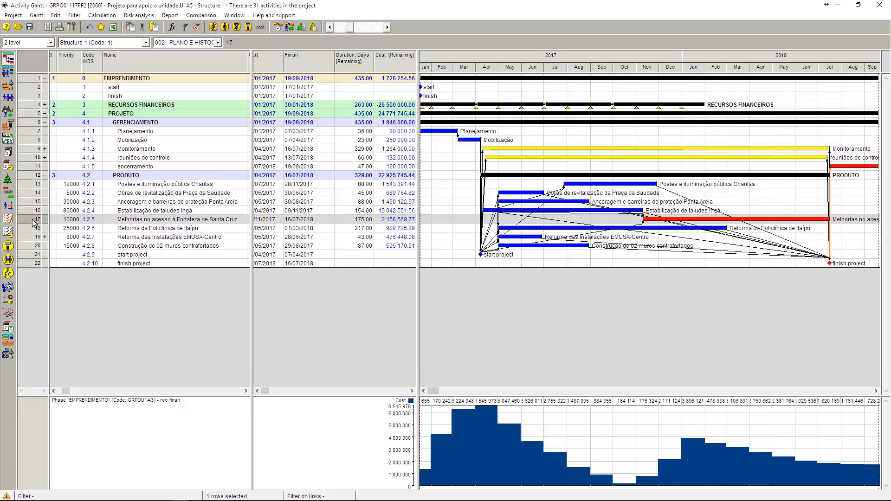
click(34, 194)
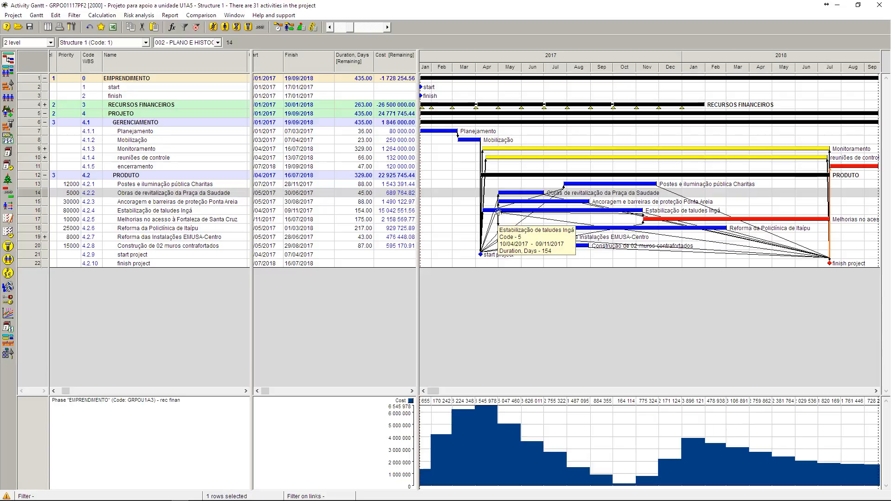
Reschedule the project without resource constraints to compare it with the leveled result
click(282, 29)
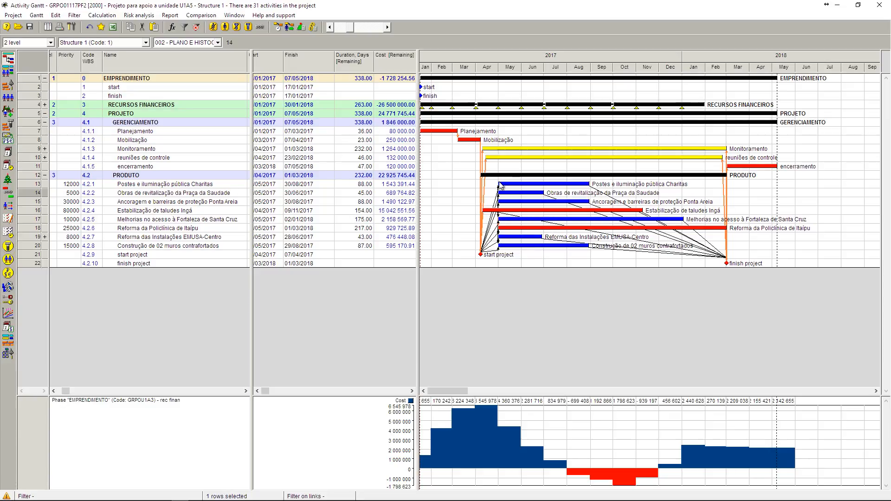
Link Estabilização de taludes Ingá as the single predecessor of the seven other PRODUTO activities, leaving out the start and finish milestones
click(40, 184)
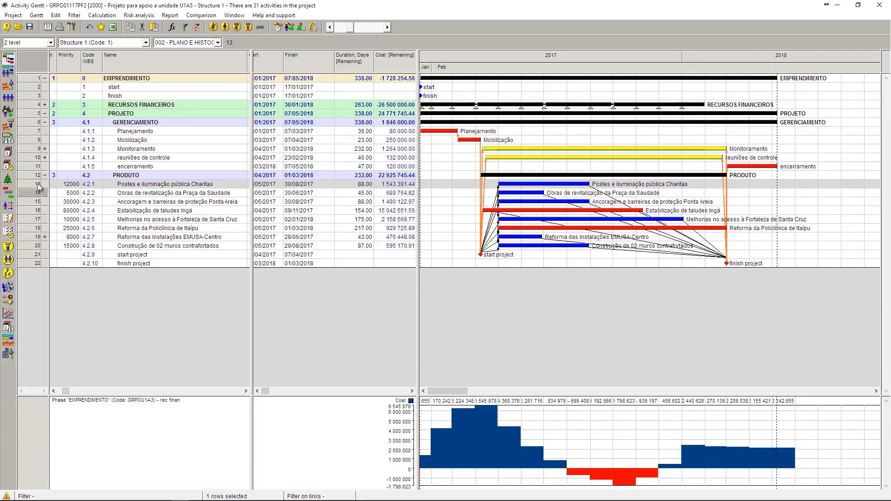
shift+click(38, 255)
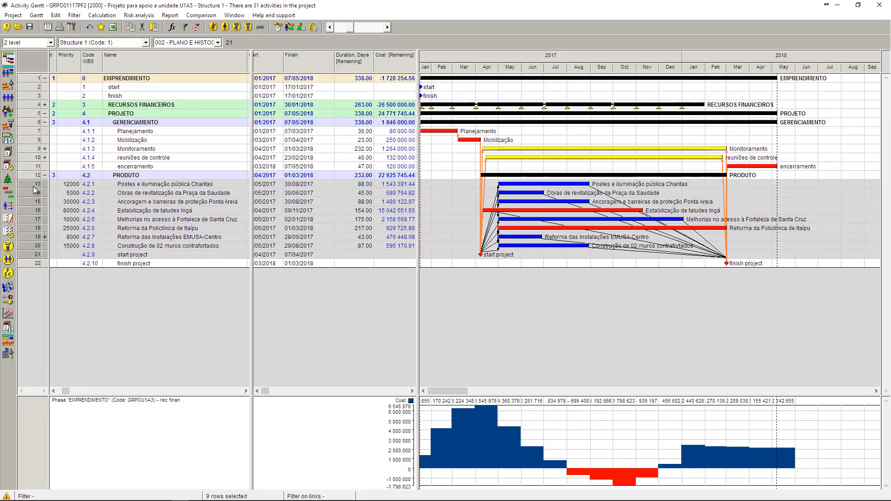
shift+click(30, 247)
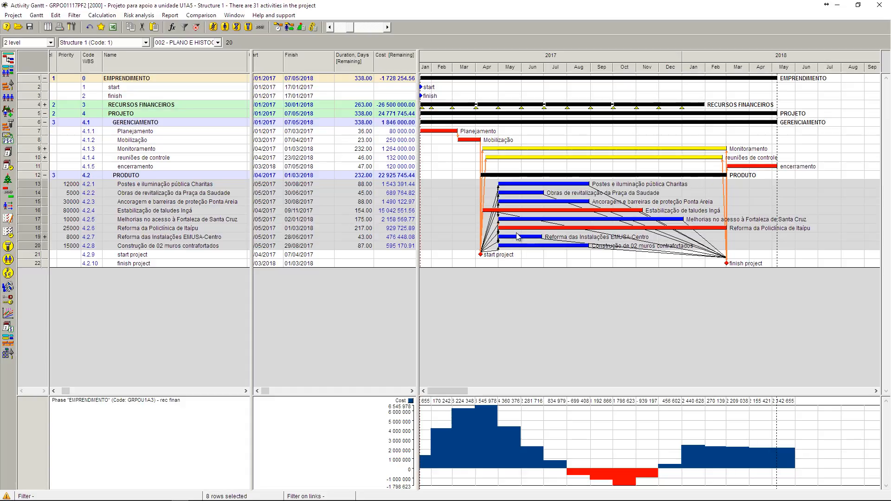
ctrl+click(34, 211)
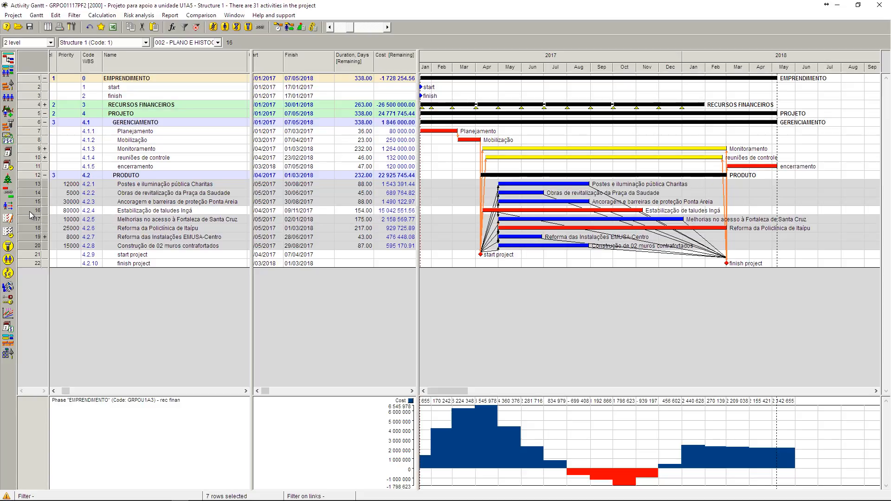
right_click(33, 218)
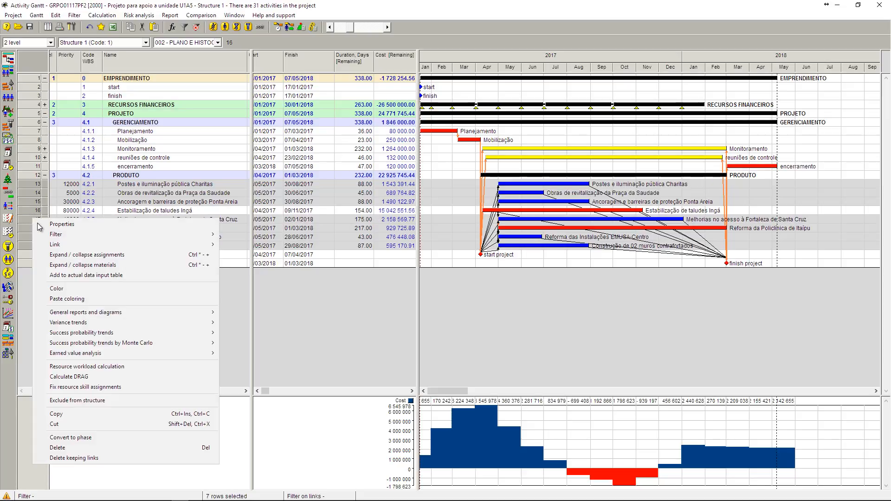
mouse_move(62, 245)
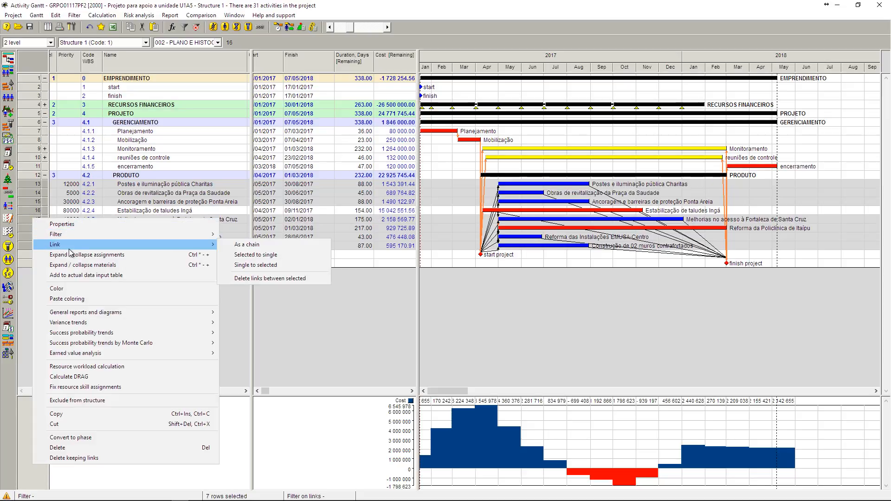
click(259, 266)
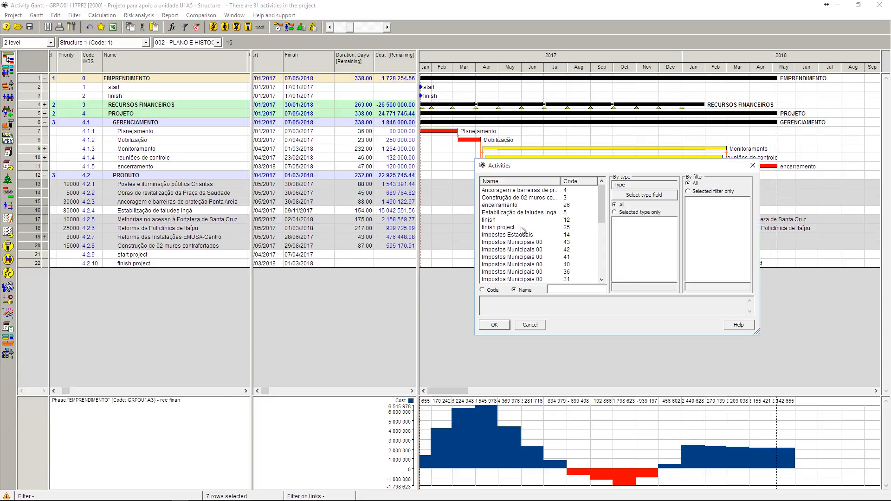
click(510, 215)
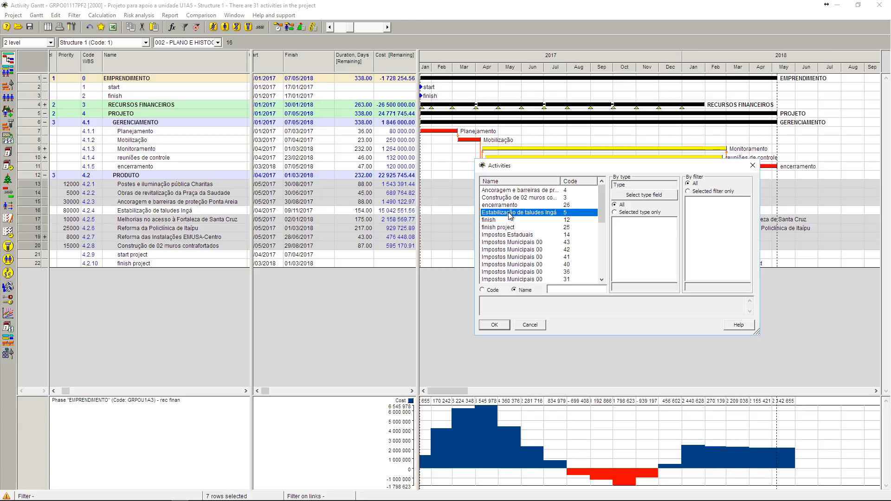
click(495, 325)
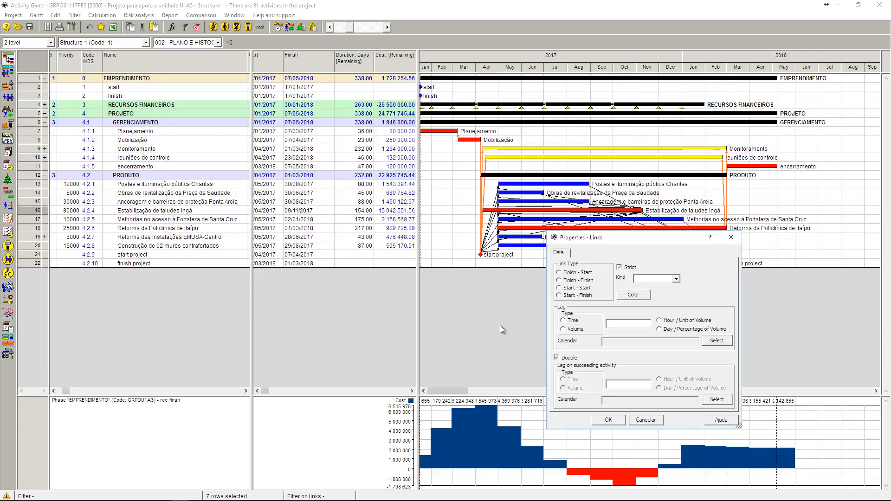
Set the new links to Start-Start with the lag counted in days, and recalculate the schedule without resource leveling
click(573, 289)
click(665, 331)
click(614, 420)
click(278, 27)
key(Return)
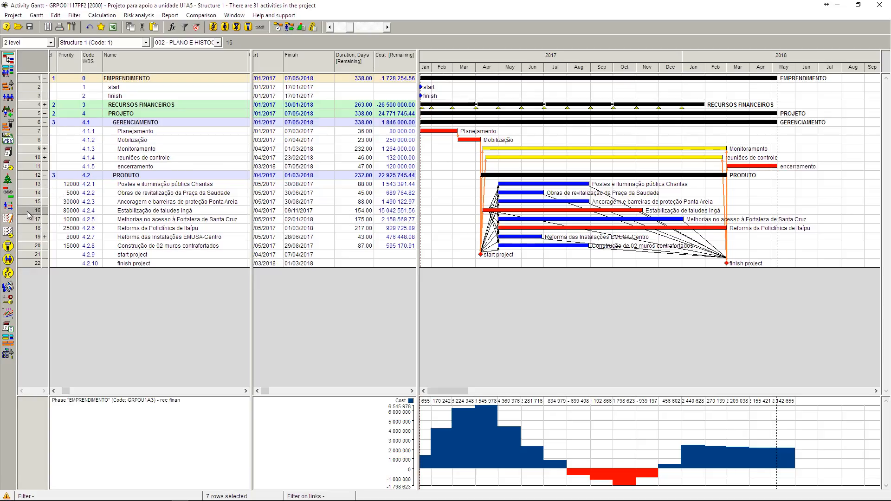
Delete all succeeding links of Estabilização de taludes Ingá and recalculate the schedule
click(27, 212)
double_click(27, 214)
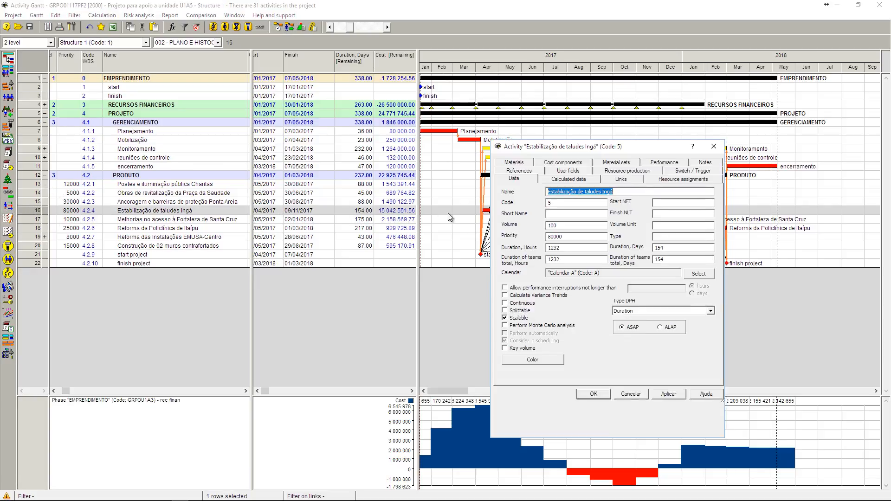
click(620, 179)
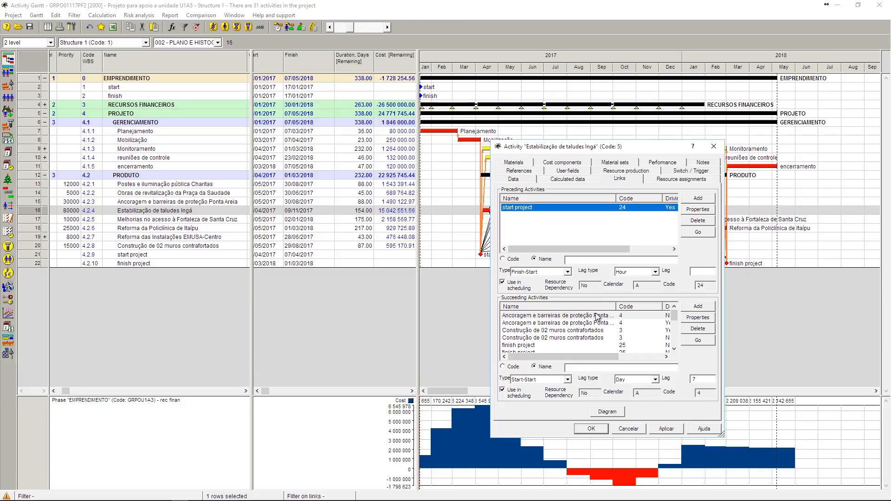
click(556, 316)
scroll(556, 316, down, 2)
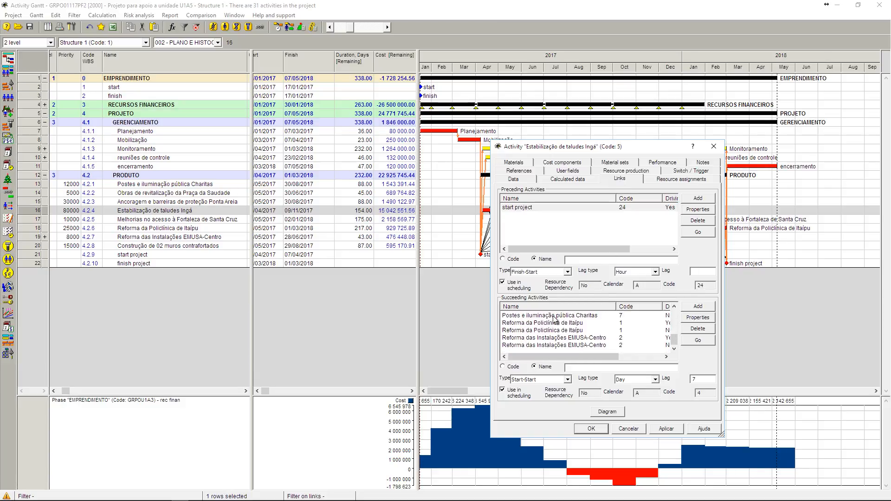
shift+click(523, 346)
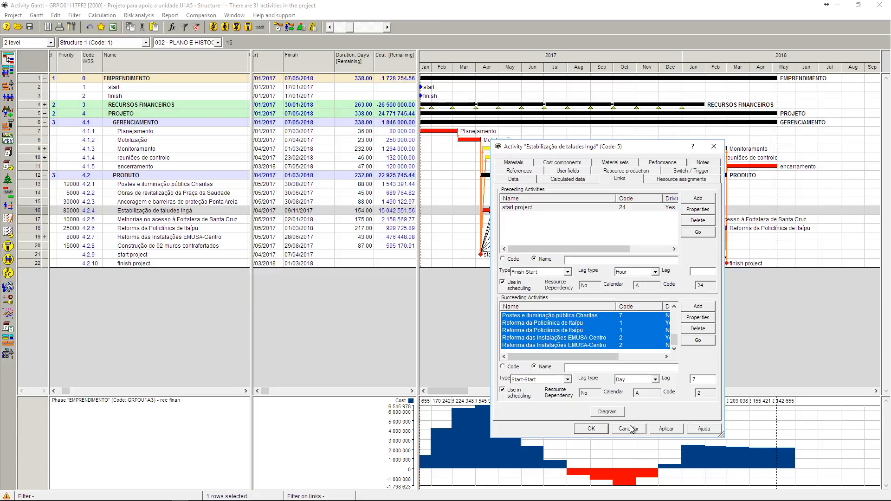
click(699, 329)
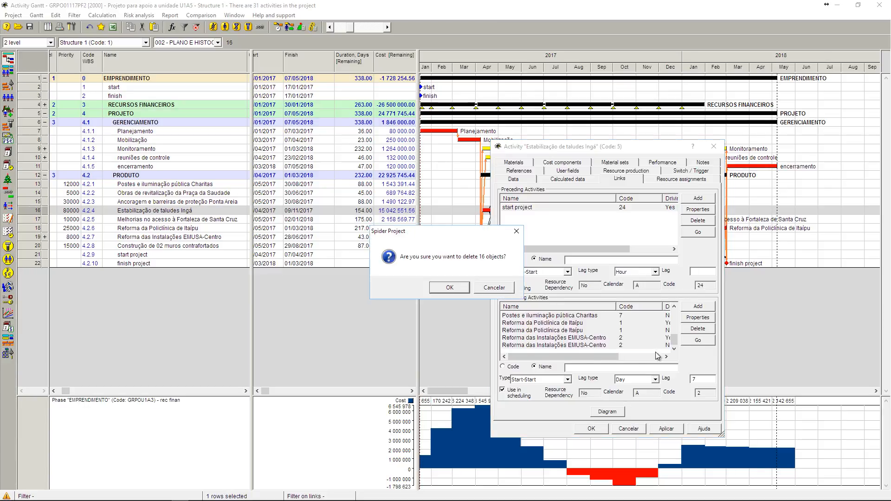
click(448, 291)
click(596, 429)
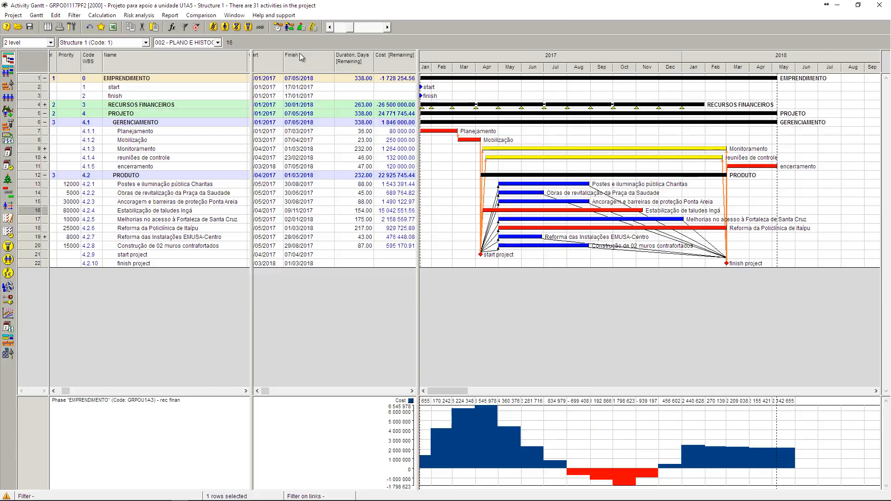
click(277, 27)
key(Return)
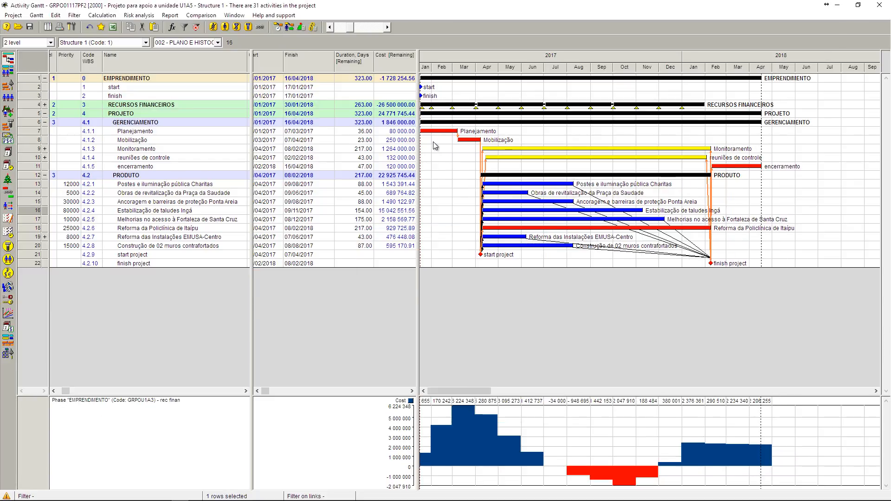
Create fresh links from Estabilização de taludes Ingá to the seven other PRODUTO activities, from Postes e iluminação to Construção de 02 muros
click(37, 186)
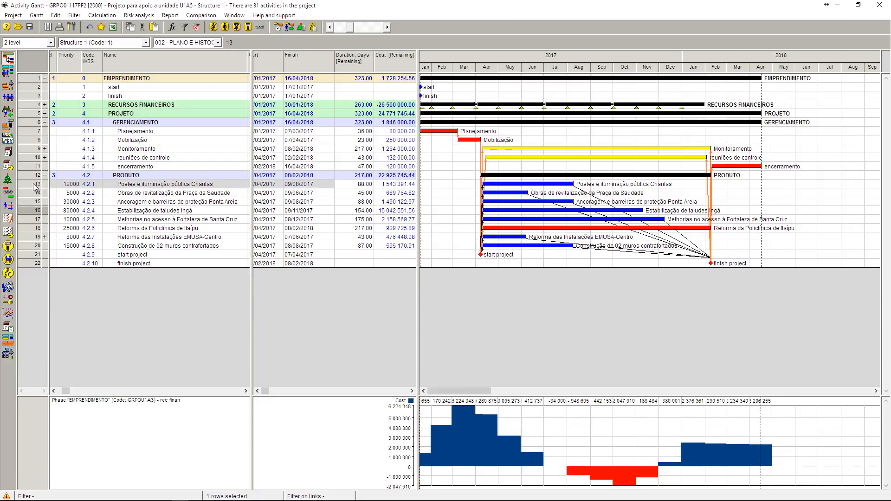
shift+click(28, 246)
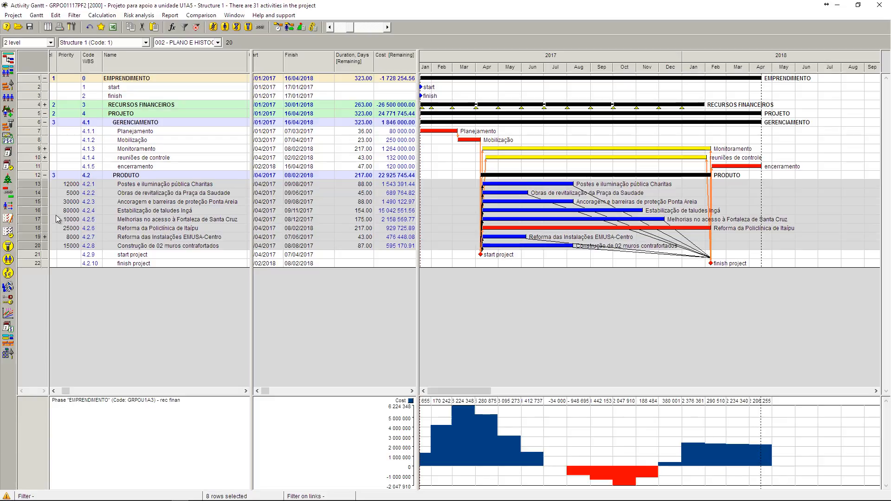
ctrl+click(37, 211)
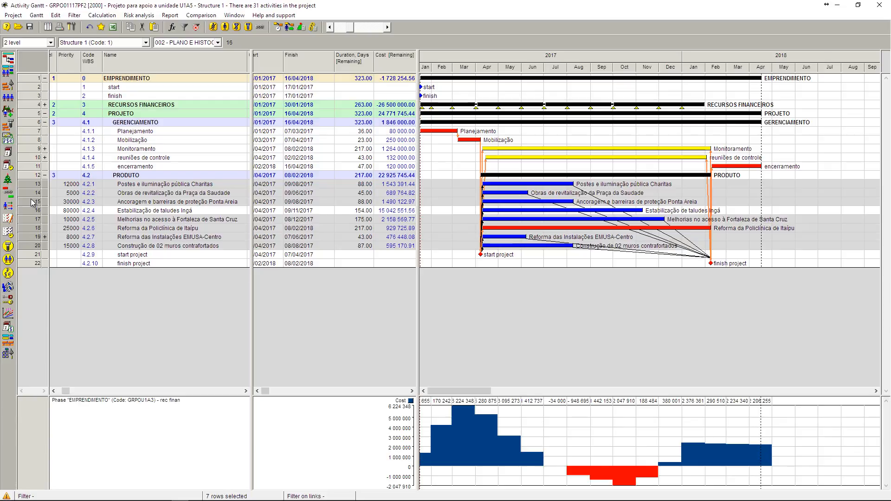
right_click(32, 202)
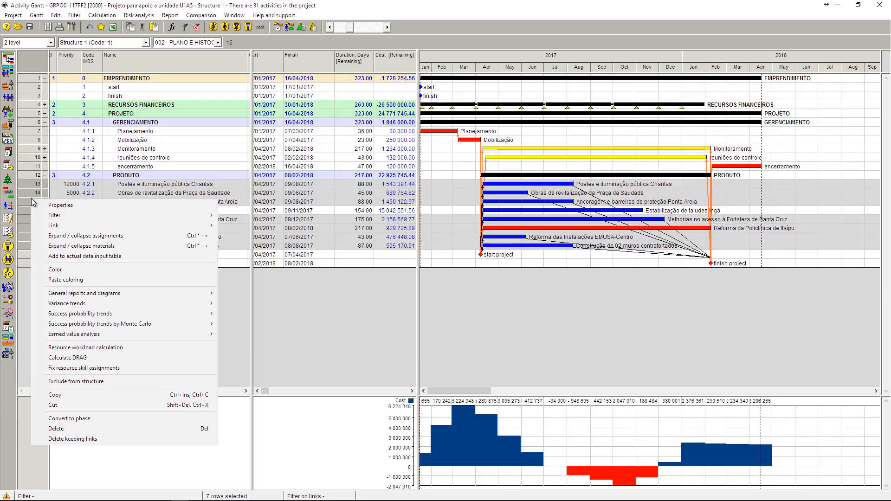
mouse_move(65, 227)
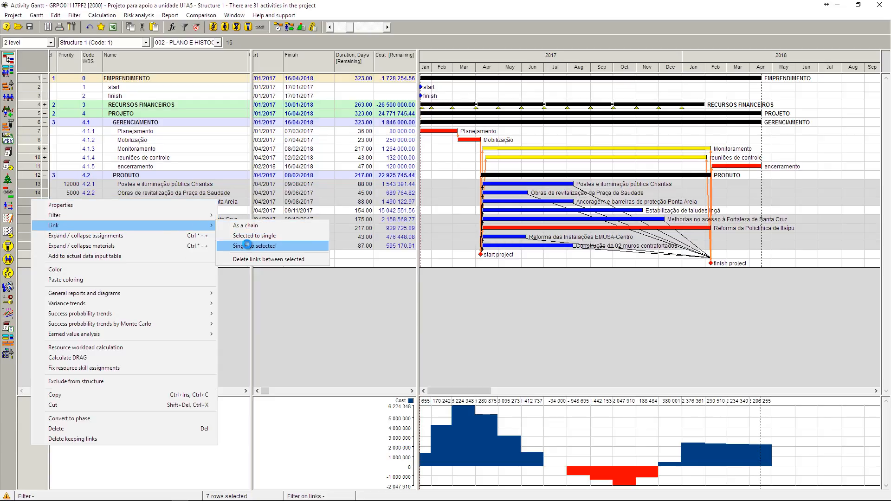
click(249, 246)
click(490, 213)
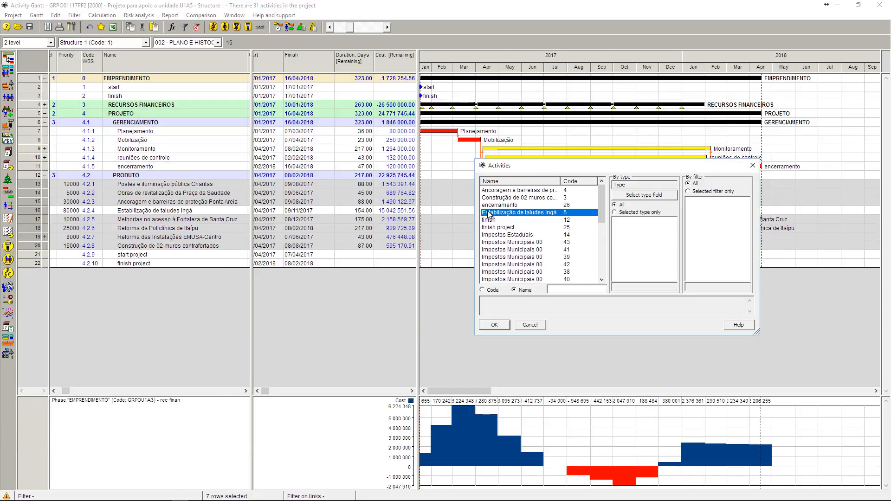
click(495, 325)
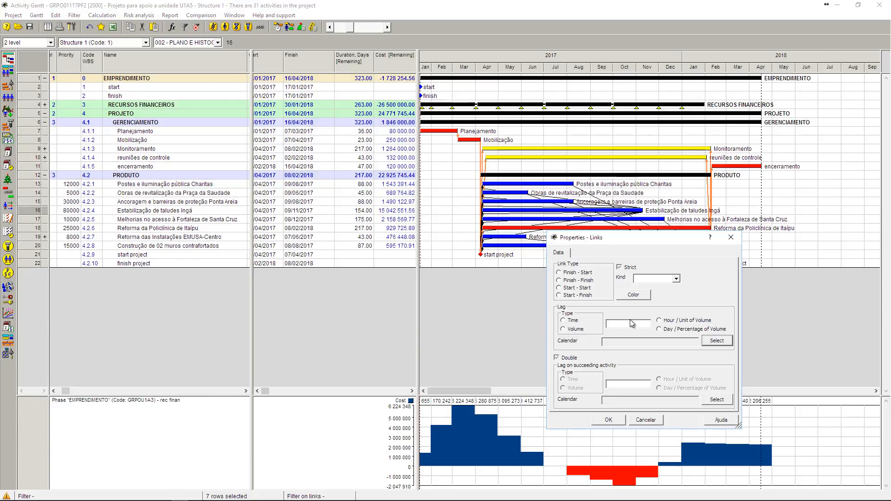
Give the new links a time lag of 7 days and recalculate the schedule forward for all activities
click(564, 320)
click(618, 324)
click(608, 420)
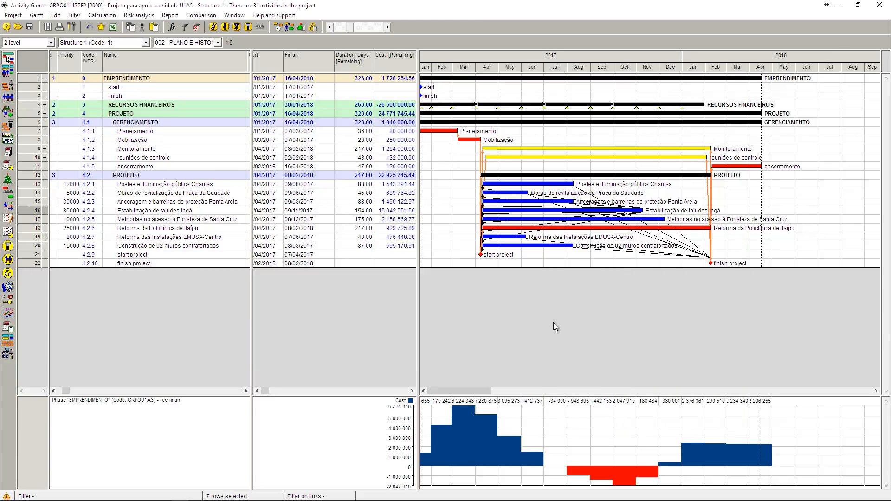
click(277, 27)
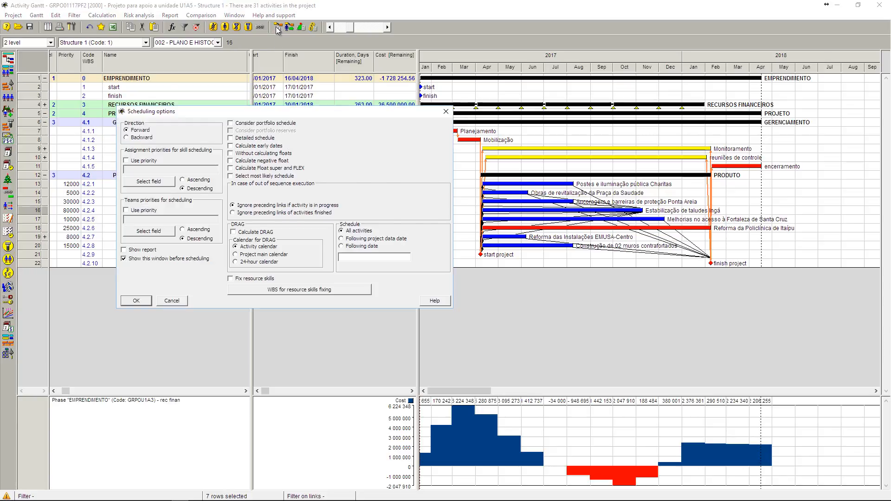
key(Return)
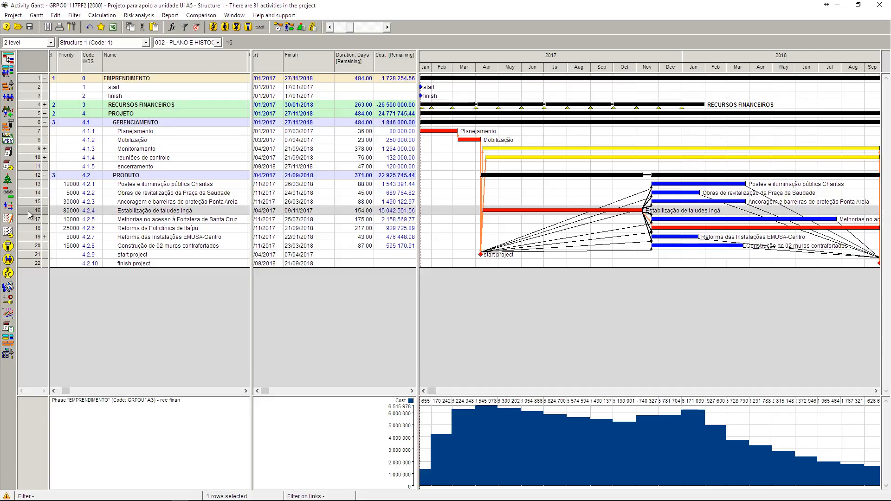
Change the link from Estabilização de taludes Ingá to Ancoragem e barreiras de proteção Ponta Areia to Start-Start
double_click(77, 211)
click(625, 181)
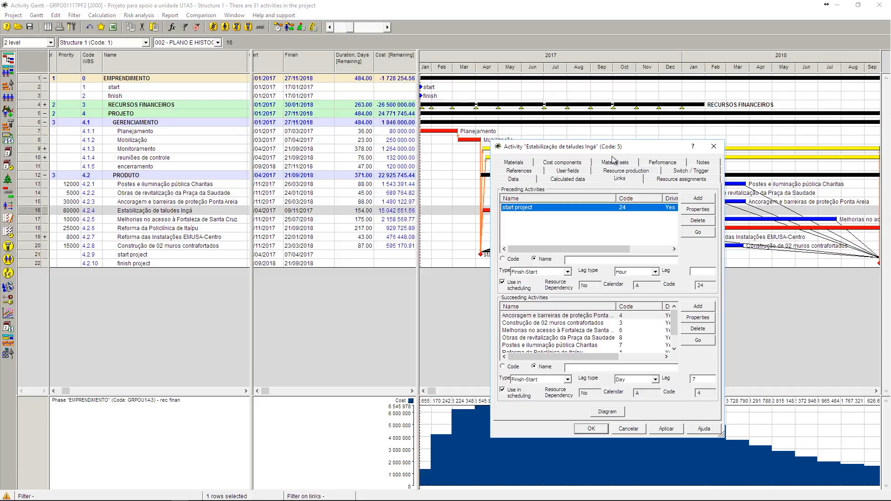
drag(609, 147, 303, 68)
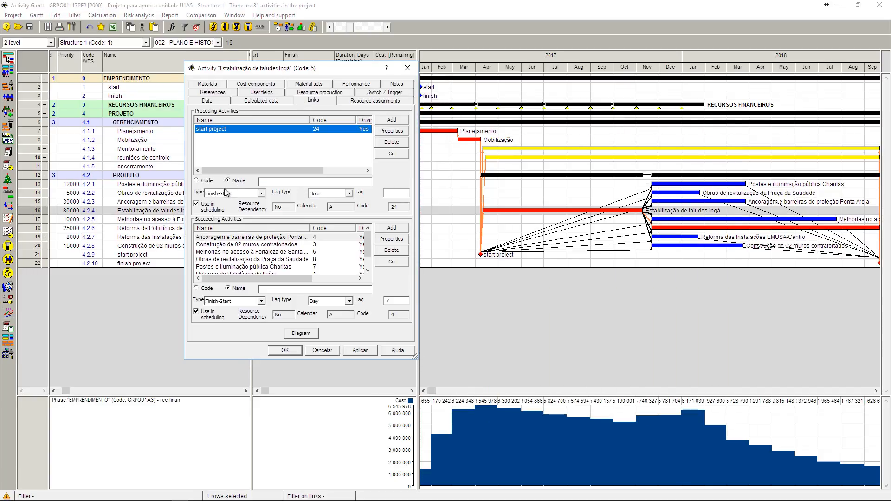
click(236, 238)
click(392, 239)
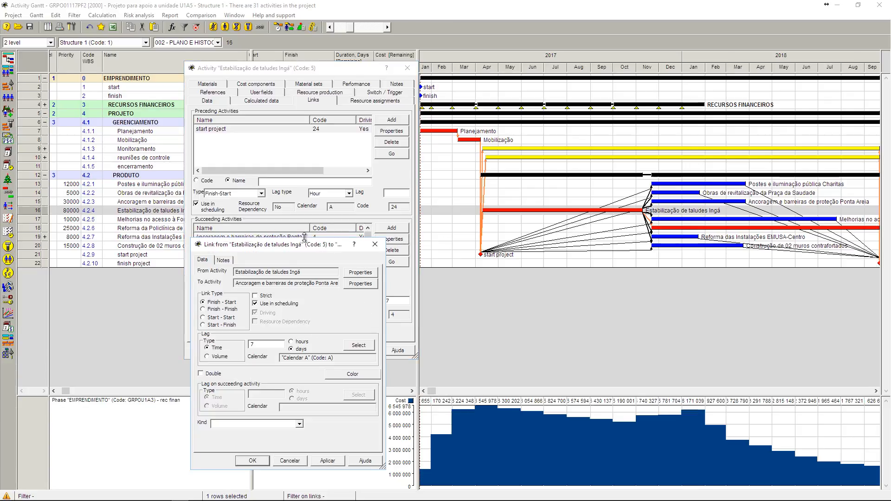
drag(298, 245, 597, 88)
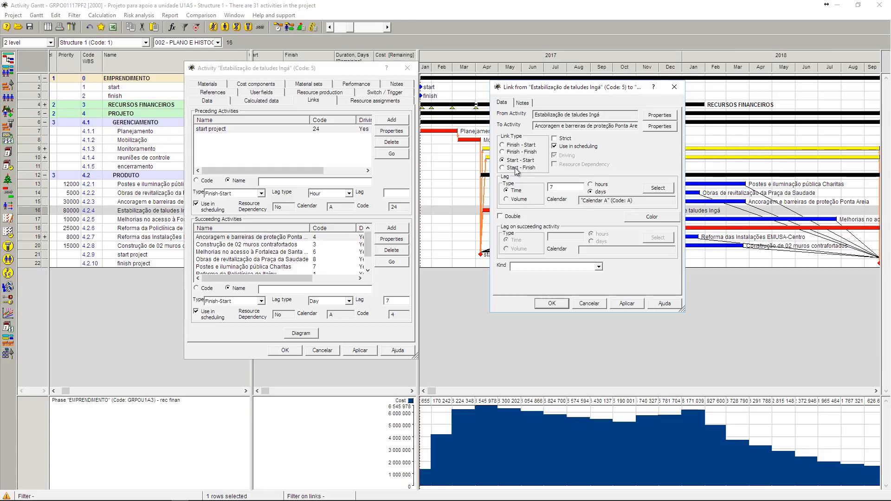
click(625, 303)
Change the links from Estabilização de taludes Ingá to Construção de 02 muros, Melhorias no acesso à Fortaleza and Obras da Praça da Saudade to Start-Start
click(293, 244)
click(515, 160)
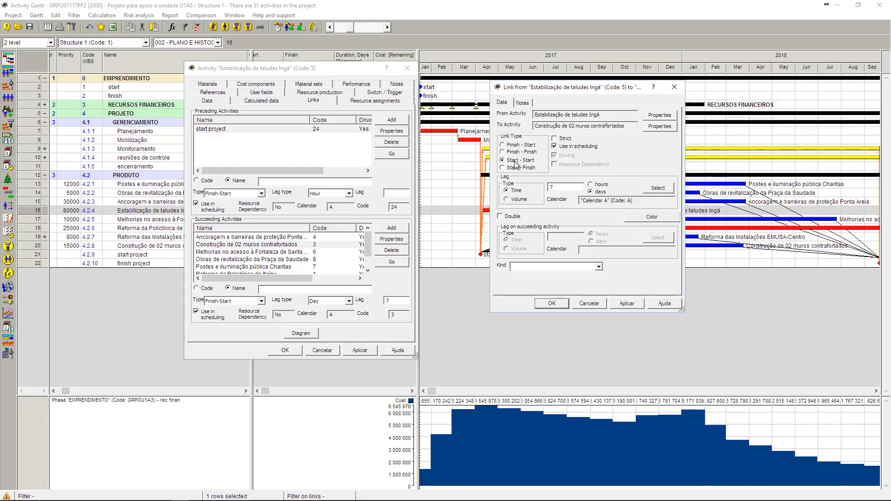
click(628, 304)
click(260, 253)
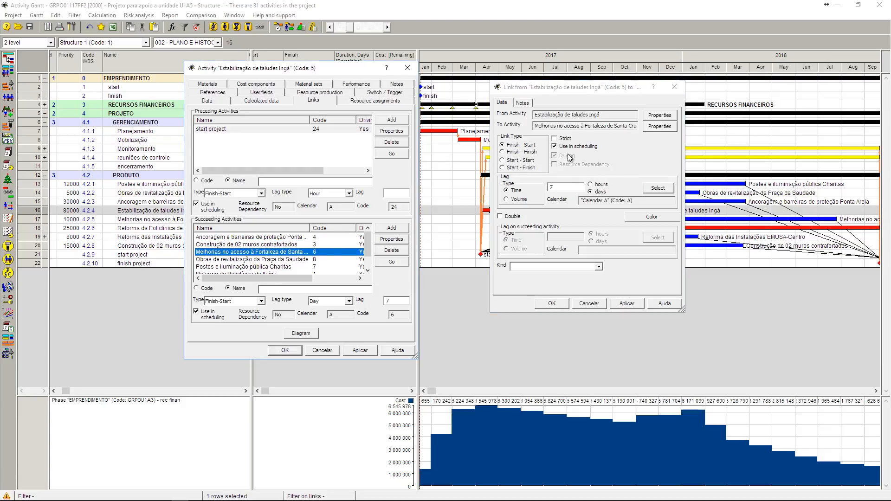
click(522, 160)
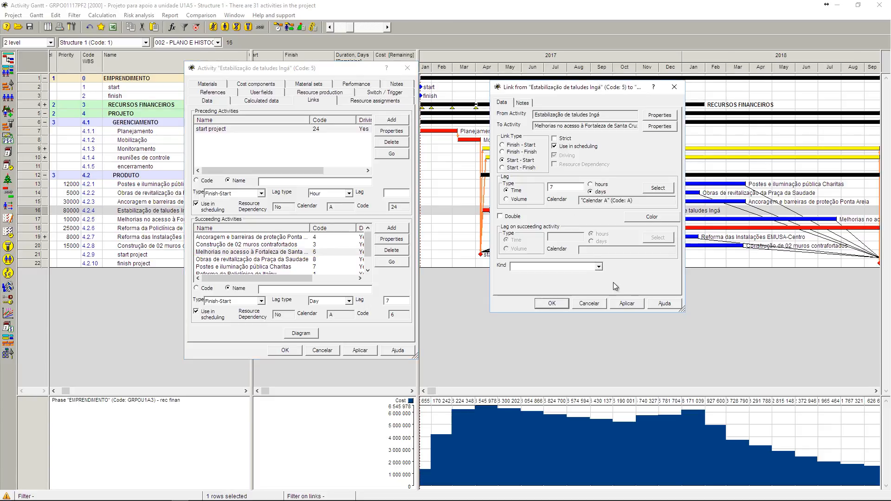
click(633, 304)
click(258, 260)
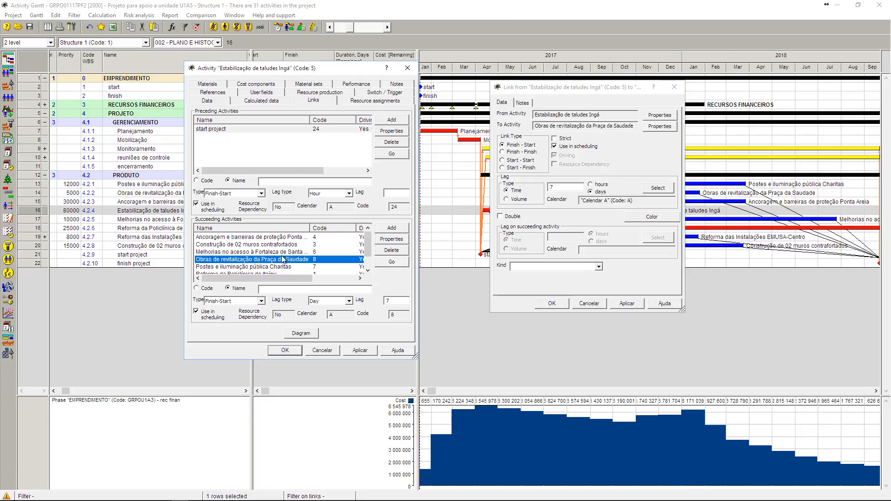
click(533, 162)
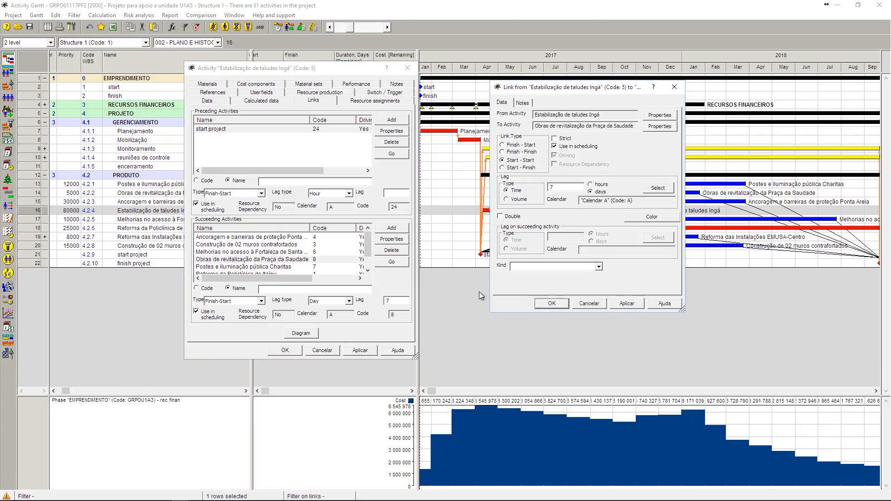
Change the links to Postes e iluminação pública Charitas, Reforma da Policlínica de Itaipu and Reforma das Instalações EMUSA-Centro to Start-Start and save the activity
click(276, 268)
click(523, 160)
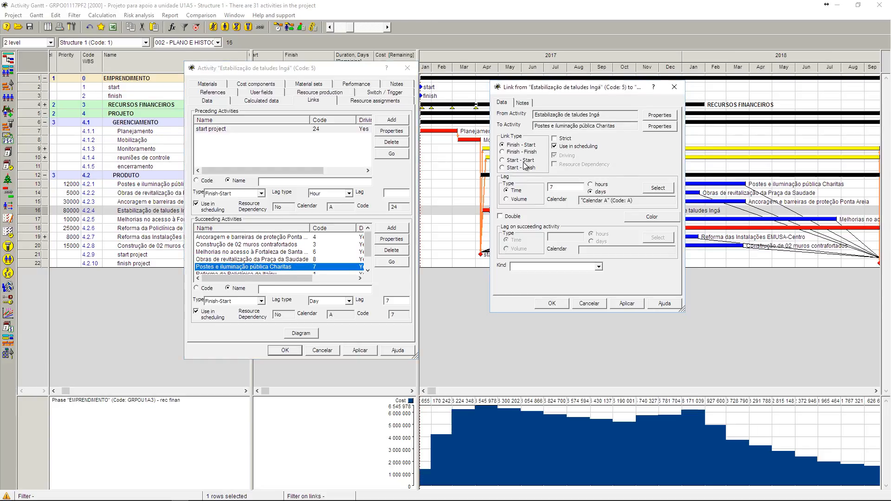
click(627, 304)
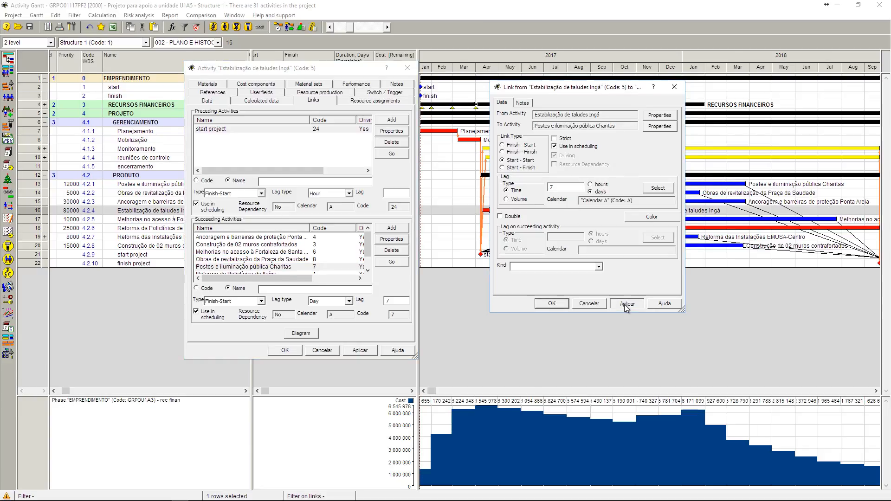
click(368, 270)
click(368, 271)
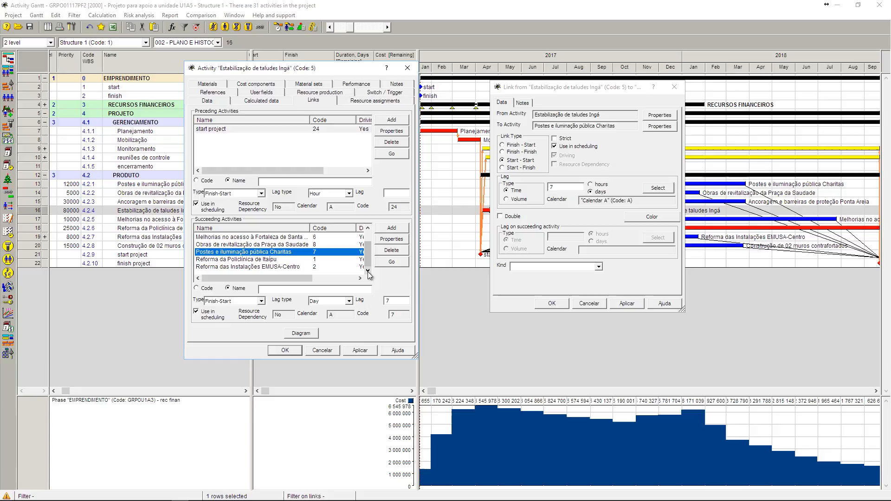
click(316, 259)
click(505, 160)
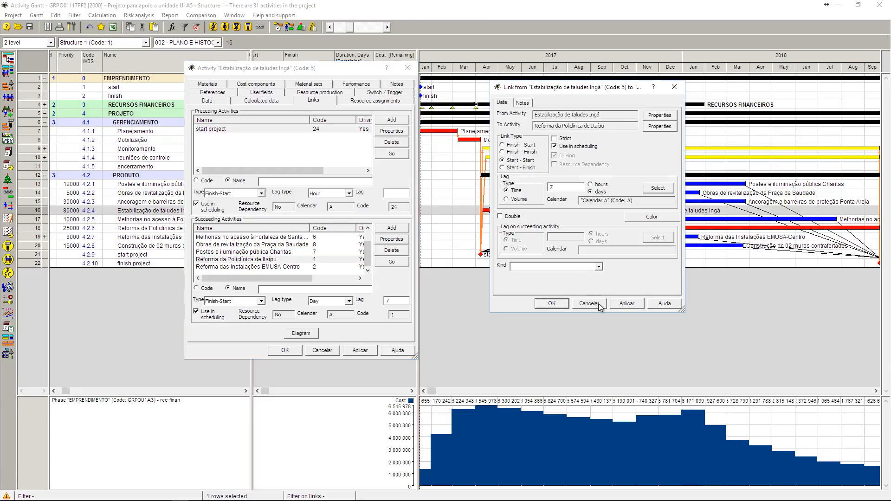
click(627, 304)
click(264, 267)
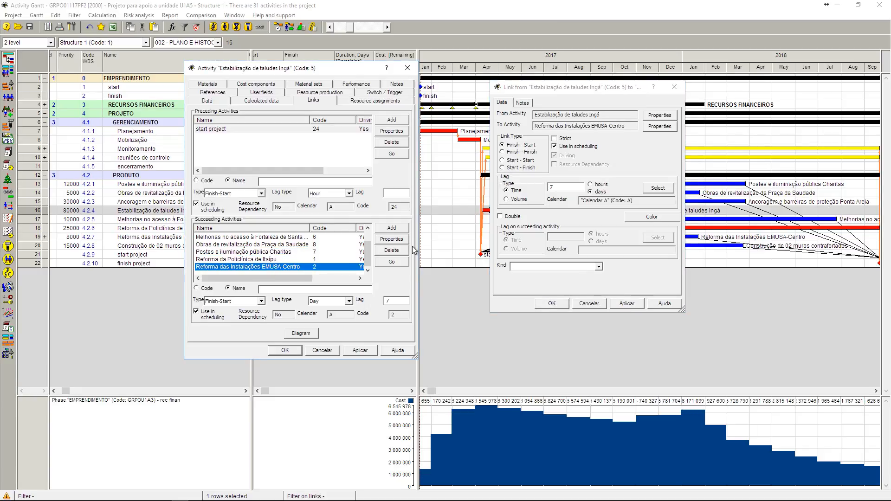
click(504, 160)
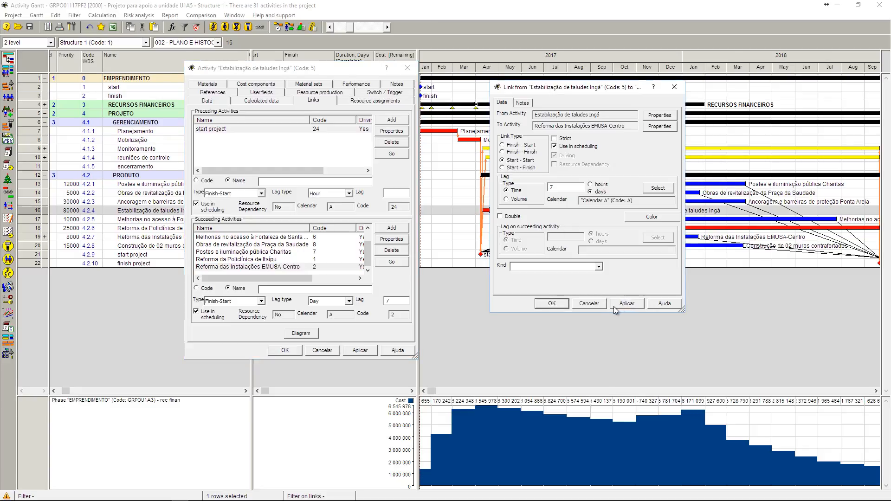
click(540, 306)
click(284, 351)
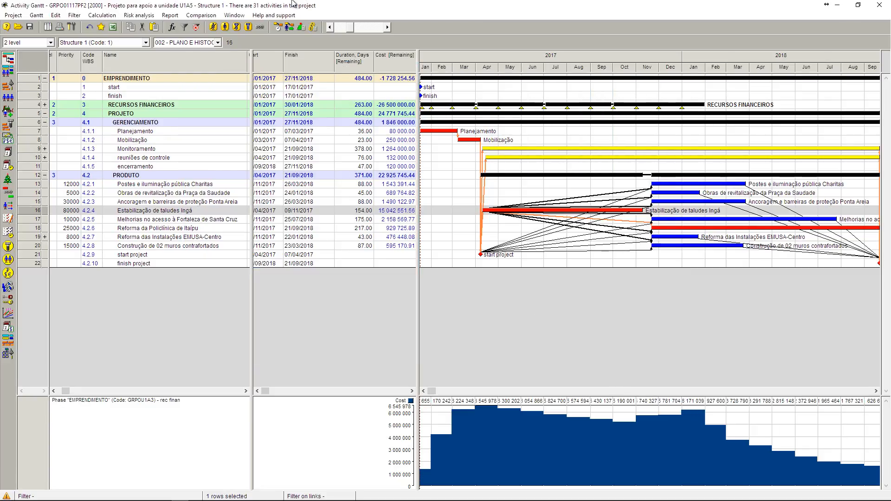
Recalculate the schedule, then level it forward with the Standard method and activity priorities, checking that expenses leveling uses cost components
click(282, 28)
key(Return)
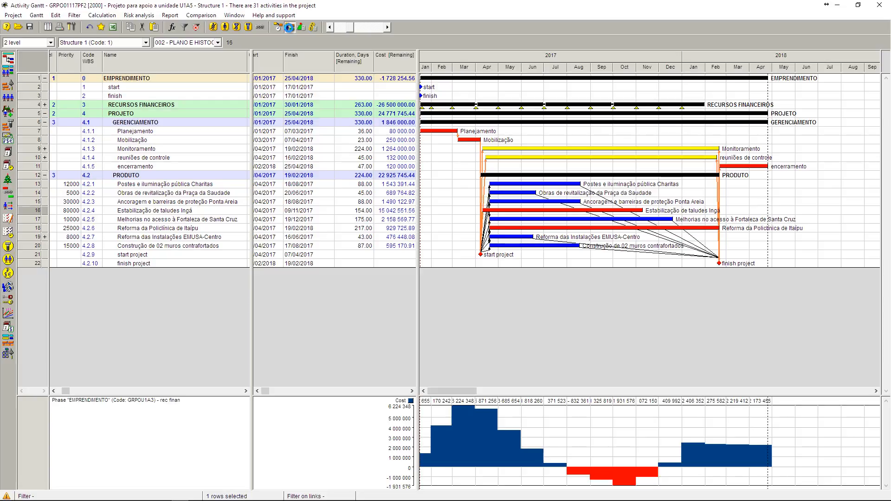
click(289, 27)
drag(700, 73, 704, 52)
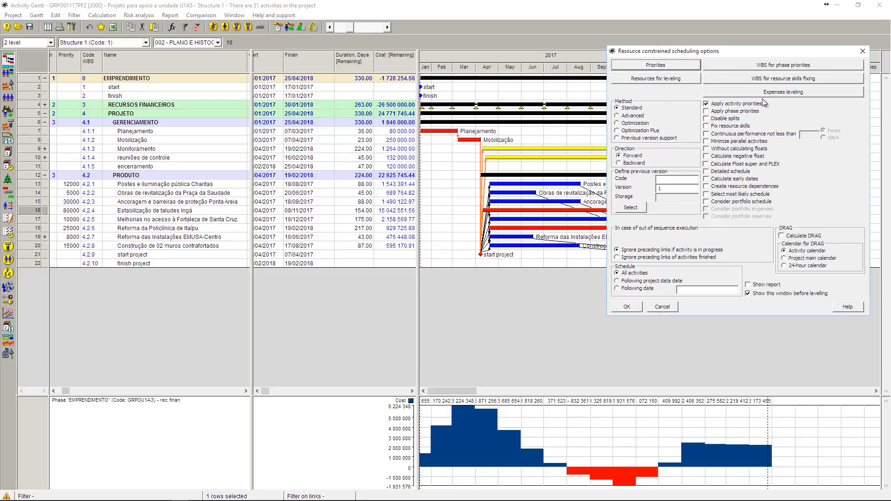
click(766, 95)
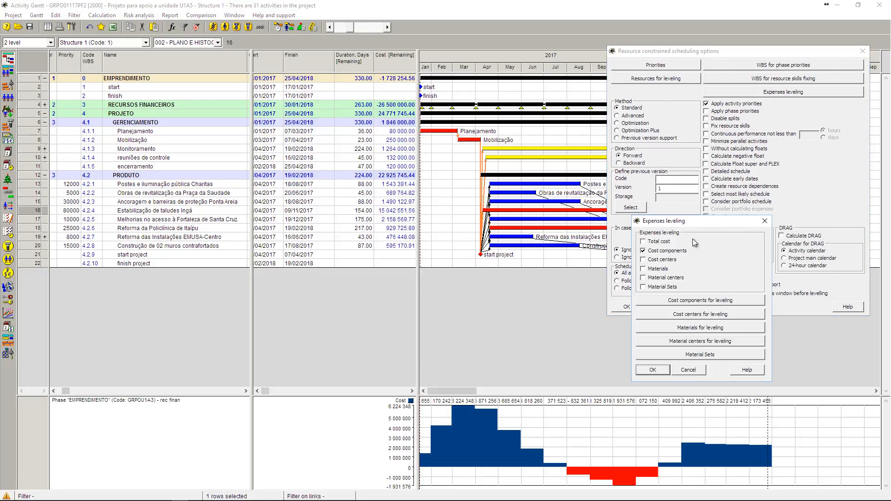
click(693, 371)
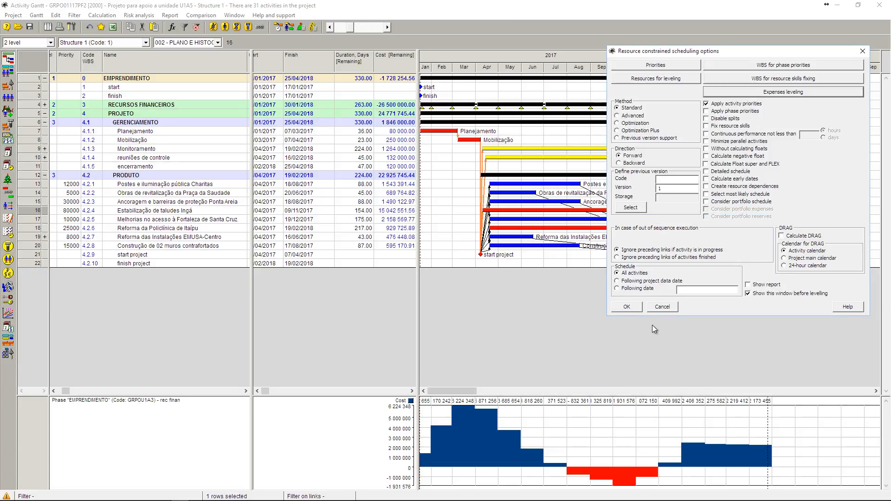
click(635, 307)
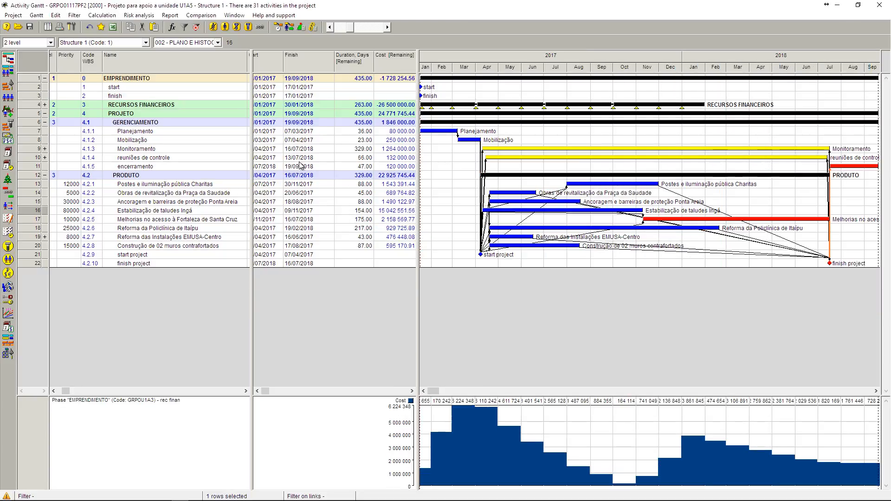
click(36, 211)
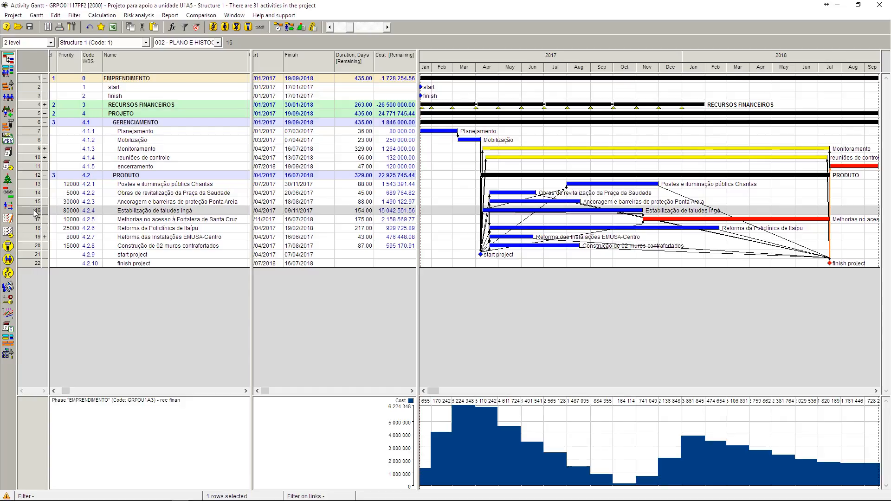
click(36, 202)
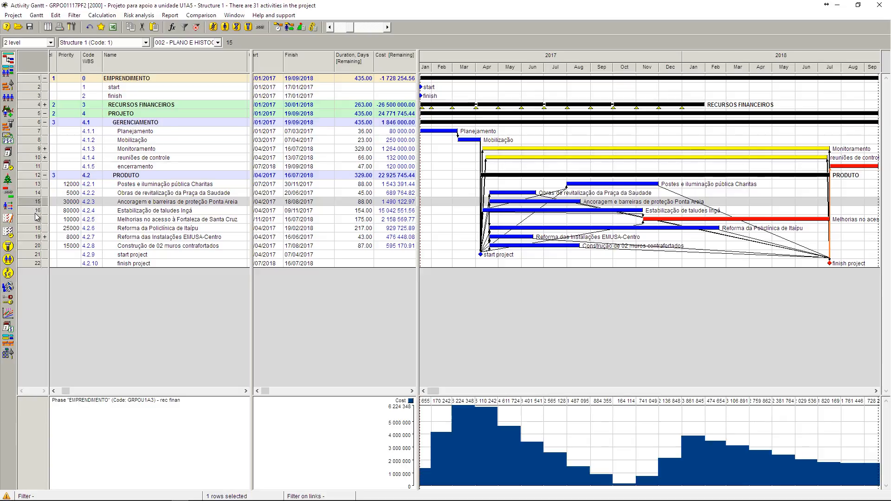
click(36, 228)
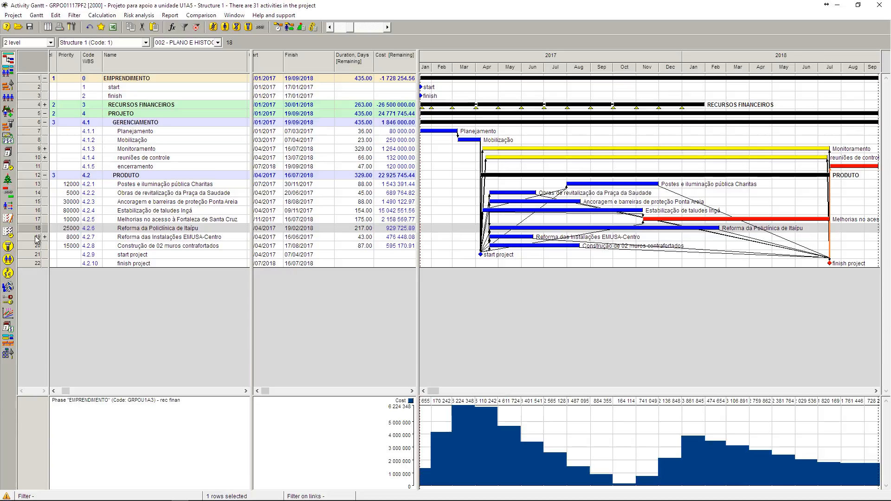
click(37, 245)
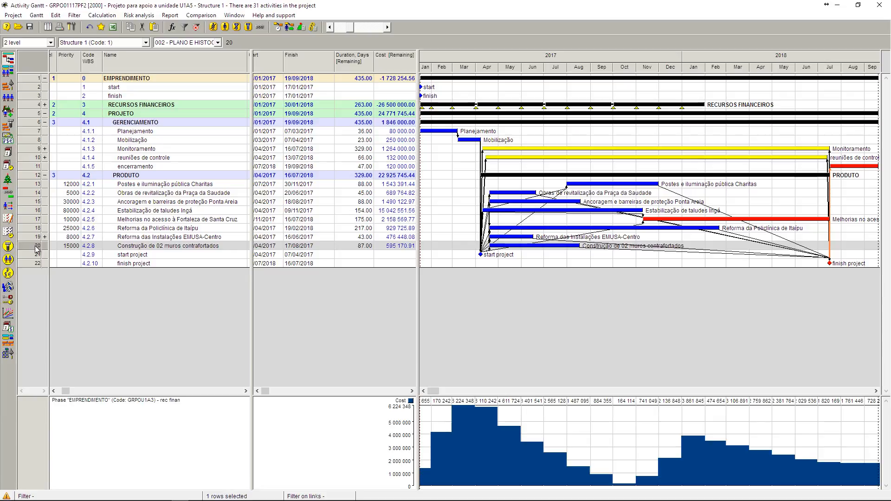
click(38, 219)
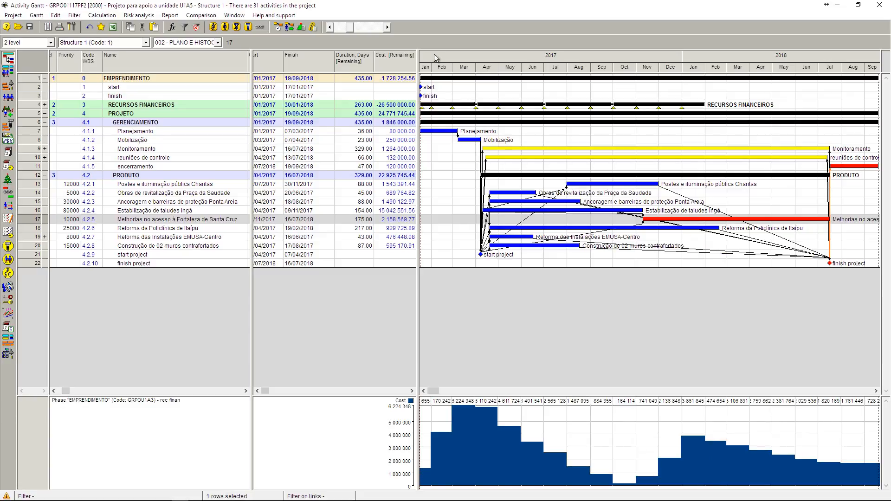
Recalculate the schedule forward for all activities and check the priorities of Obras de revitalização and Melhorias no acesso à Fortaleza
click(279, 25)
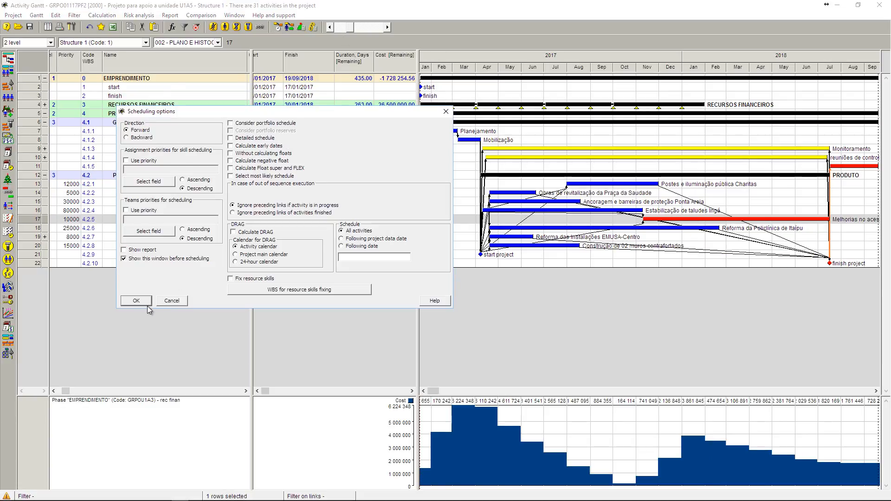
click(136, 301)
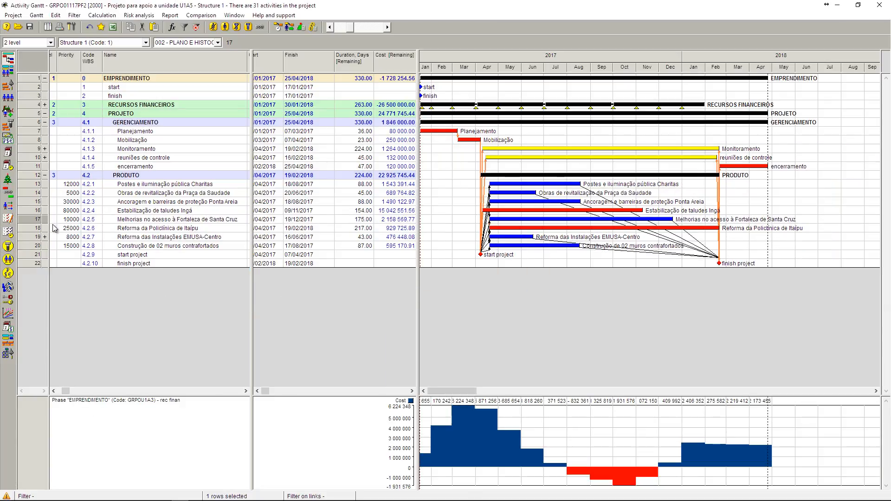
click(66, 192)
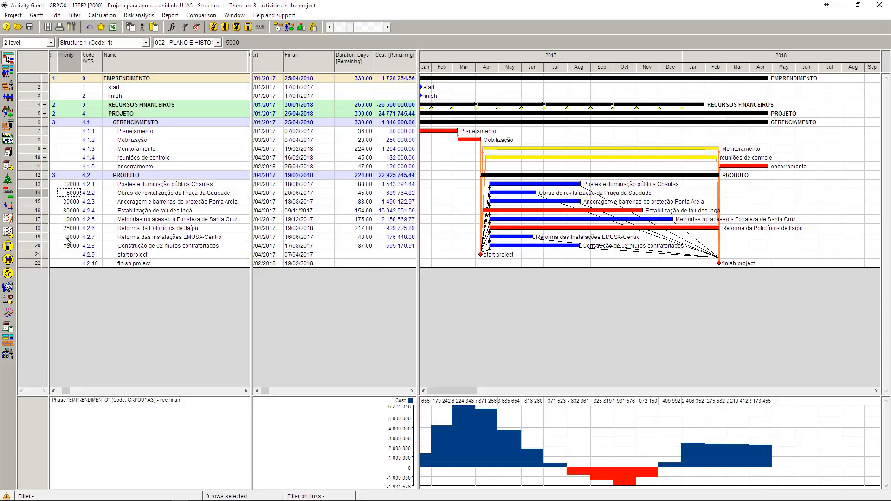
click(60, 220)
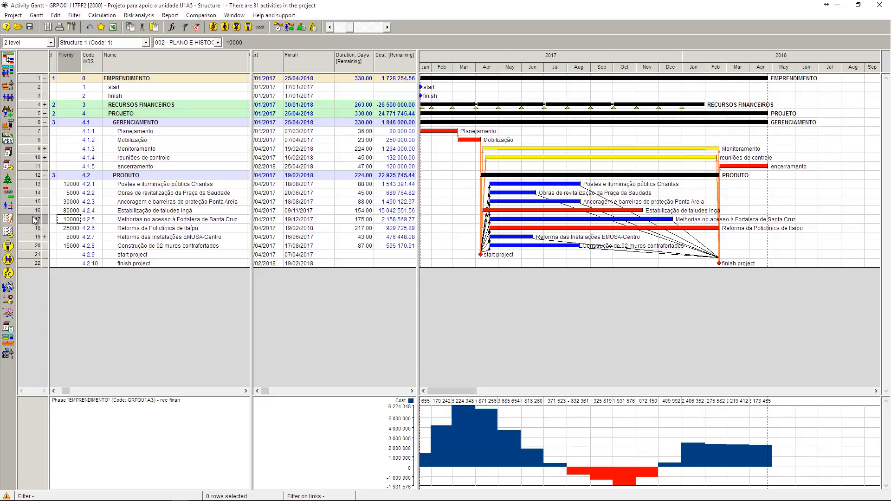
Create links from Melhorias no acesso à Fortaleza de Santa Cruz to Obras de revitalização da Praça da Saudade and Reforma das Instalações EMUSA-Centro
click(31, 193)
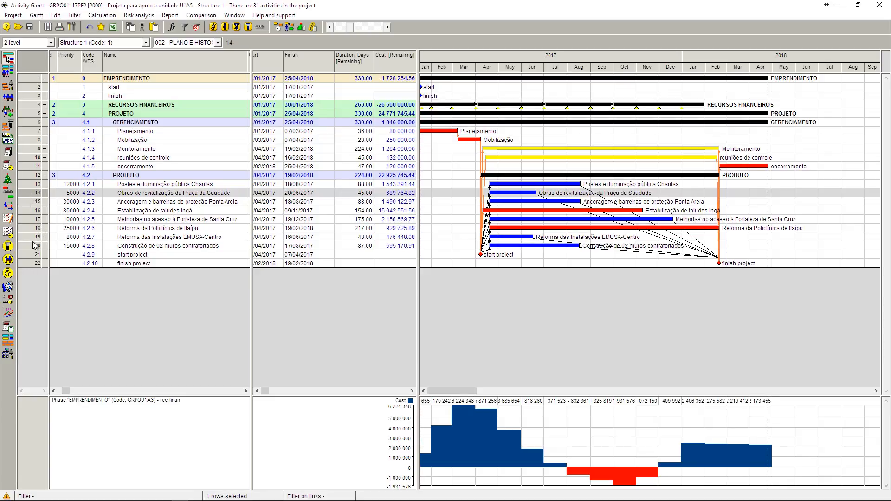
ctrl+click(31, 238)
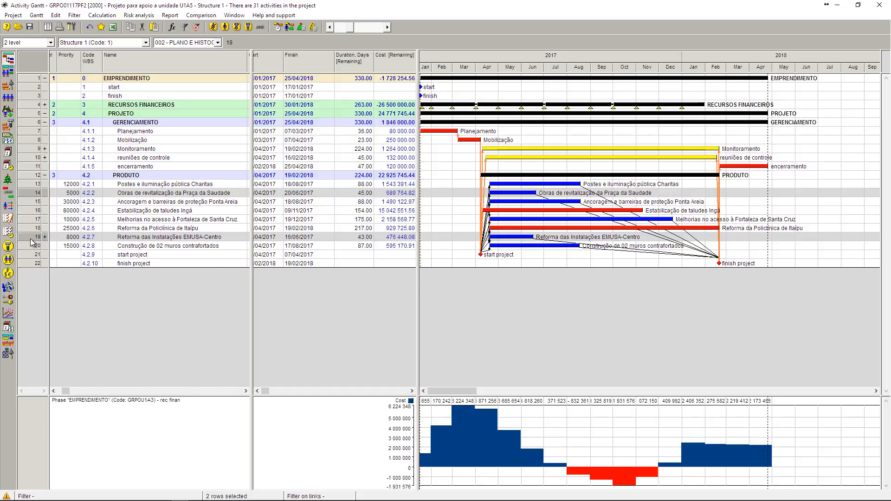
right_click(32, 241)
mouse_move(55, 267)
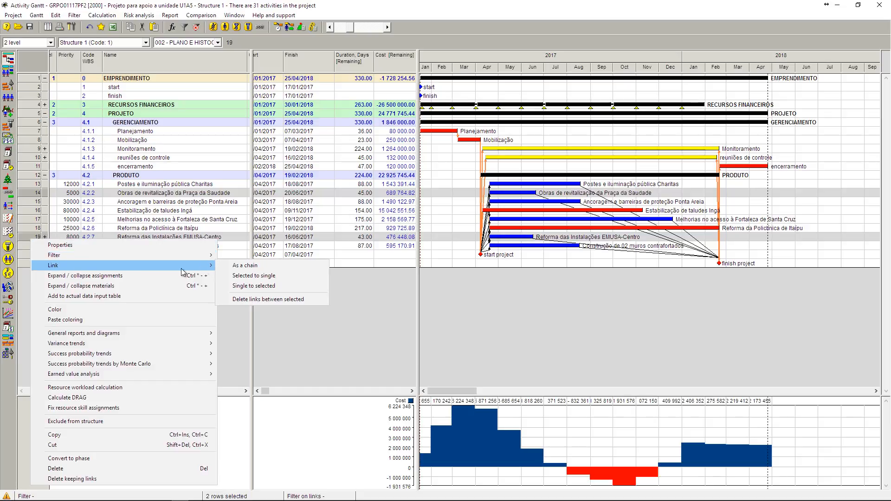
click(255, 287)
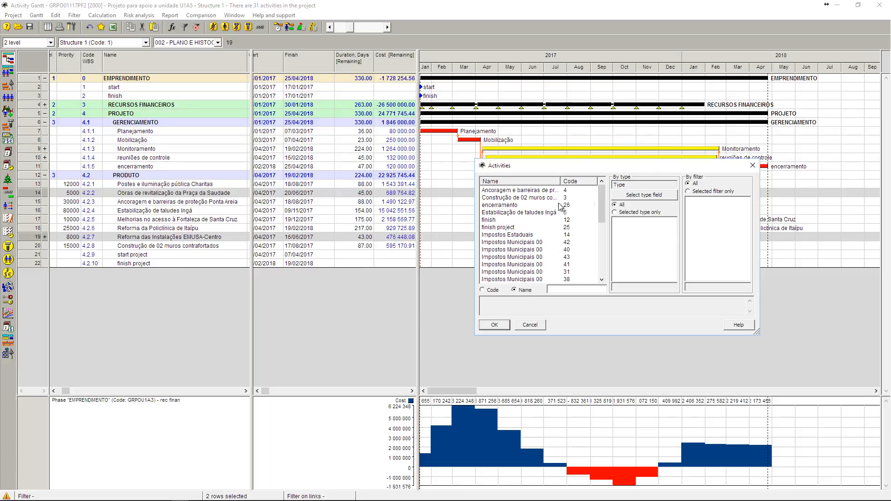
drag(600, 203, 601, 248)
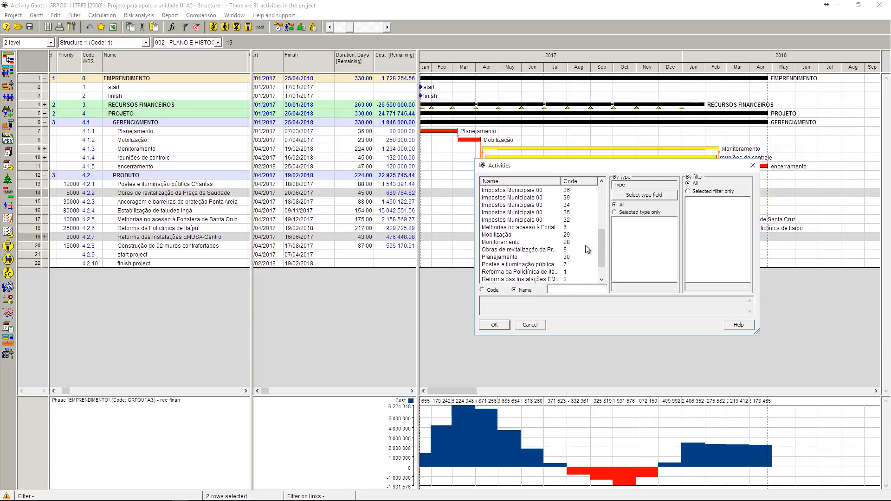
click(530, 228)
click(499, 326)
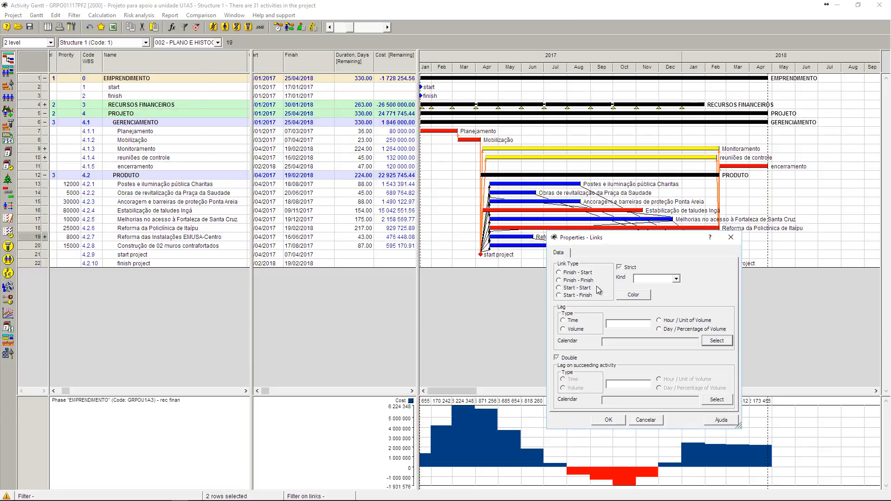
Make the new links from Melhorias no acesso à Fortaleza Start-Start with a time lag in days, and inspect them on the Gantt chart
click(574, 321)
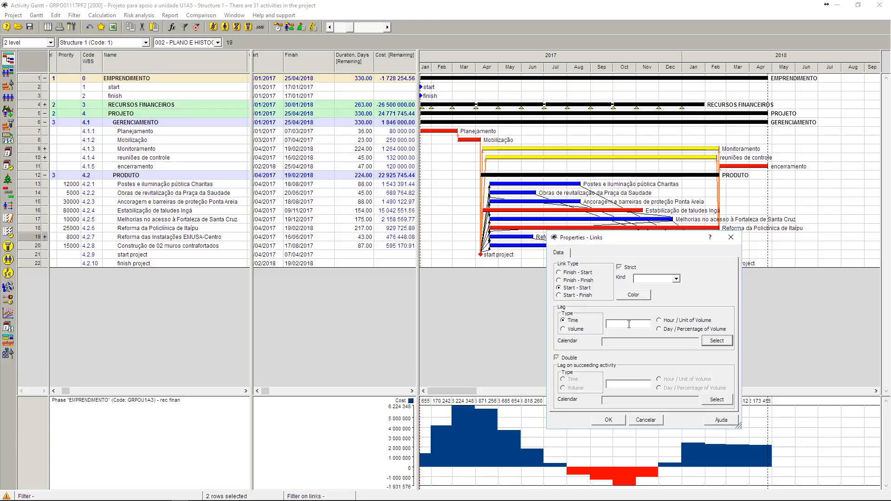
click(659, 329)
click(604, 423)
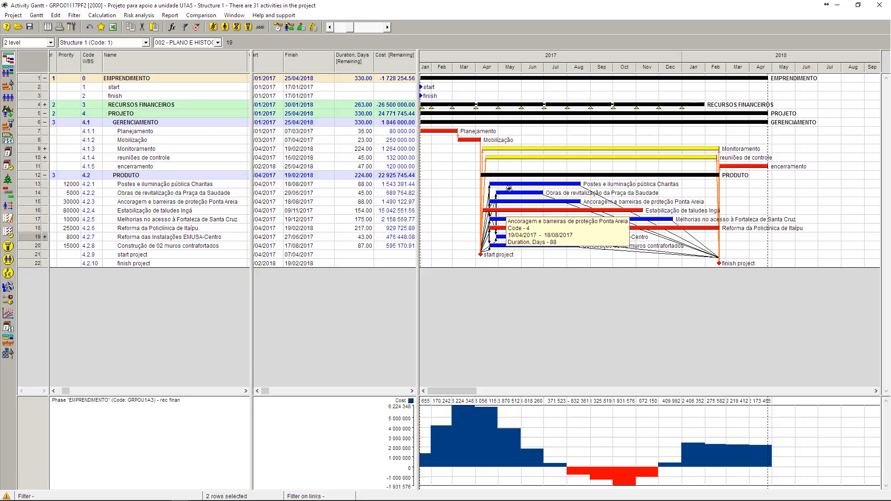
click(371, 27)
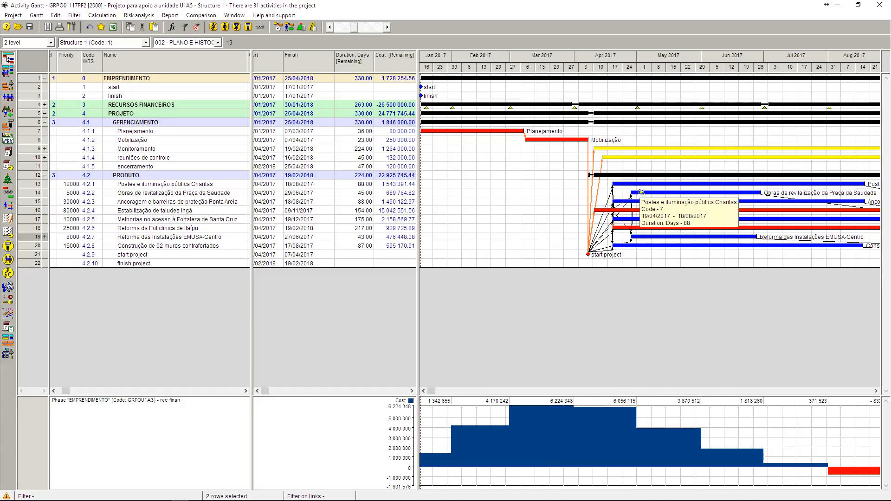
Fit the whole project period in the chart and level the schedule forward with the Standard method and activity priorities
right_click(530, 55)
click(544, 72)
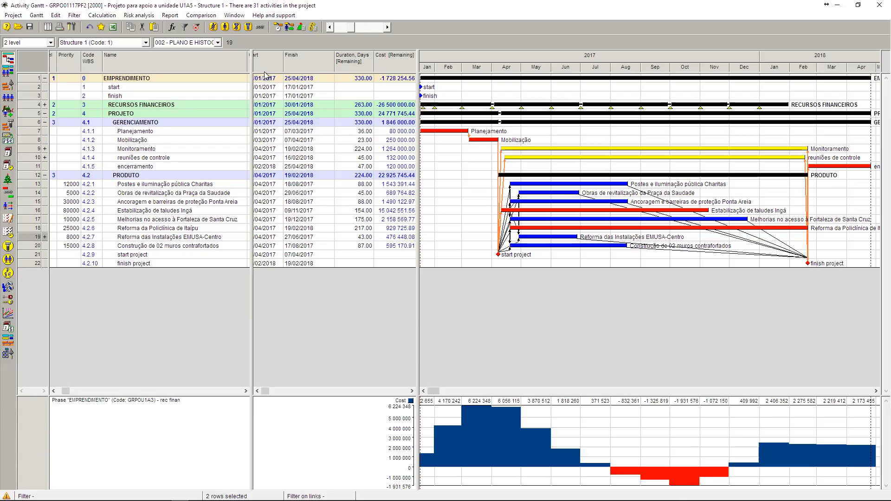
click(290, 27)
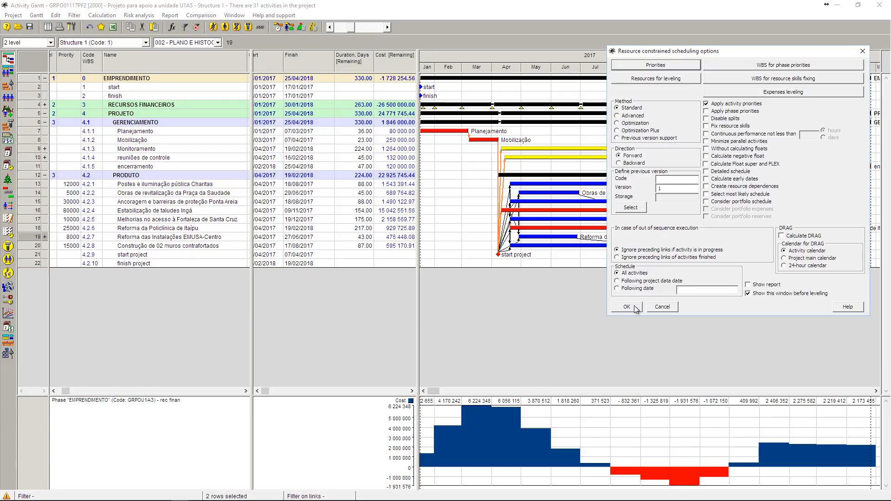
click(627, 307)
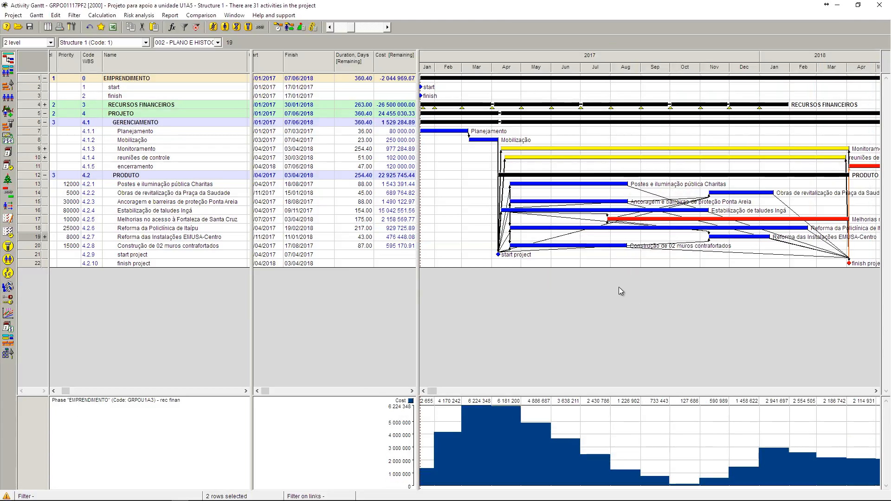
Examine the leveled PRODUTO activities in descending priority order, from Estabilização de taludes Ingá to Obras de revitalização da Praça da Saudade
click(37, 211)
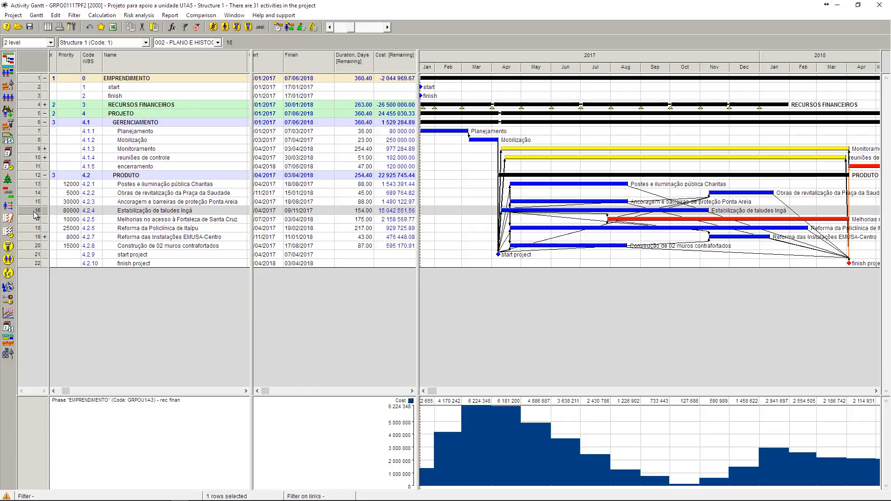
click(36, 202)
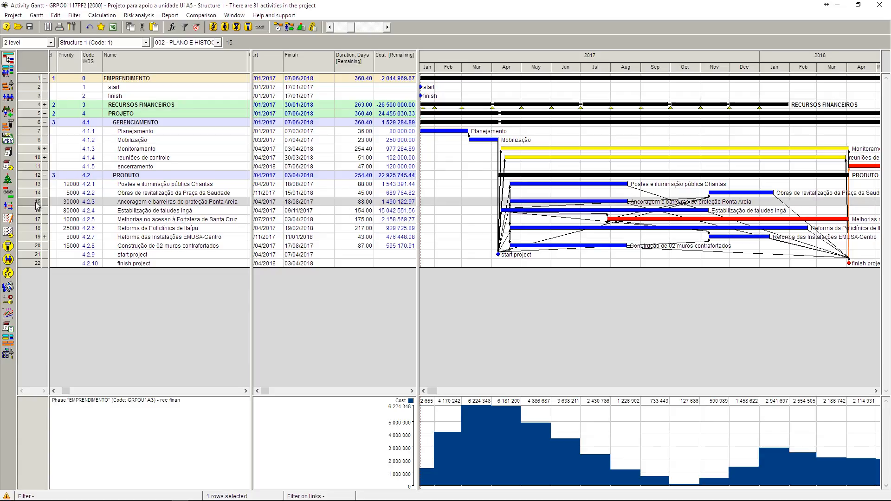
click(36, 229)
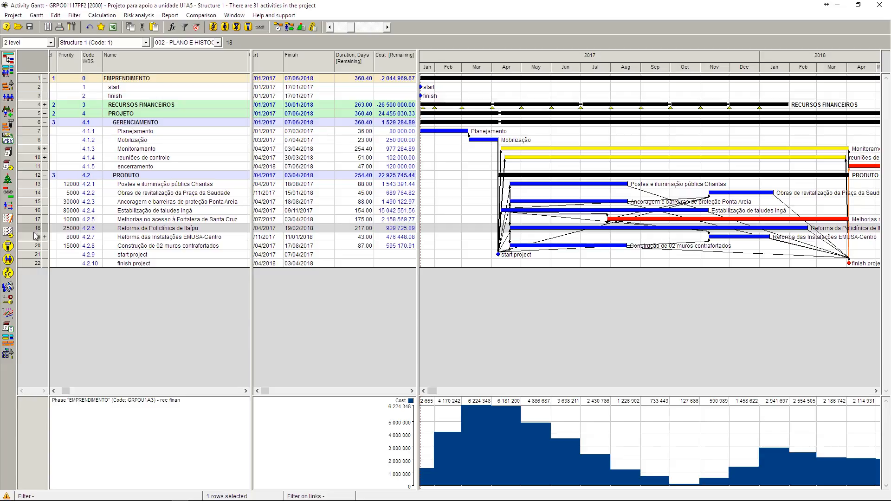
click(32, 247)
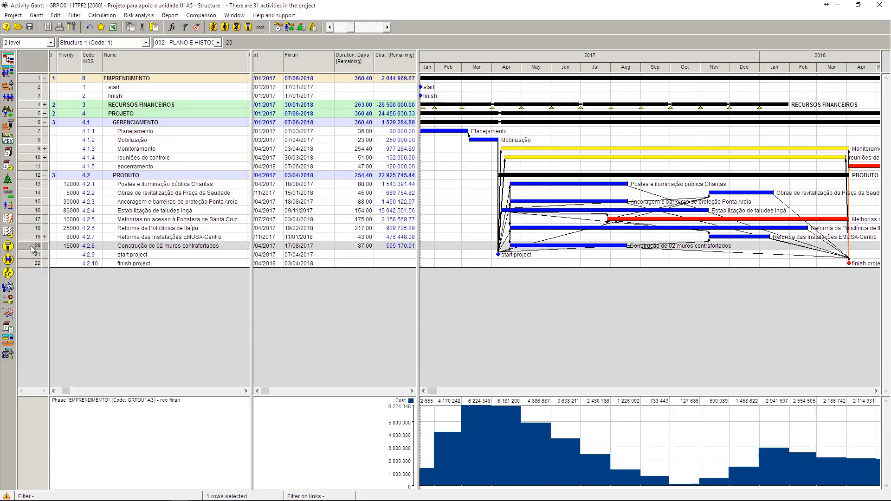
click(38, 185)
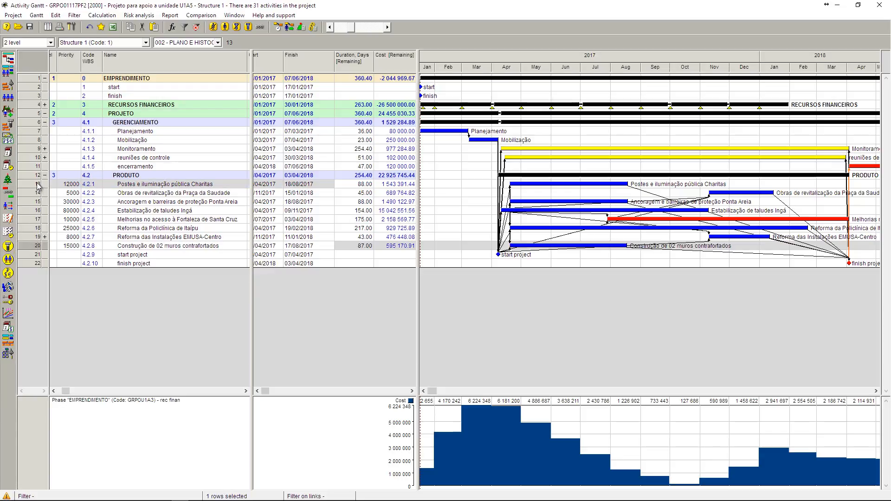
click(32, 220)
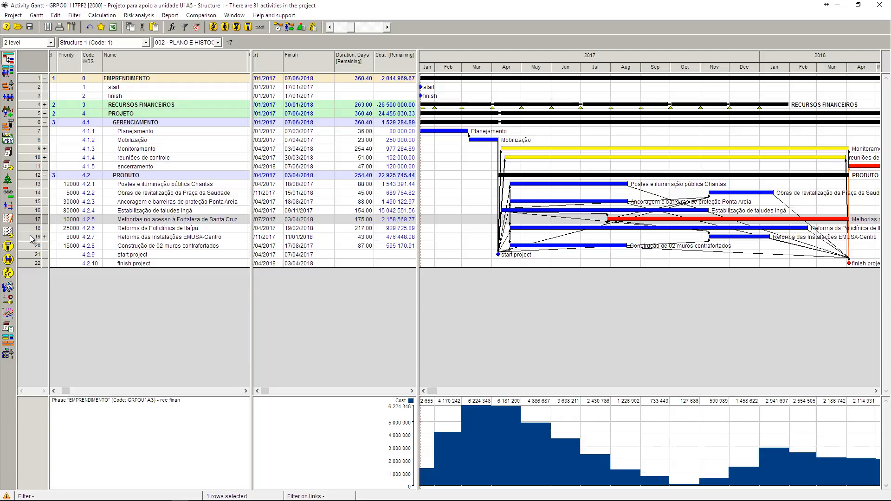
click(31, 237)
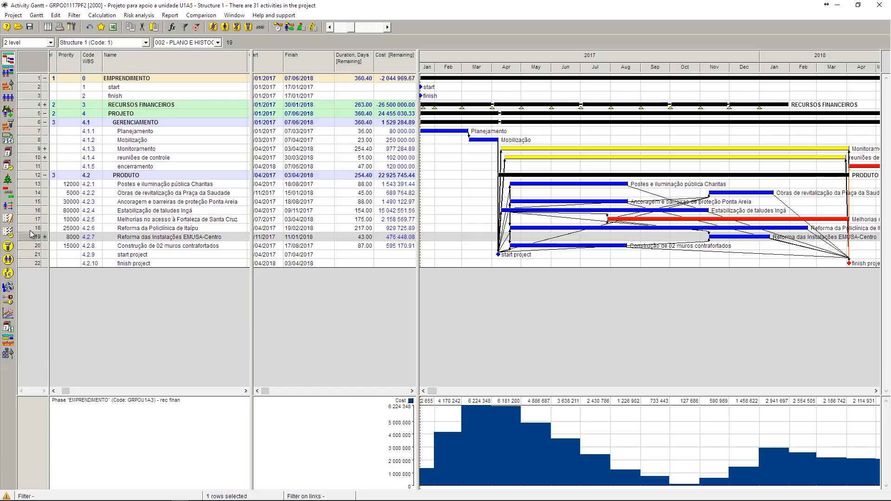
click(38, 192)
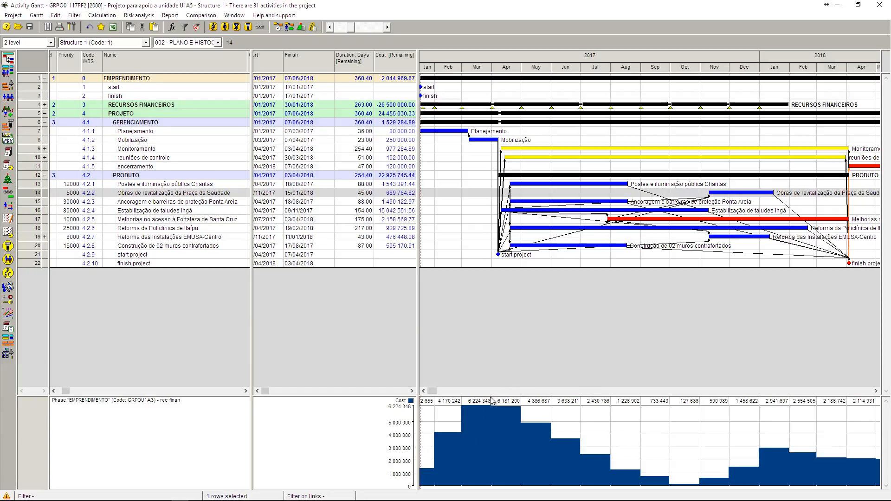
Fit the extended project period in the Gantt chart, check Monitoramento's remaining duration, and hide the dependency links
right_click(539, 60)
click(550, 73)
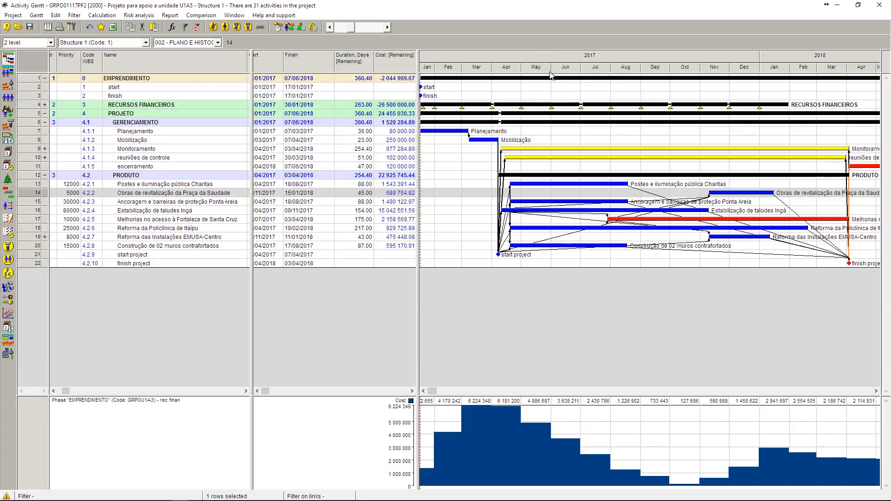
click(368, 148)
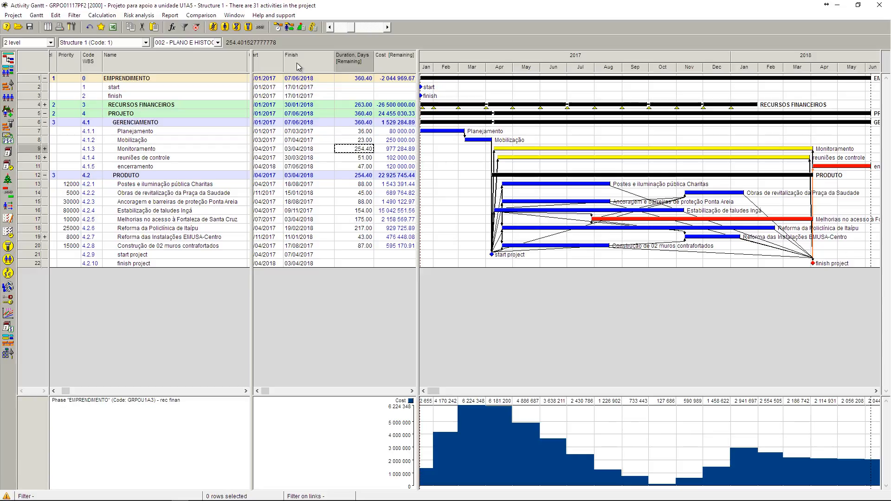
click(261, 27)
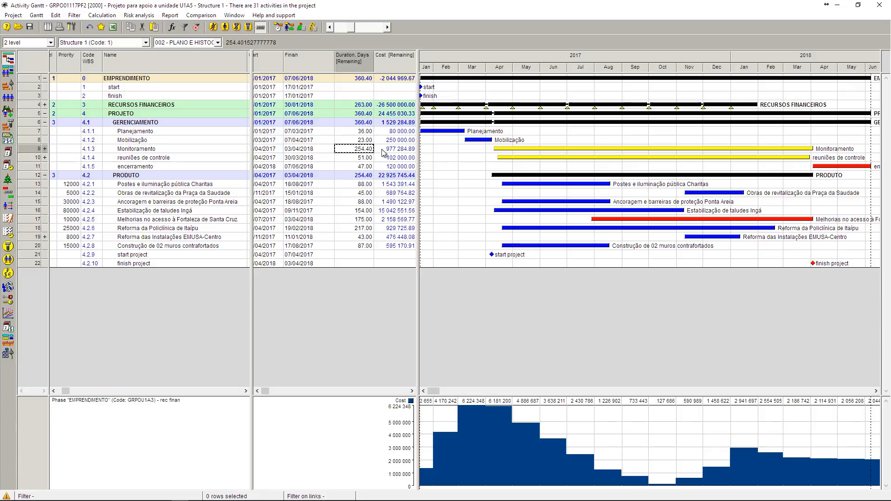
Check the remaining cost of Monitoramento and of the EMPRENDIMENTO phase, and refit the whole timeline in the slightly widened chart
click(401, 152)
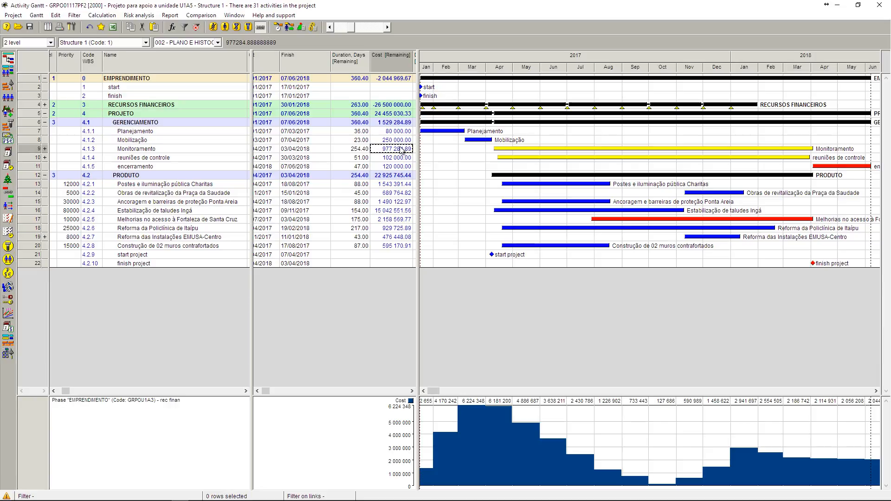
click(396, 80)
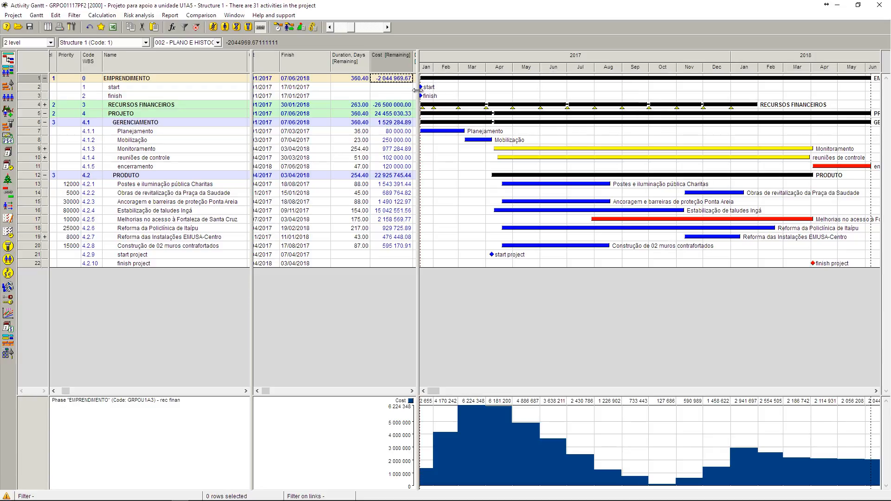
drag(415, 91, 412, 90)
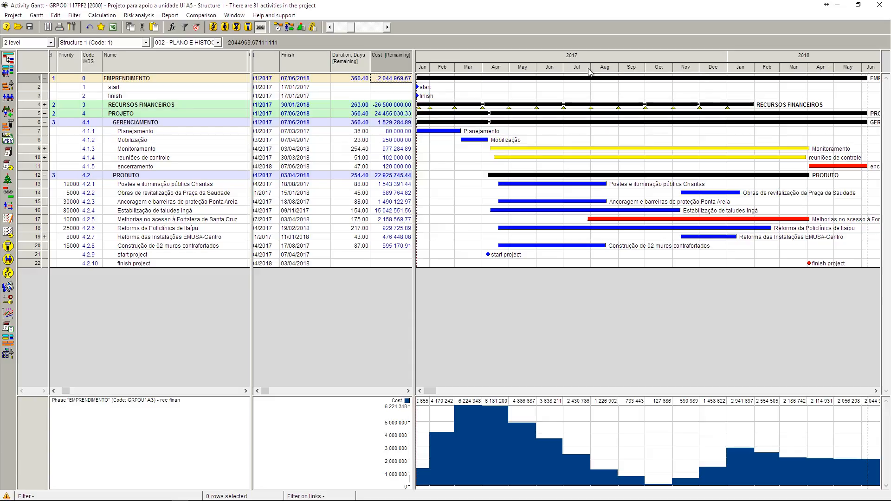
right_click(611, 59)
click(641, 72)
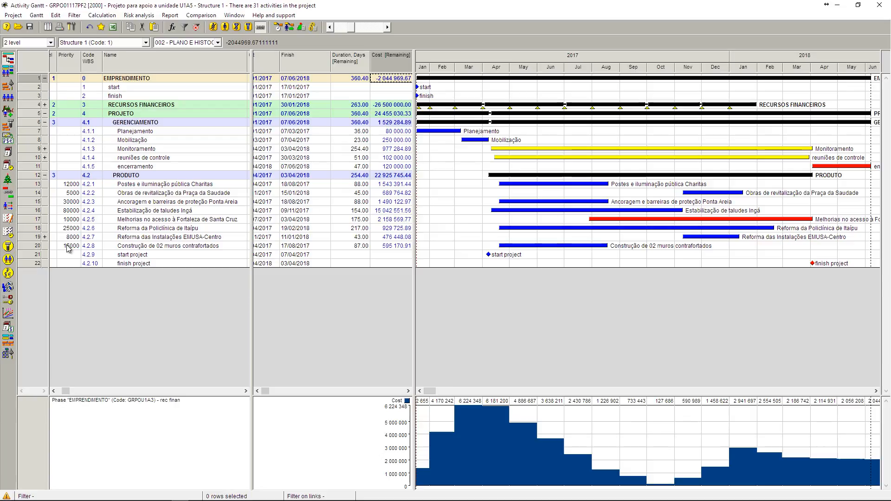
Delete the Resource A and Resource B assignments from Reforma das Instalações EMUSA-Centro
click(45, 237)
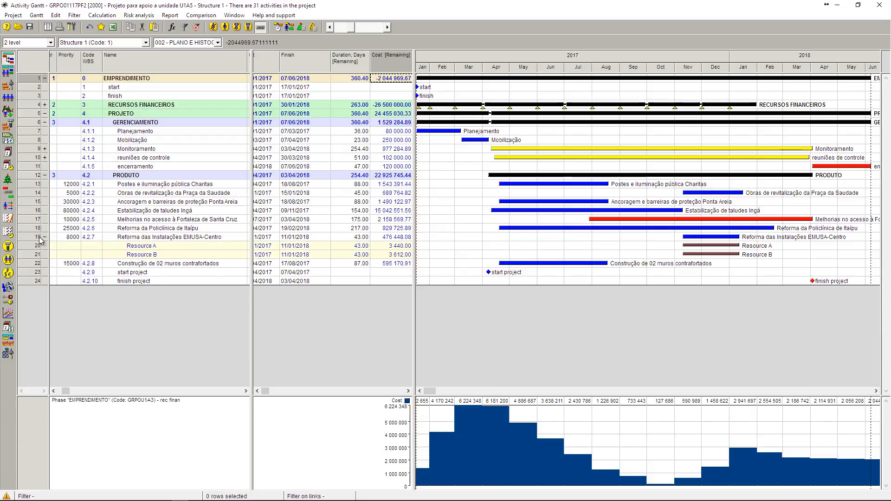
click(31, 248)
shift+click(30, 255)
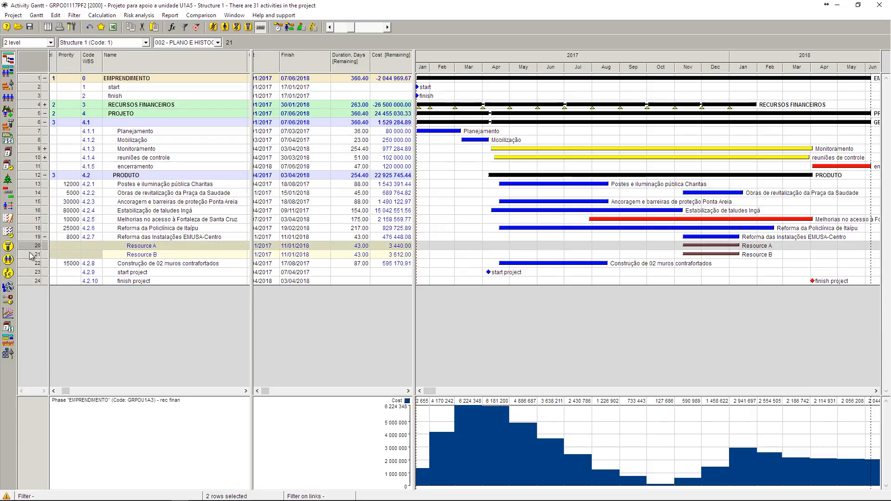
right_click(30, 254)
click(55, 313)
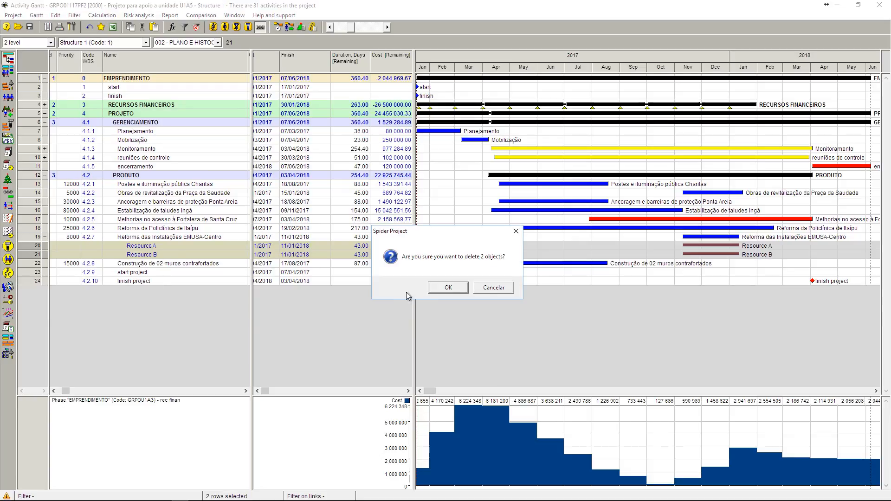
click(447, 288)
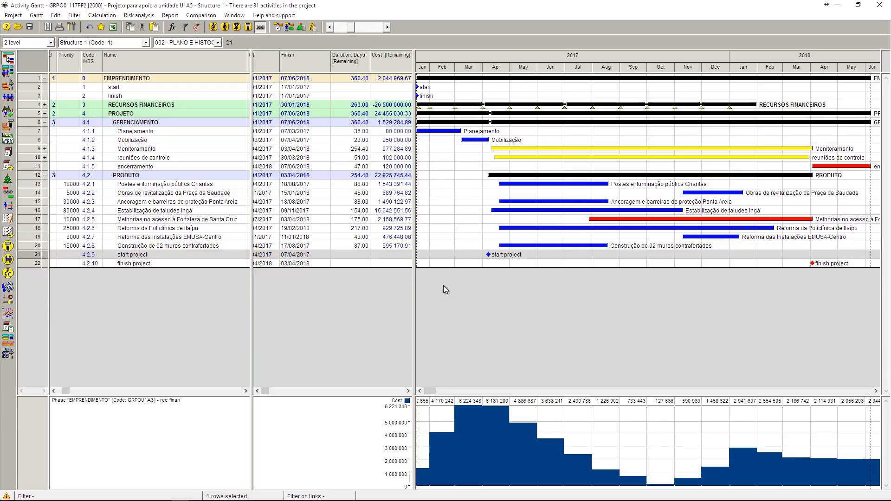
Level the schedule forward again with the Standard method and activity priorities, and refresh the cost diagram
click(280, 29)
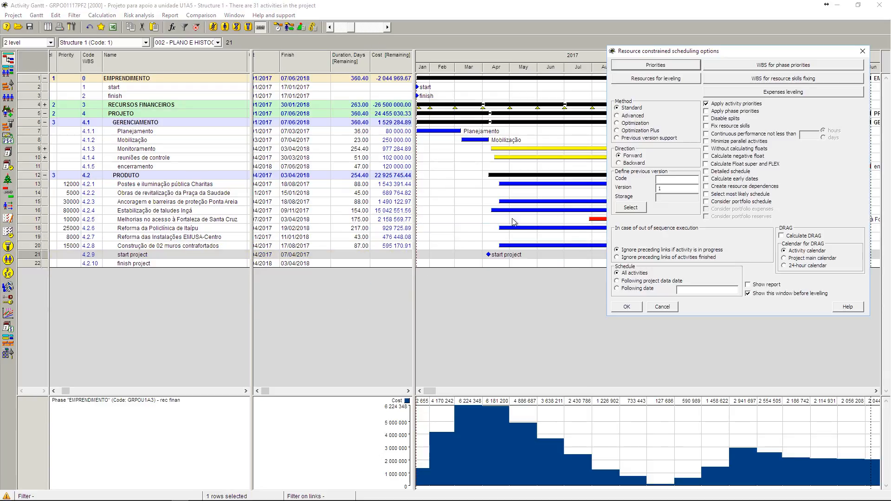
click(626, 304)
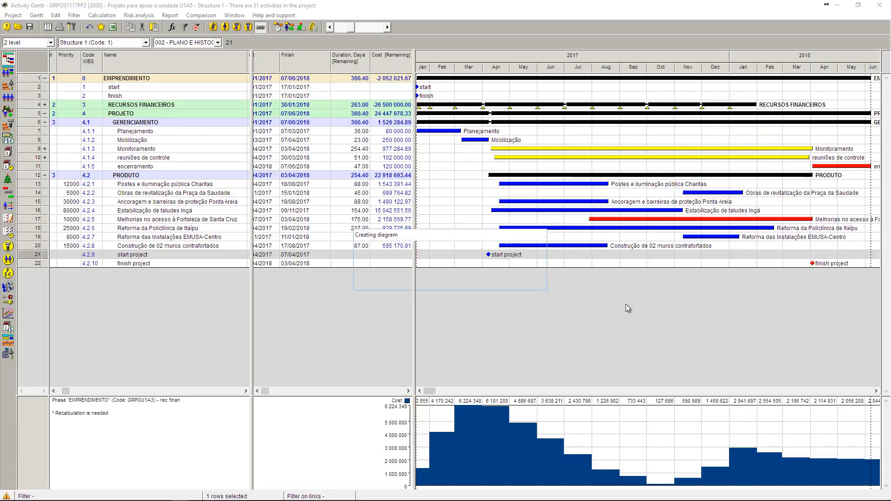
click(314, 28)
key(Return)
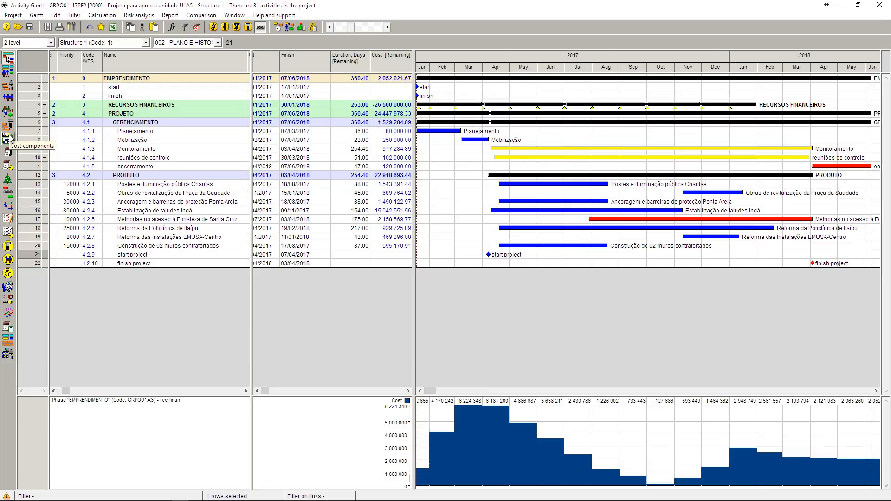
Inspect the cost periods of the Cost component and return to the activity Gantt chart
click(8, 152)
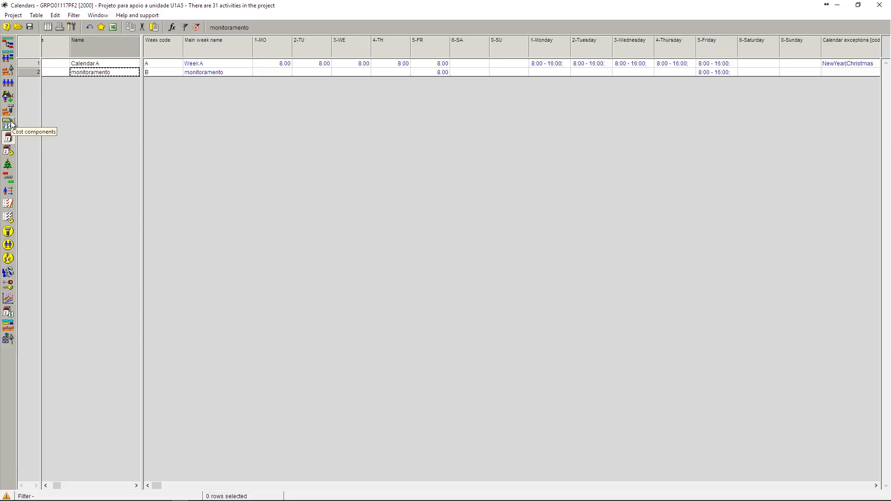
click(8, 125)
double_click(34, 63)
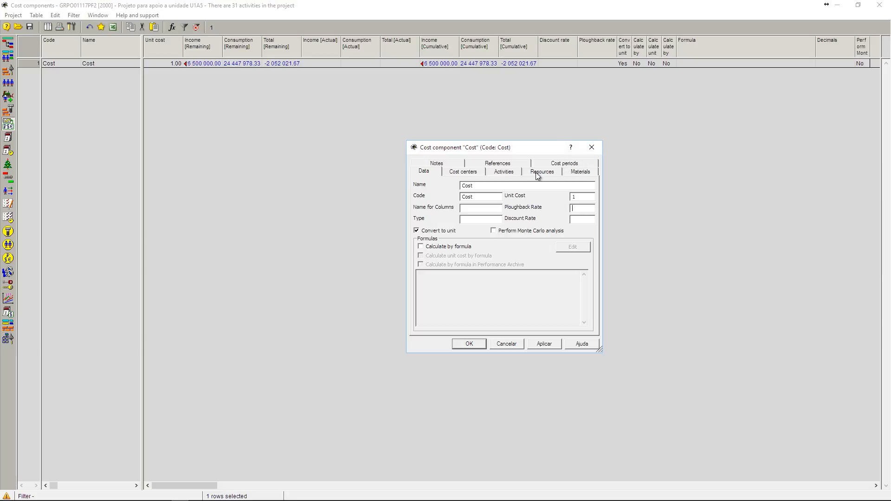
click(567, 164)
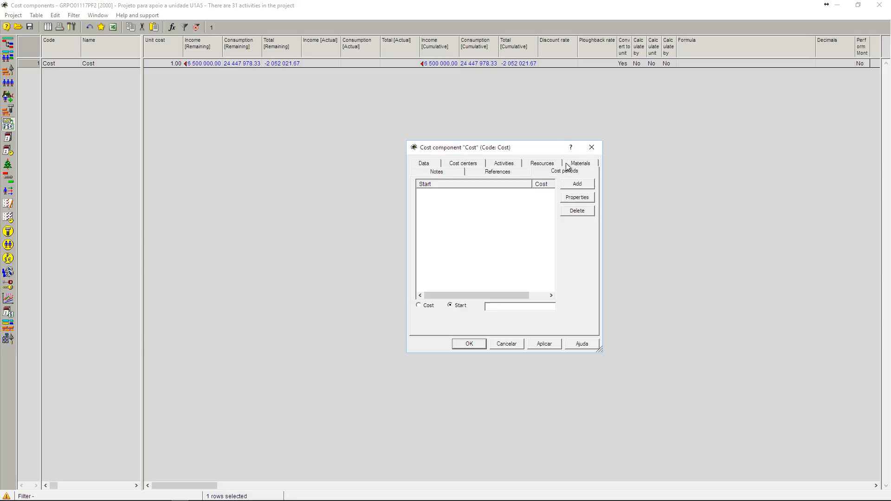
click(592, 147)
click(10, 53)
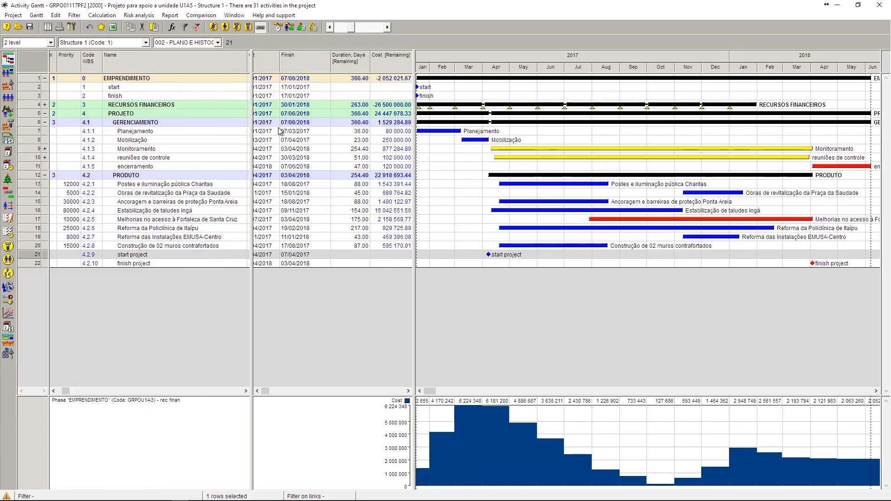
Sort the project activities by the Start column
click(260, 392)
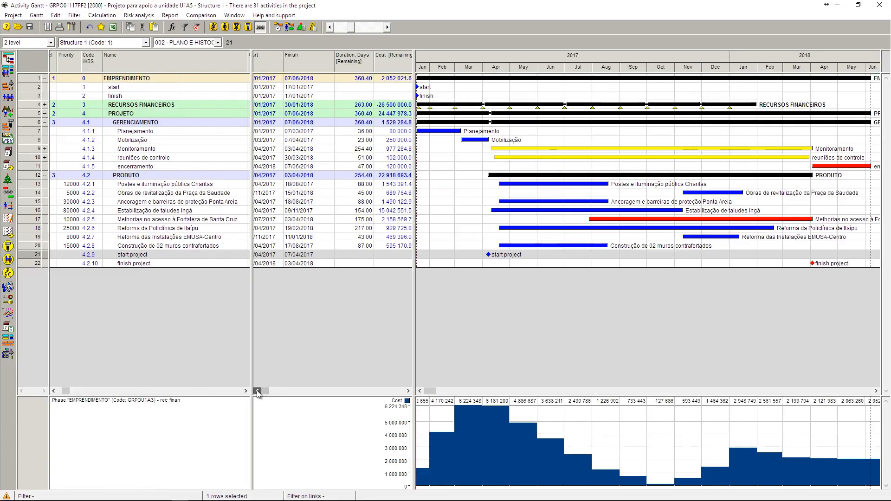
click(261, 391)
right_click(276, 62)
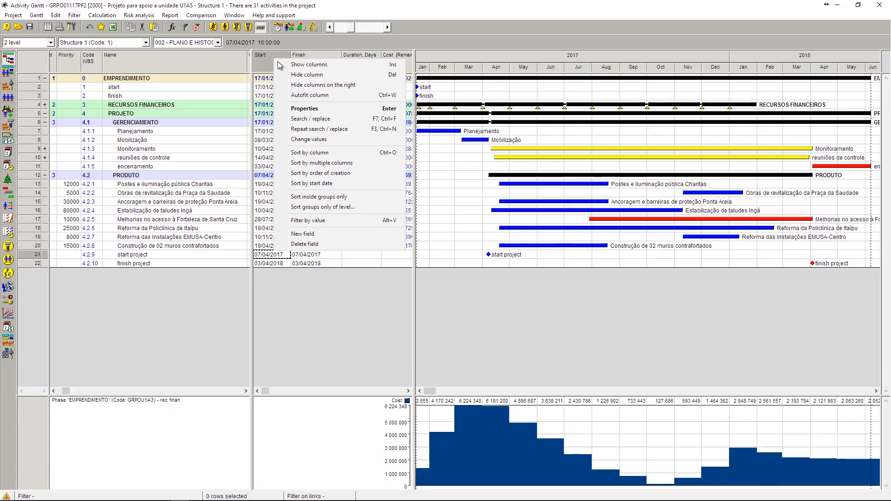
click(310, 153)
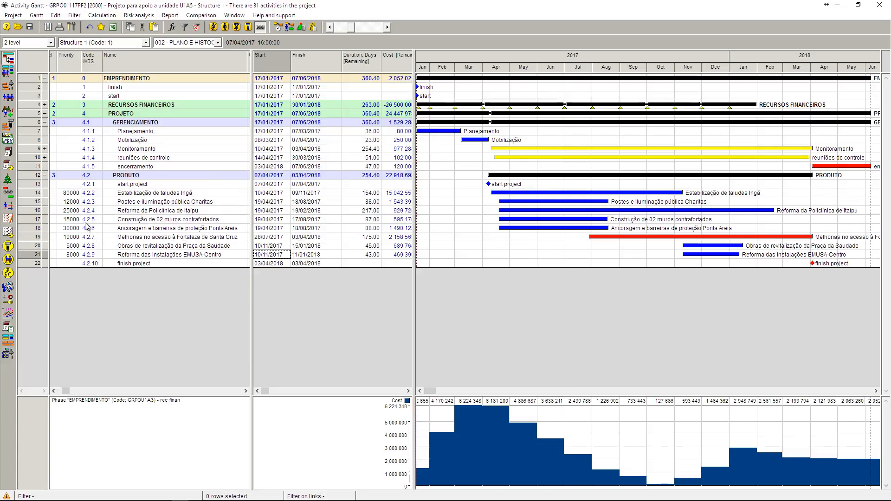
Sort the activities by Priority and then by Start, and check the income activities under RECURSOS FINANCEIROS
right_click(68, 57)
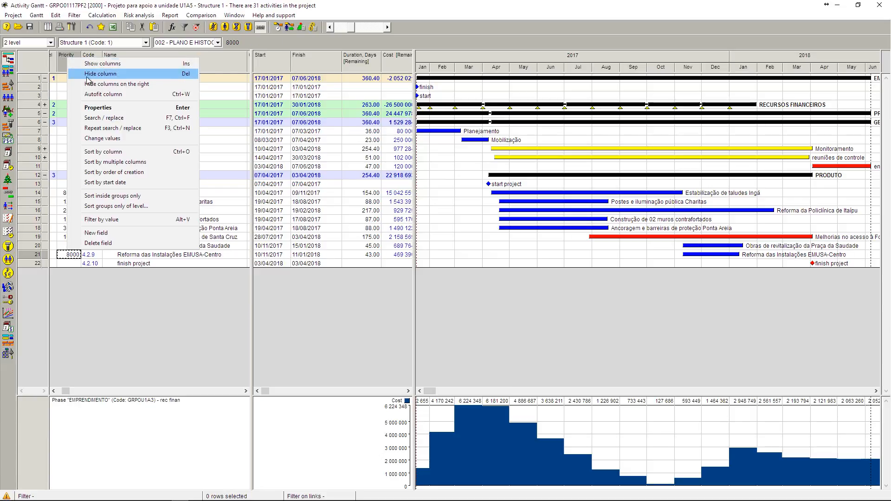
click(111, 152)
right_click(67, 57)
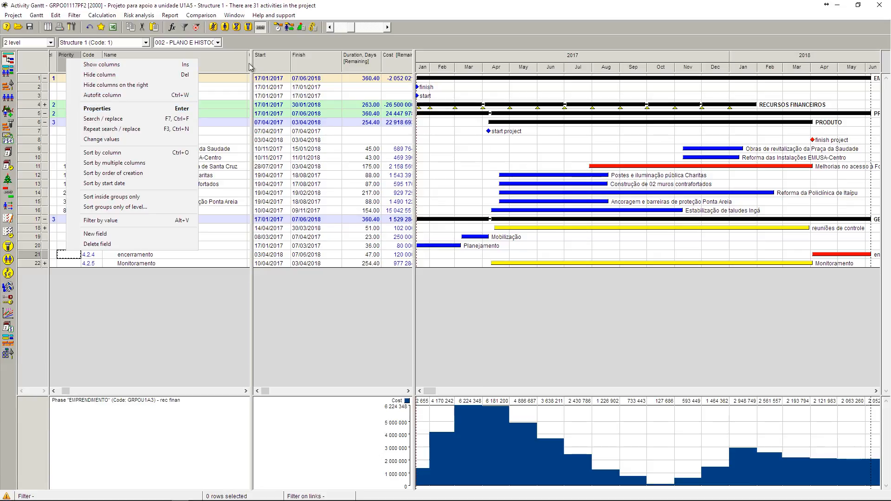
right_click(268, 67)
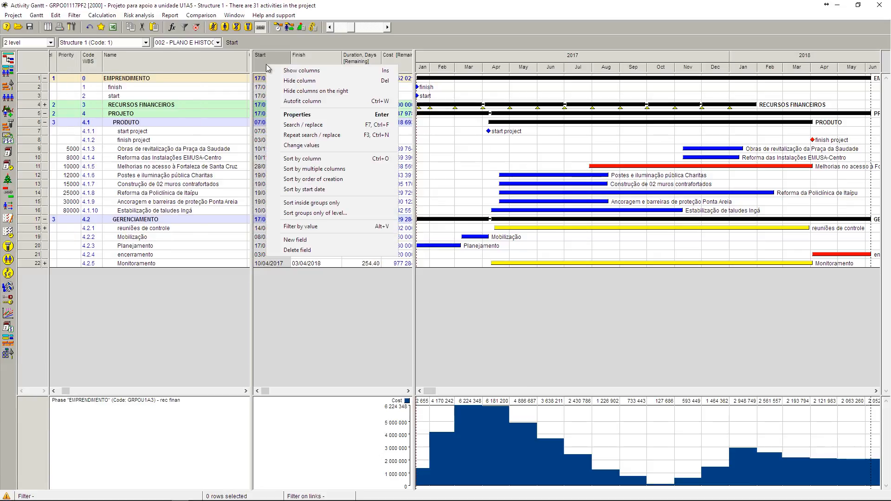
click(318, 158)
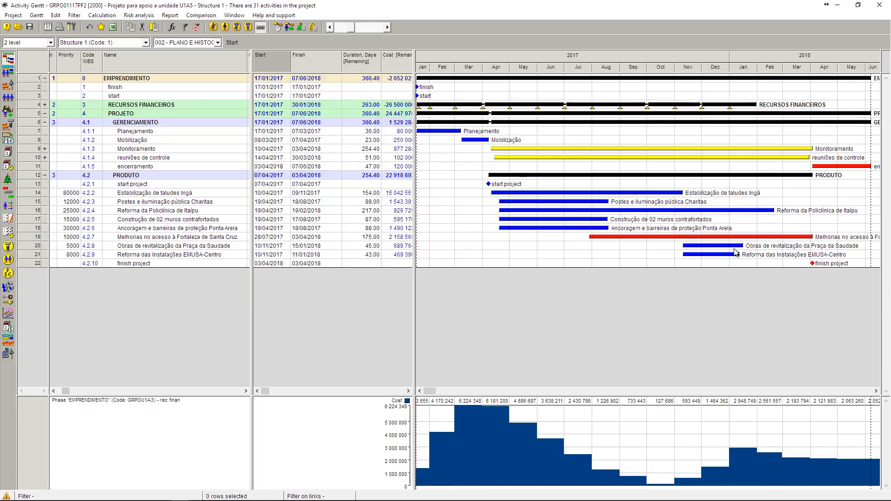
click(45, 105)
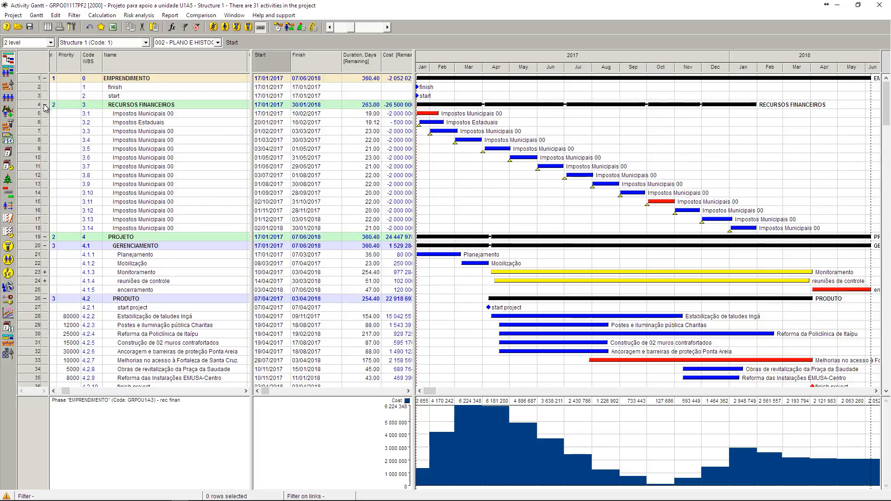
click(45, 105)
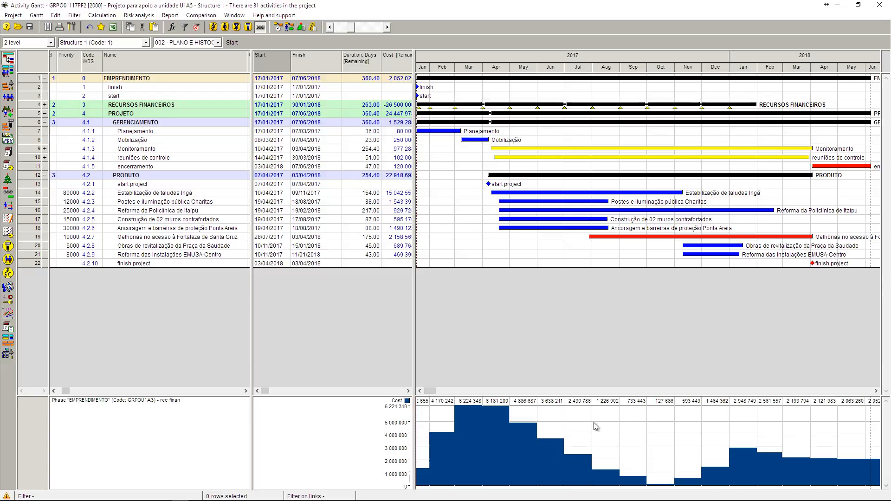
Schedule all activities forward without resource constraints and inspect the Gantt bars and cost diagram
click(278, 28)
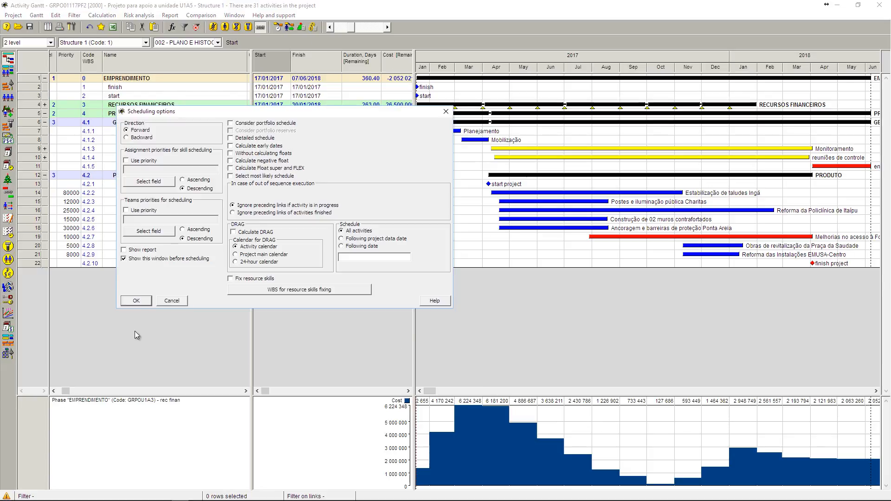
click(134, 304)
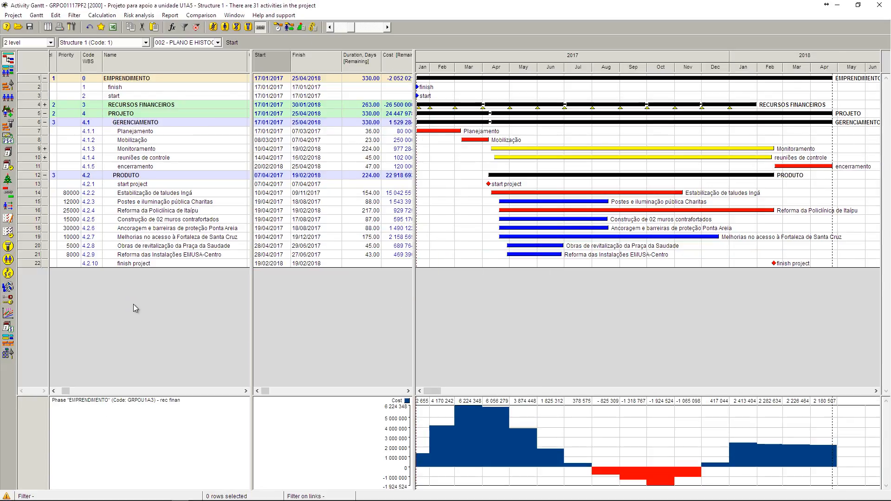
mouse_move(632, 128)
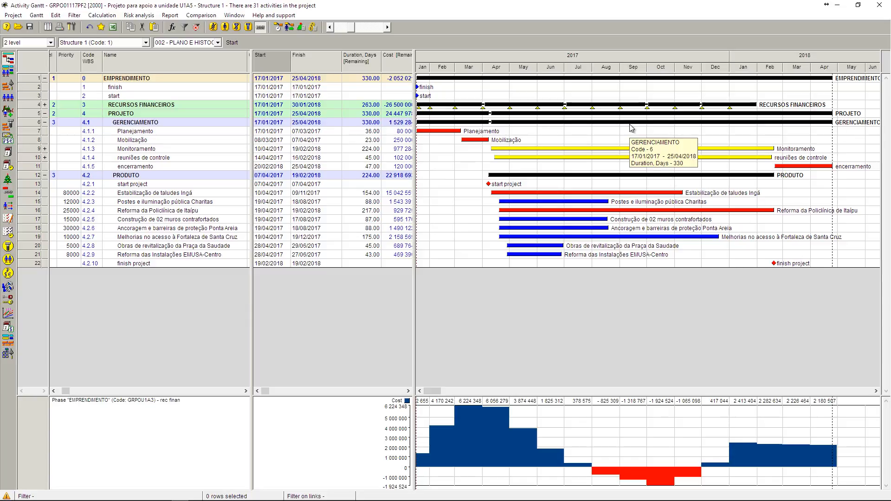
mouse_move(595, 108)
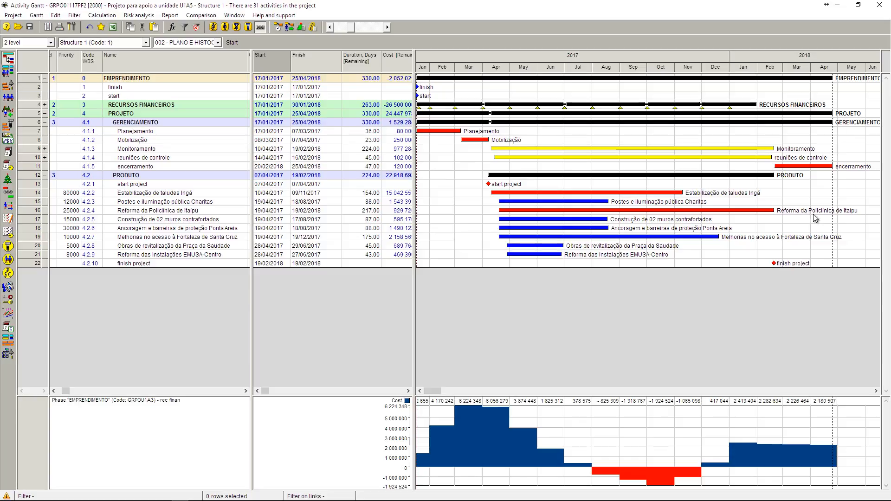
Create a Finish - Finish link from the encerramento activity to the finish milestone
drag(812, 166, 426, 88)
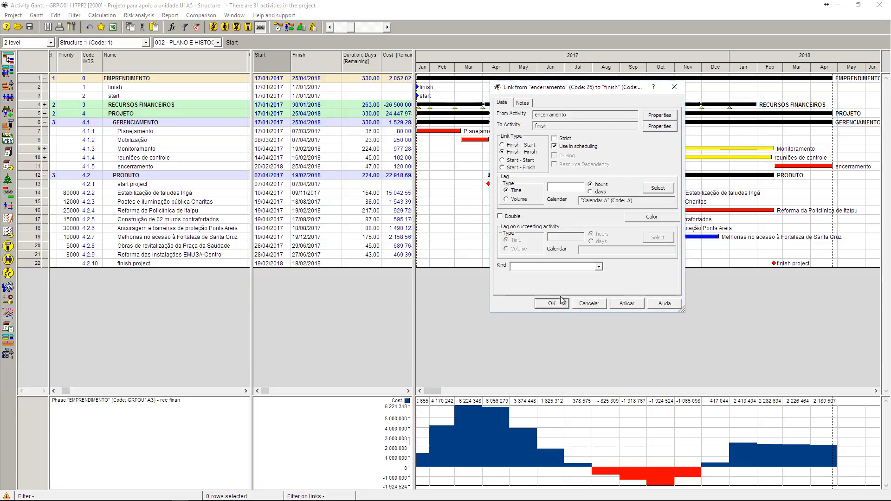
click(521, 146)
click(551, 303)
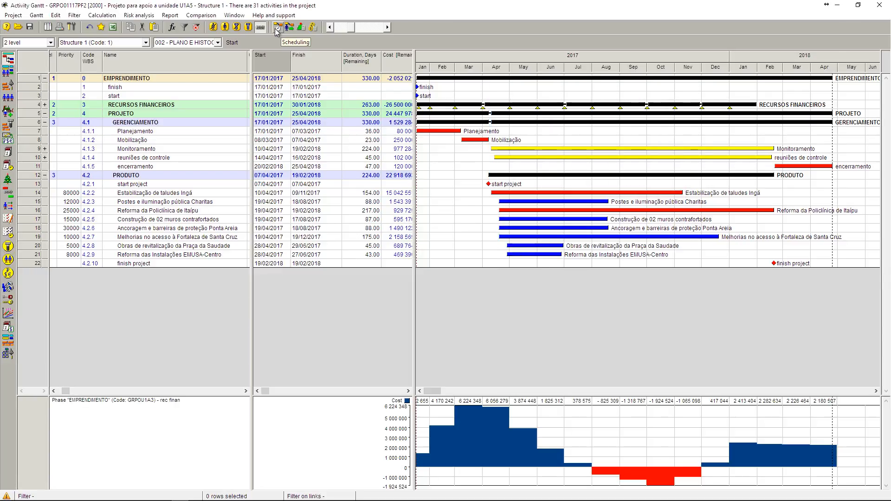
Level the schedule forward with the Standard method and activity priorities, and sort the activities by Start
click(277, 28)
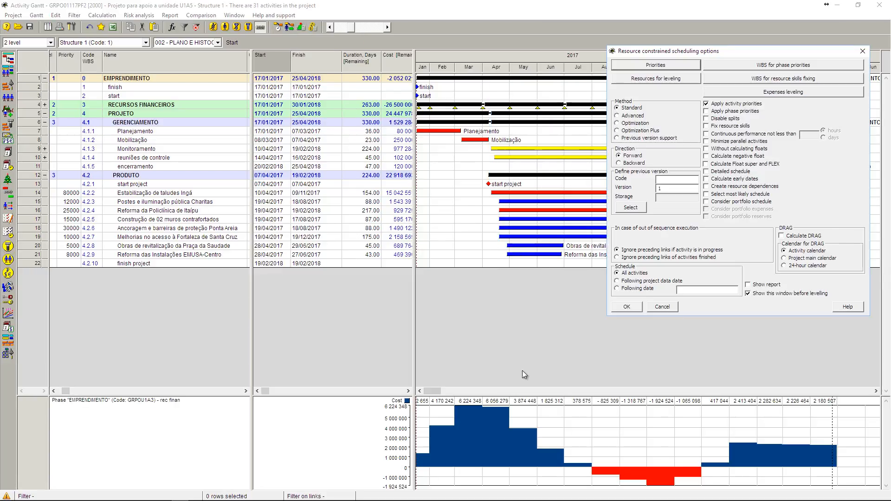
click(627, 307)
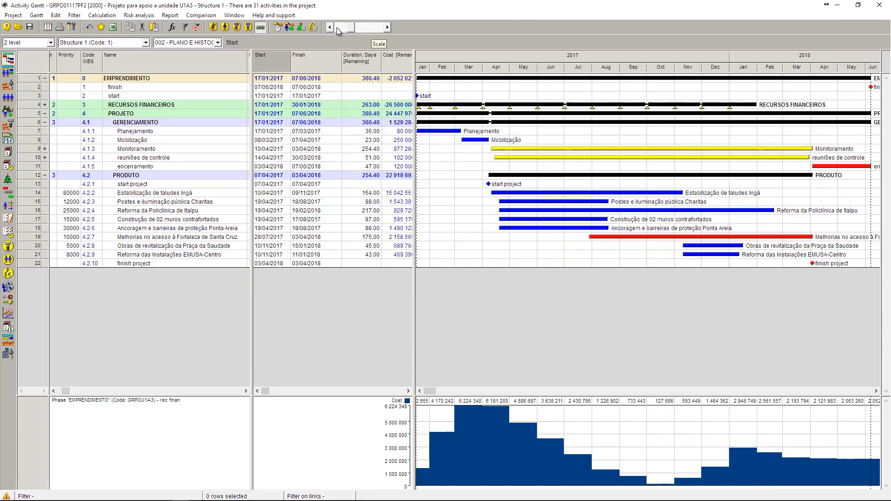
right_click(280, 61)
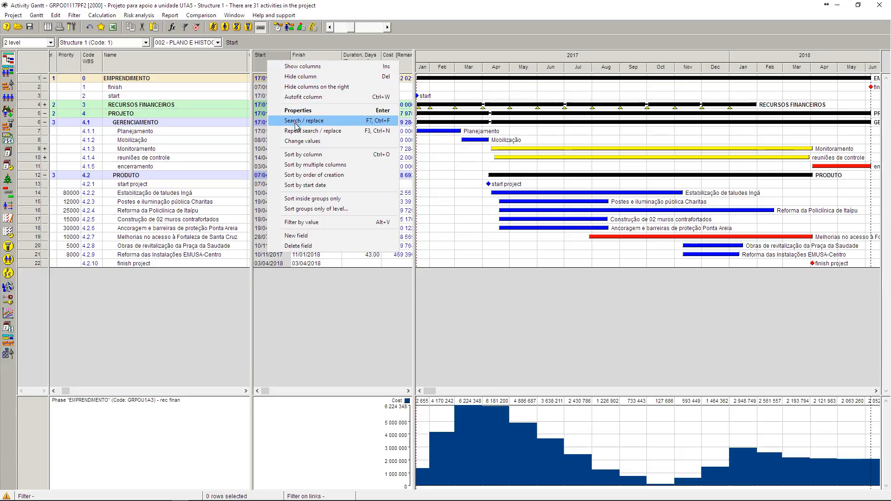
click(297, 156)
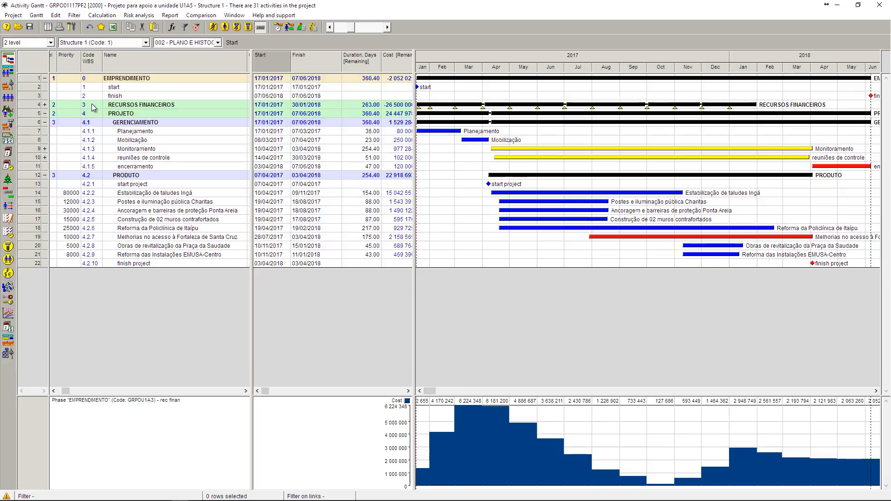
Collapse and re-expand the PROJETO phase, and shrink the time scale until the whole project fits in the Gantt chart
click(45, 113)
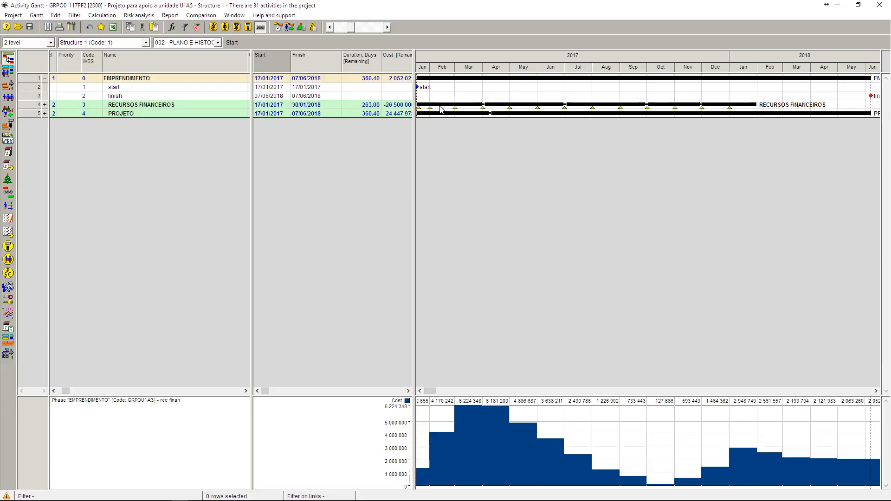
click(45, 114)
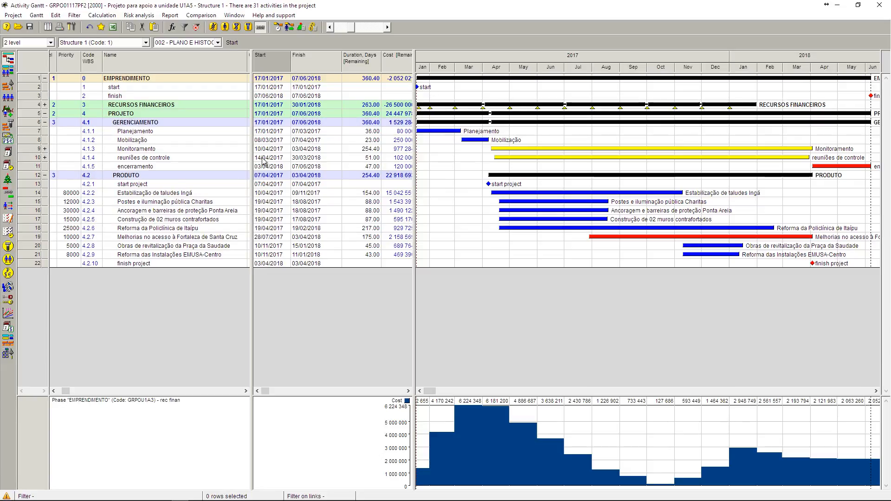
mouse_move(420, 115)
mouse_move(816, 263)
drag(350, 32, 336, 33)
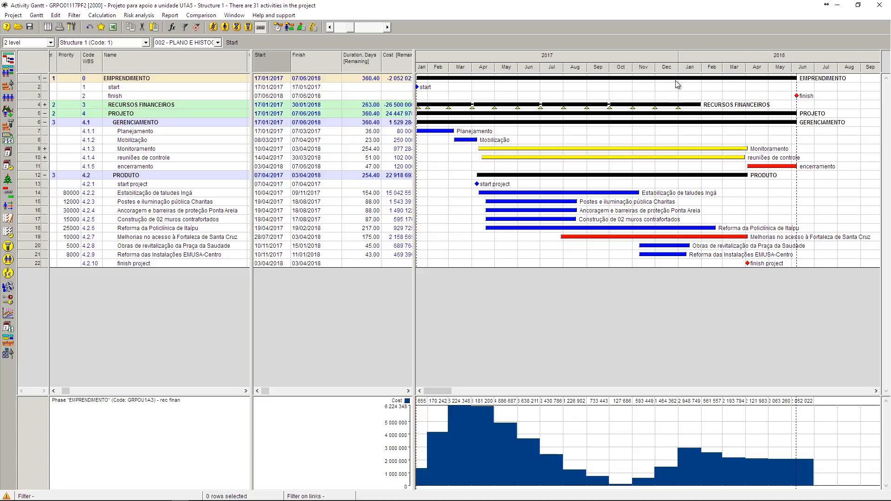
mouse_move(681, 106)
Fill the Cost [Fixed] values of Impostos Municipais activities 3.3 to 3.14 under RECURSOS FINANCEIROS with -1800000
drag(415, 134, 465, 203)
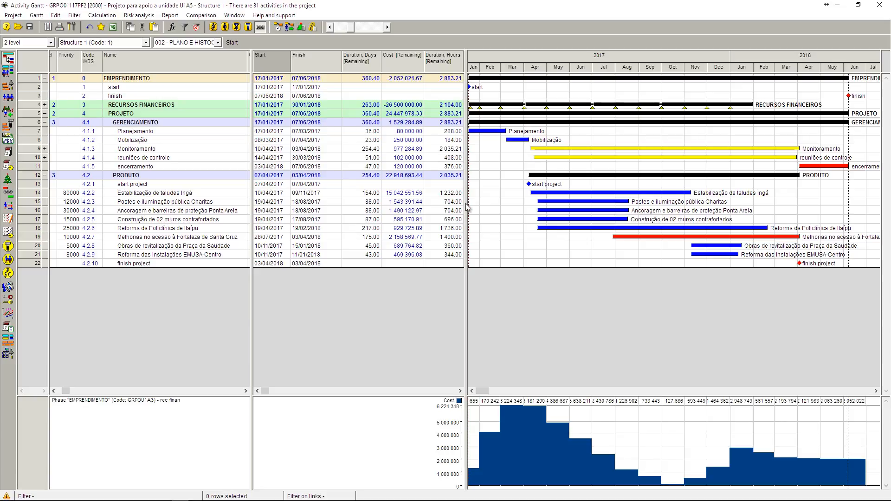
drag(254, 113, 379, 165)
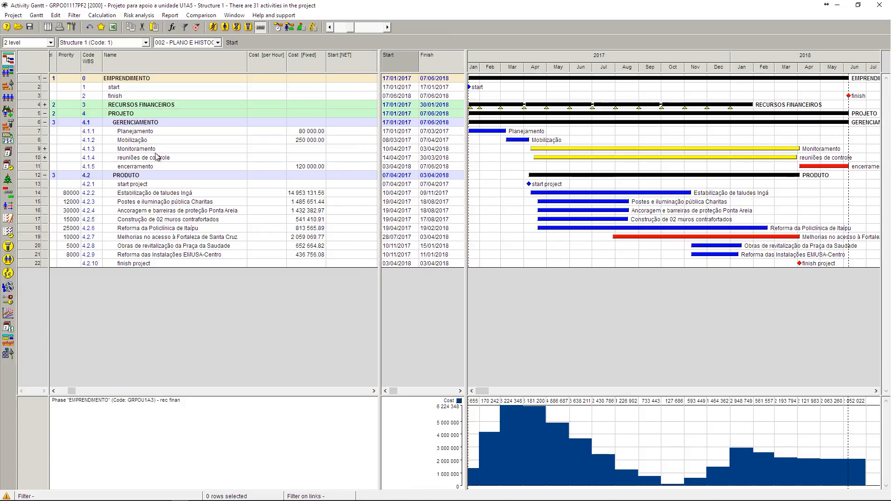
click(45, 105)
click(303, 132)
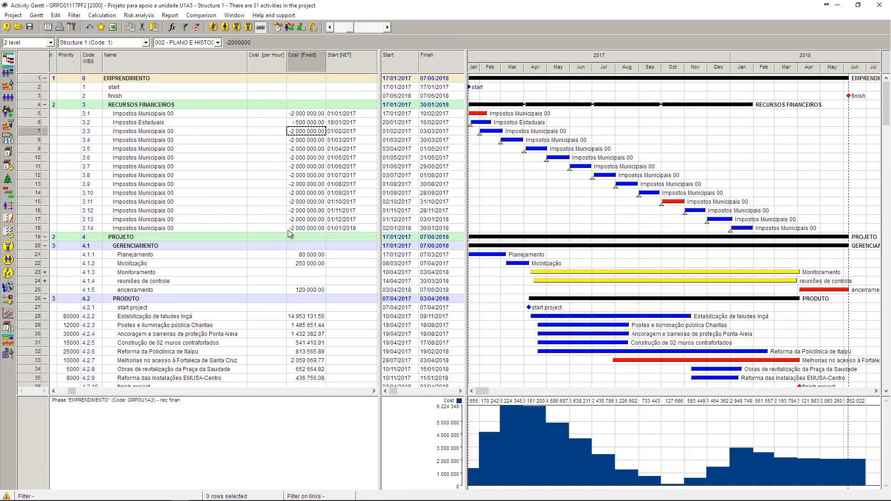
shift+click(297, 230)
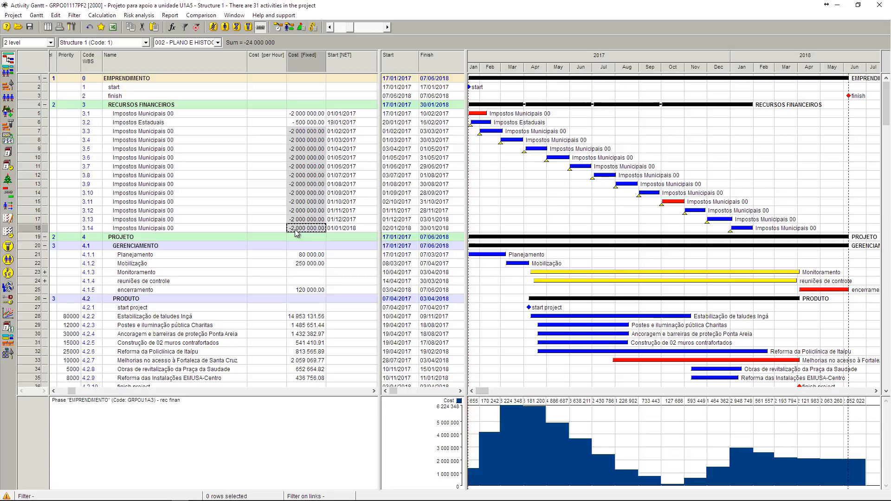
click(311, 131)
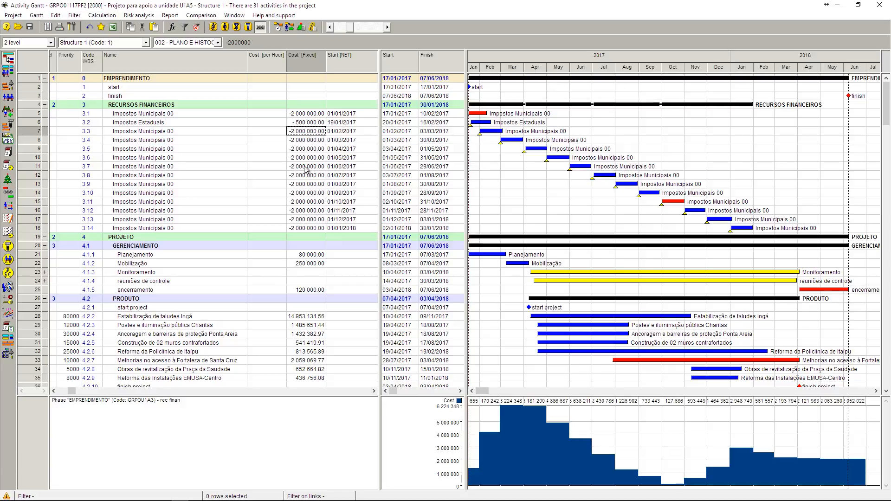
shift+click(306, 228)
right_click(306, 228)
click(325, 273)
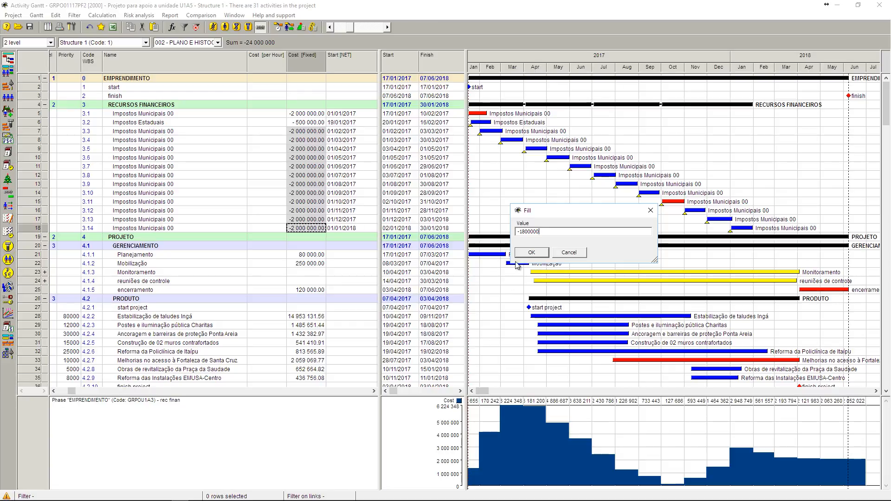
click(532, 252)
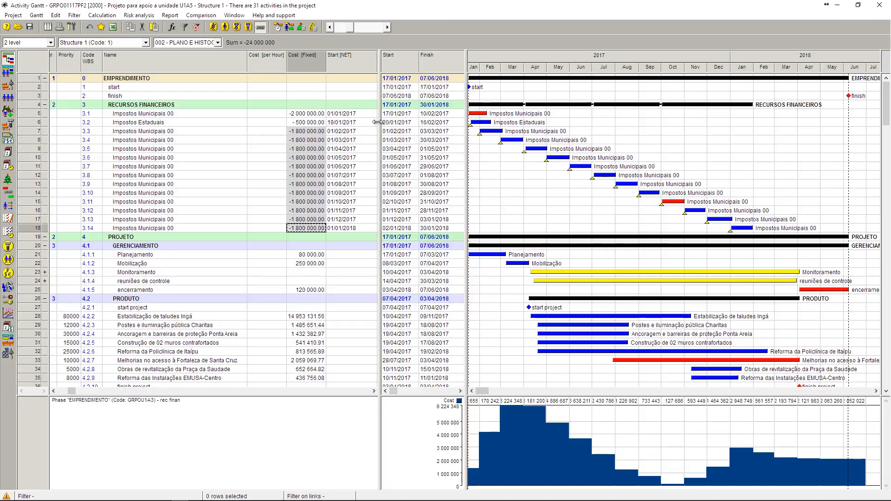
Narrow the table panes, reschedule the project, and level it forward with the Standard method and activity priorities
drag(377, 122, 248, 122)
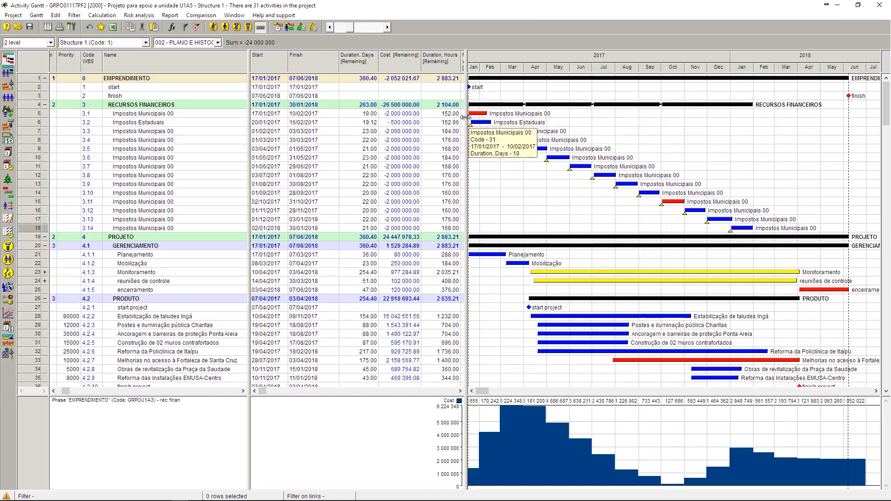
drag(464, 118, 341, 118)
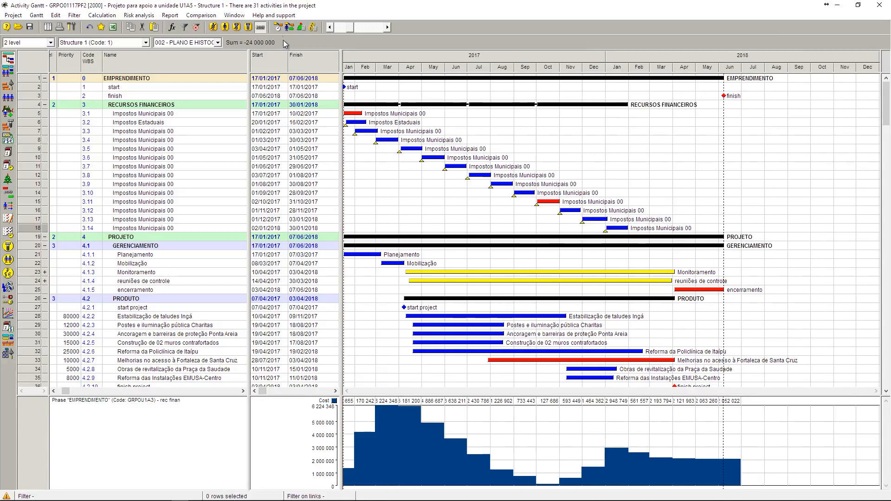
click(278, 28)
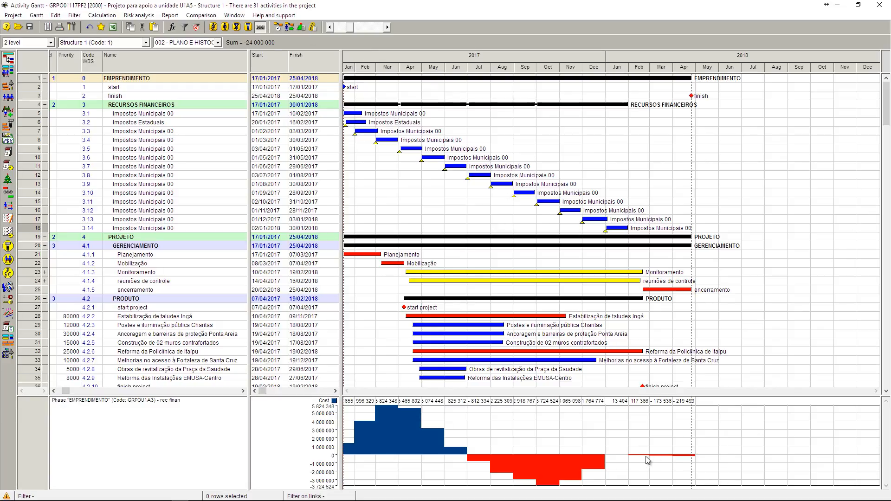
click(300, 27)
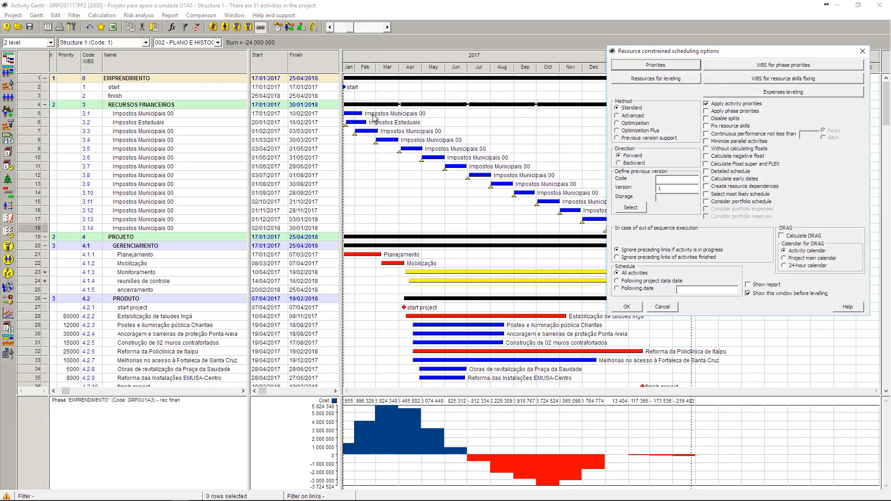
click(632, 308)
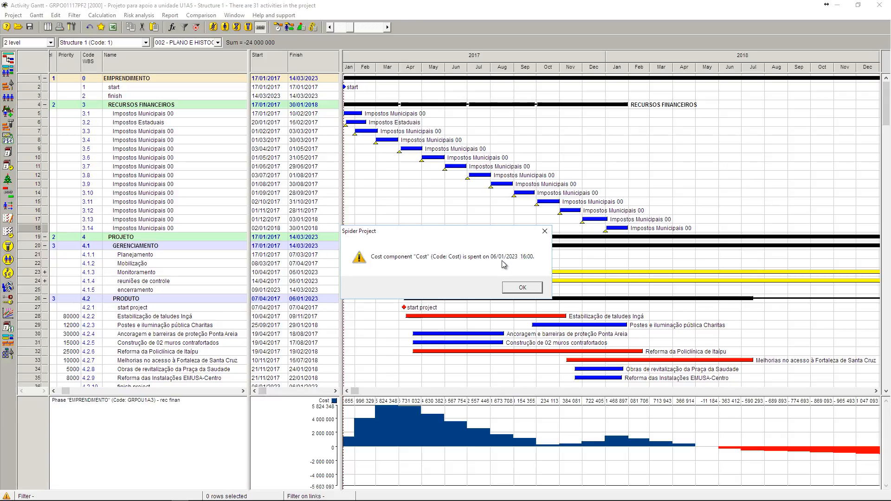
click(545, 231)
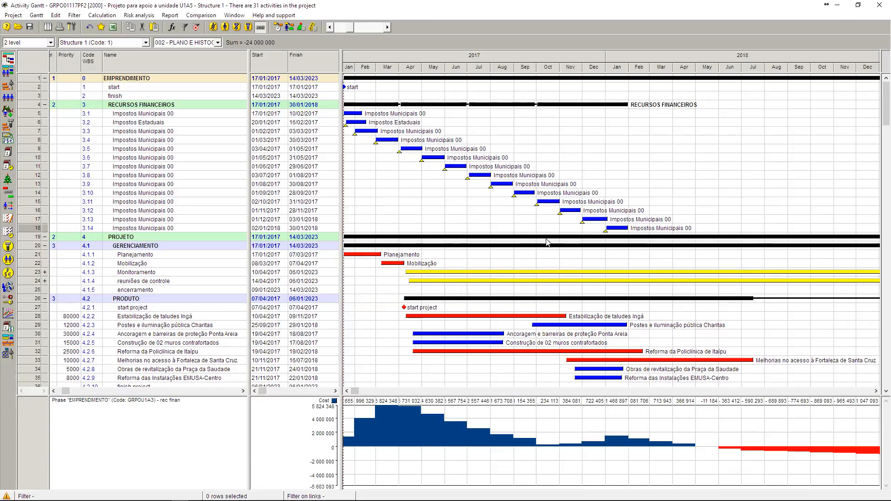
Compress the Gantt time scale to examine the leveled PROJETO activities and cost diagram through 2023
scroll(603, 346, down, 2)
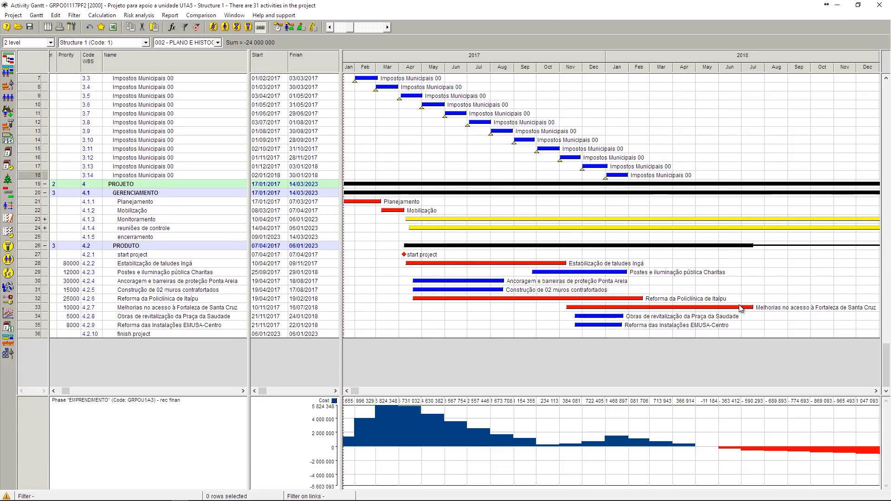
right_click(453, 57)
click(466, 75)
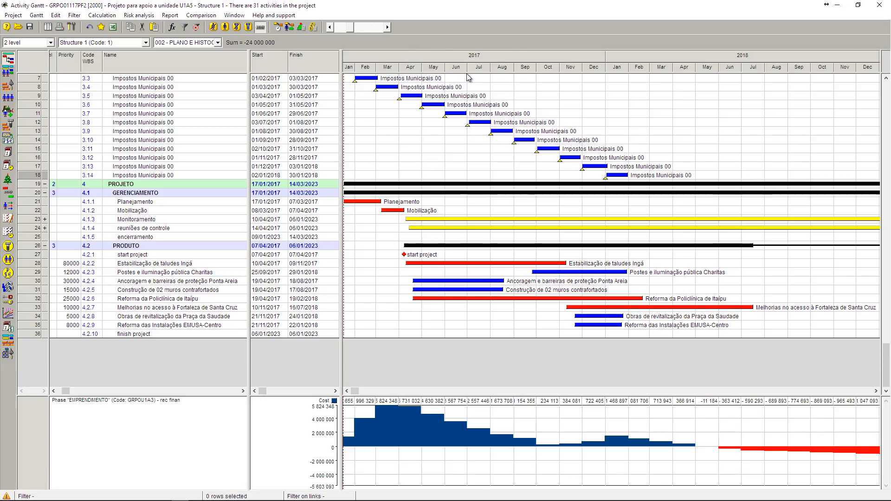
mouse_move(868, 236)
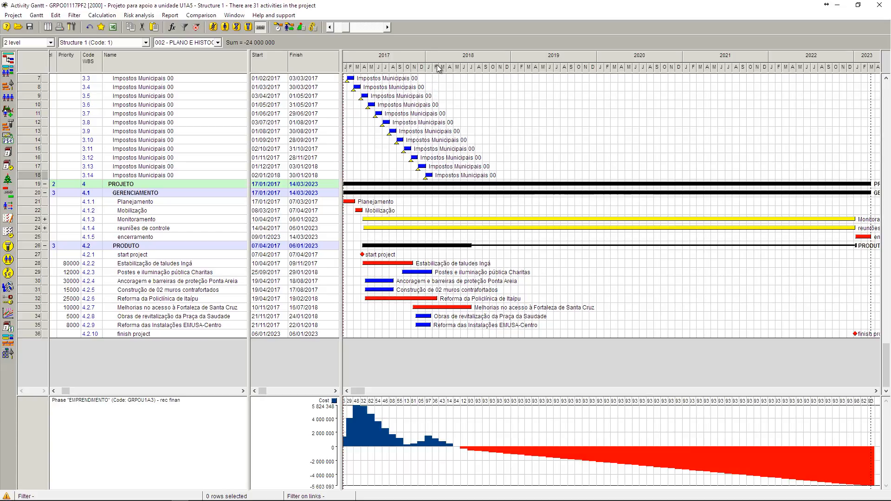
Fill the Cost [Fixed] values of Impostos Municipais activities 3.3 to 3.14 under RECURSOS FINANCEIROS with -1900000
click(161, 175)
drag(340, 141, 480, 134)
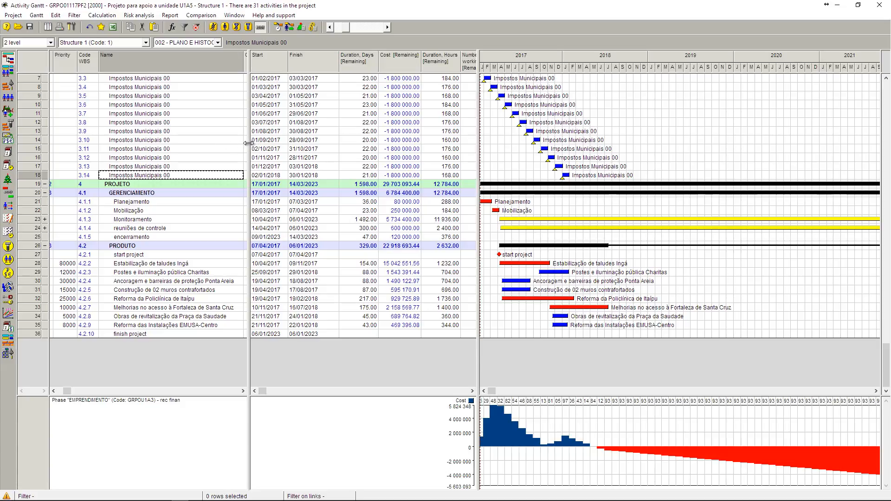
drag(248, 143, 396, 145)
click(288, 175)
scroll(301, 181, up, 2)
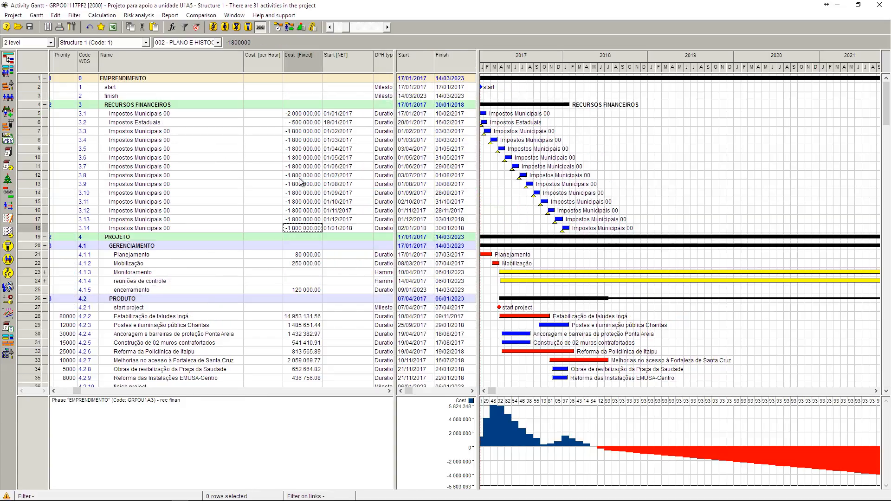
shift+click(294, 131)
right_click(293, 132)
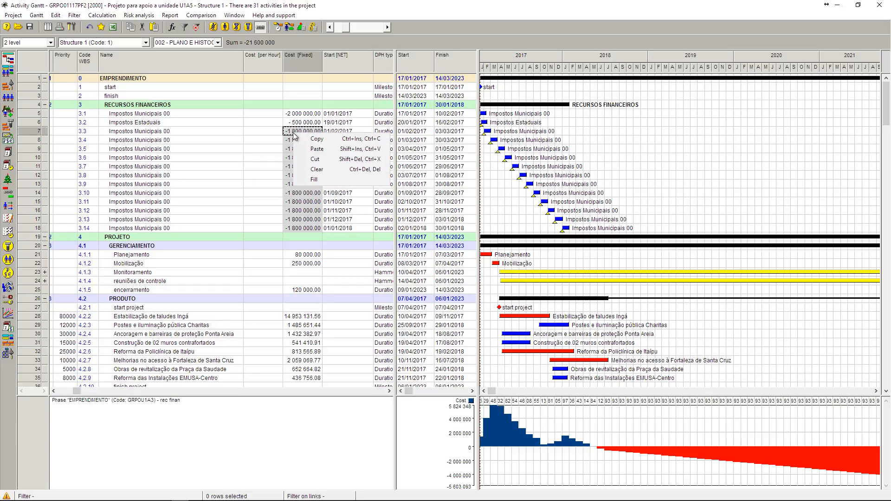
click(324, 179)
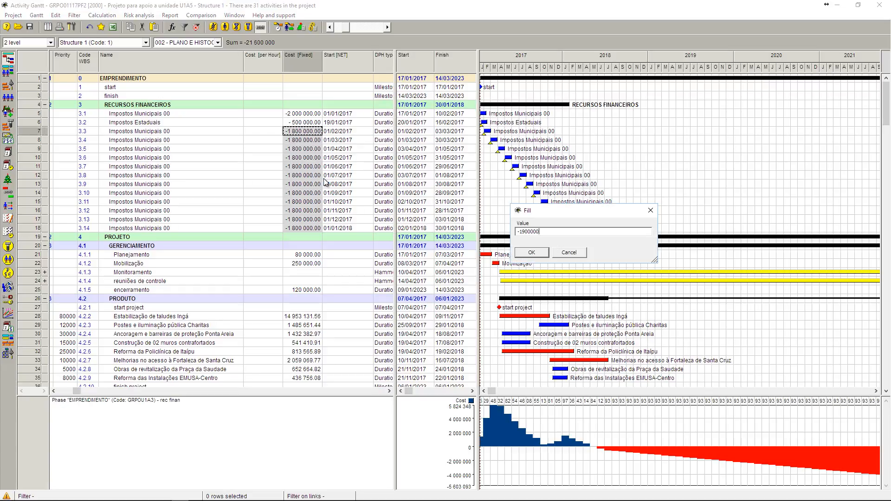
click(532, 252)
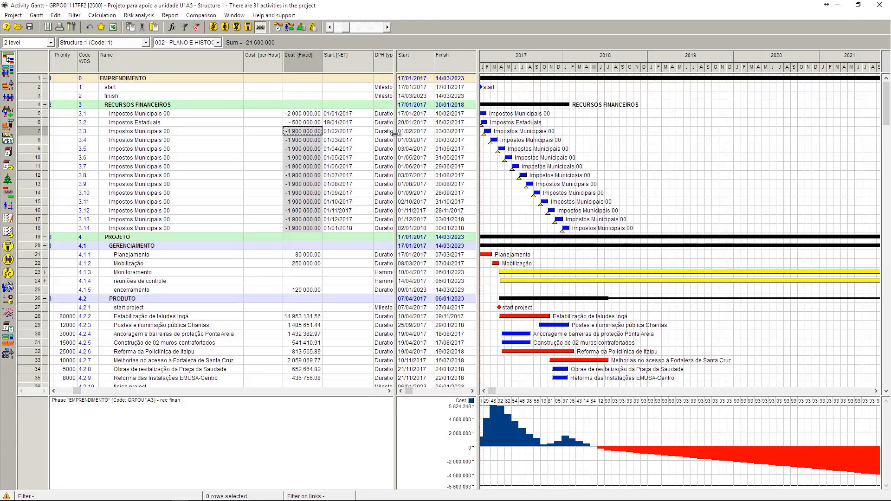
Narrow the table panes, reschedule the project without leveling, and enlarge the Gantt time scale to show individual months of 2017 and 2018
drag(395, 140, 247, 200)
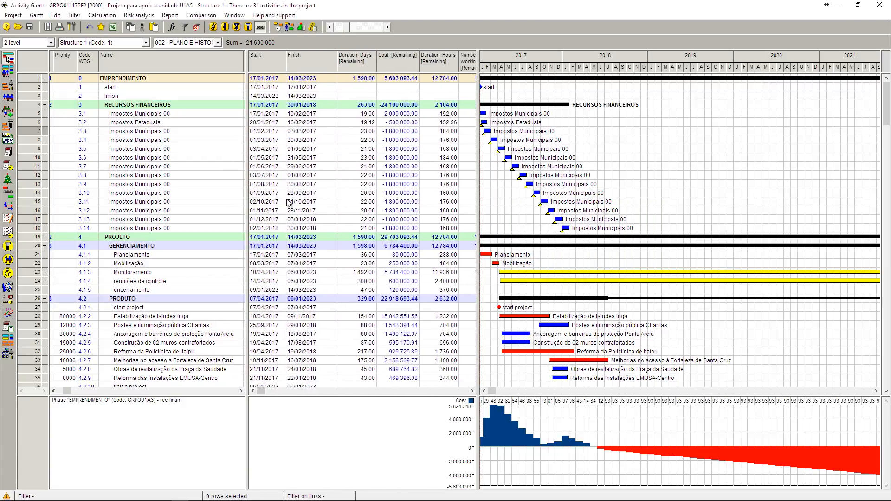
drag(471, 152, 327, 131)
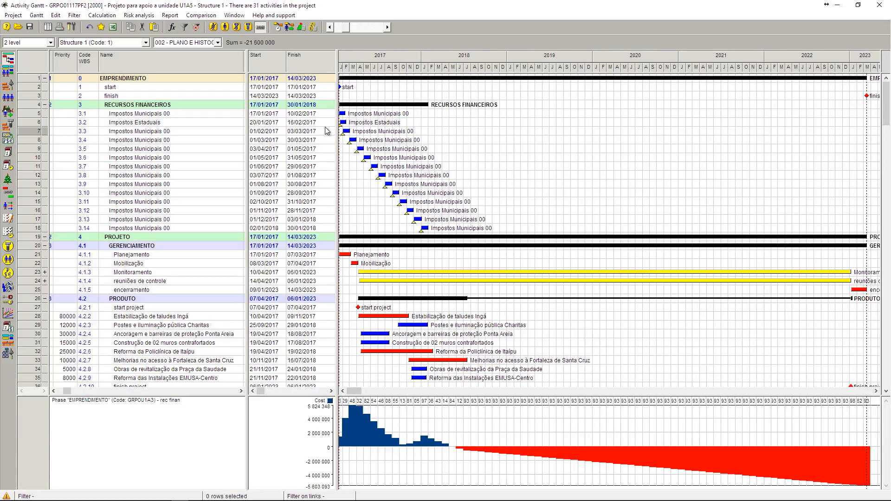
click(284, 27)
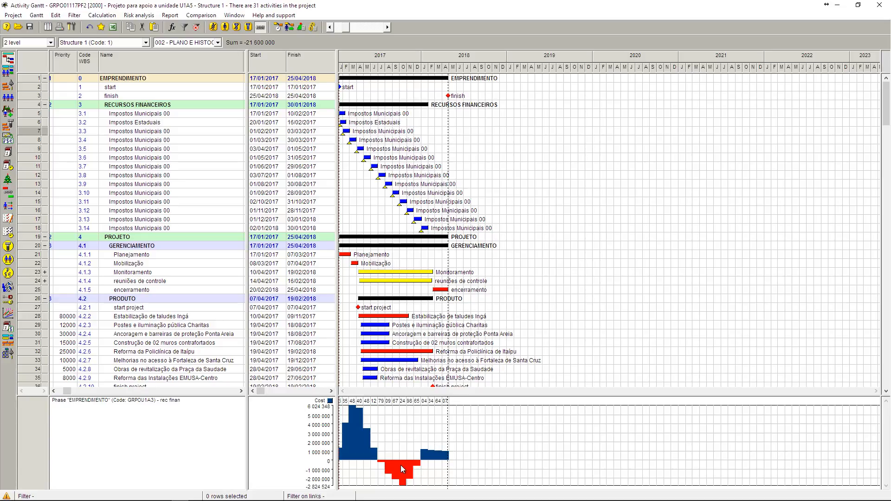
click(453, 75)
click(328, 28)
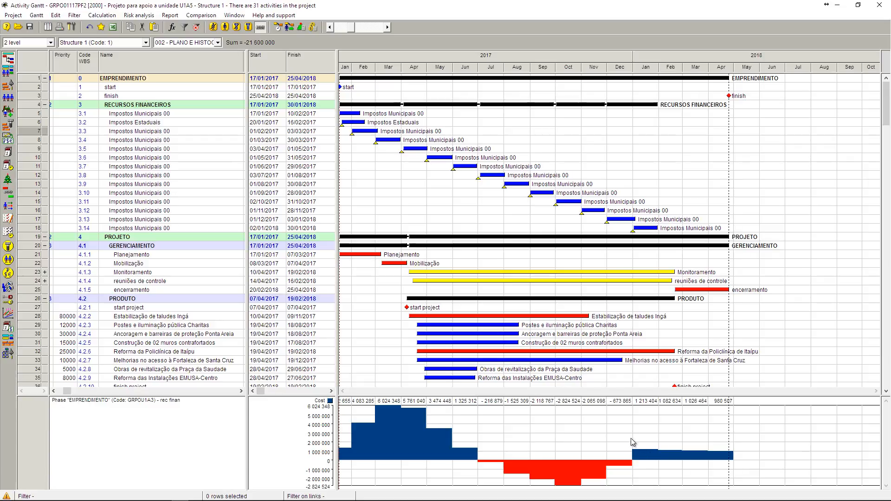
Level the project forward with the Standard method and activity priorities, reschedule it without leveling for comparison, and level it again
click(290, 27)
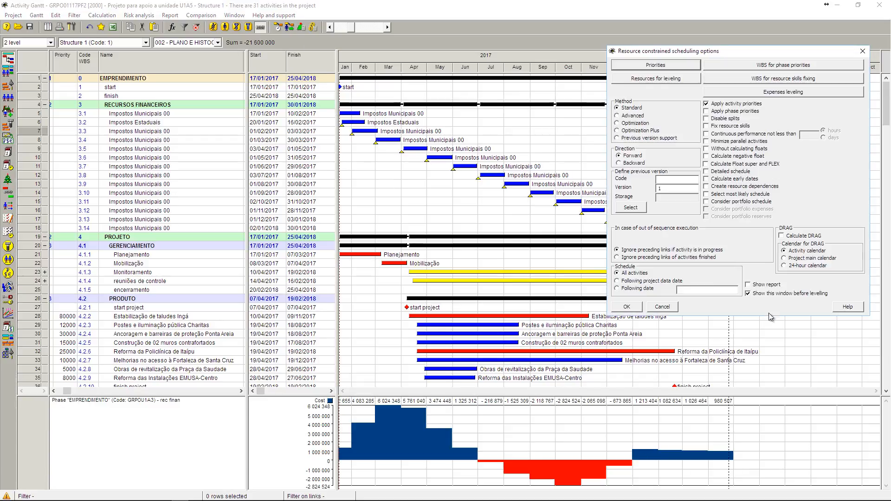
click(635, 308)
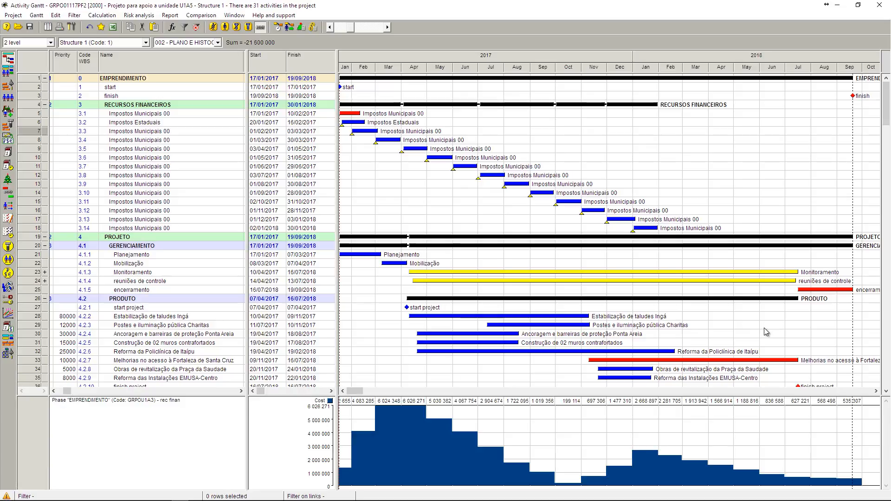
click(277, 27)
key(Return)
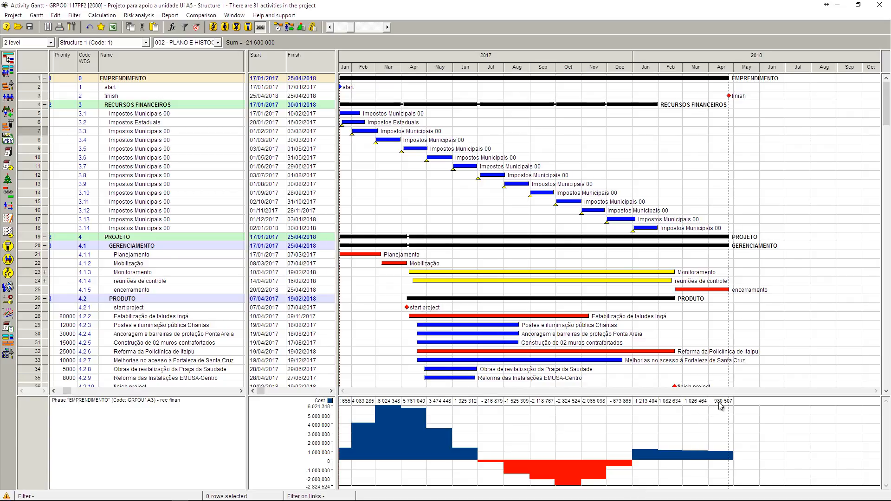
click(287, 28)
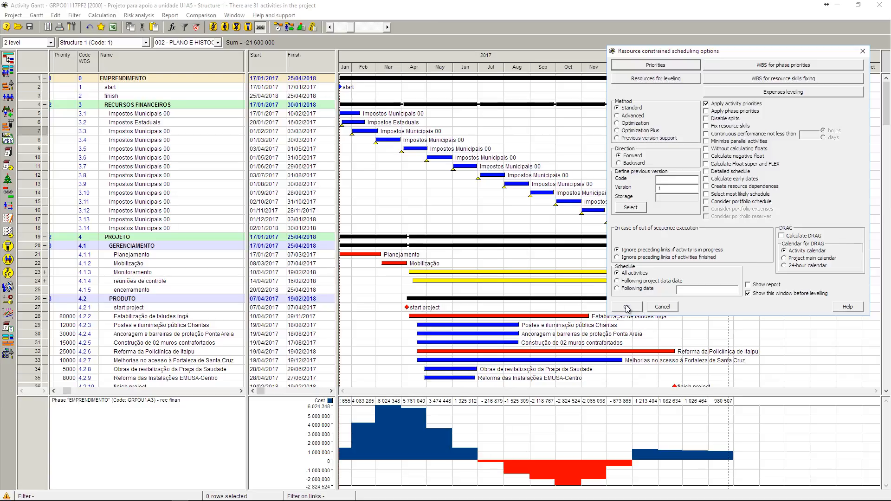
click(627, 309)
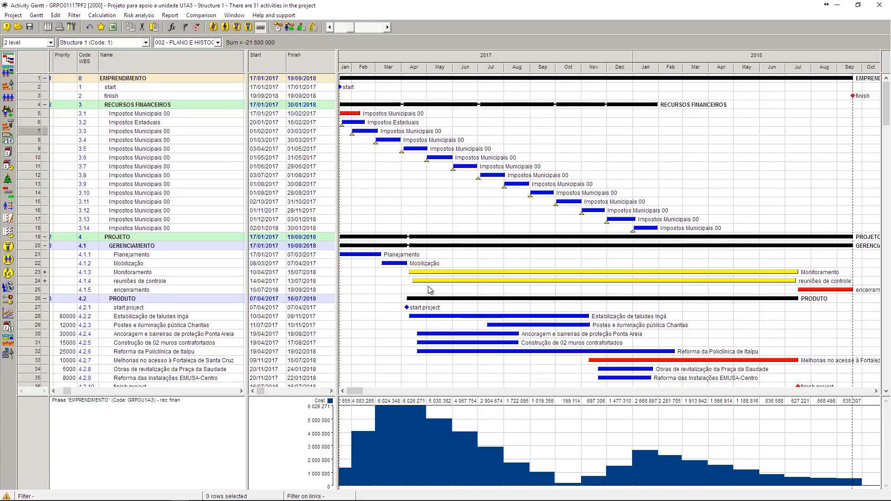
Reschedule the project, widen the table pane to show the Cost [Remaining] column, and level forward again to compare costs
click(283, 30)
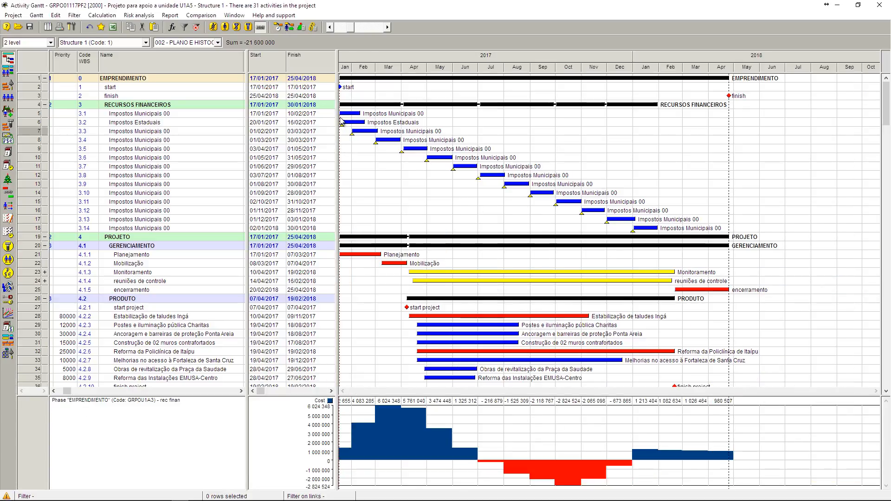
drag(339, 120, 462, 110)
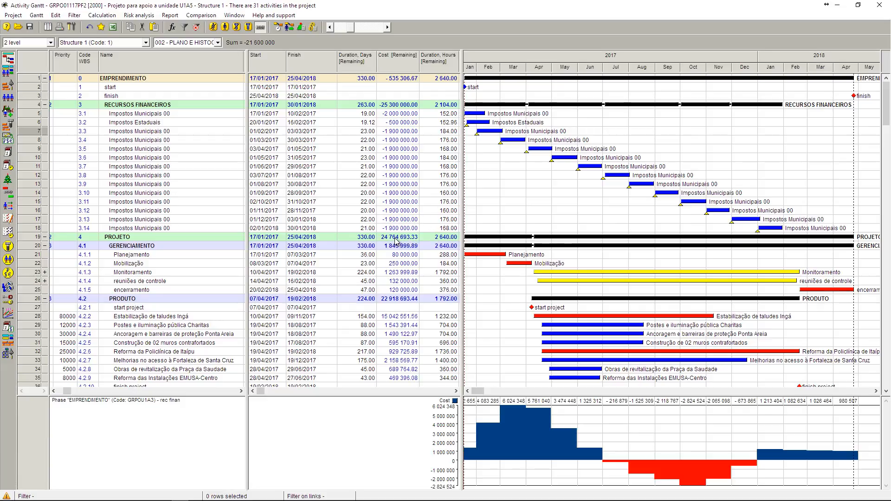
click(290, 27)
click(627, 307)
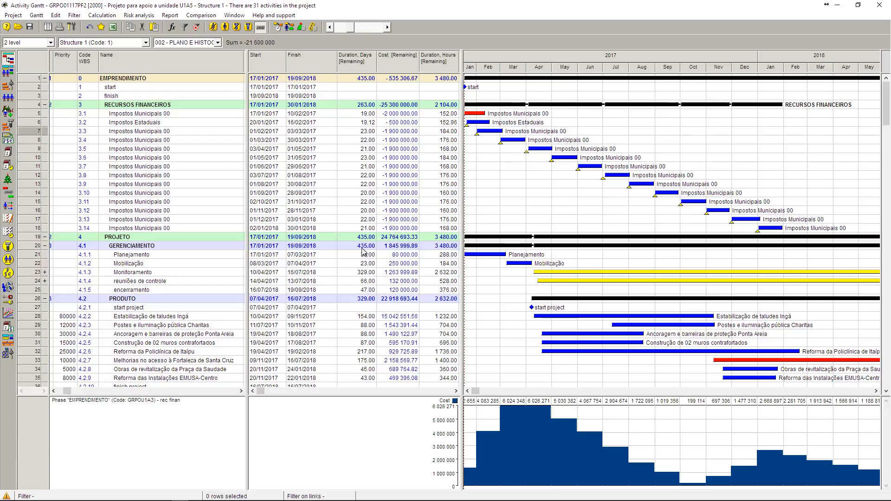
With the PROJETO and RECURSOS FINANCEIROS phases collapsed, reschedule the project and run the cost and materials calculation
click(45, 237)
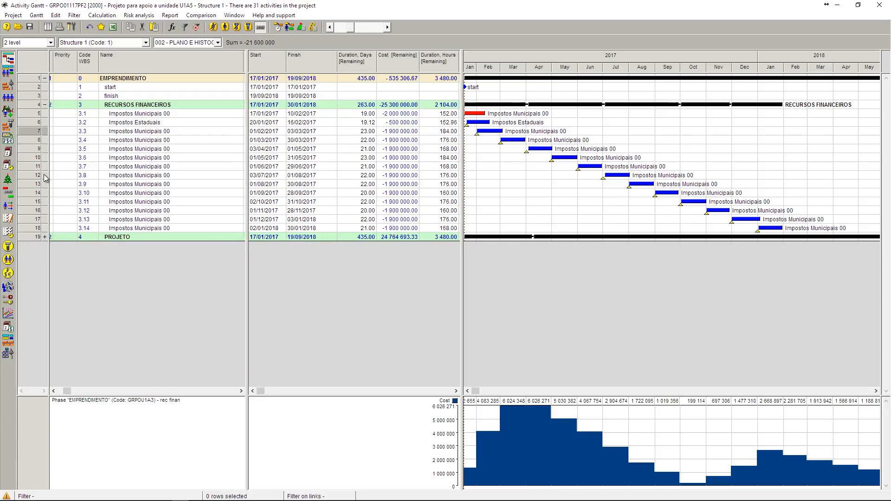
click(45, 105)
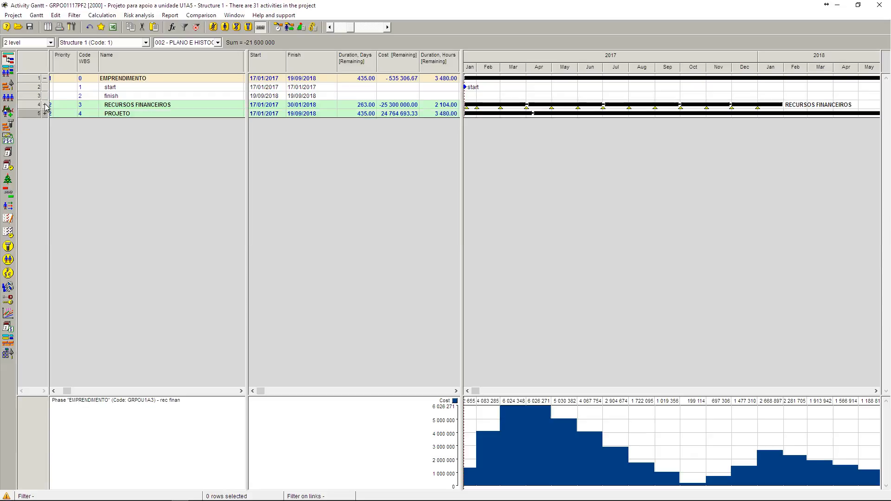
click(278, 28)
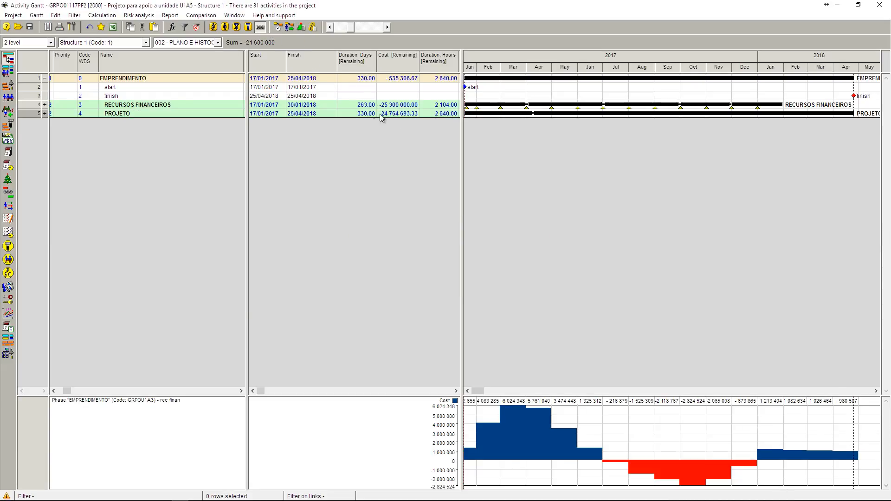
click(315, 29)
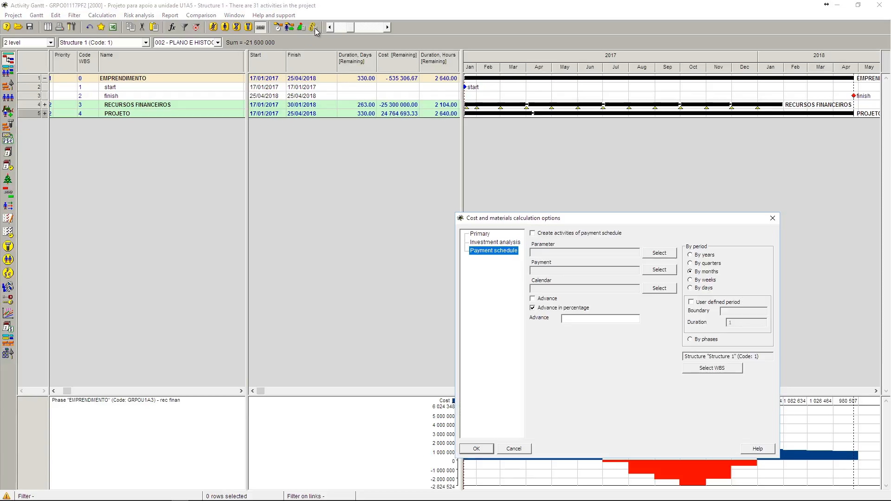
click(480, 450)
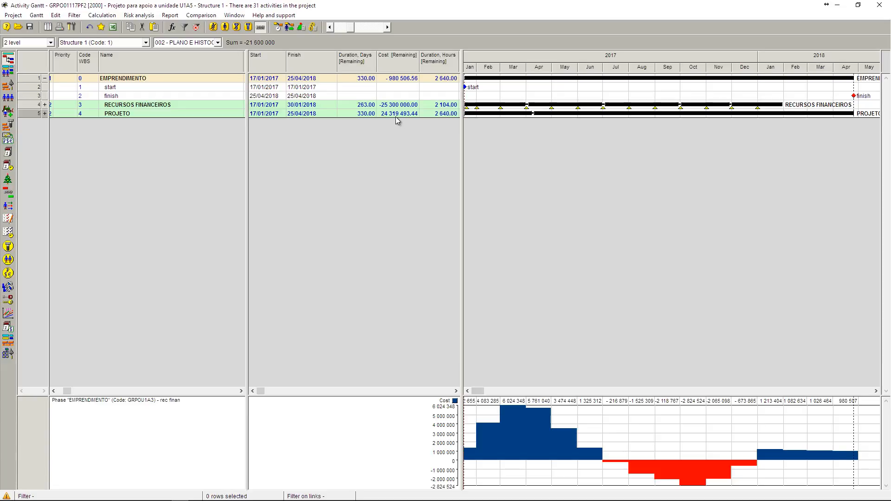
Check the priority field used for leveling and level the project forward with the Standard method and activity priorities
click(290, 28)
click(656, 65)
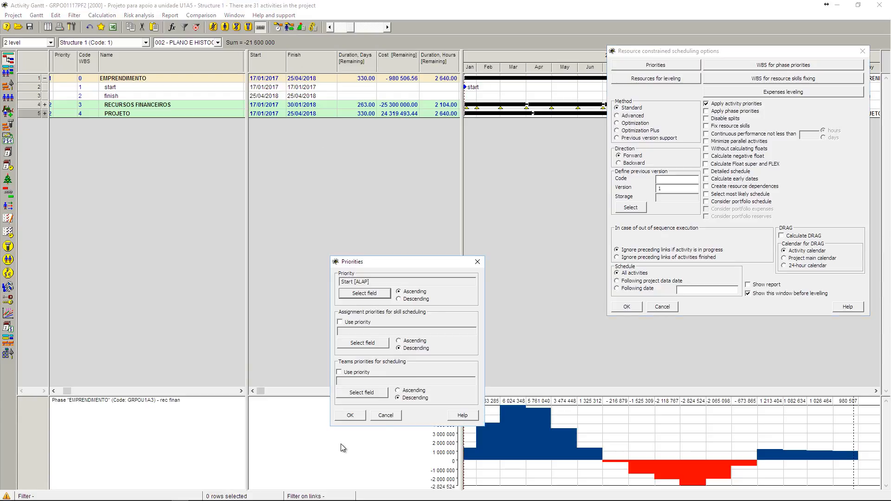
click(387, 416)
click(628, 307)
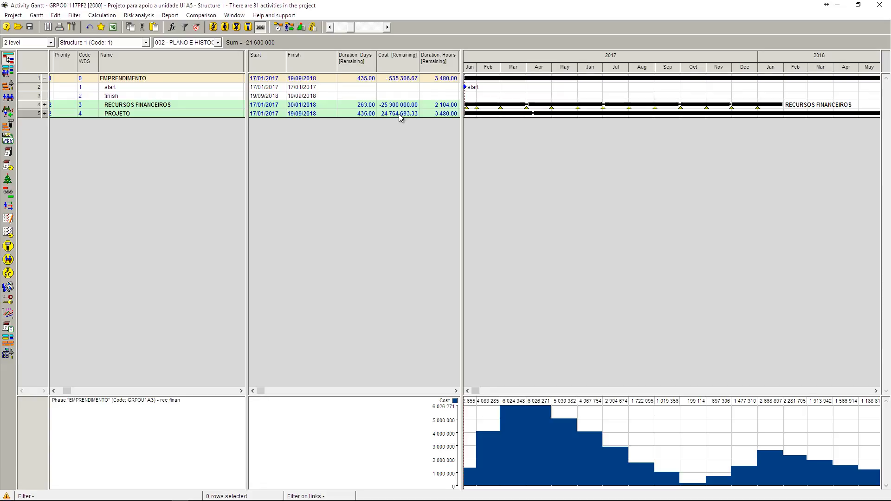
Expand the PROJETO phase and examine the remaining costs of the Monitoramento and reuniões de controle activities
click(45, 105)
click(45, 105)
click(45, 113)
click(38, 149)
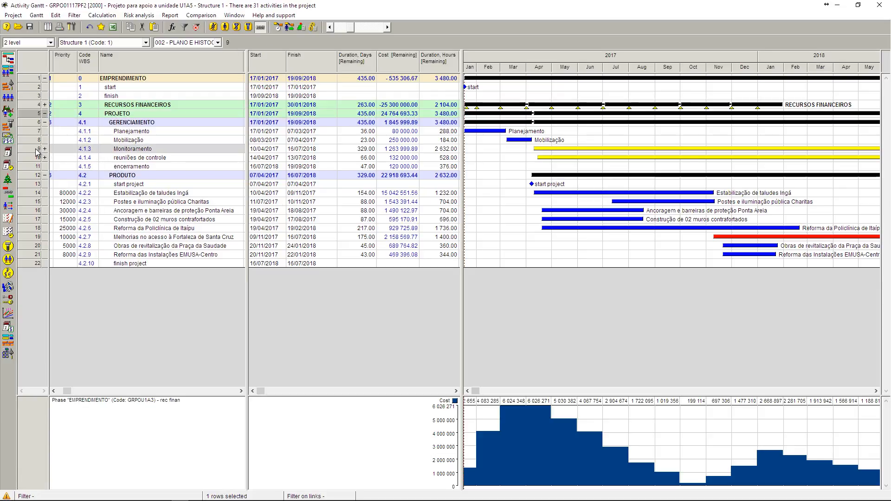
click(36, 158)
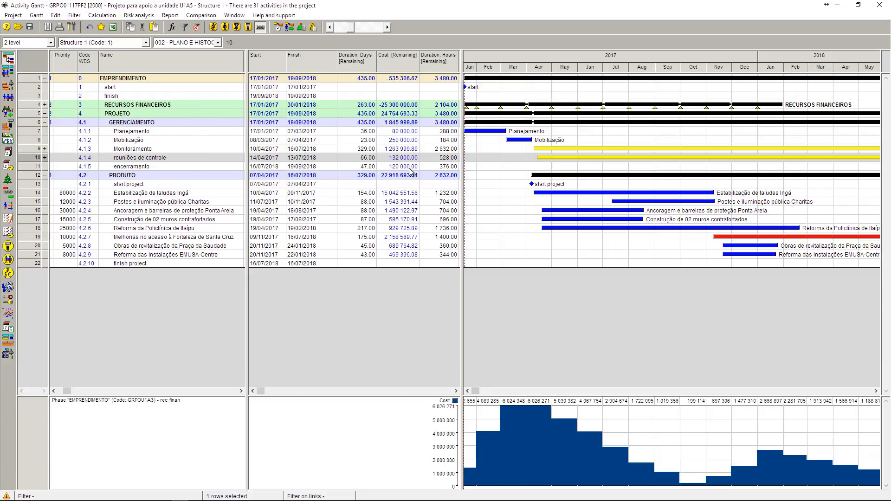
Collapse GERENCIAMENTO, expand RECURSOS FINANCEIROS, and examine the Cost [Remaining] values of activities 3.1 and 3.2
click(45, 122)
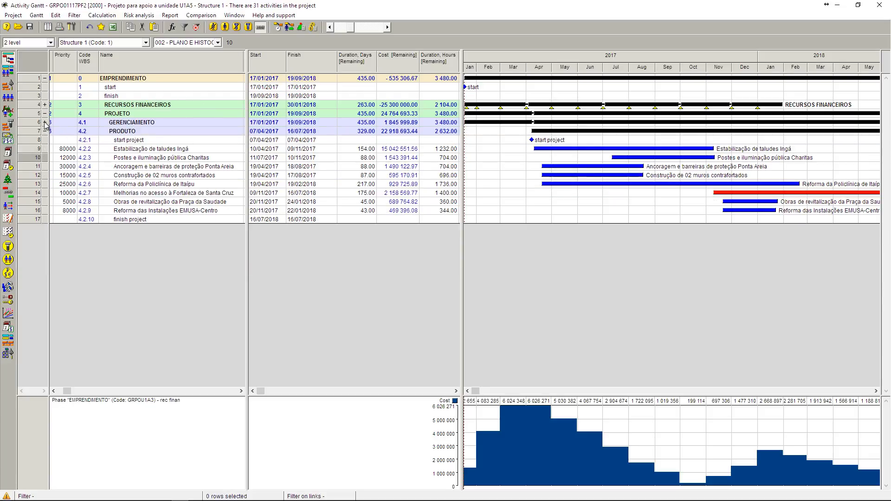
click(45, 105)
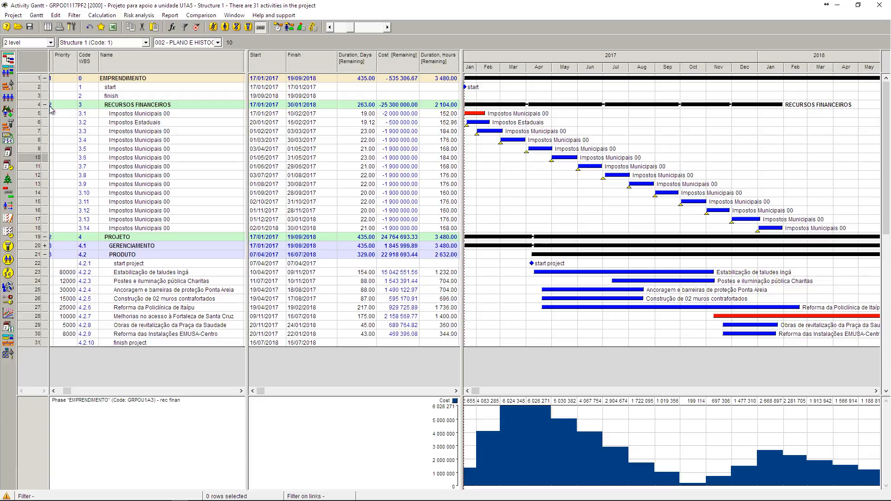
click(398, 116)
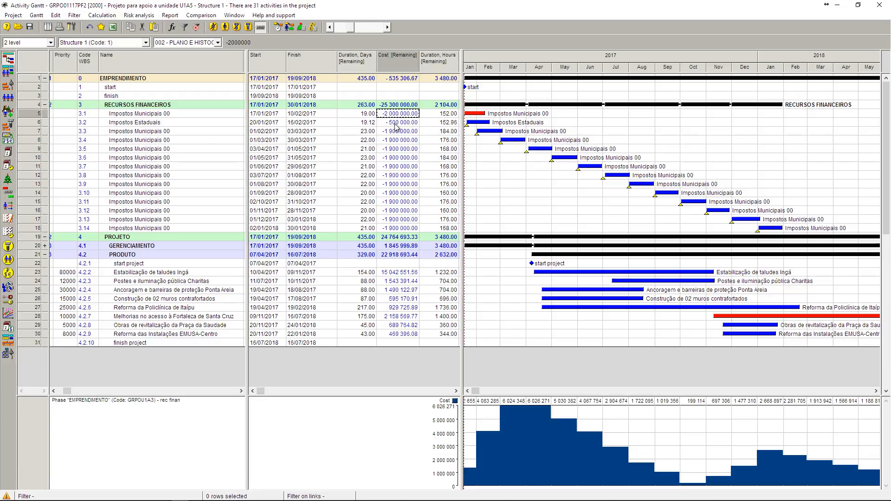
click(396, 124)
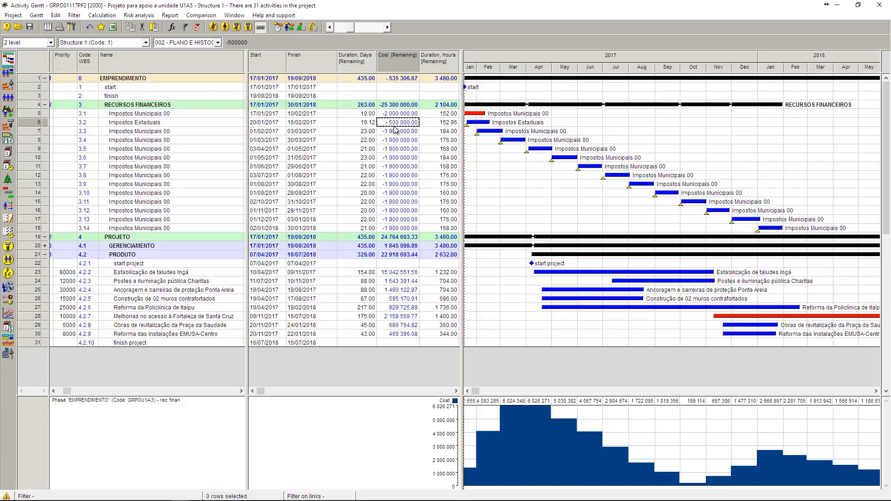
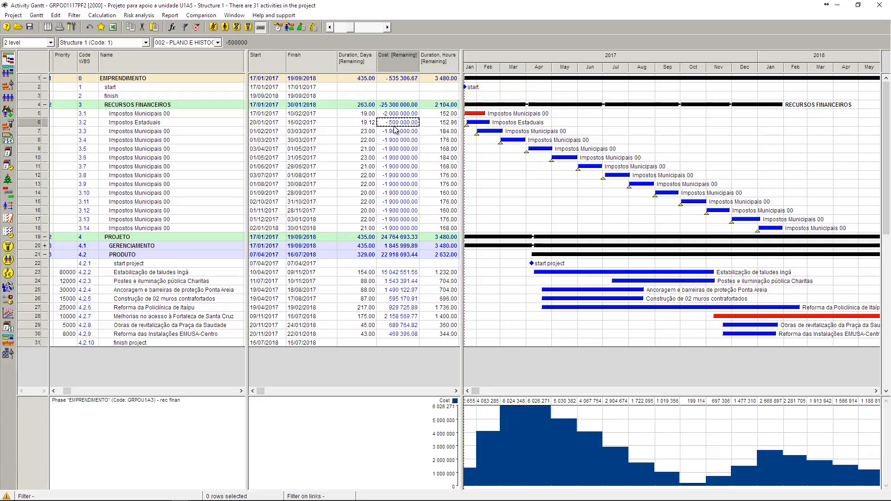
Reschedule the project forward without leveling, inspect the remaining cost of activity 3.3, and collapse the RECURSOS FINANCEIROS phase
click(278, 27)
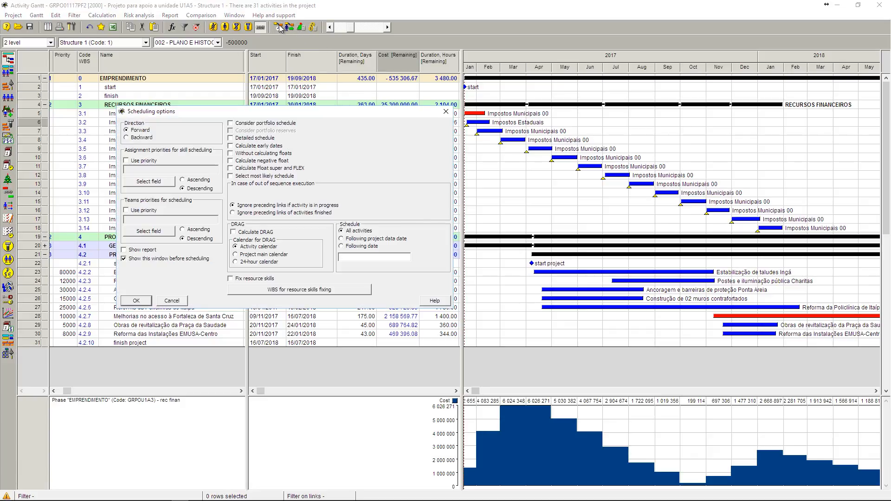
key(Return)
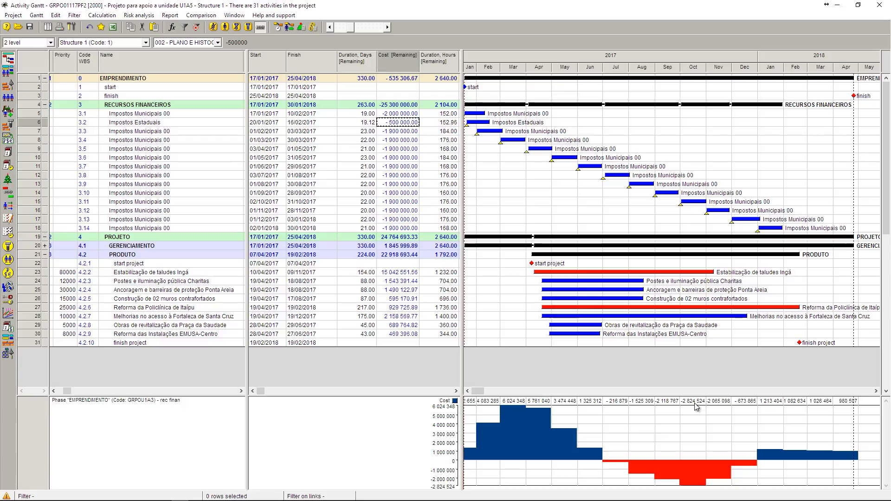
click(393, 132)
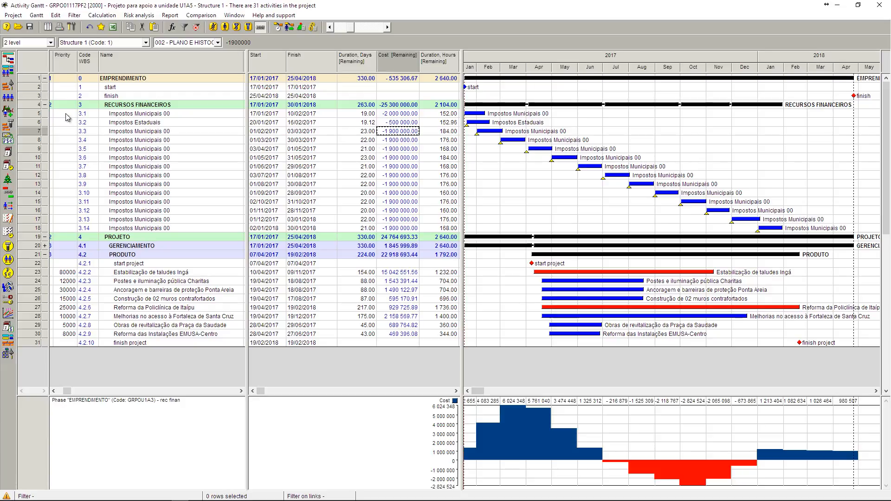
click(45, 105)
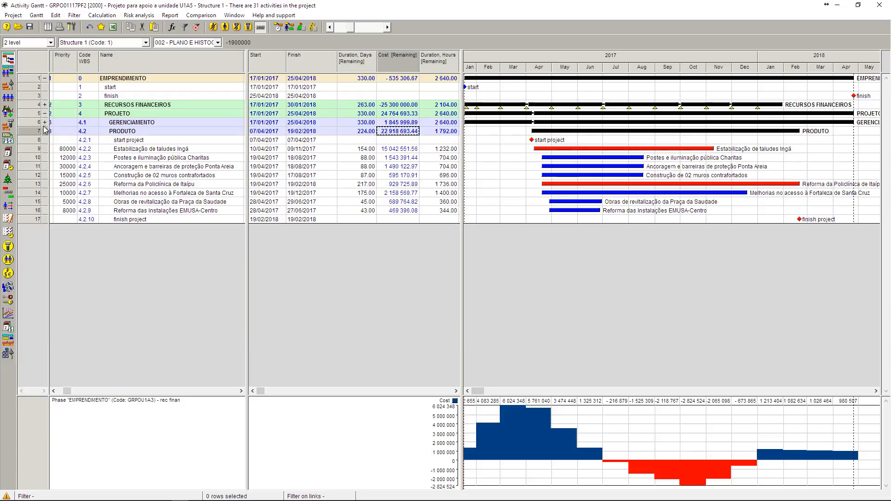
Expand GERENCIAMENTO, level the project forward with the Standard method, and compress the Gantt timescale to fit the schedule through September 2018
click(45, 122)
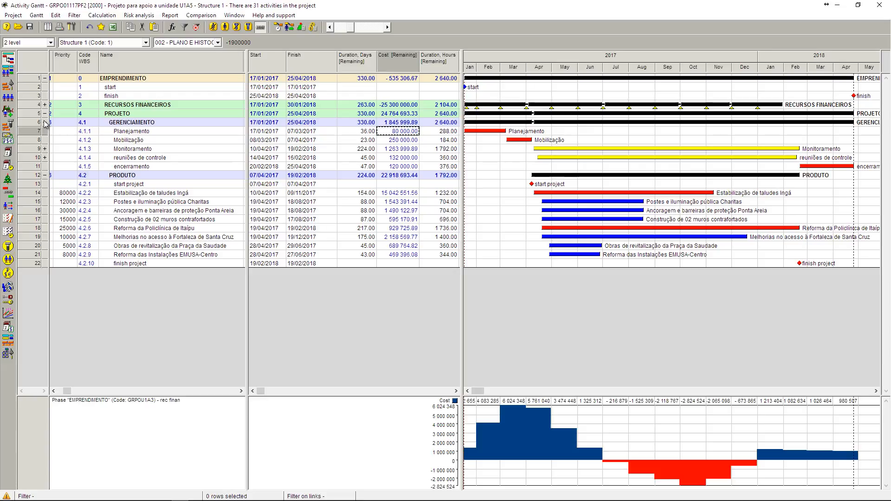
click(293, 26)
click(627, 306)
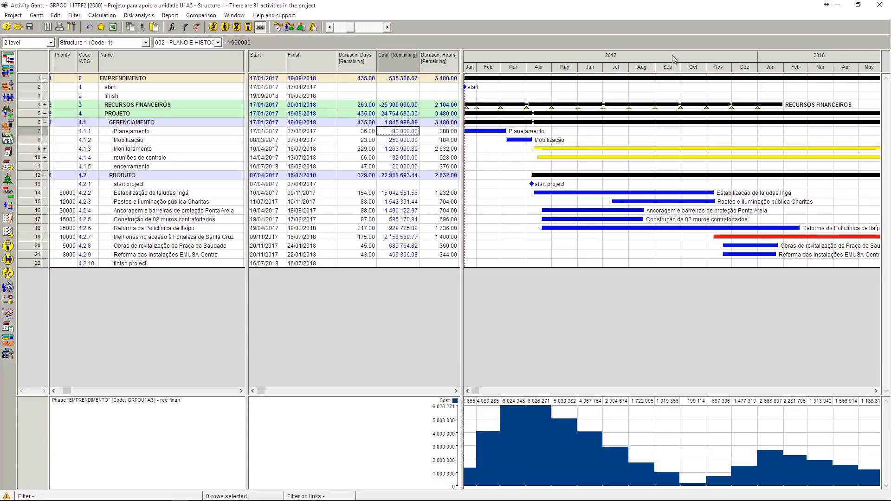
drag(732, 68, 677, 68)
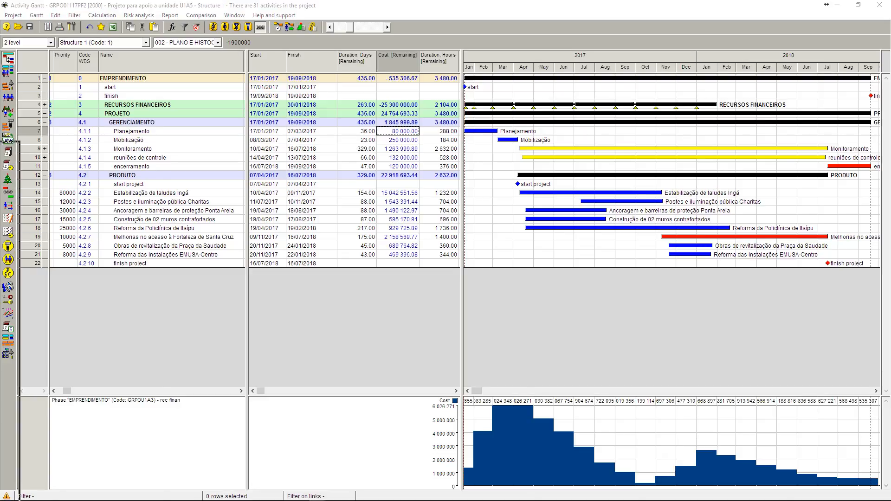
Switch to Gmail, read the four numbered questions in the email about the Spider file, and return to the project schedule
key(alt+Tab)
scroll(339, 249, up, 3)
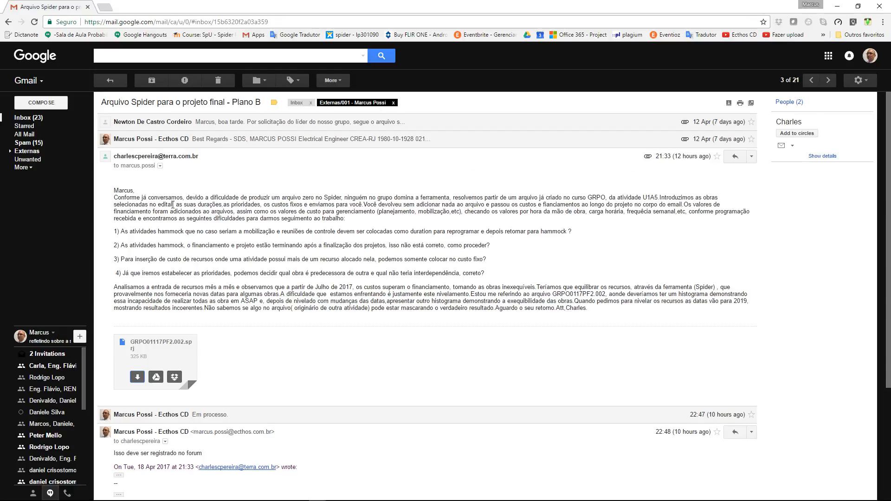
drag(124, 232, 578, 234)
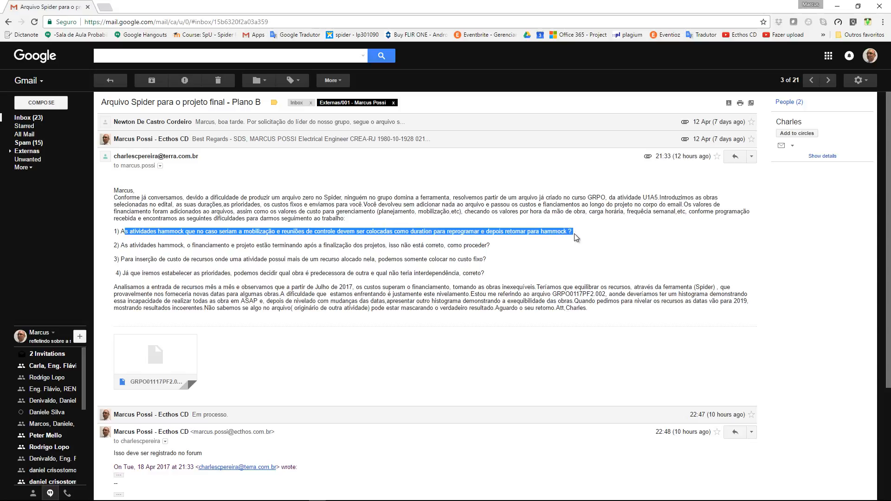
drag(121, 245, 494, 252)
drag(122, 263, 493, 266)
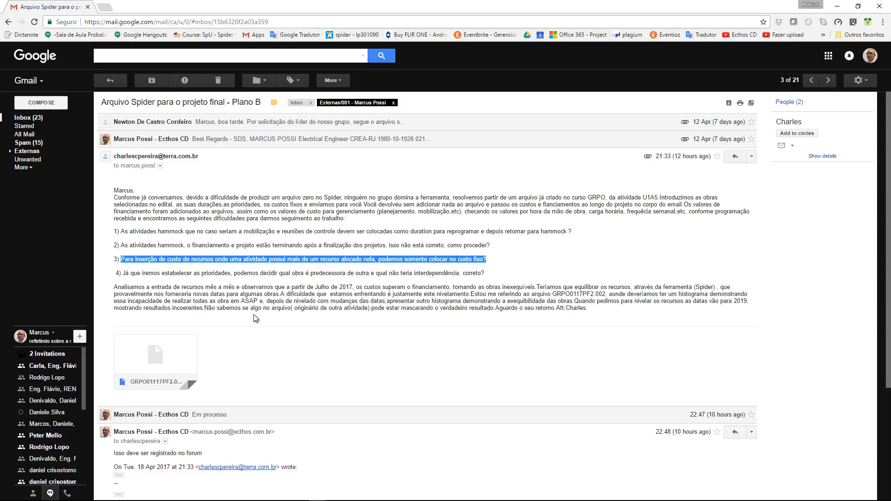
drag(124, 273, 498, 277)
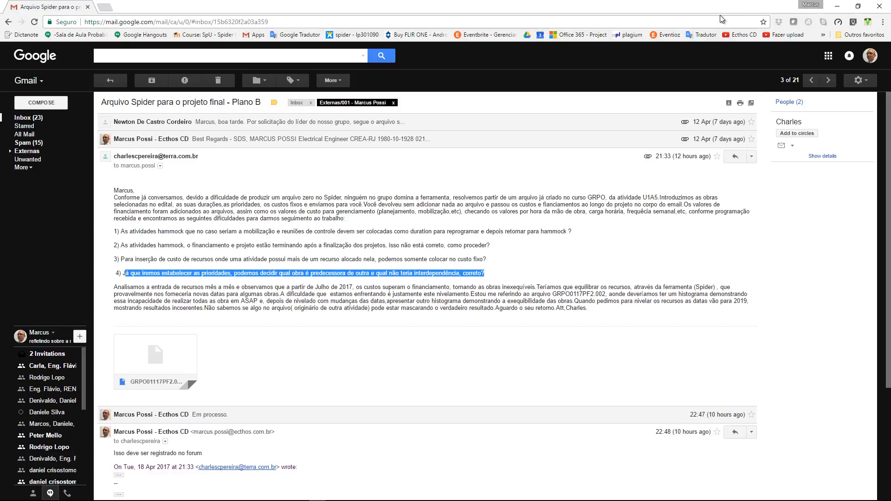
click(838, 6)
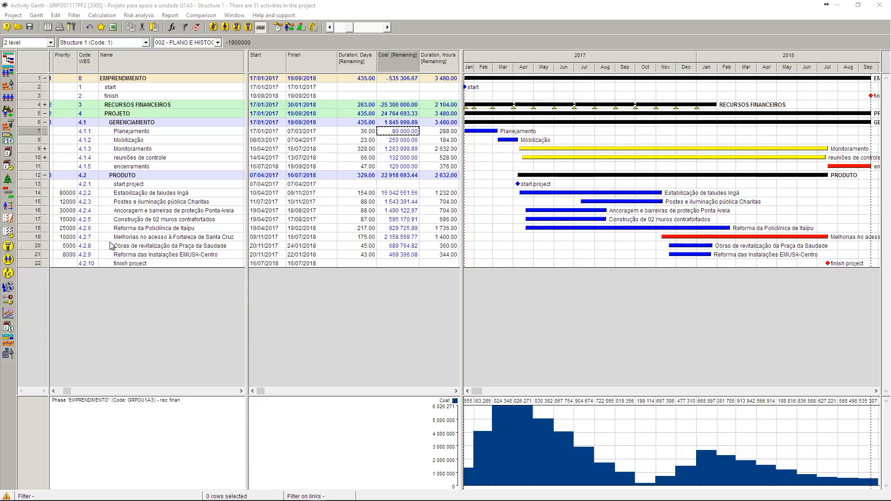
Examine the Priority values of activities 4.2.2 to 4.2.5 and display the dependency links on the Gantt chart
click(68, 195)
click(69, 203)
click(69, 211)
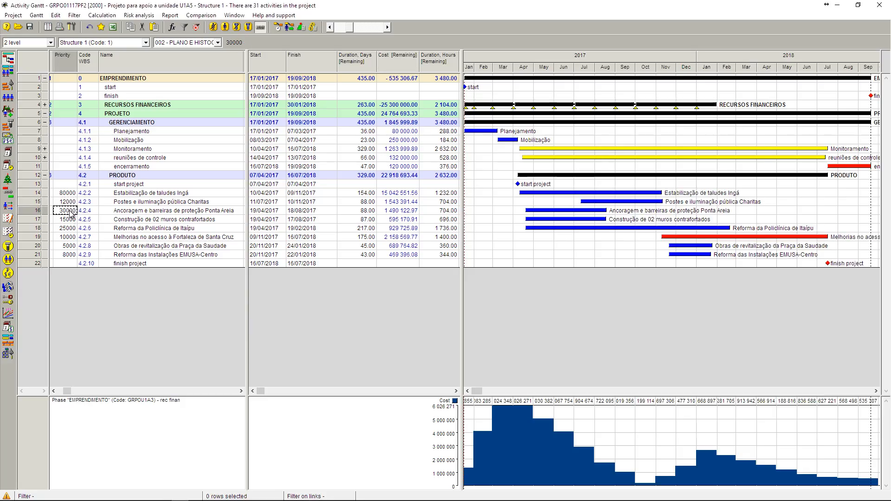
click(70, 219)
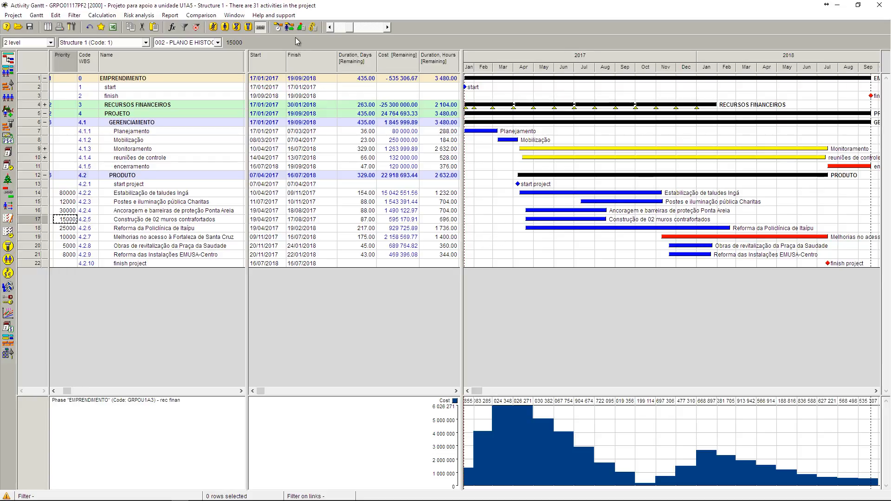
click(260, 27)
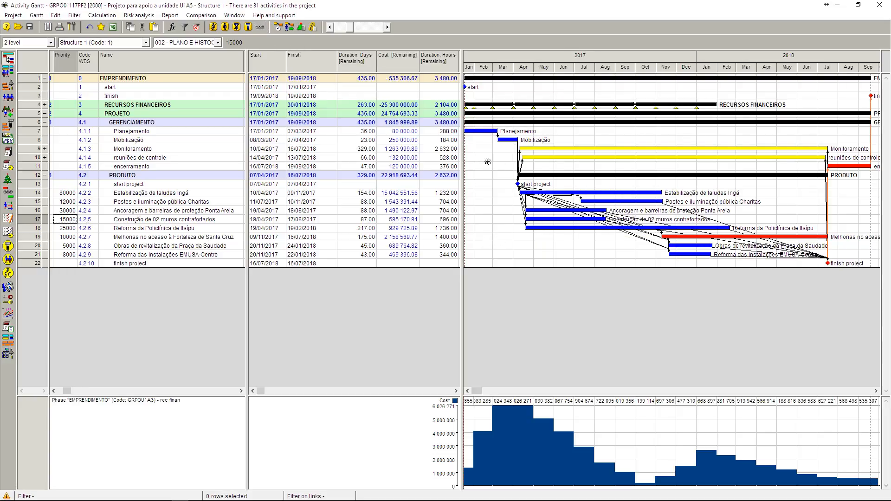
Reschedule the project forward without leveling and inspect the rows of Estabilização de taludes Ingá and Melhorias no acesso à Fortaleza de Santa Cruz
click(278, 27)
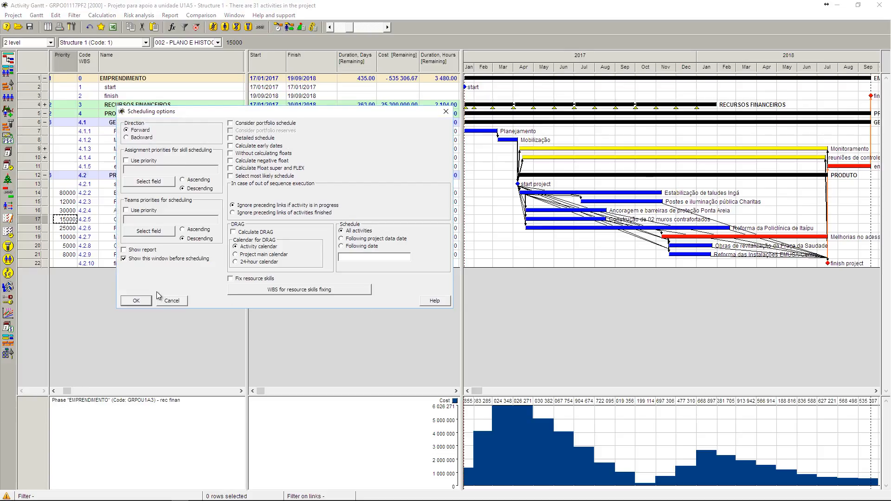
click(147, 302)
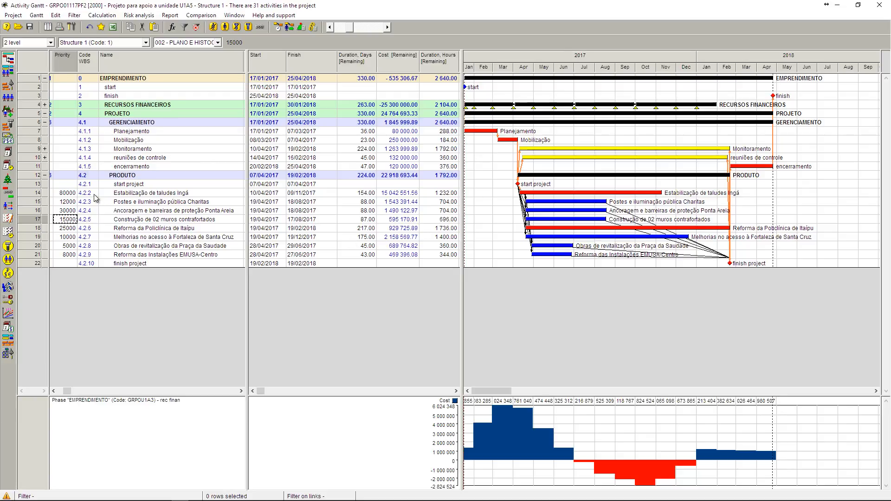
click(33, 193)
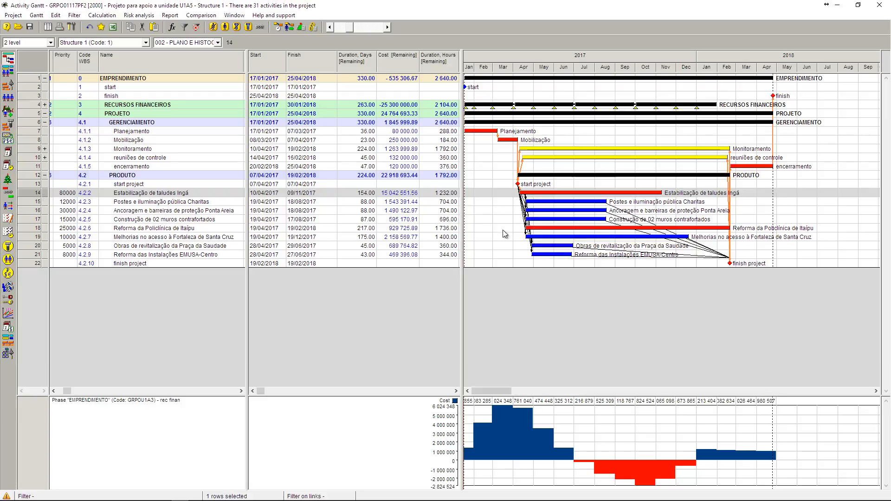
click(29, 239)
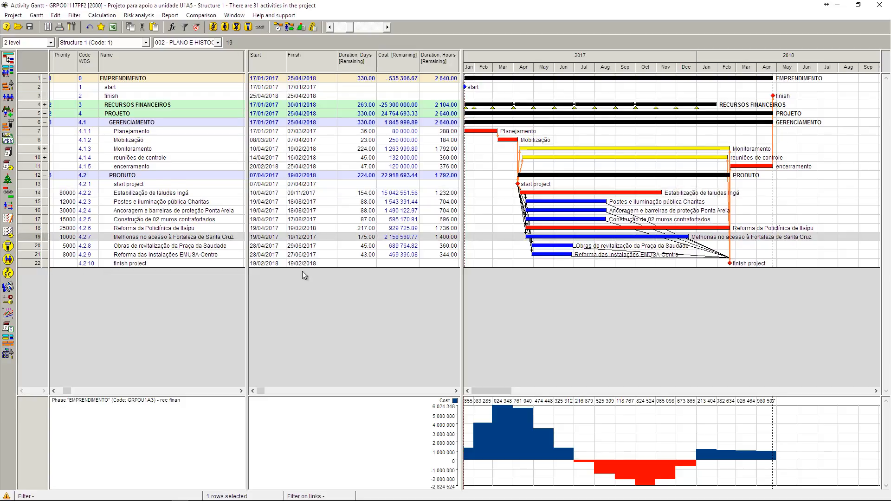
Level the project forward again with the Standard method, applying activity priorities to all activities
mouse_move(546, 245)
click(288, 27)
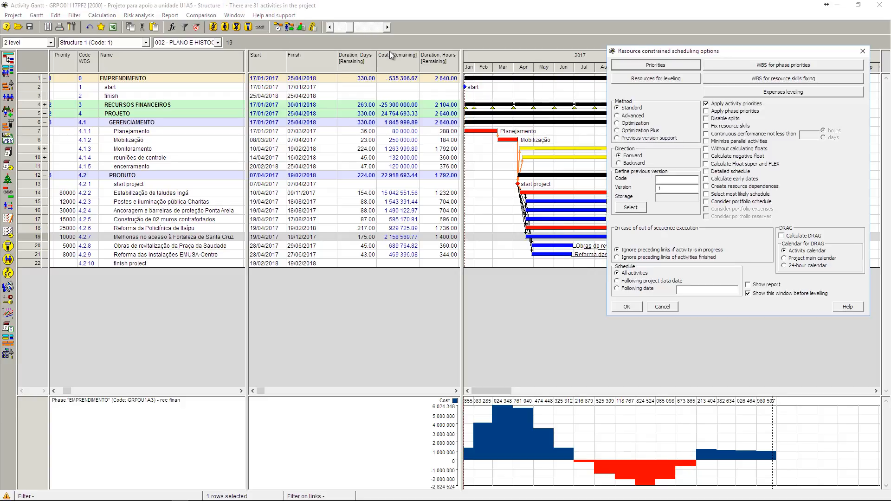
click(626, 307)
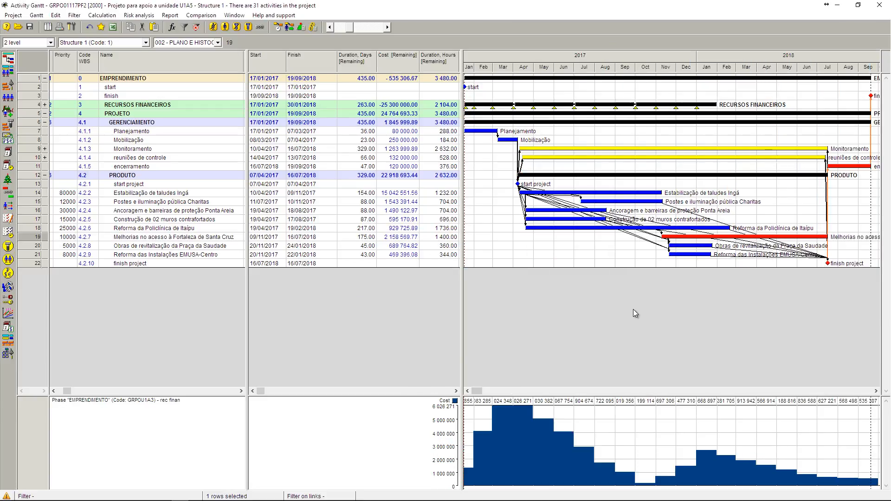
Examine the priority and row of activity 4.2.2 and compare it with the rows of activities 4.2.3 to 4.2.9
click(73, 193)
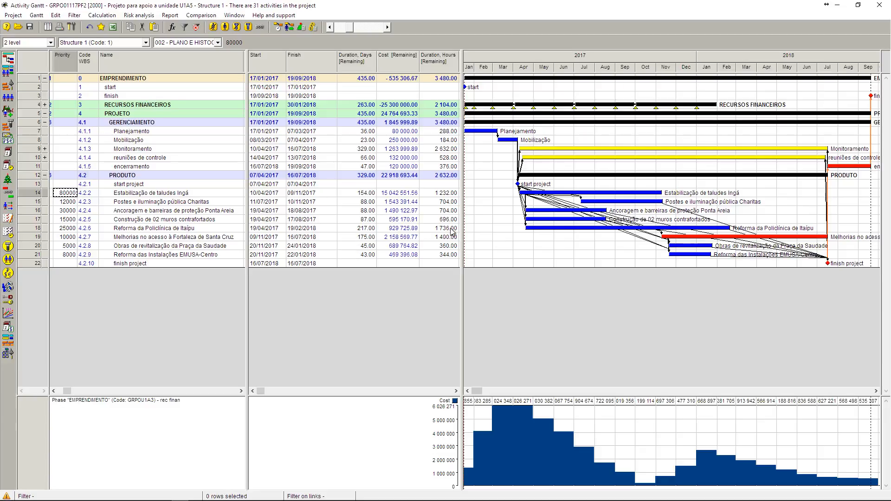
click(26, 195)
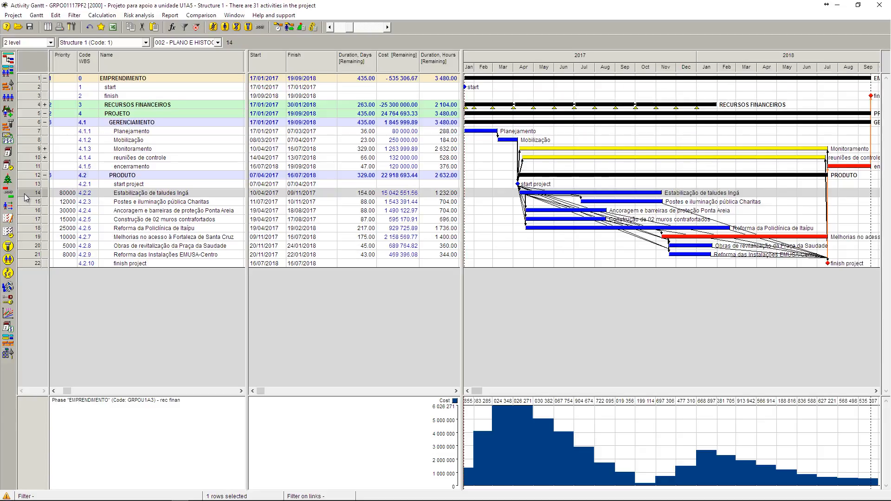
click(29, 202)
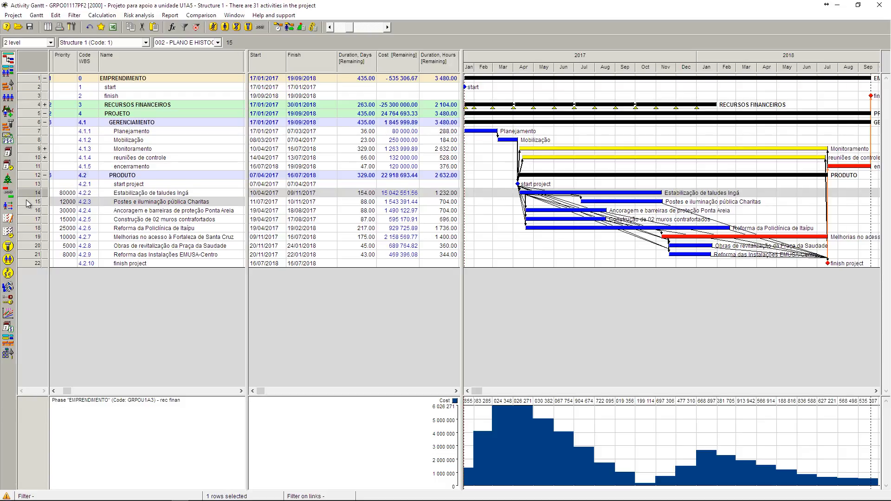
shift+click(33, 256)
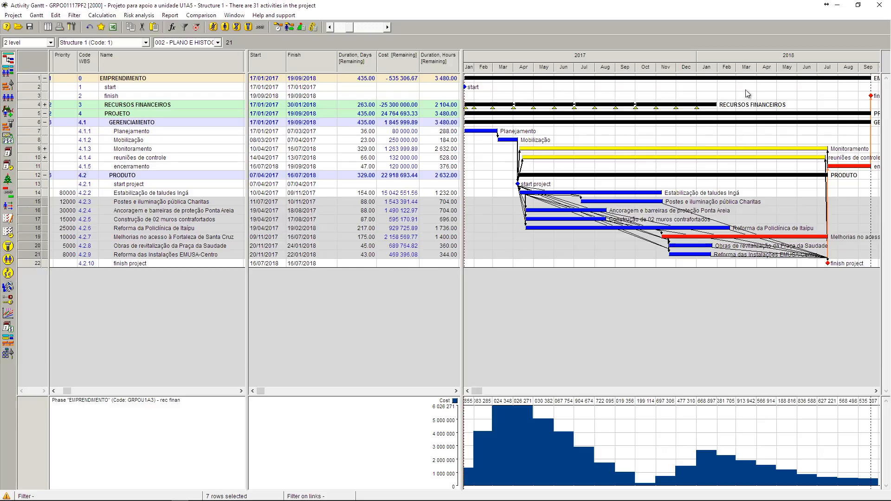
click(86, 203)
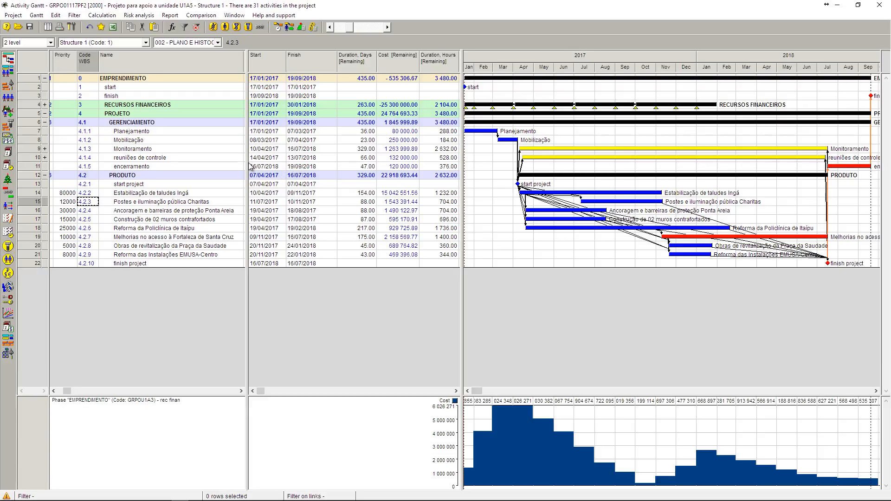
Widen the activity table to show the Cost [Fixed] column, collapse PROJETO, and expand RECURSOS FINANCEIROS
drag(247, 167, 376, 198)
click(45, 113)
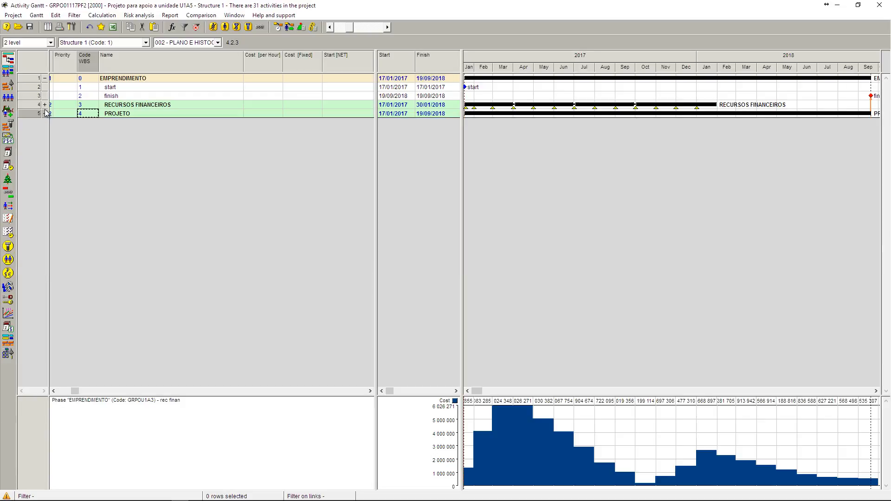
click(44, 104)
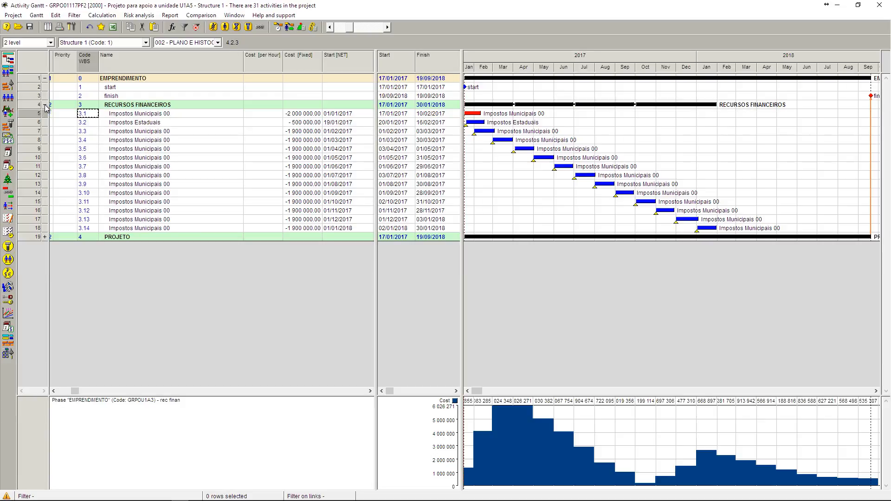
Fill the Cost [Fixed] values of the Impostos Municipais activities 3.3 through 3.14 with -2 000 000
click(312, 132)
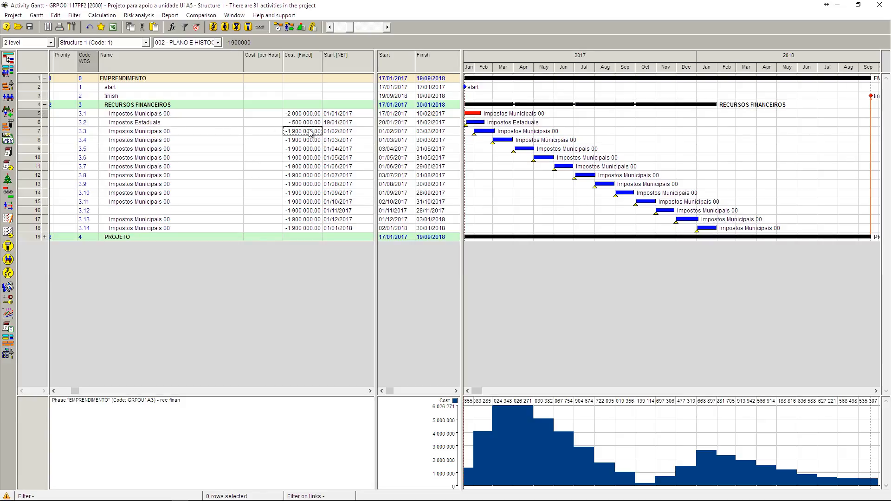
shift+click(311, 228)
right_click(310, 228)
click(333, 275)
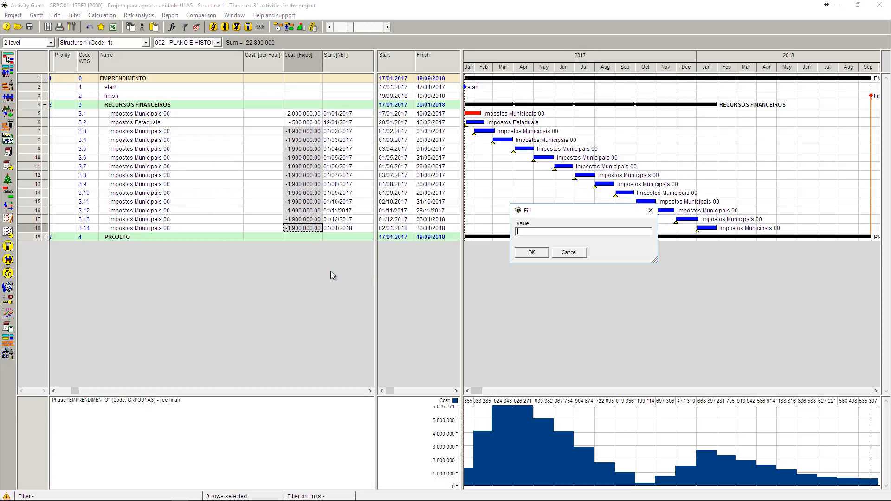
text(-2 00000)
key(Return)
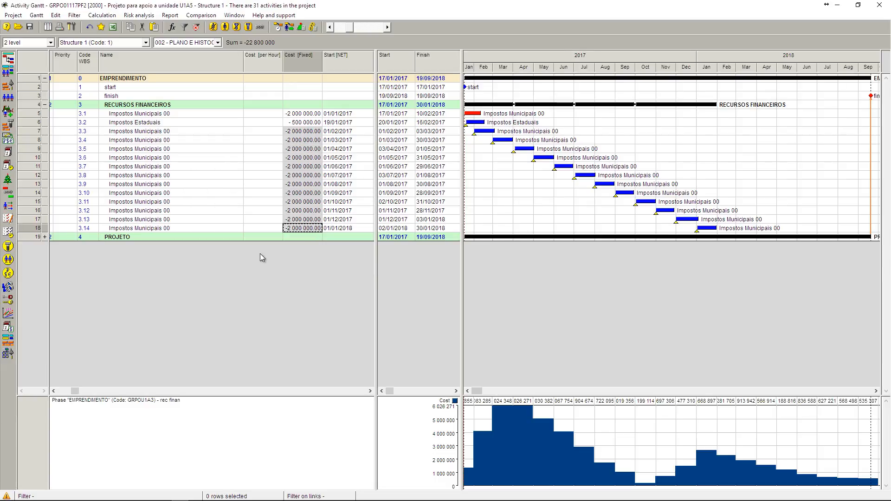
Widen the Gantt area, check the leveling priority field, level the project forward with the Standard method, and collapse RECURSOS FINANCEIROS
drag(376, 193, 245, 241)
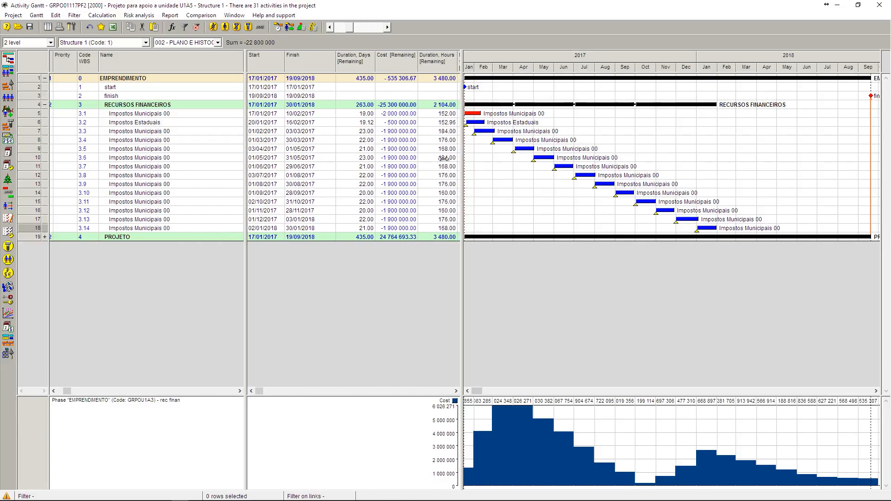
drag(461, 159, 336, 209)
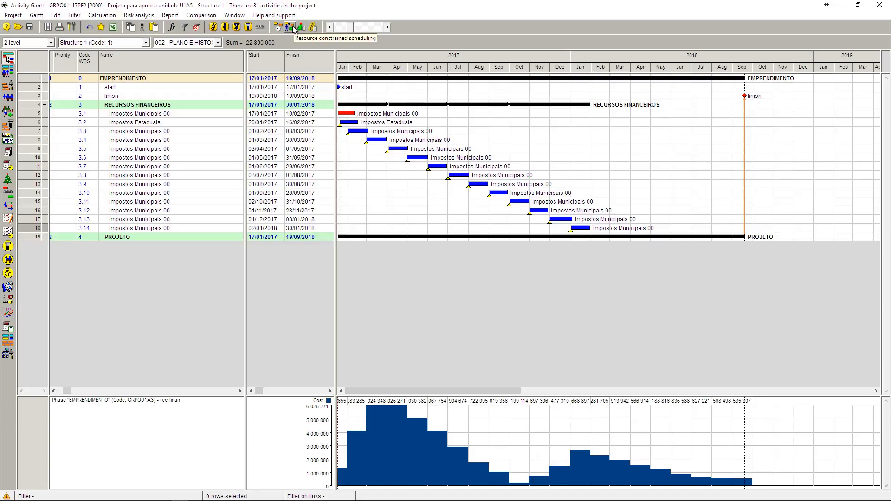
click(290, 27)
click(656, 65)
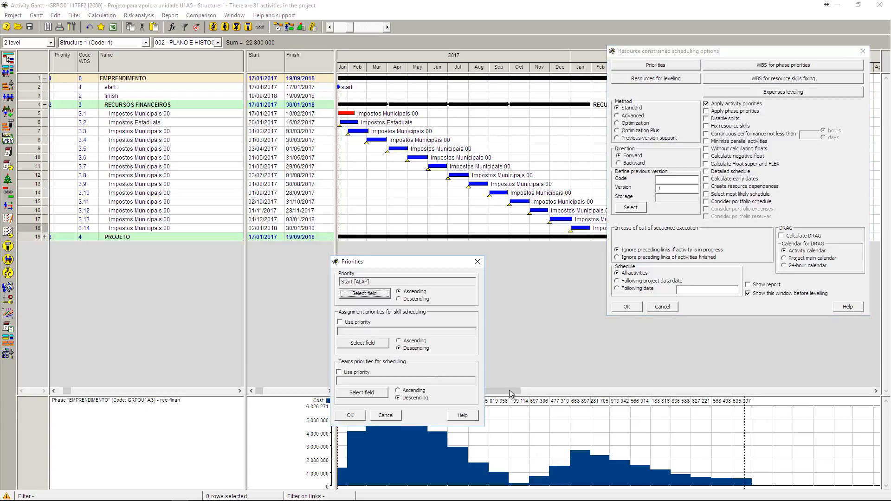
click(350, 416)
click(626, 307)
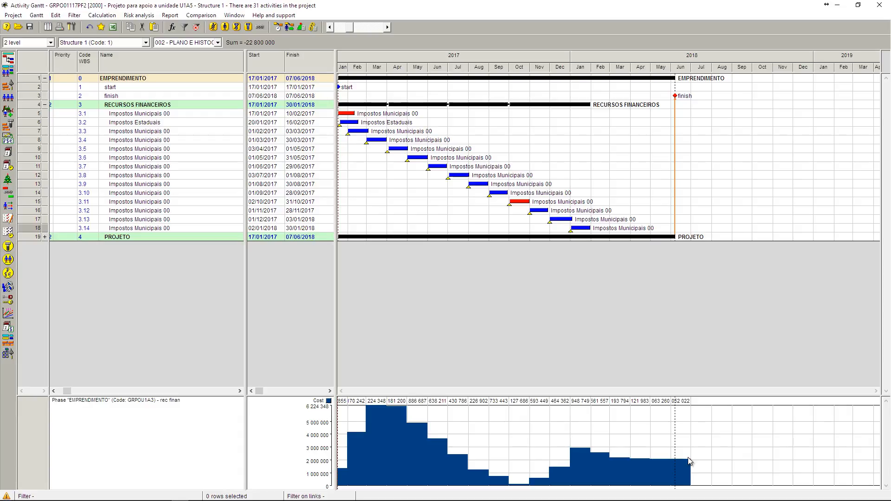
click(45, 104)
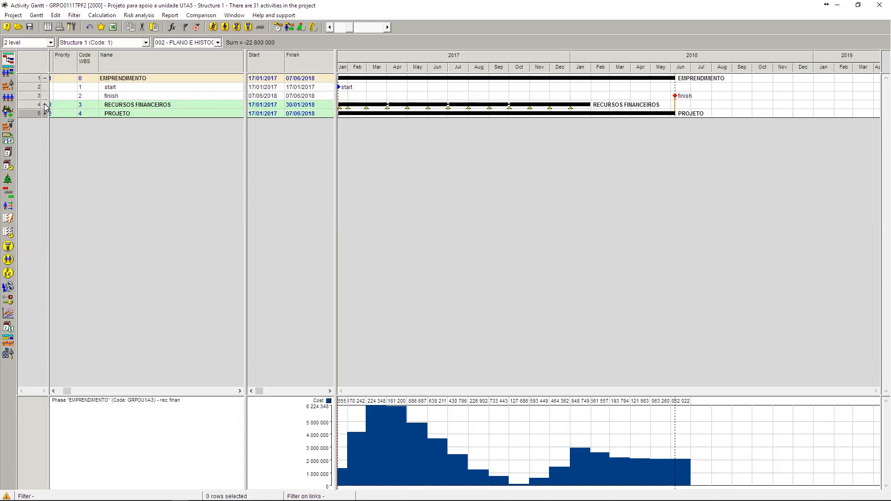